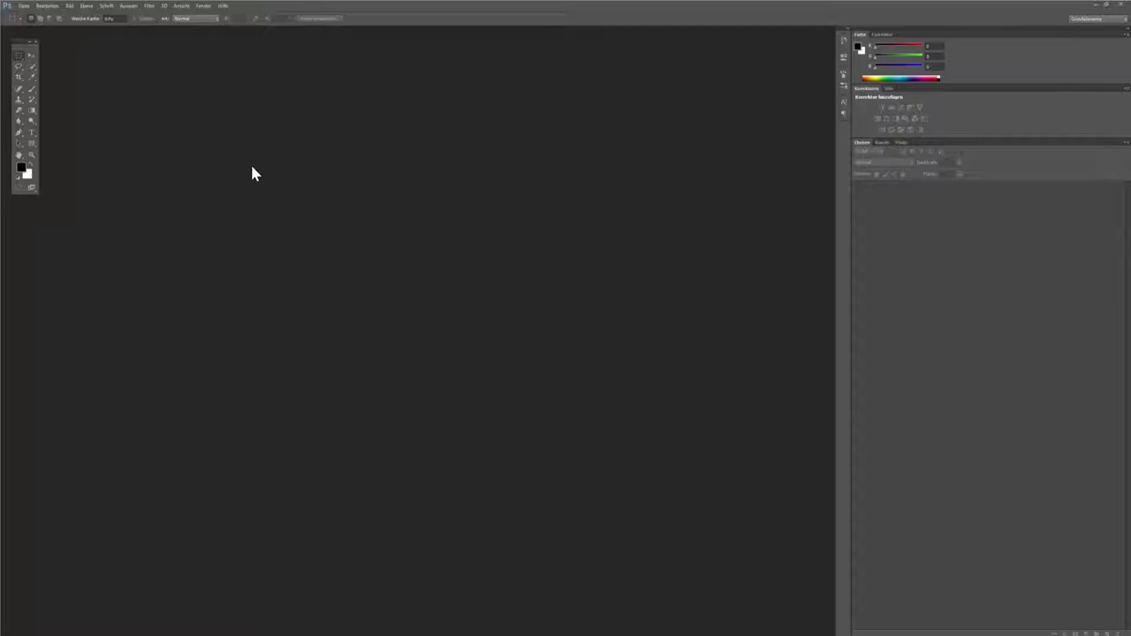
- Create a new 1000×1000 px, 200 ppi document named 'glb' with a white background
{"action": "left_click", "coordinate": [24, 5]}
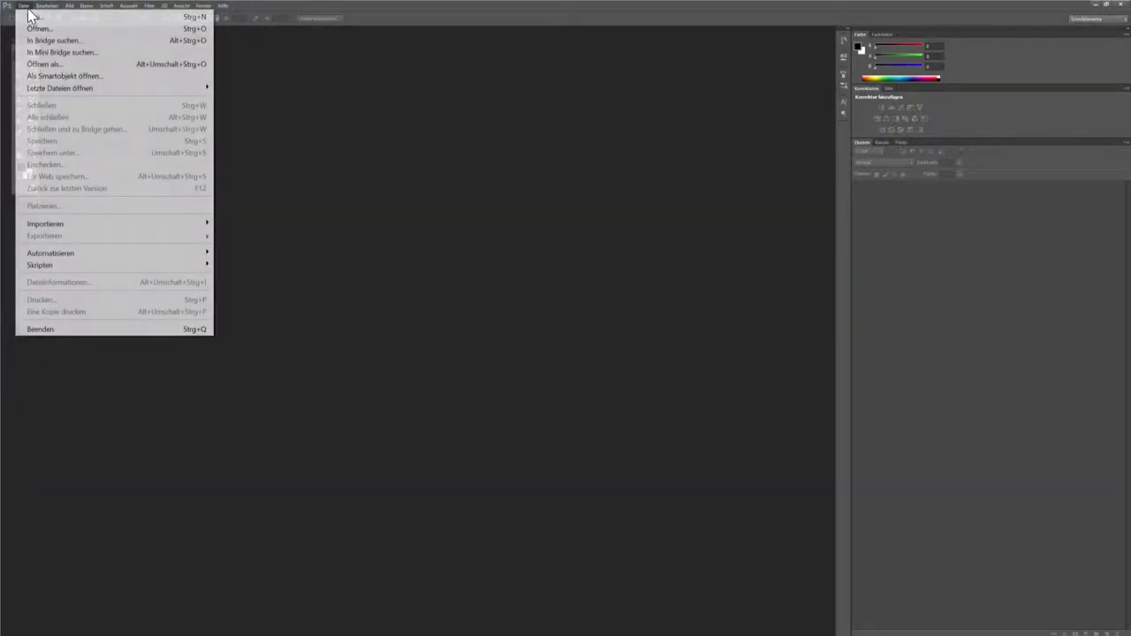
{"action": "left_click", "coordinate": [33, 16]}
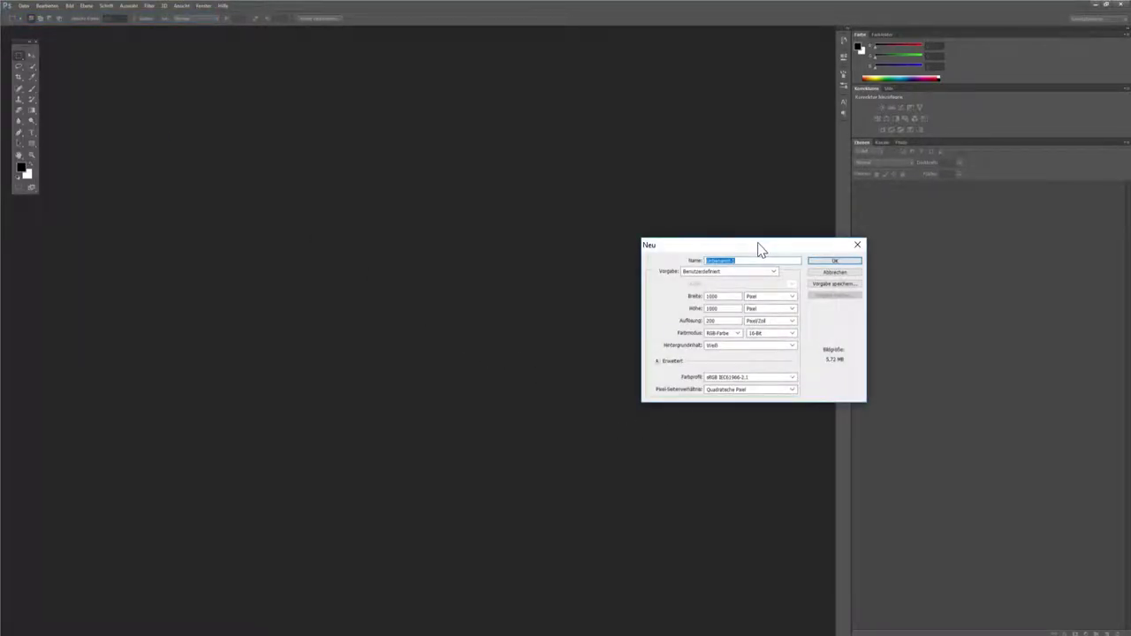
{"action": "left_click_drag", "start_coordinate": [759, 250], "coordinate": [459, 177]}
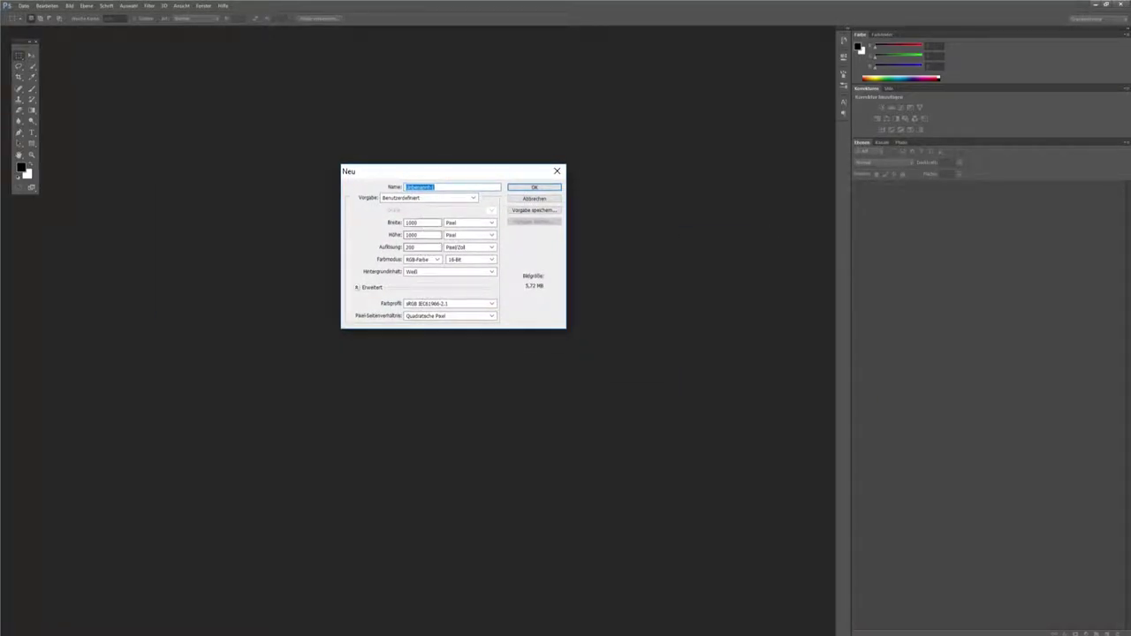
{"action": "left_click", "coordinate": [433, 276]}
{"action": "left_click", "coordinate": [434, 280]}
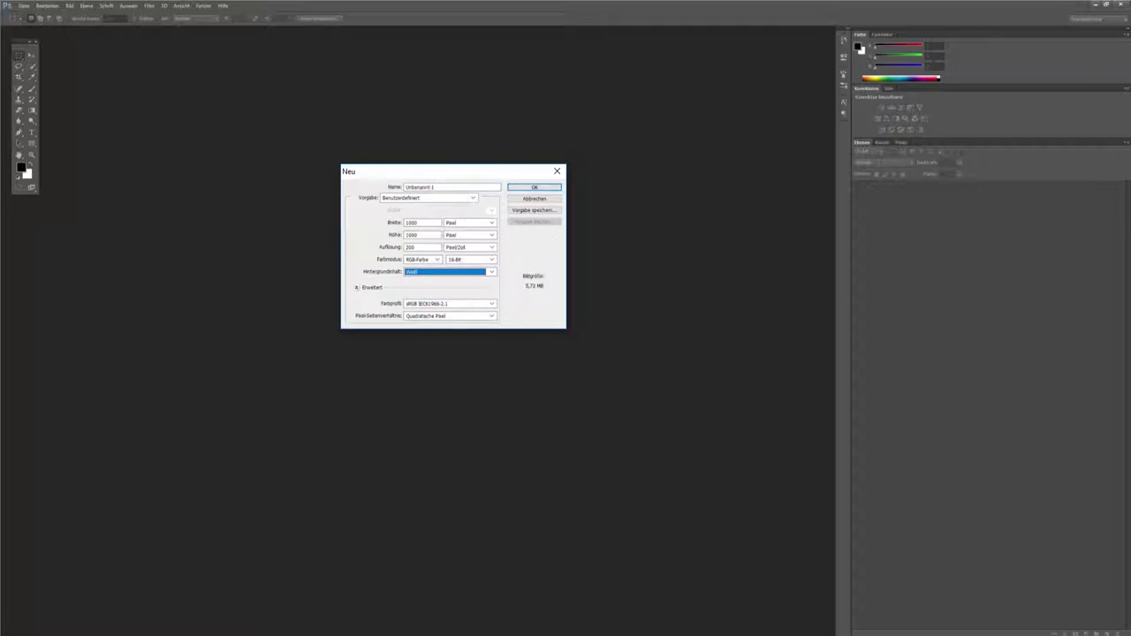
{"action": "key", "text": "Tab"}
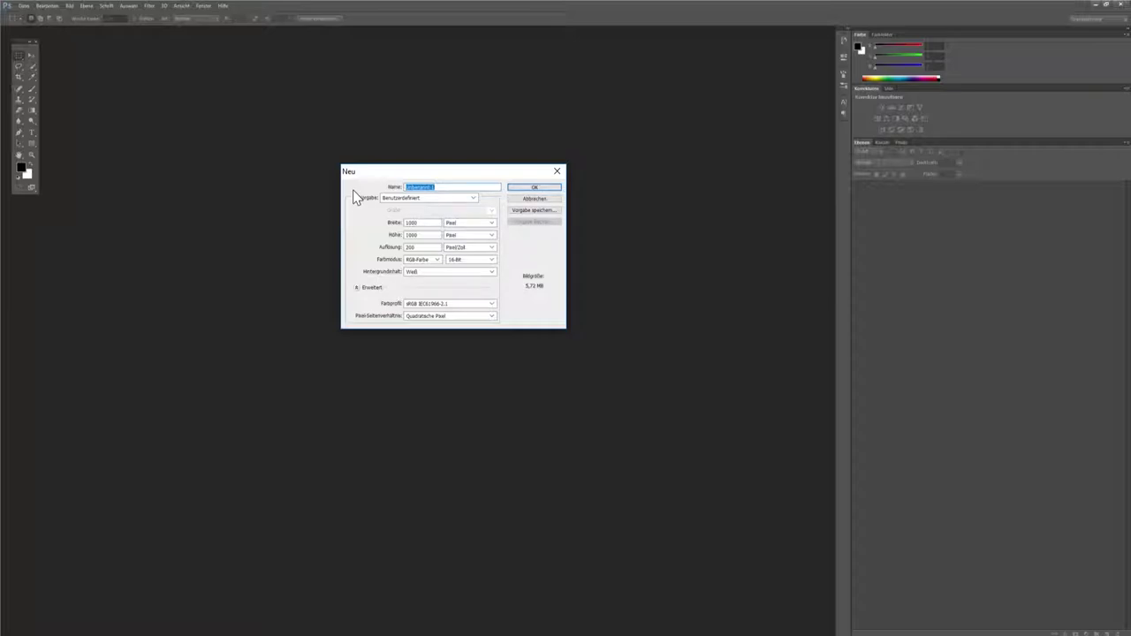
{"action": "type", "text": "g"}
{"action": "type", "text": "lb.l"}
{"action": "key", "text": "Return"}
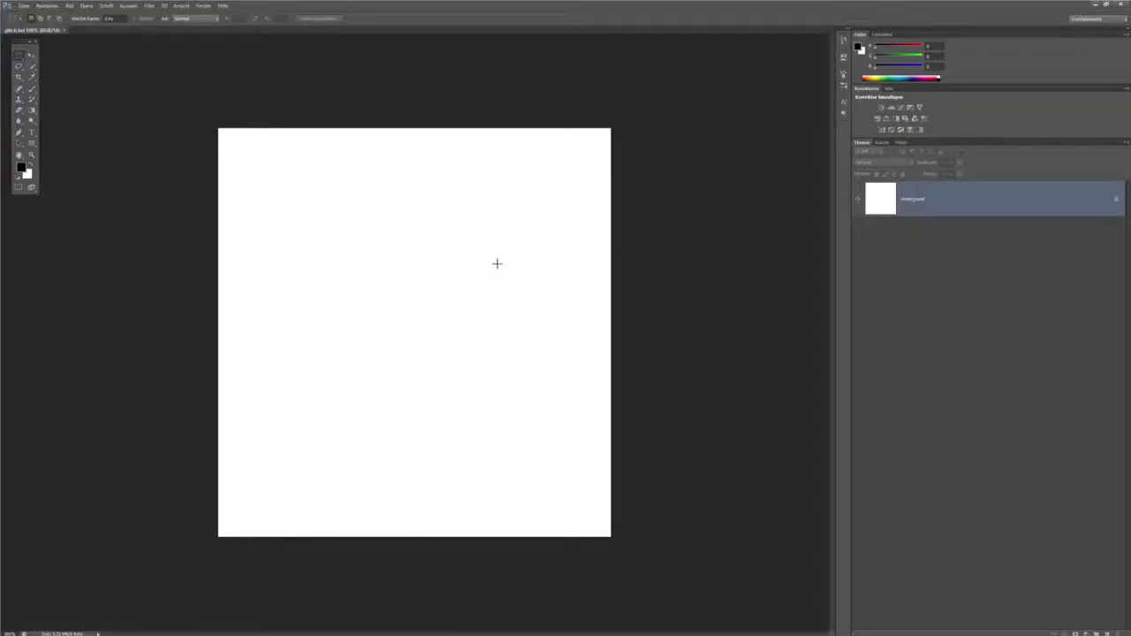
- Add Ebene 1 above the background with Ctrl+J, hide Hintergrund, and reselect Ebene 1
{"action": "double_click", "coordinate": [962, 202]}
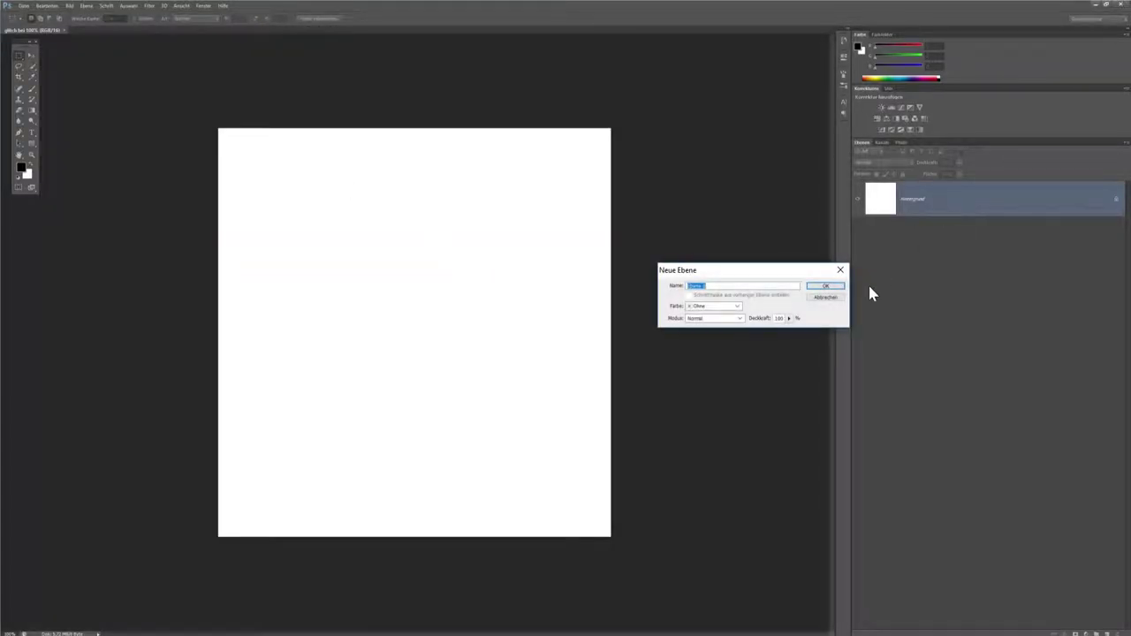
{"action": "left_click", "coordinate": [818, 298]}
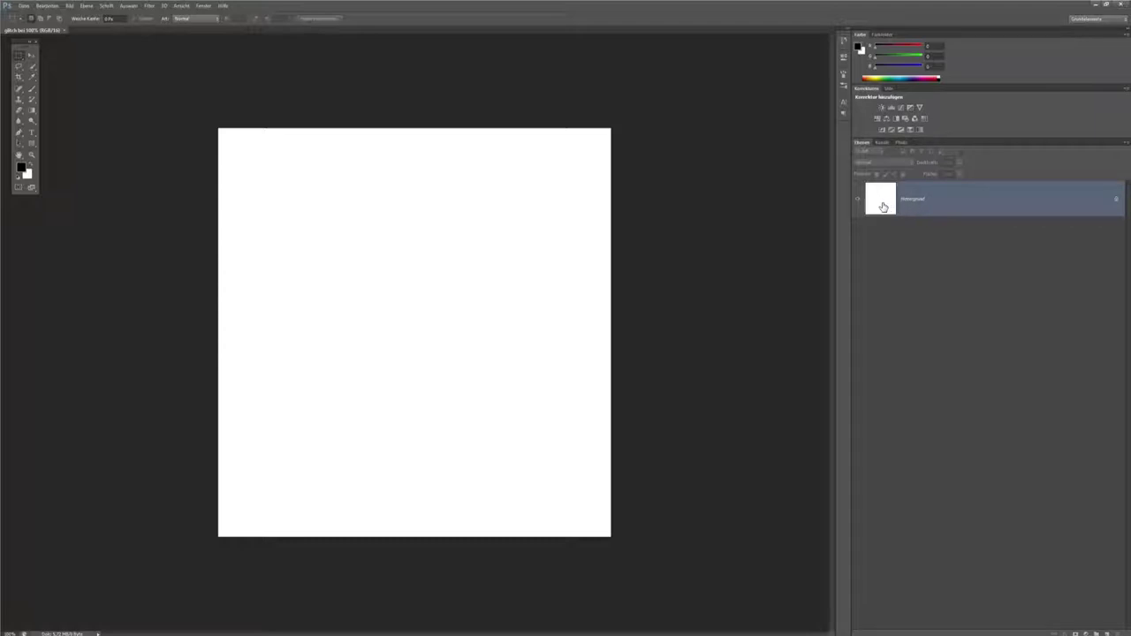
{"action": "left_click_drag", "start_coordinate": [883, 207], "coordinate": [883, 203]}
{"action": "key", "text": "ctrl+j"}
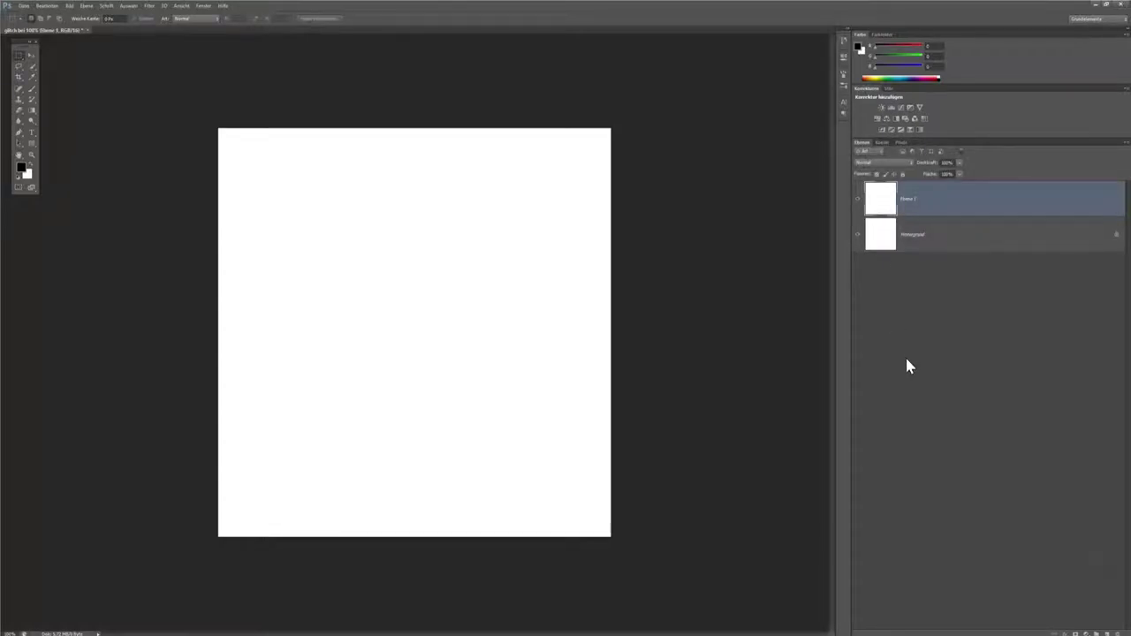
{"action": "left_click", "coordinate": [902, 245]}
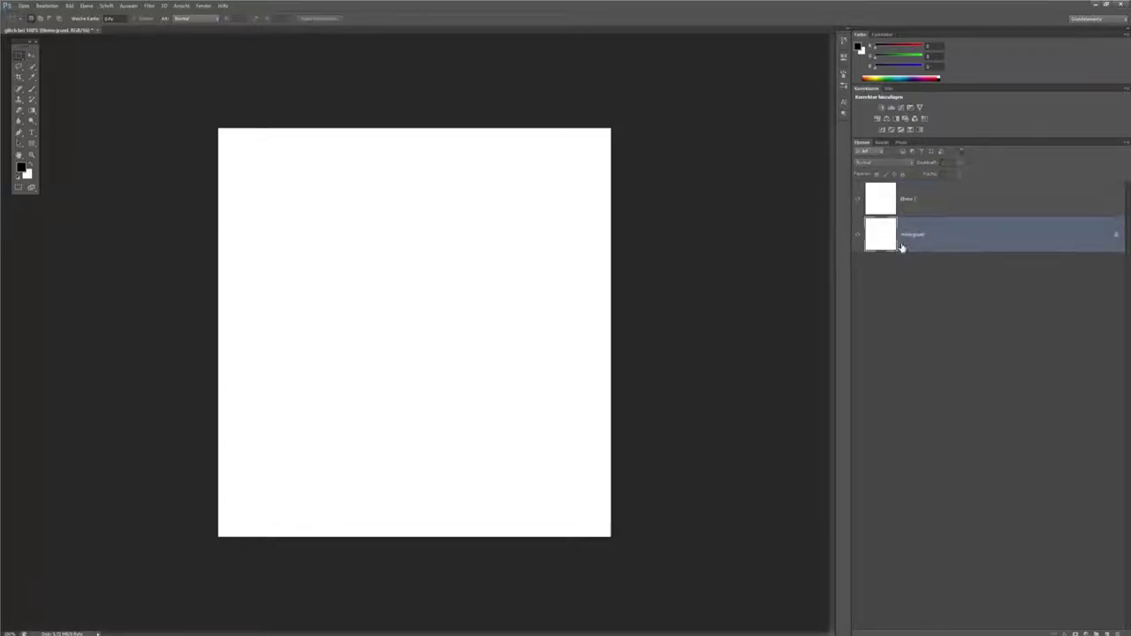
{"action": "left_click", "coordinate": [858, 235]}
{"action": "left_click", "coordinate": [950, 193]}
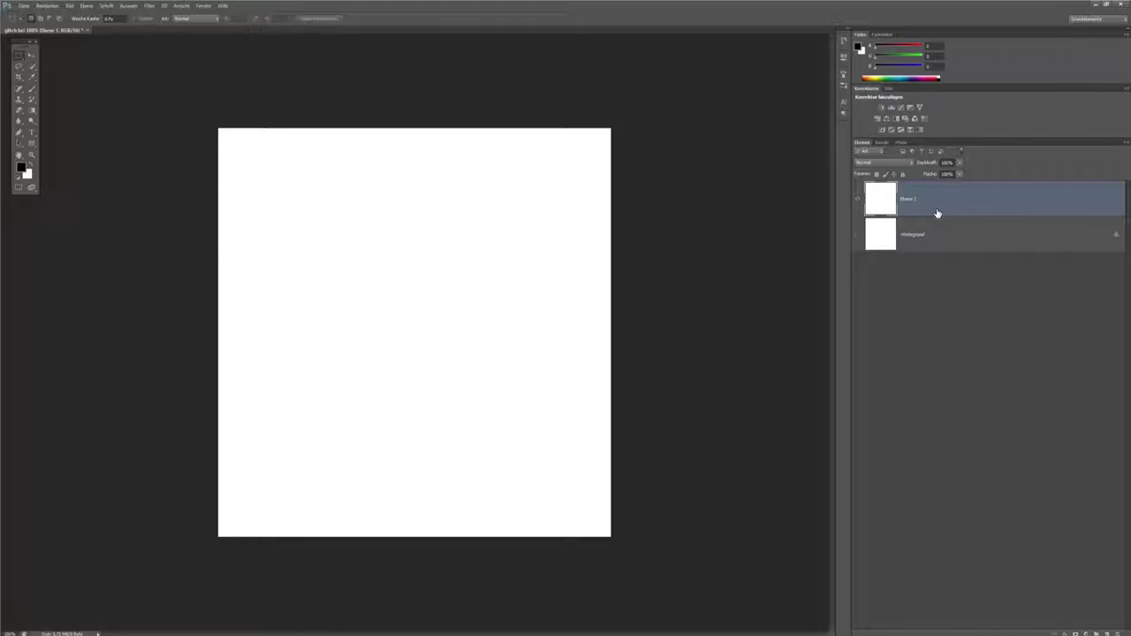
- Fill Ebene 1 with the black foreground colour using Alt+Backspace, then open the Filter menu
{"action": "key", "text": "alt+BackSpace"}
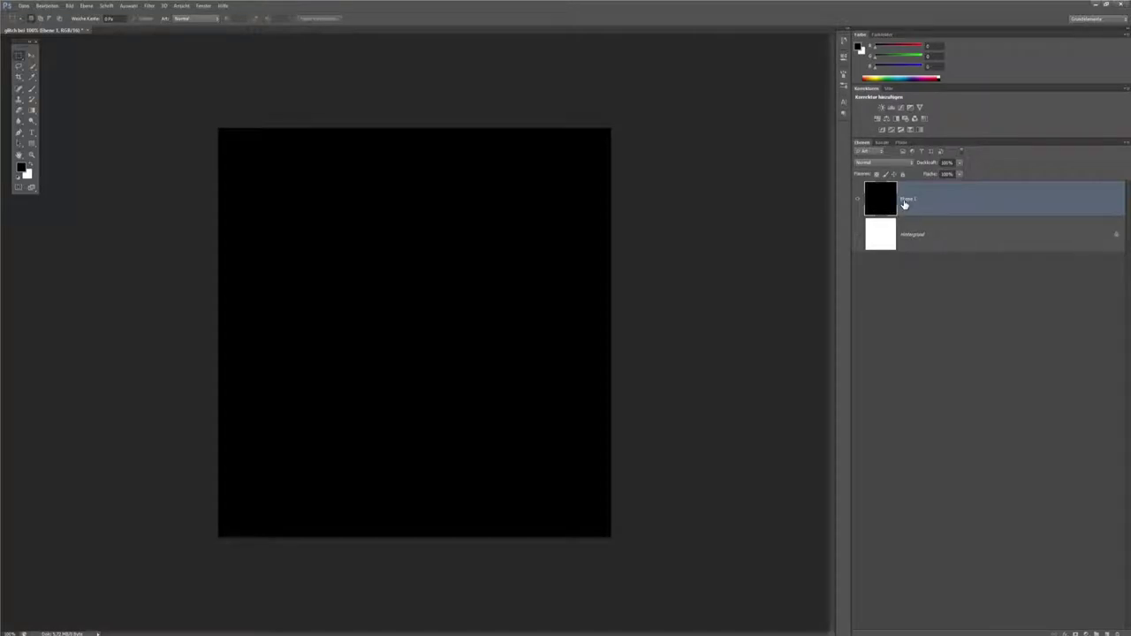
{"action": "left_click_drag", "start_coordinate": [904, 204], "coordinate": [878, 232]}
{"action": "left_click", "coordinate": [151, 8]}
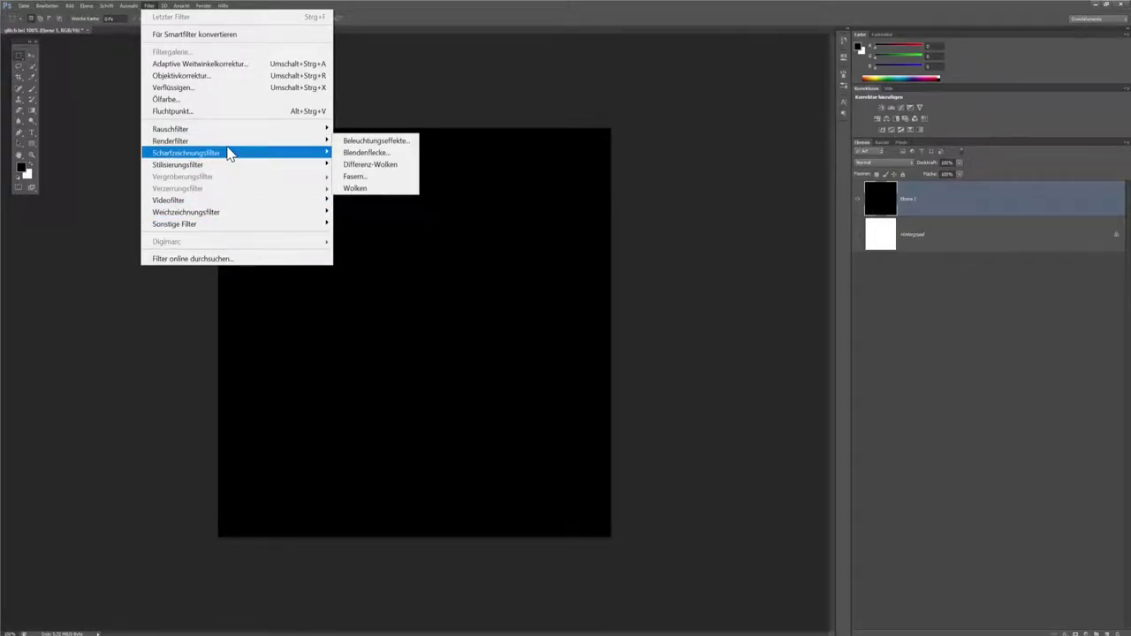
{"action": "mouse_move", "coordinate": [204, 129]}
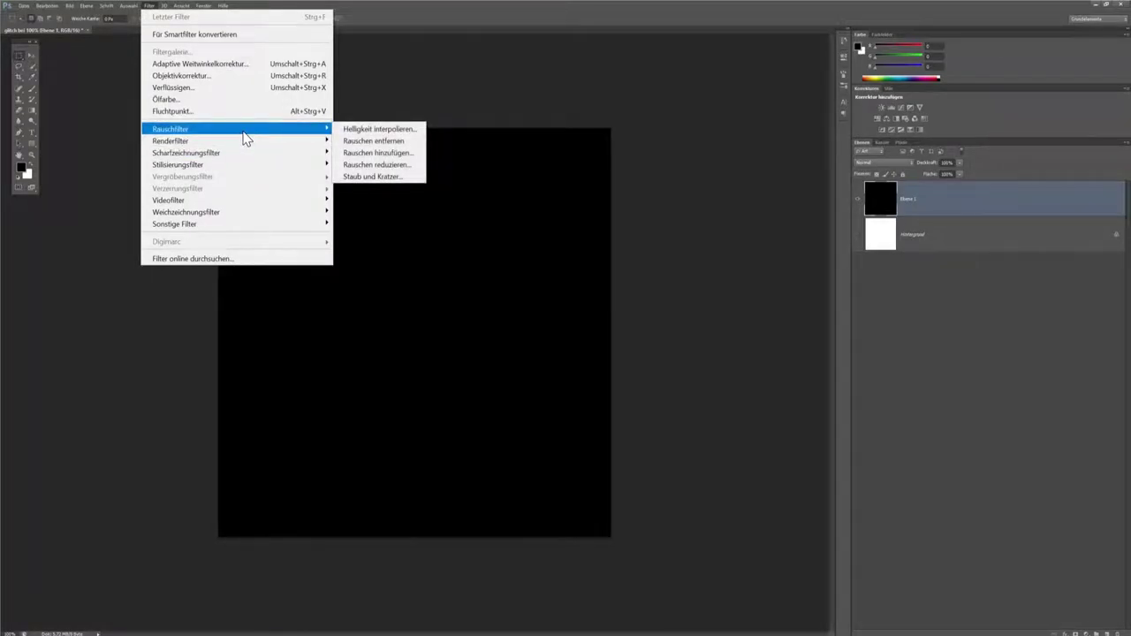
- Add uniform, coloured Rauschen hinzufügen noise at 200% strength to Ebene 1
{"action": "left_click", "coordinate": [391, 158]}
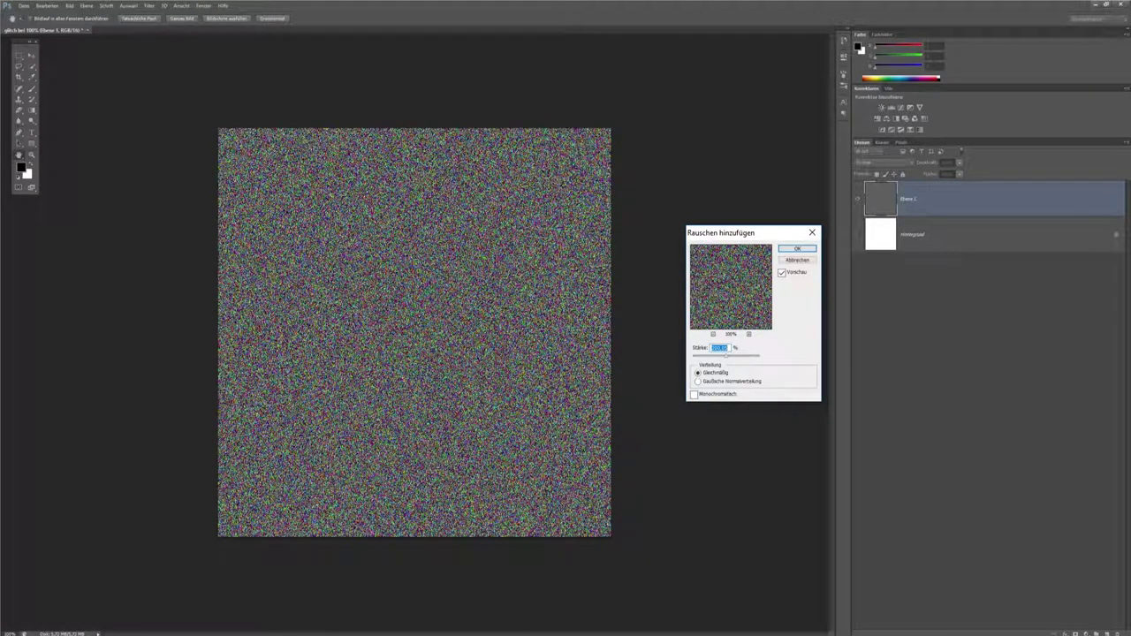
{"action": "type", "text": "200"}
{"action": "left_click", "coordinate": [725, 381]}
{"action": "left_click", "coordinate": [797, 249]}
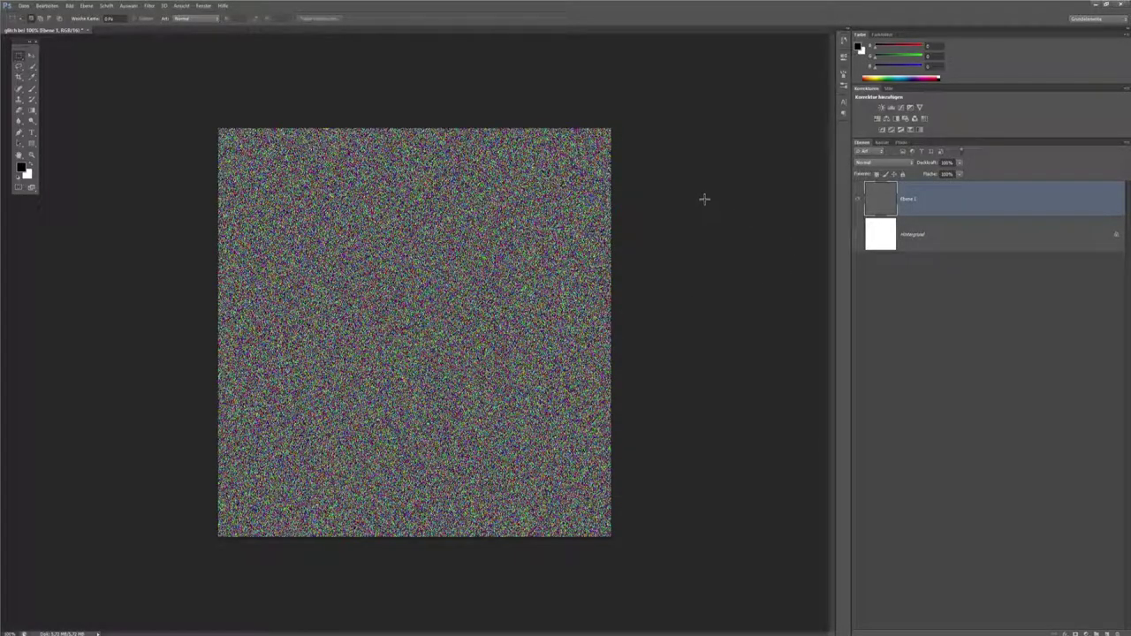
- Try Hartes Licht and another blend mode on the noise layer, then reselect Ebene 1
{"action": "left_click", "coordinate": [909, 163]}
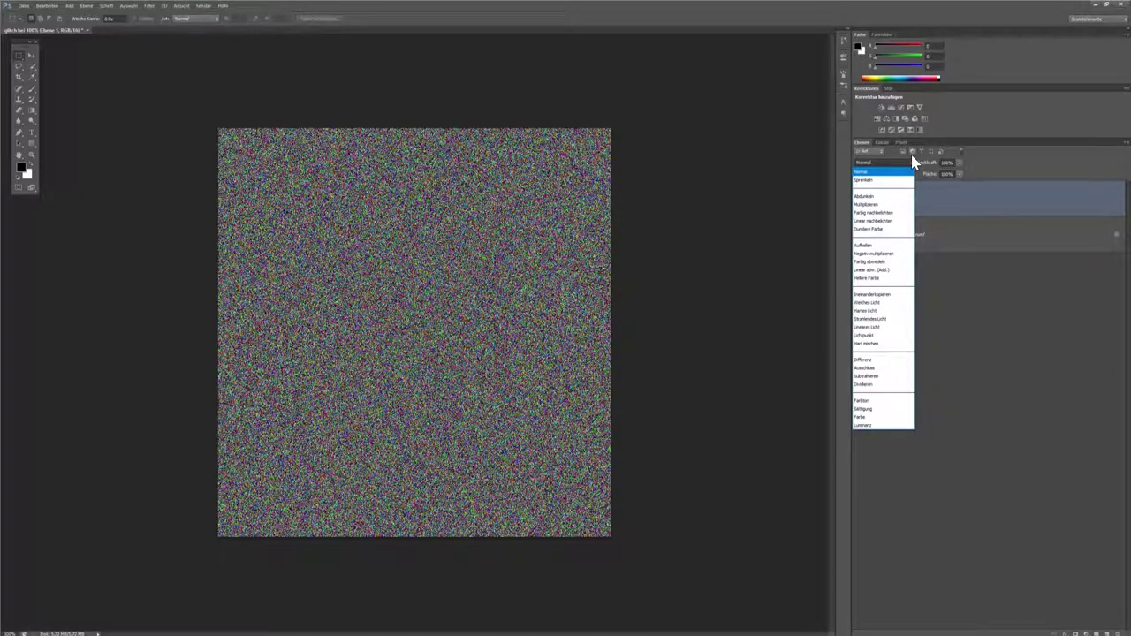
{"action": "left_click", "coordinate": [886, 313]}
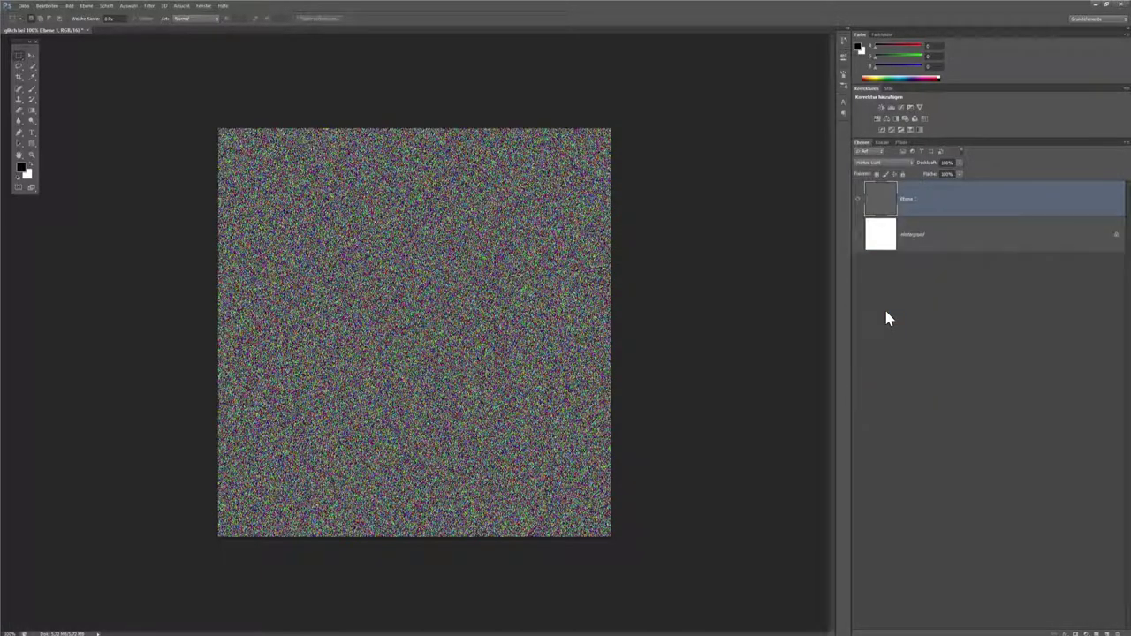
{"action": "left_click", "coordinate": [906, 163]}
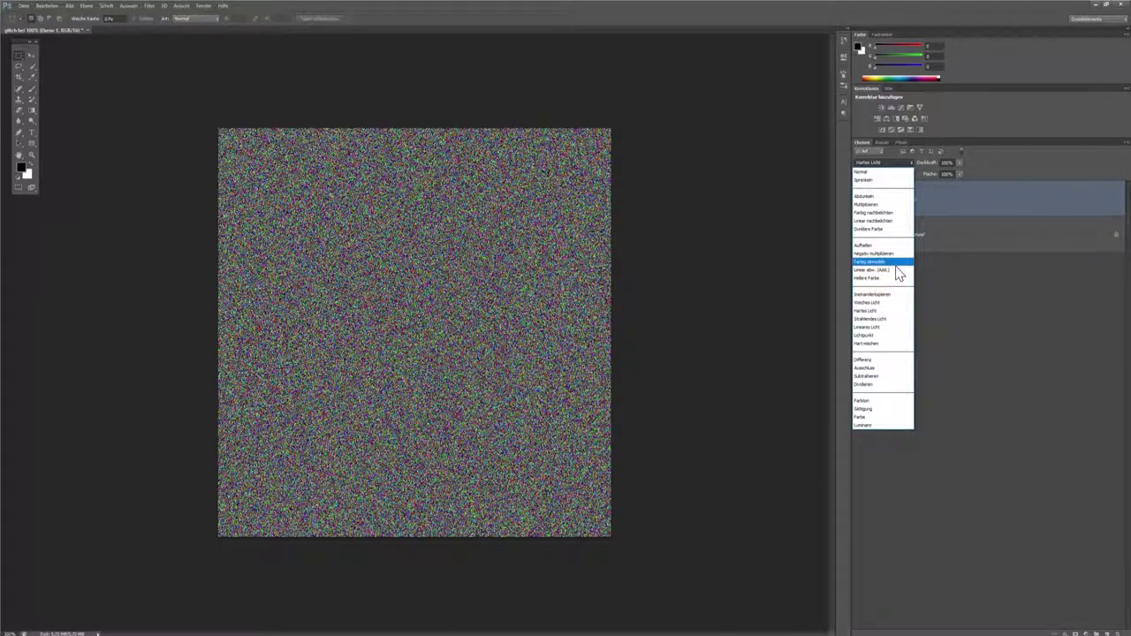
{"action": "left_click", "coordinate": [896, 268]}
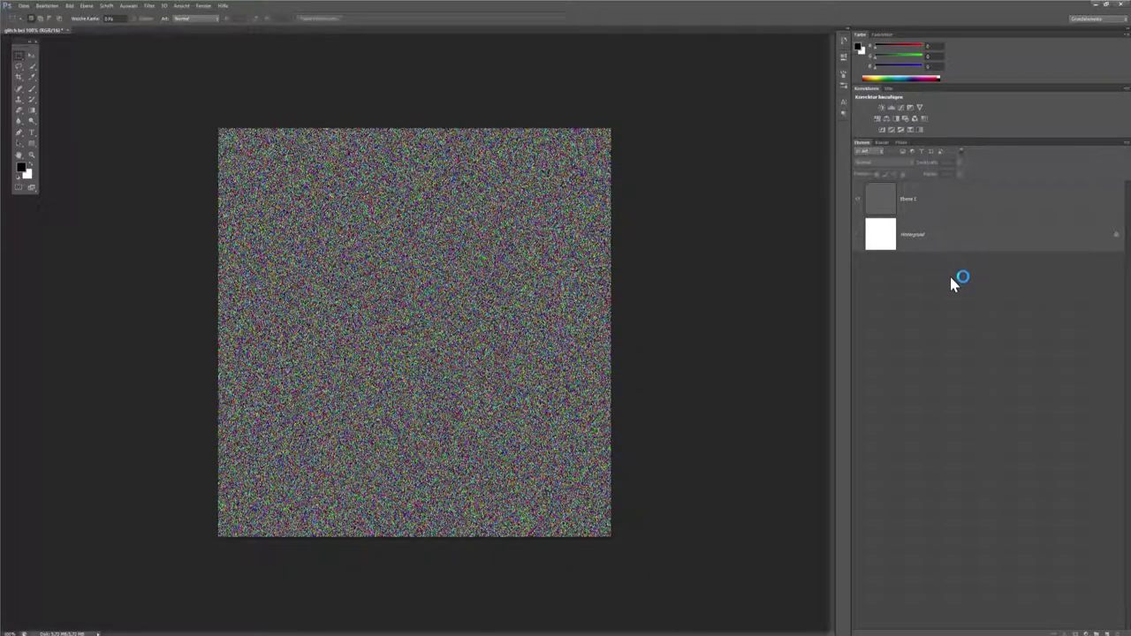
{"action": "left_click", "coordinate": [937, 213]}
- Compare Hart mischen and Farbig abwedeln, settle on Hartes Licht, and toggle the background visibility
{"action": "left_click", "coordinate": [911, 163]}
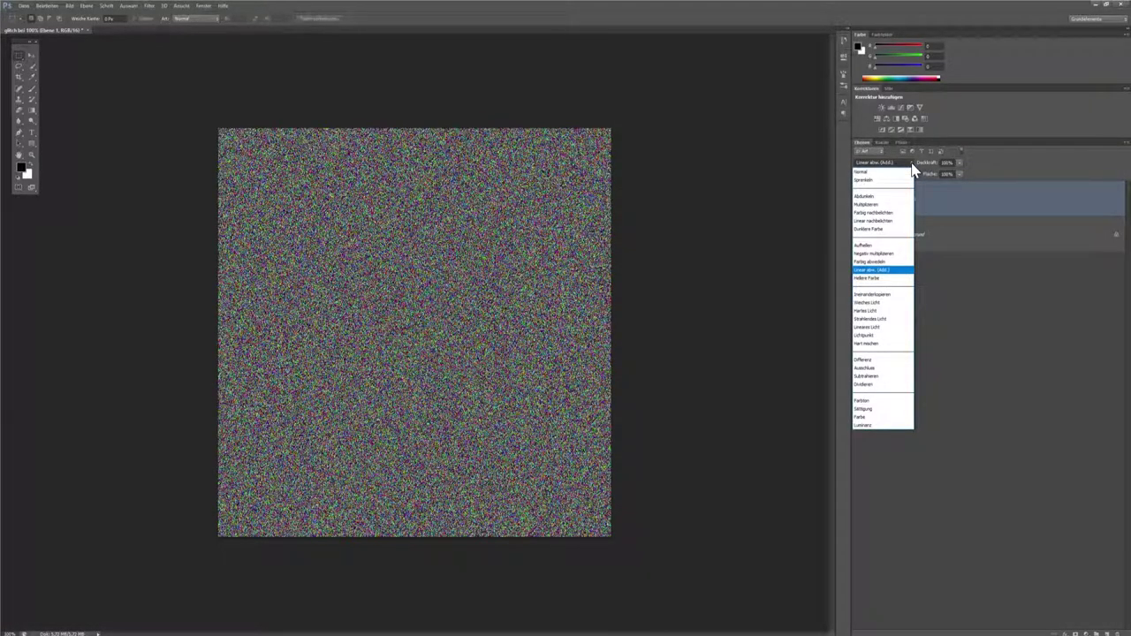
{"action": "left_click", "coordinate": [879, 344]}
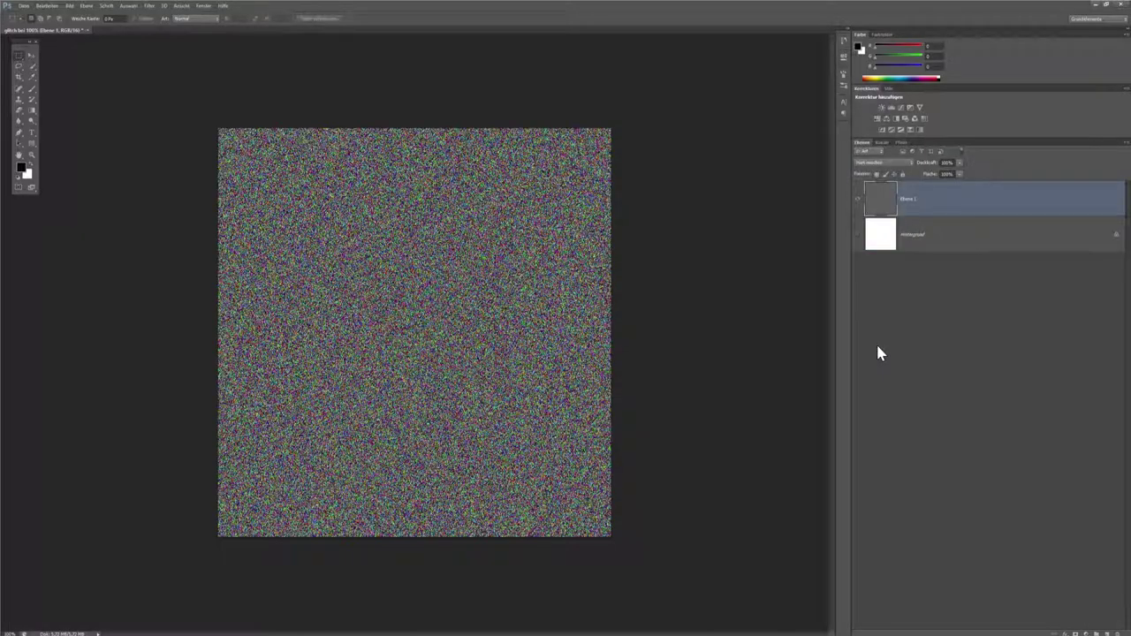
{"action": "left_click", "coordinate": [903, 166]}
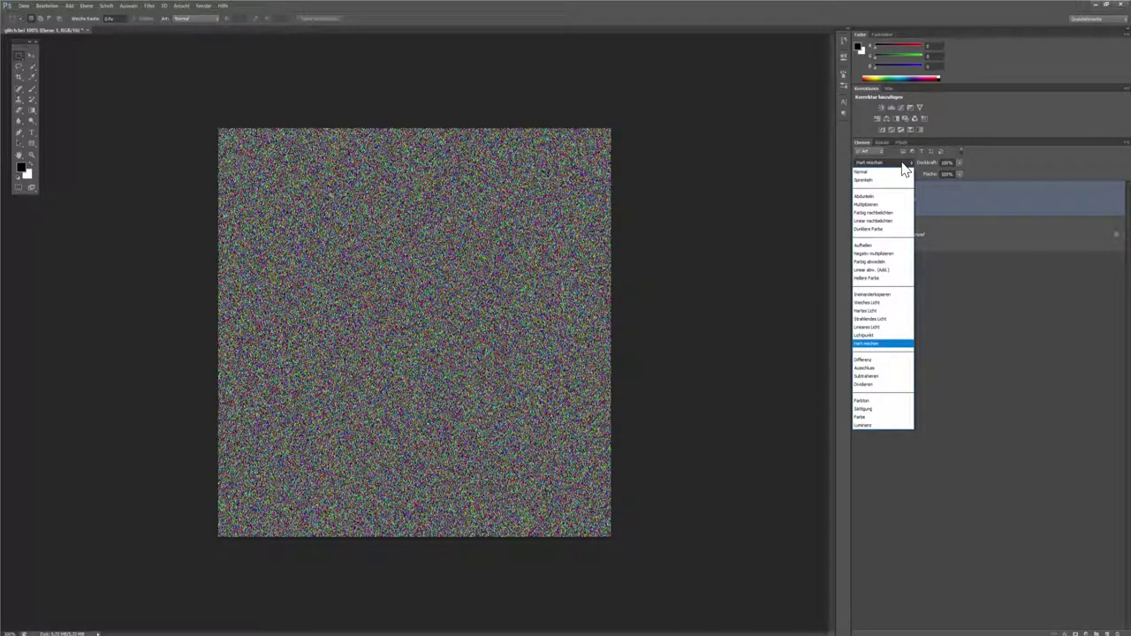
{"action": "left_click", "coordinate": [893, 262]}
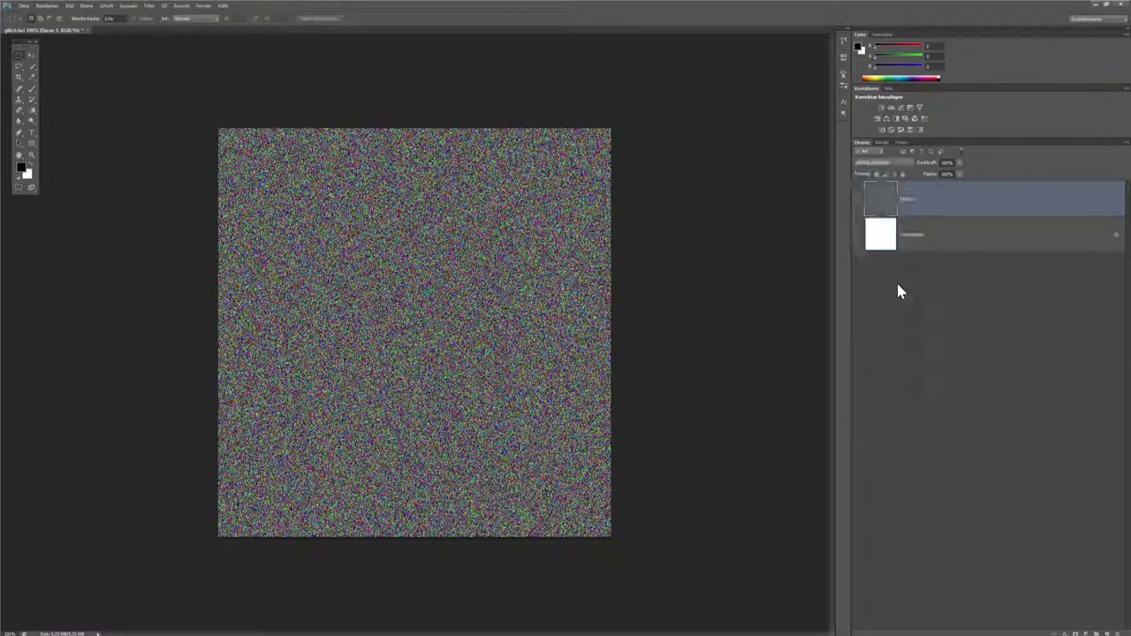
{"action": "left_click", "coordinate": [897, 168]}
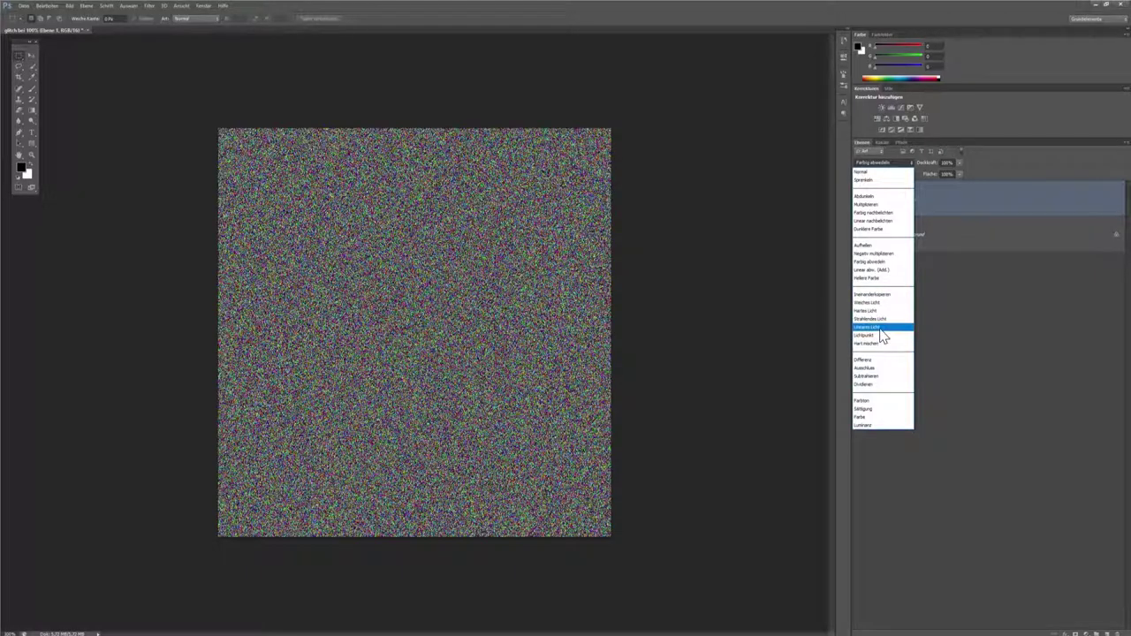
{"action": "left_click", "coordinate": [882, 310]}
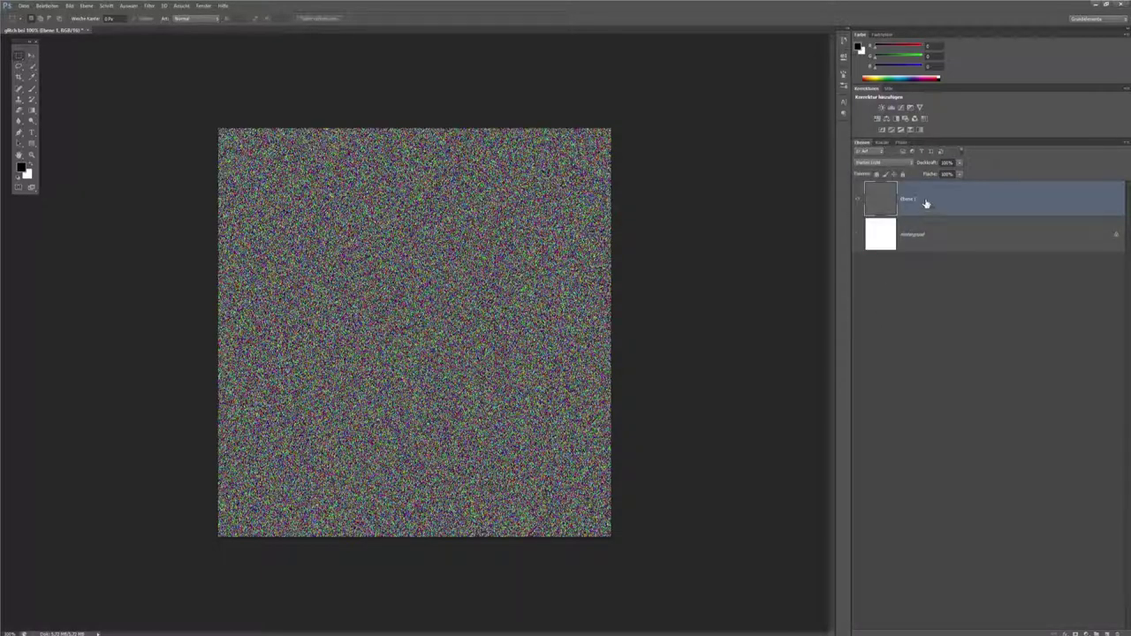
{"action": "left_click", "coordinate": [856, 237]}
{"action": "left_click", "coordinate": [858, 237]}
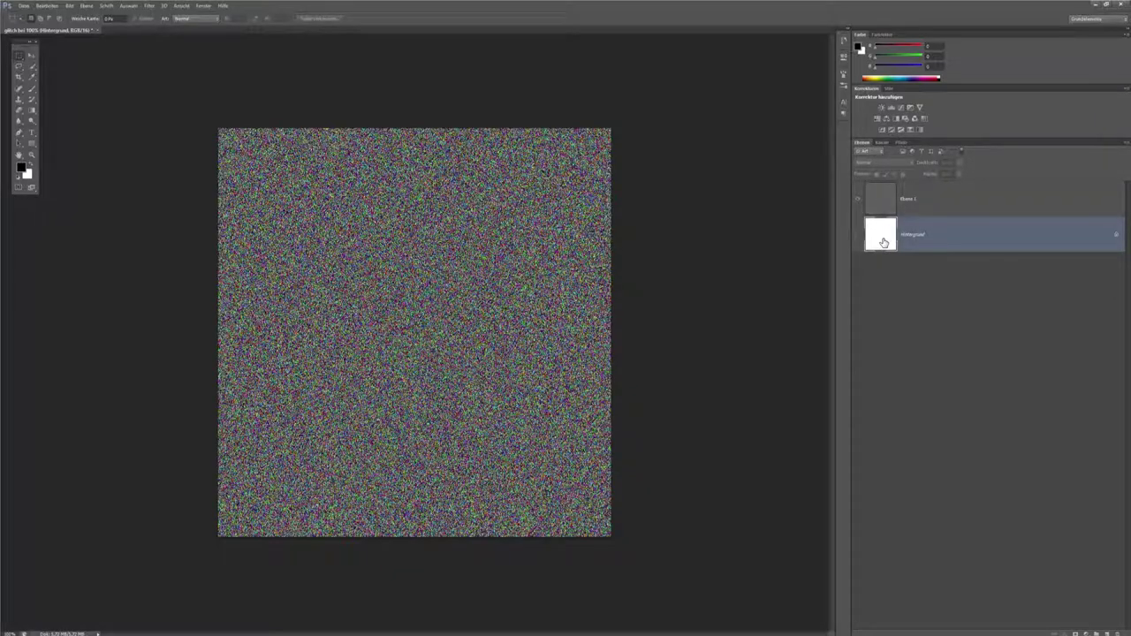
- Fill the background layer with black and make it visible again
{"action": "key", "text": "alt+BackSpace"}
{"action": "left_click", "coordinate": [924, 202]}
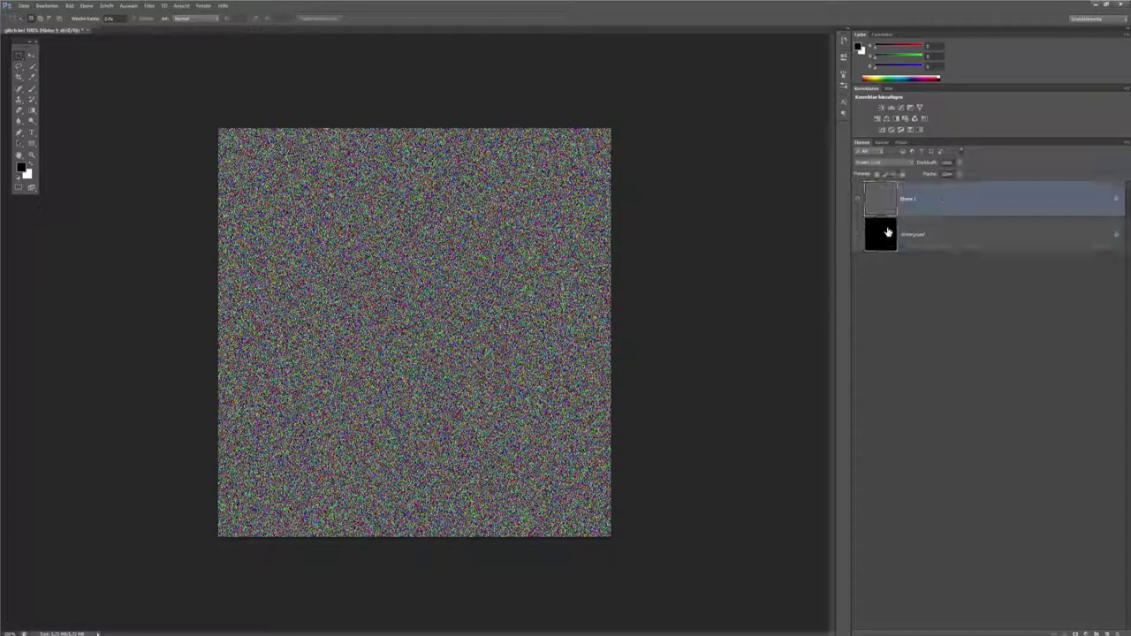
{"action": "left_click", "coordinate": [857, 236]}
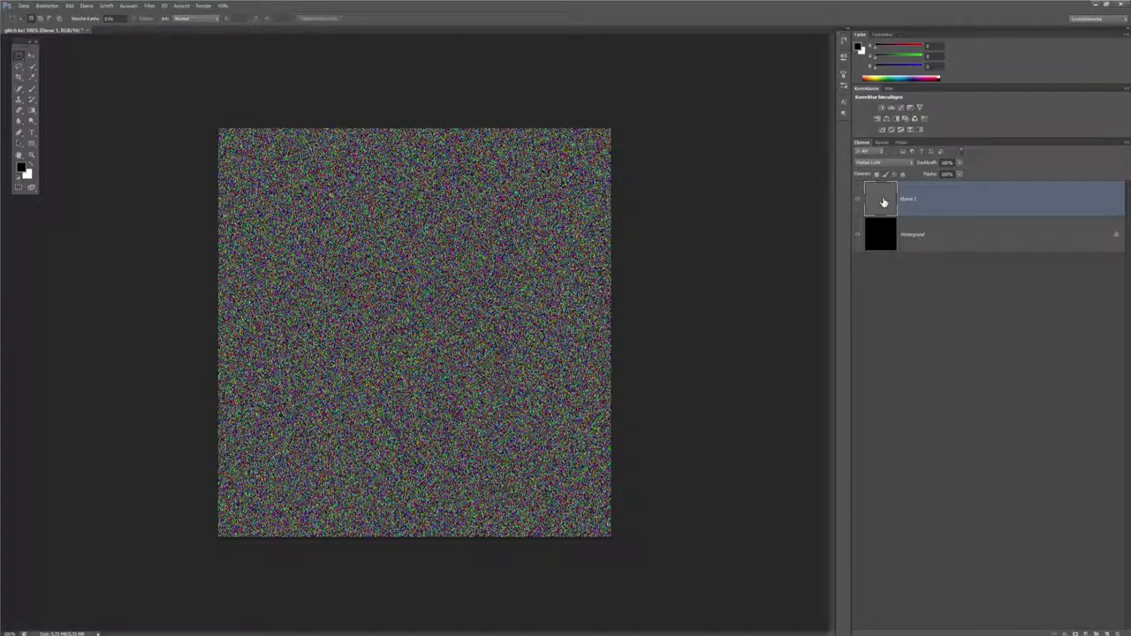
- Switch Ebene 1's blend mode back to Normal and make it the active layer
{"action": "left_click", "coordinate": [910, 163]}
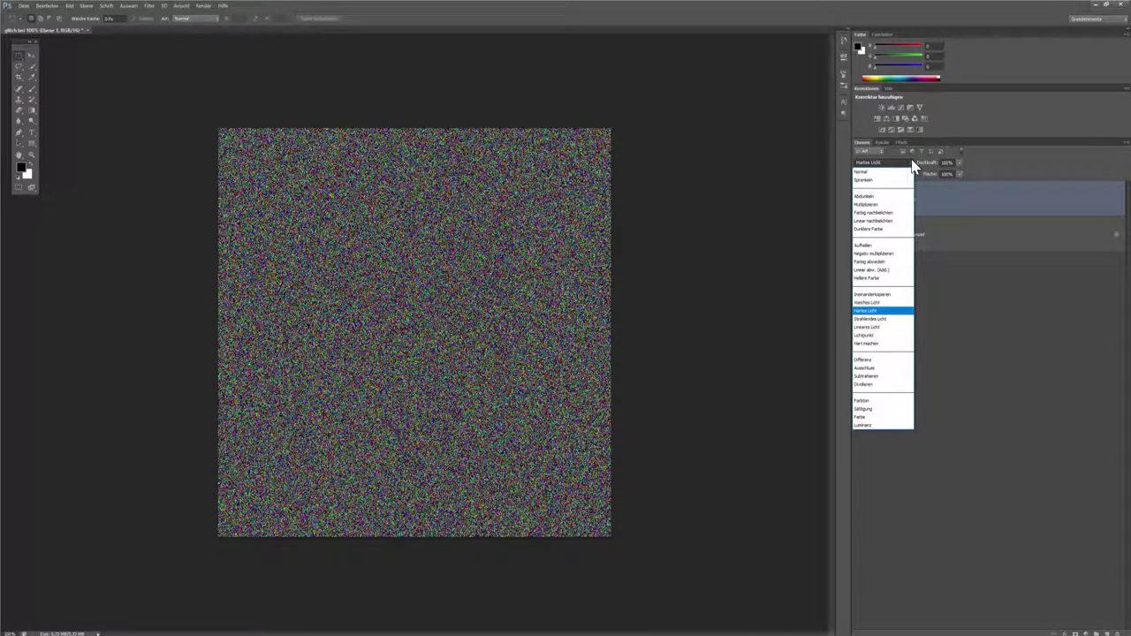
{"action": "left_click", "coordinate": [884, 368]}
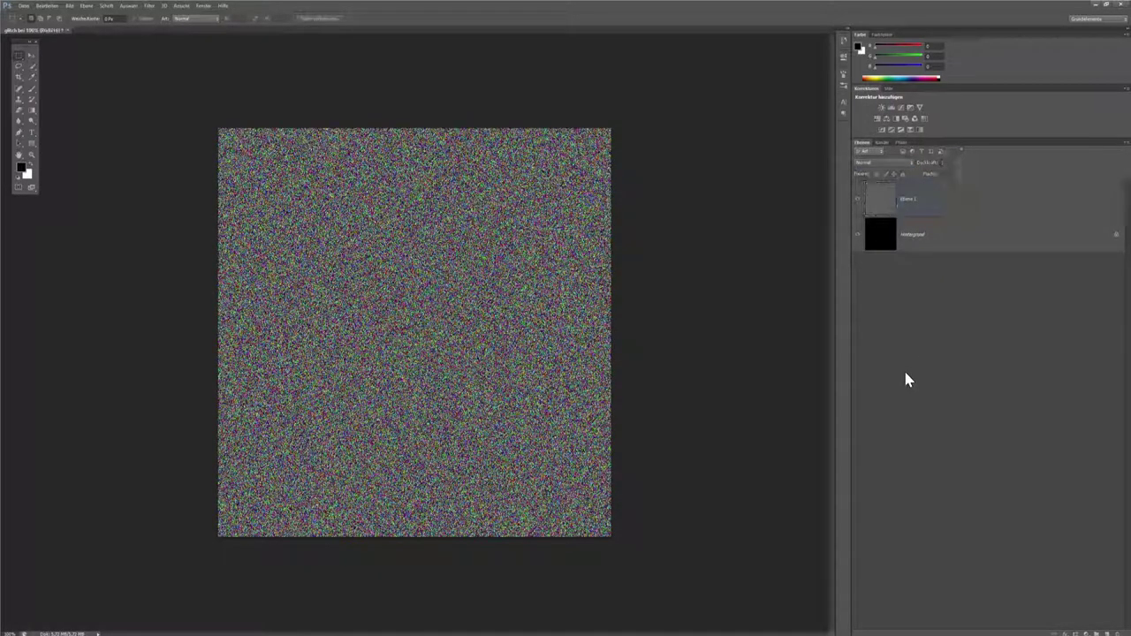
{"action": "left_click", "coordinate": [890, 203]}
{"action": "left_click", "coordinate": [997, 398]}
{"action": "left_click", "coordinate": [942, 194]}
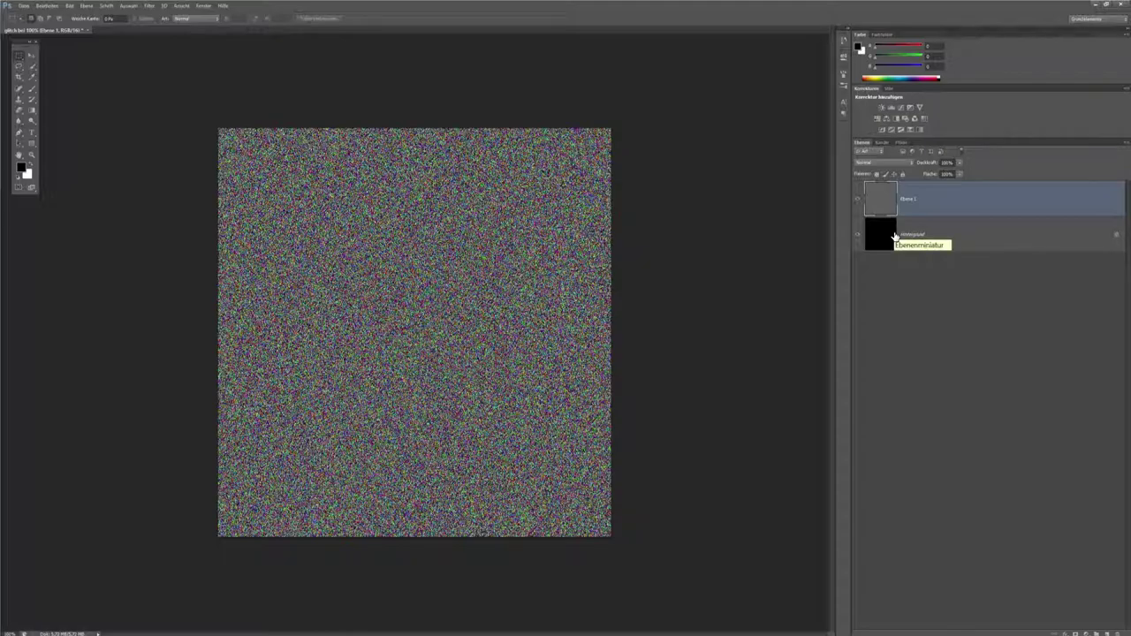
- Apply an 85-pixel horizontal Bewegungsunschärfe (motion blur) to Ebene 1's colour noise
{"action": "left_click", "coordinate": [150, 11]}
{"action": "key", "text": "Escape"}
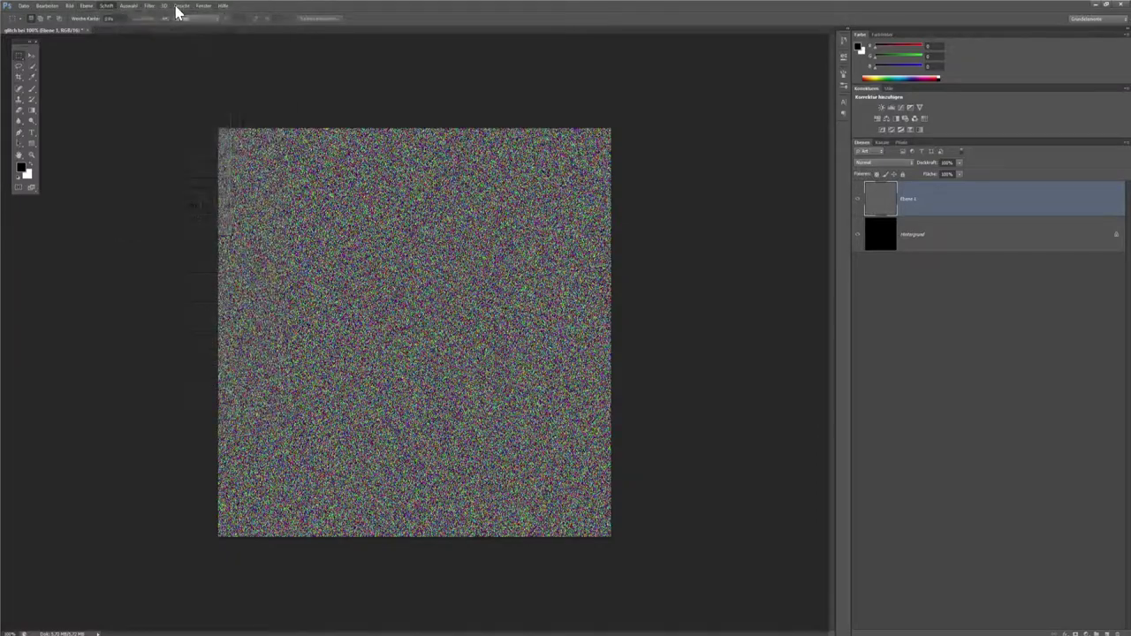
{"action": "left_click", "coordinate": [177, 8]}
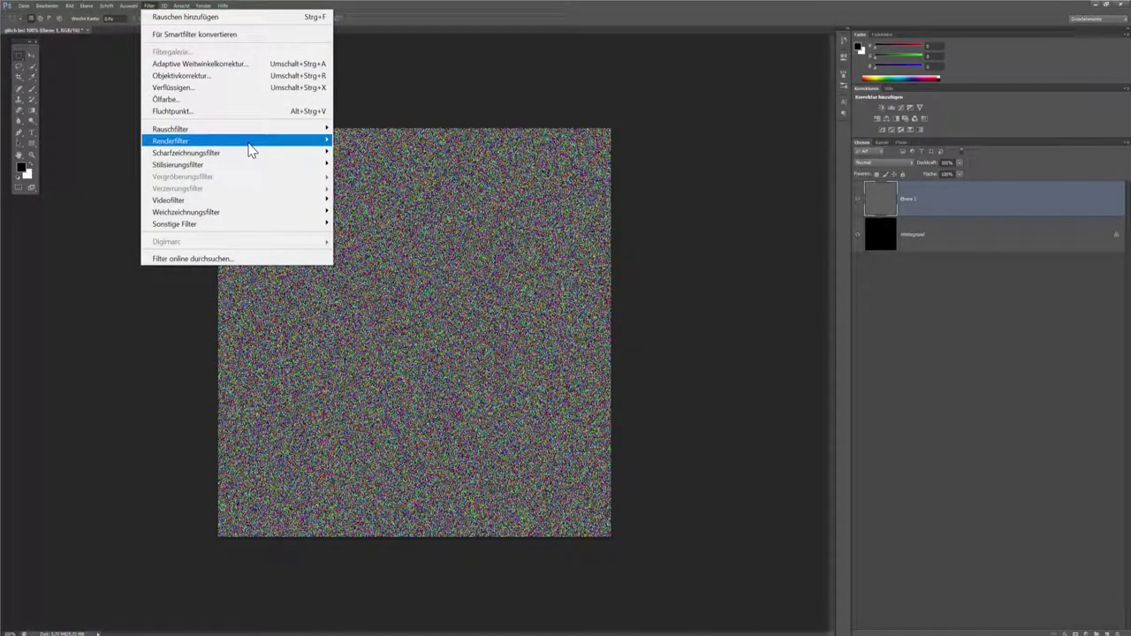
{"action": "mouse_move", "coordinate": [187, 212]}
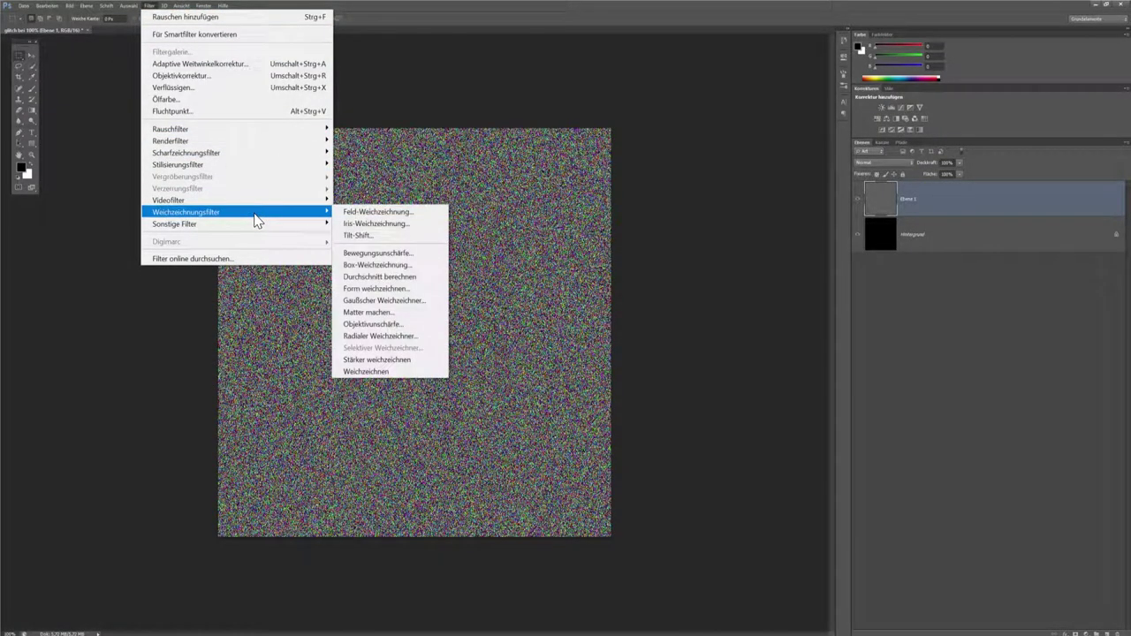
{"action": "left_click", "coordinate": [378, 252]}
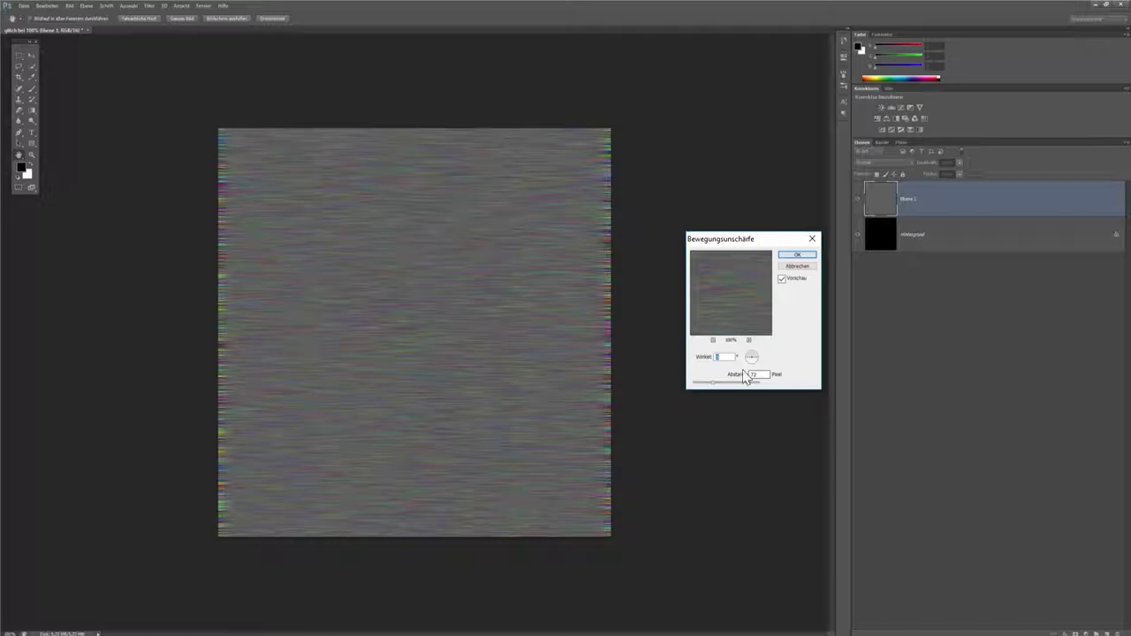
{"action": "key", "text": "Tab"}
{"action": "type", "text": "20"}
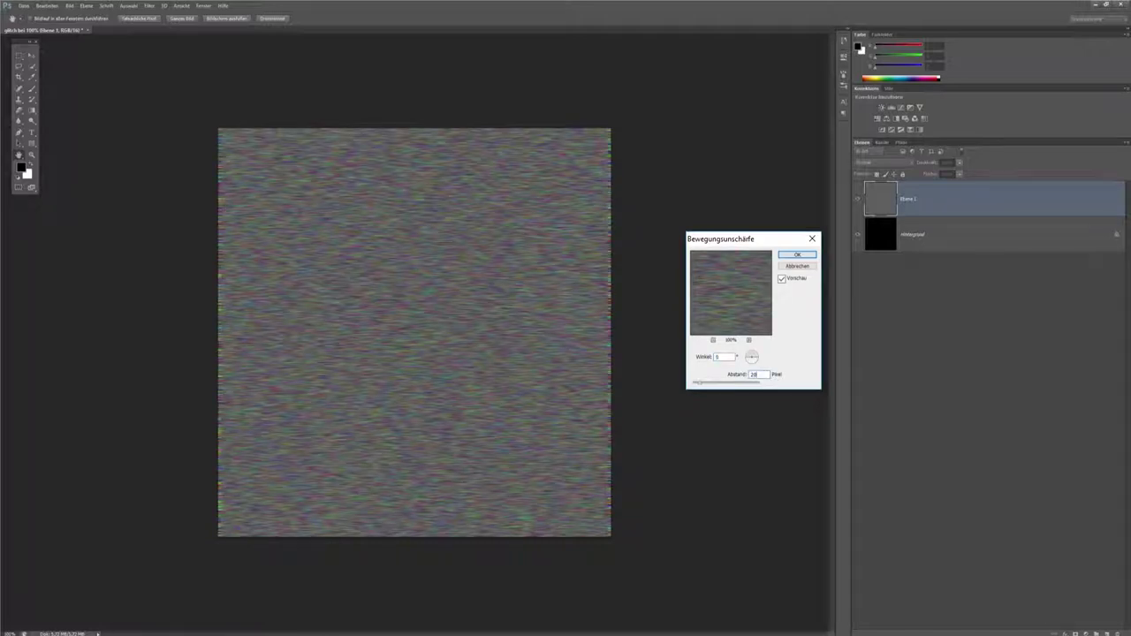
{"action": "key", "text": "BackSpace"}
{"action": "type", "text": "85"}
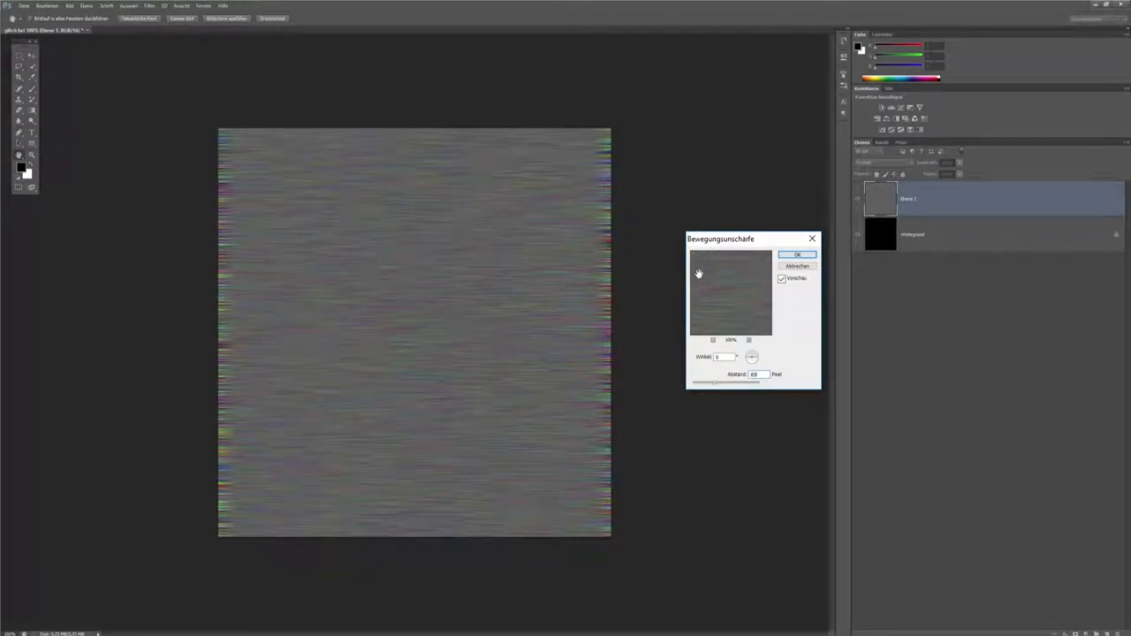
{"action": "left_click", "coordinate": [797, 254]}
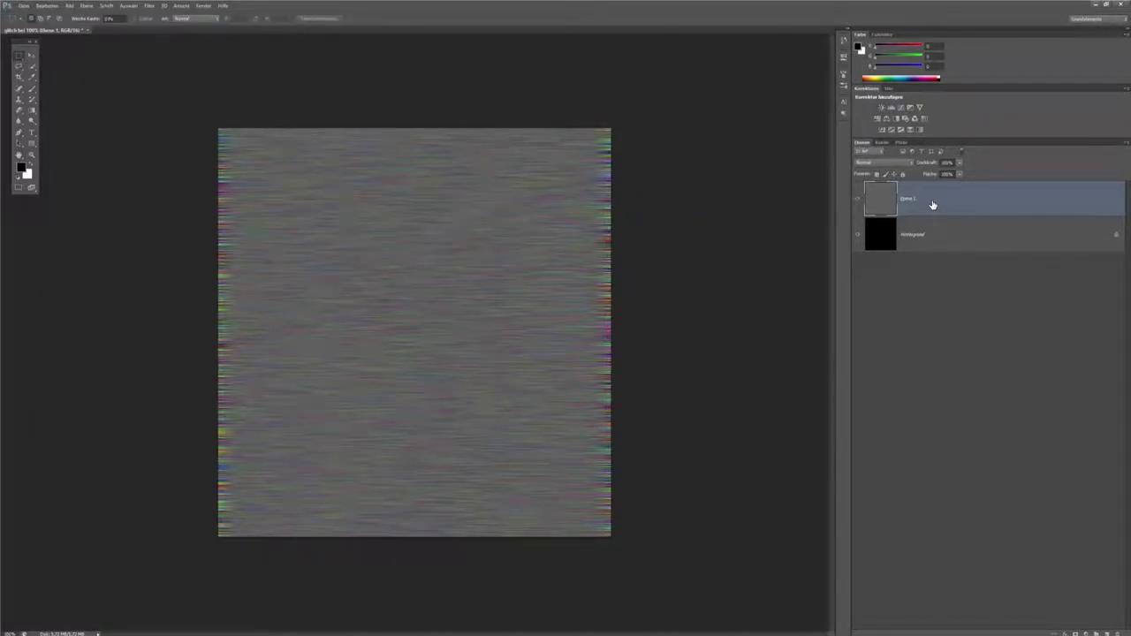
- Try Hart mischen, then Hartes Licht blending on the noise layer
{"action": "left_click", "coordinate": [893, 163]}
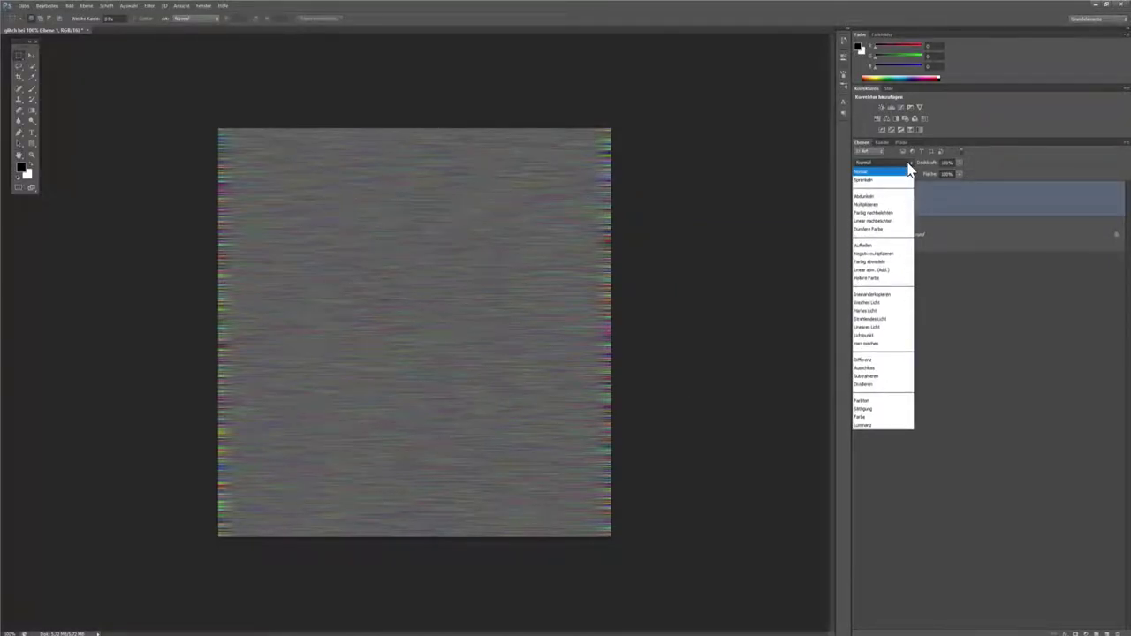
{"action": "left_click", "coordinate": [880, 340]}
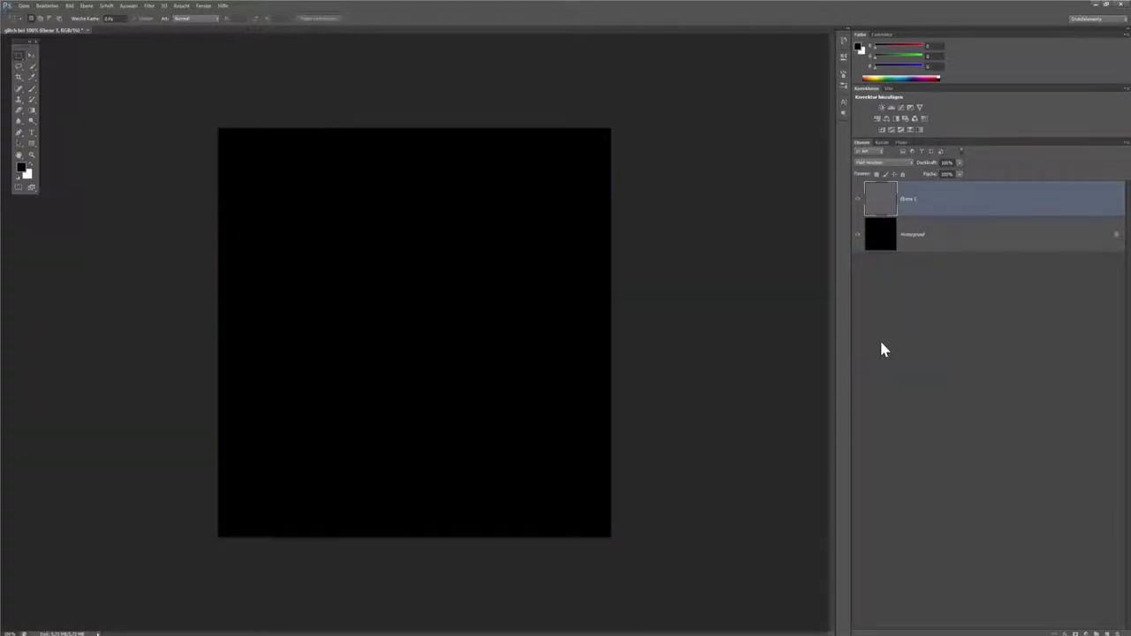
{"action": "left_click", "coordinate": [910, 162]}
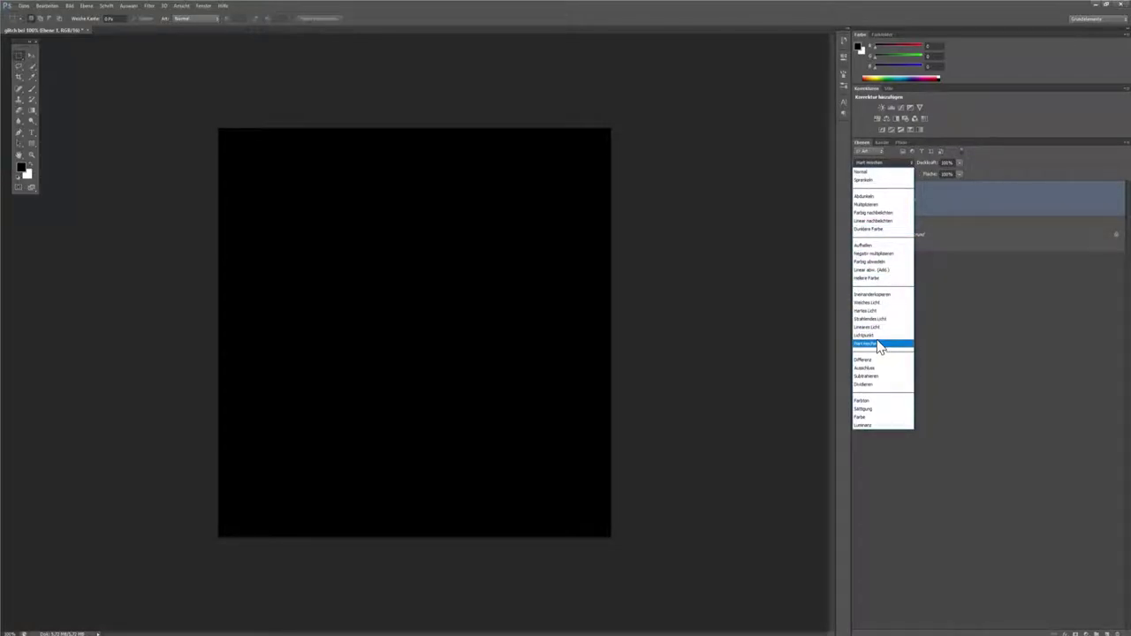
{"action": "left_click", "coordinate": [878, 311]}
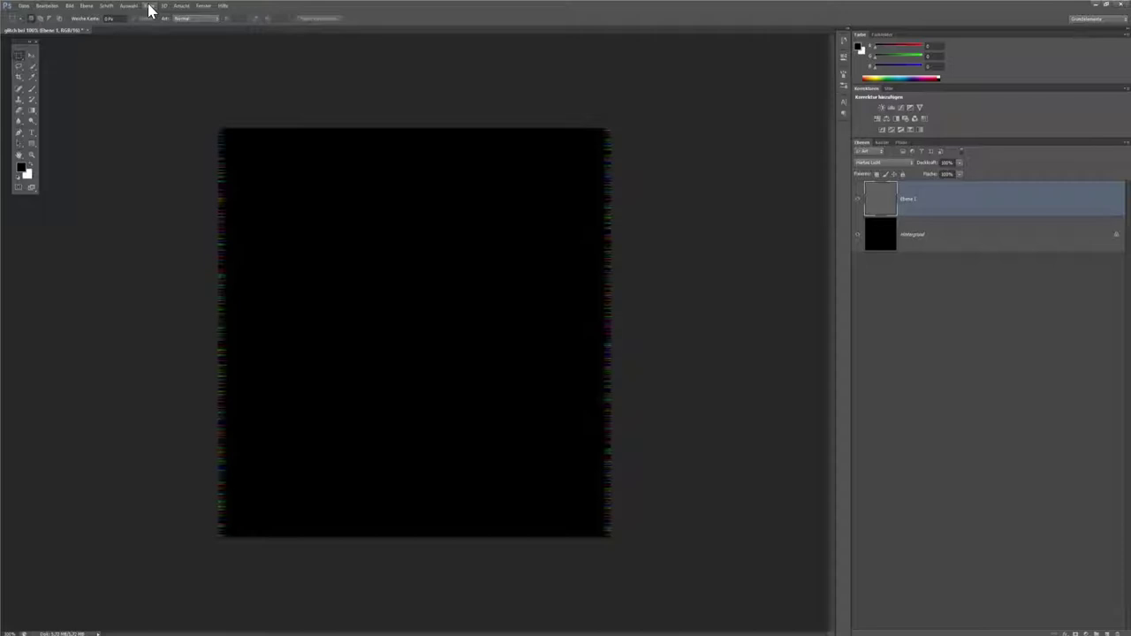
- Step back through history with Alt+Ctrl+Z to remove the motion blur
{"action": "left_click", "coordinate": [49, 7]}
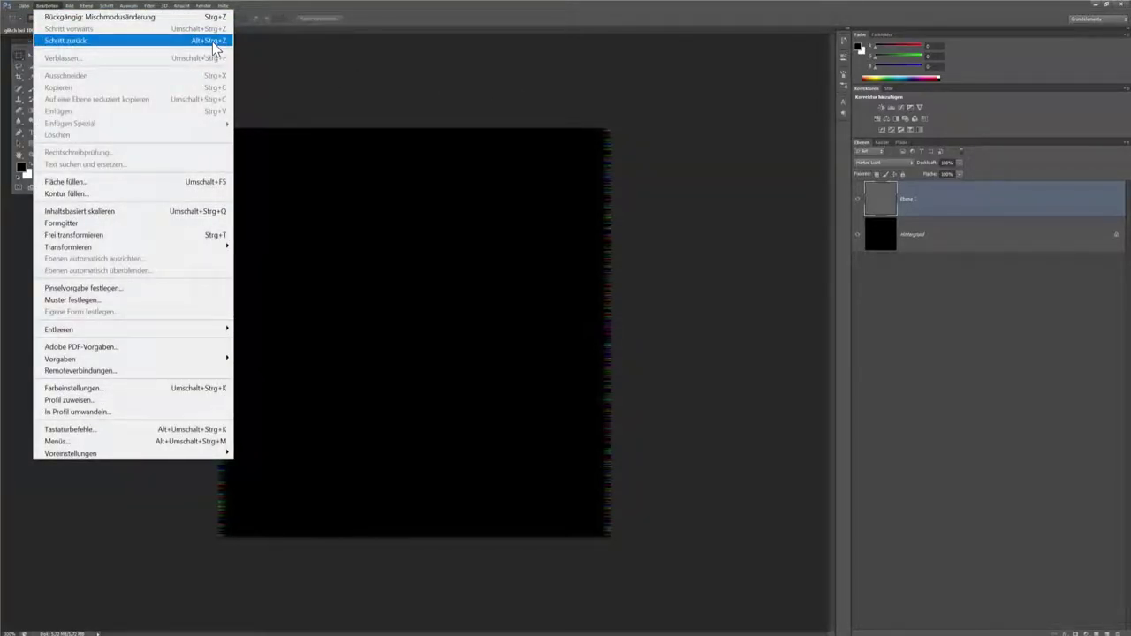
{"action": "left_click", "coordinate": [370, 67]}
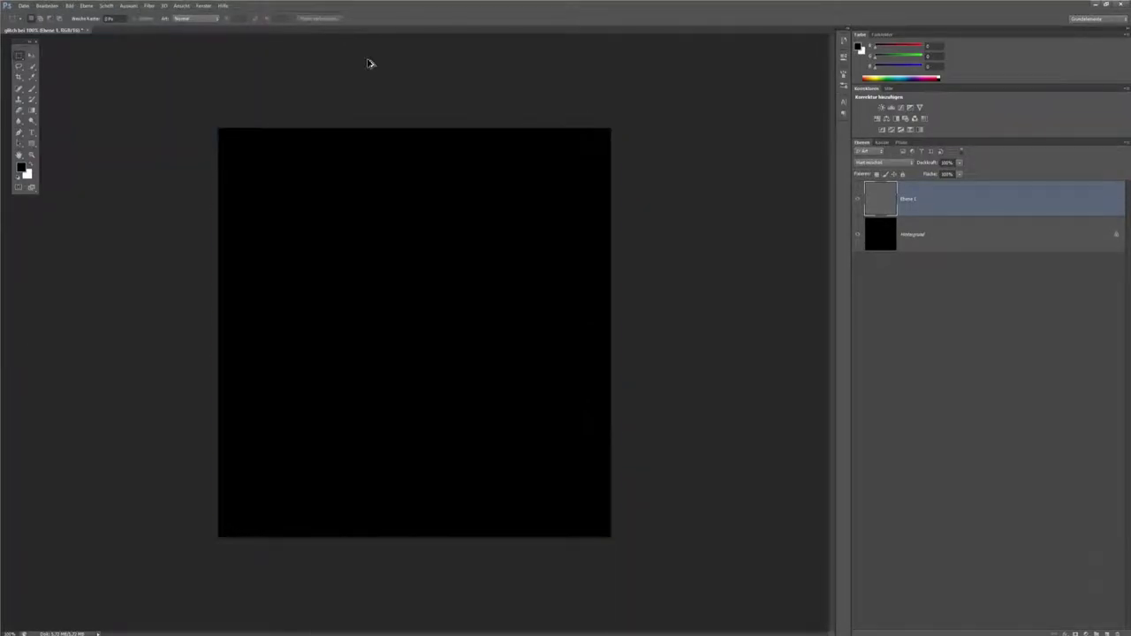
{"action": "key", "text": "ctrl+alt+z"}
{"action": "key", "text": "ctrl+alt+z"}
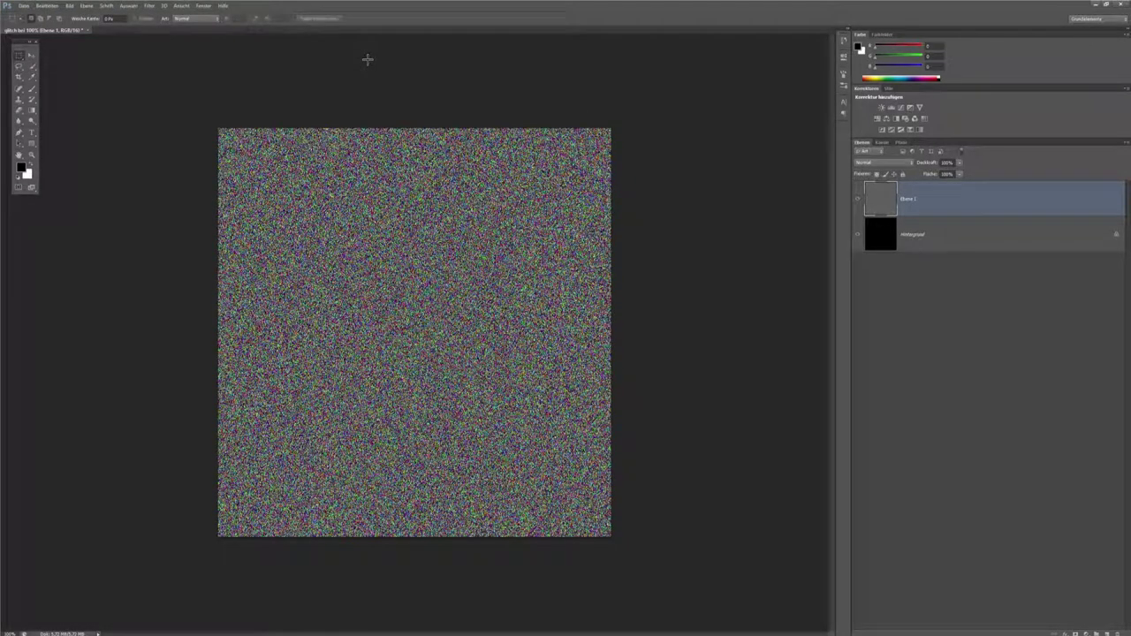
- Apply a 78-pixel Bewegungsunschärfe to the noise layer
{"action": "left_click", "coordinate": [149, 5]}
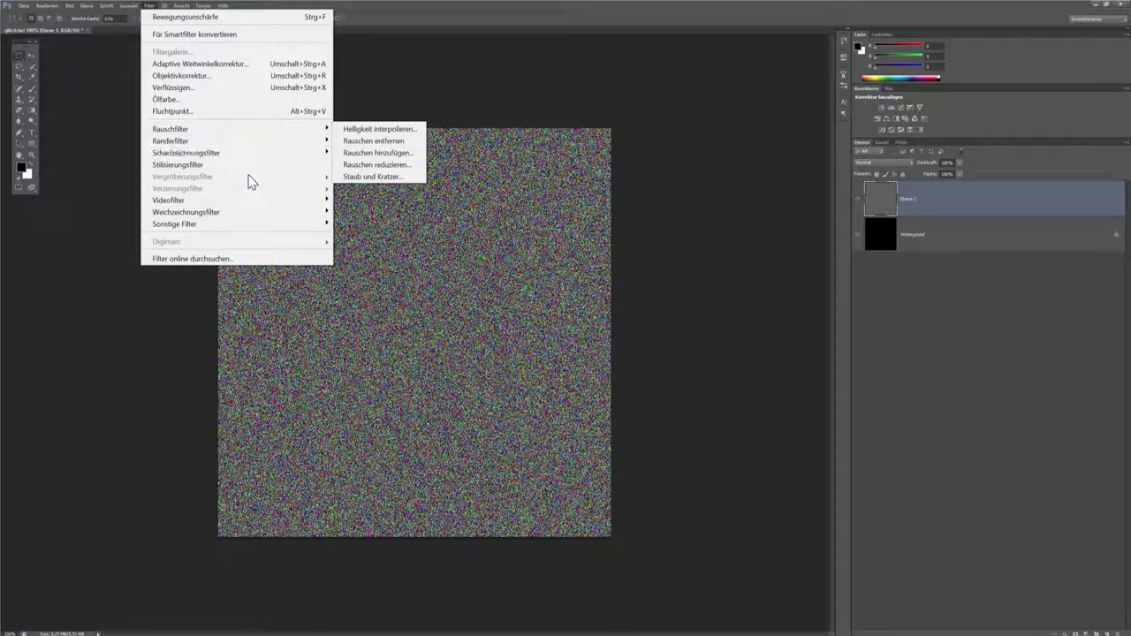
{"action": "mouse_move", "coordinate": [186, 212]}
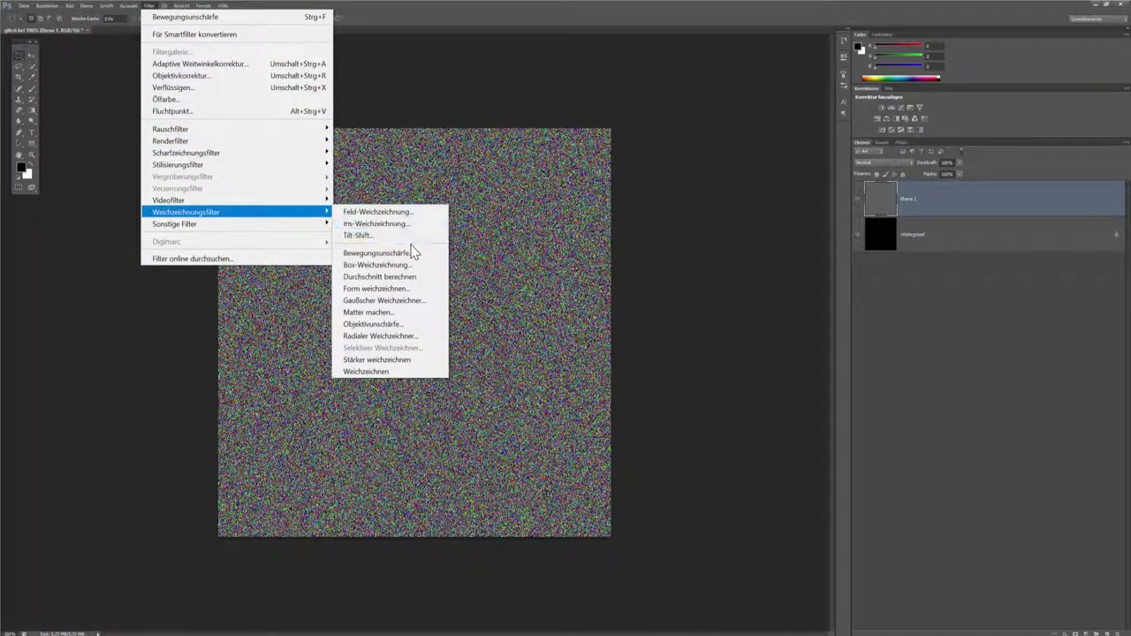
{"action": "left_click", "coordinate": [409, 254]}
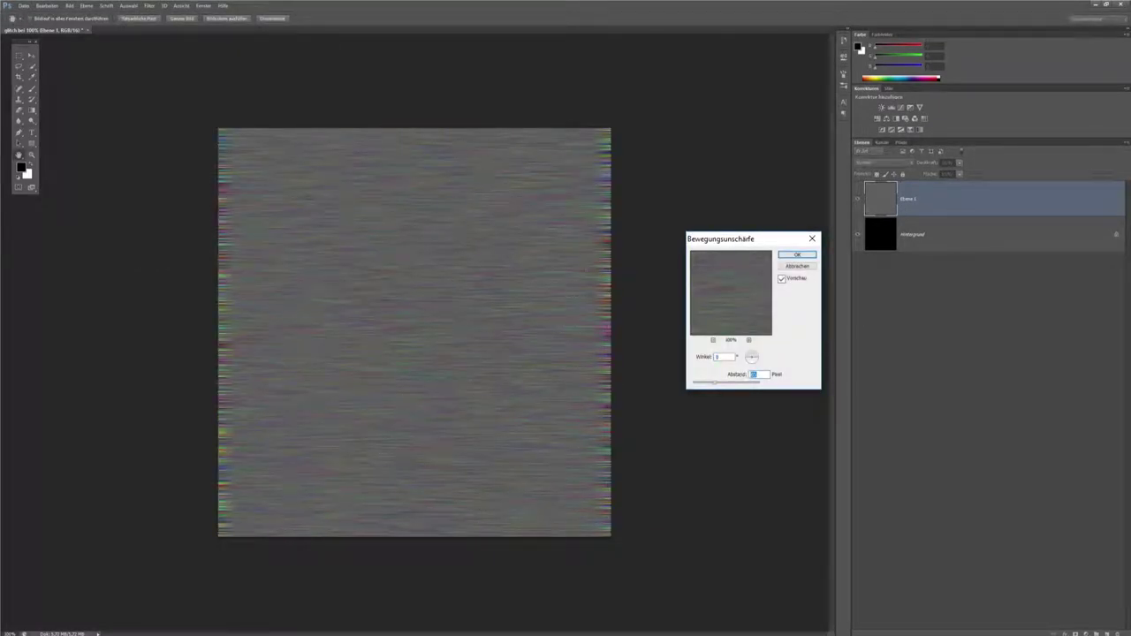
{"action": "type", "text": "78"}
{"action": "left_click", "coordinate": [797, 254]}
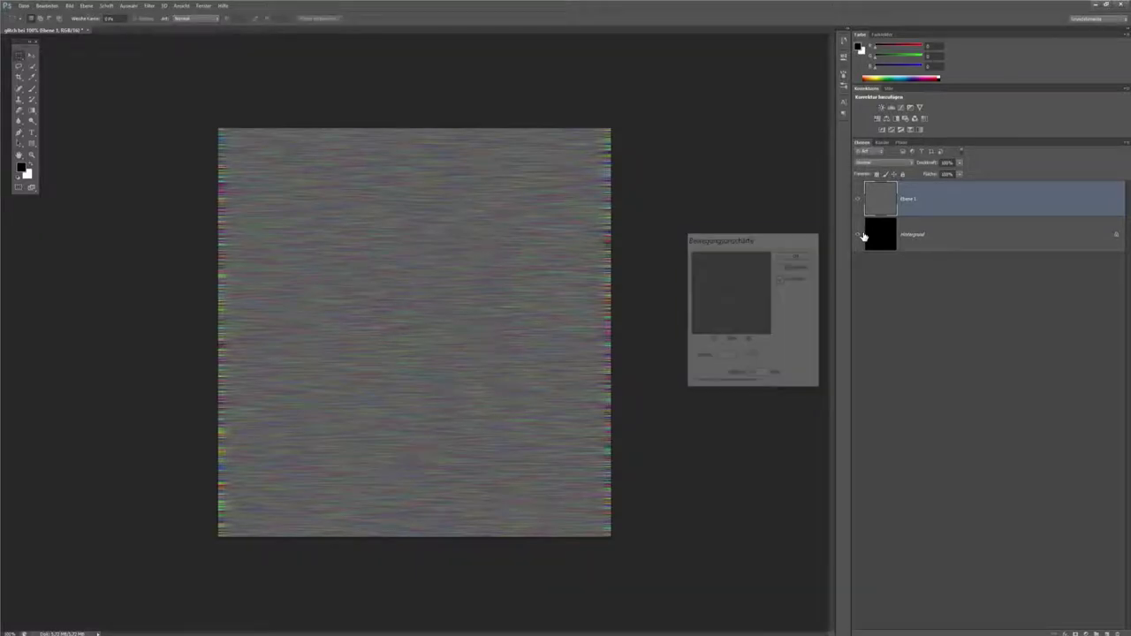
- Set Hartes Licht blending, undo the blend and blur, and select Hintergrund
{"action": "left_click", "coordinate": [904, 164]}
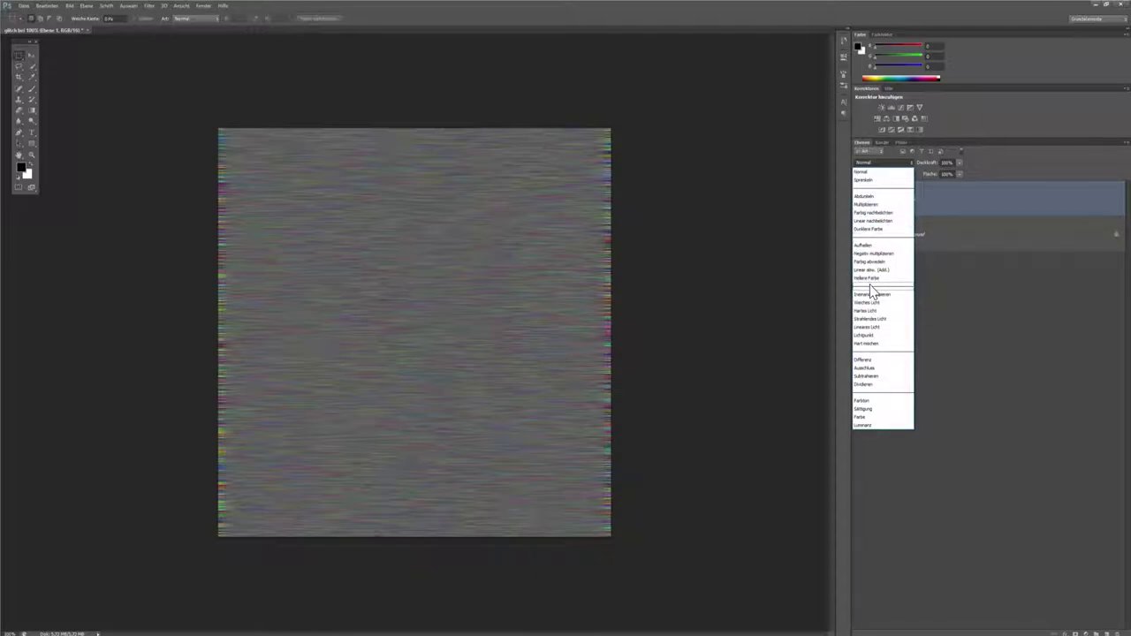
{"action": "left_click", "coordinate": [869, 311]}
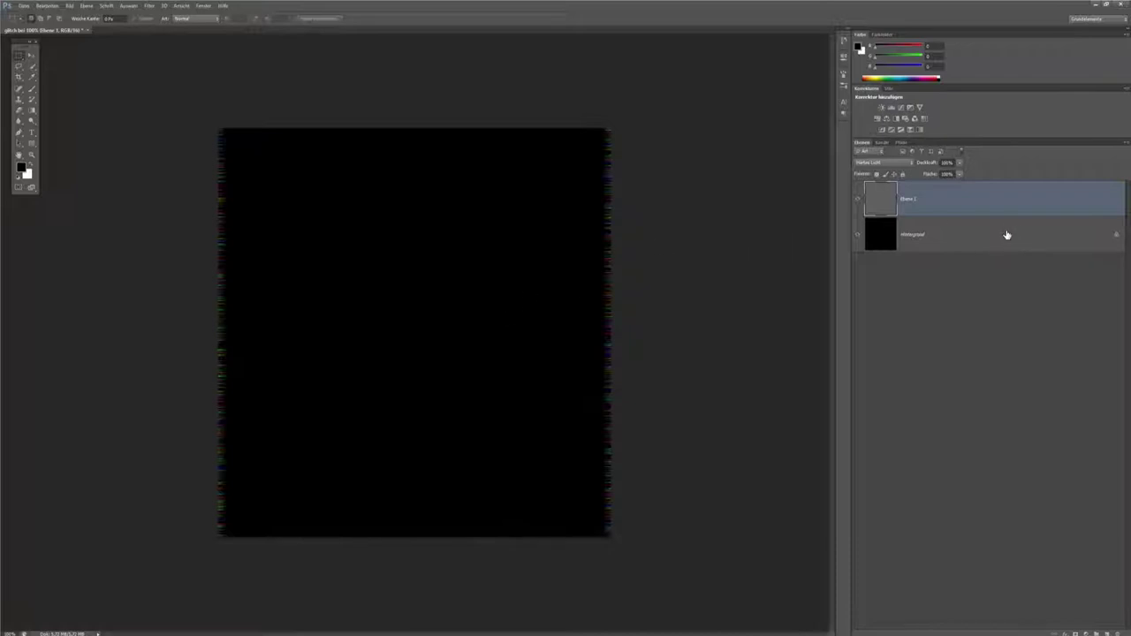
{"action": "key", "text": "shift+alt+n"}
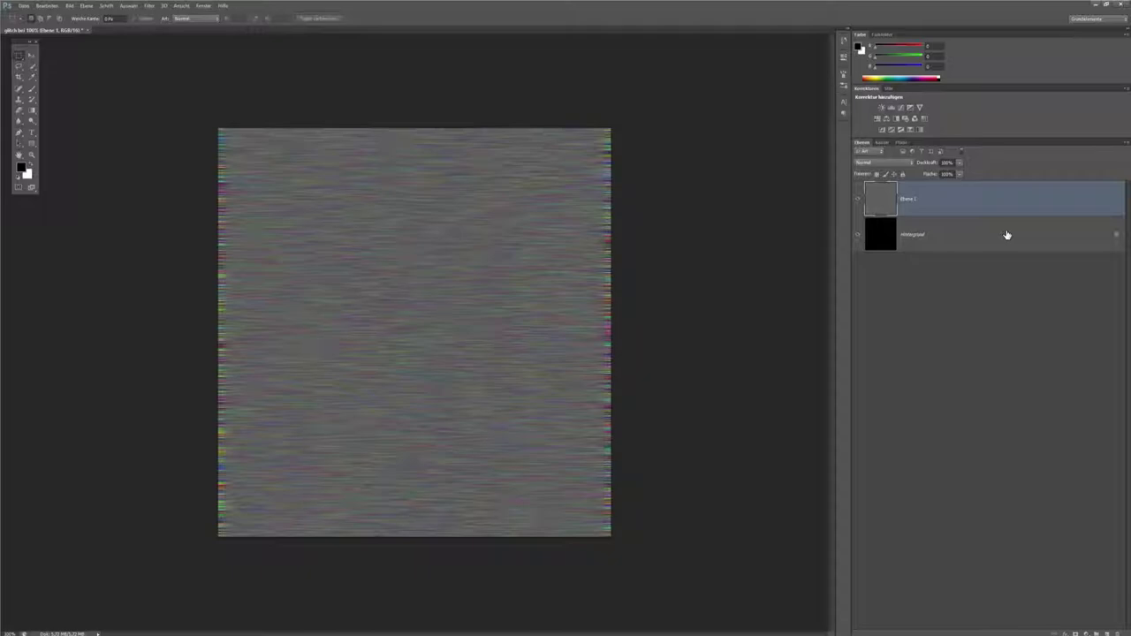
{"action": "key", "text": "ctrl+z"}
{"action": "left_click", "coordinate": [1007, 234]}
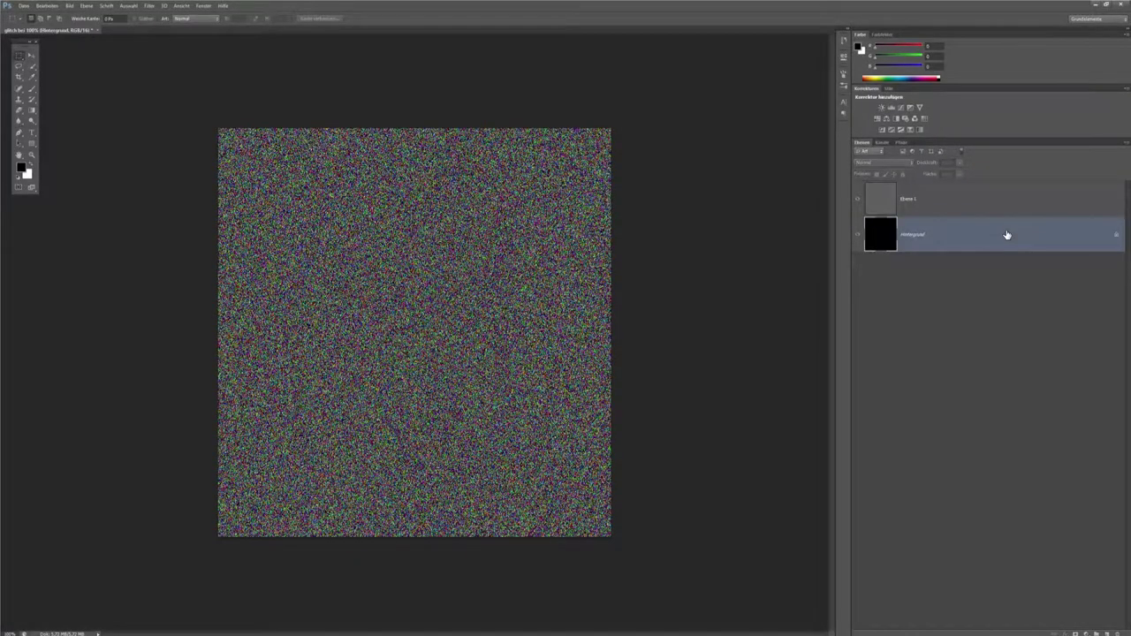
- Reselect Ebene 1 and apply a 40-pixel, 0° Bewegungsunschärfe to it
{"action": "left_click", "coordinate": [951, 208]}
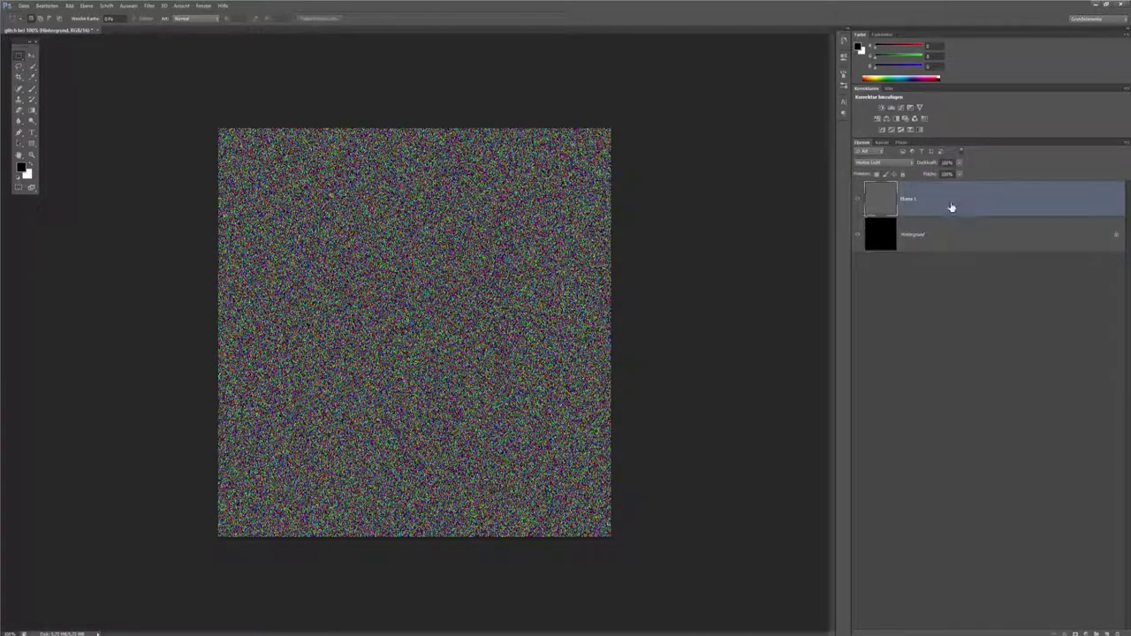
{"action": "left_click", "coordinate": [150, 5]}
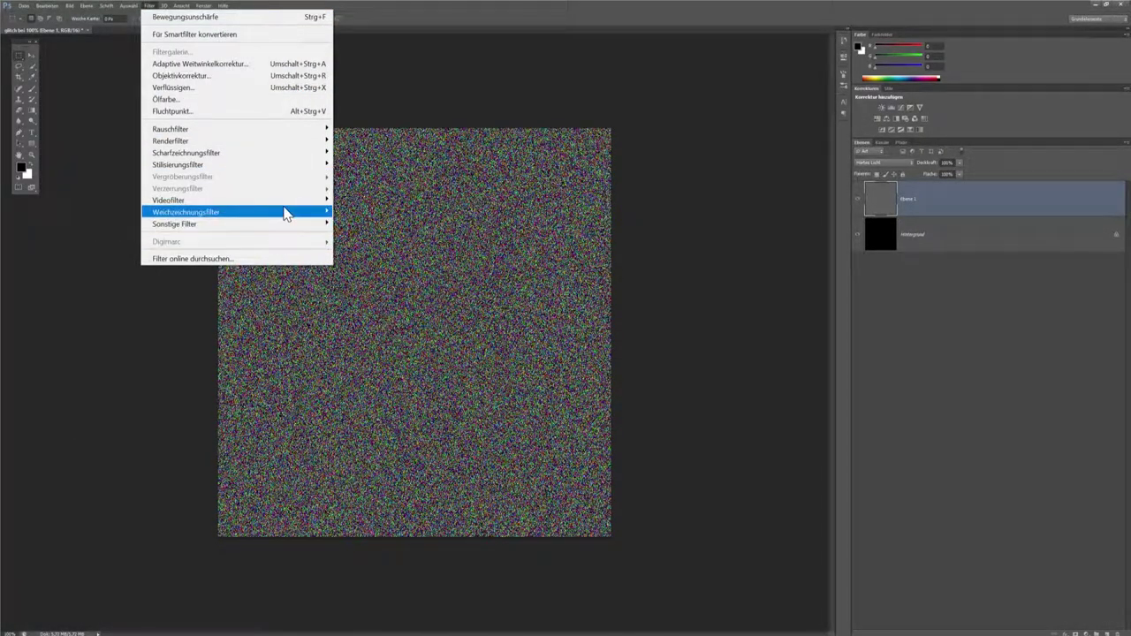
{"action": "mouse_move", "coordinate": [186, 213]}
{"action": "left_click", "coordinate": [400, 254]}
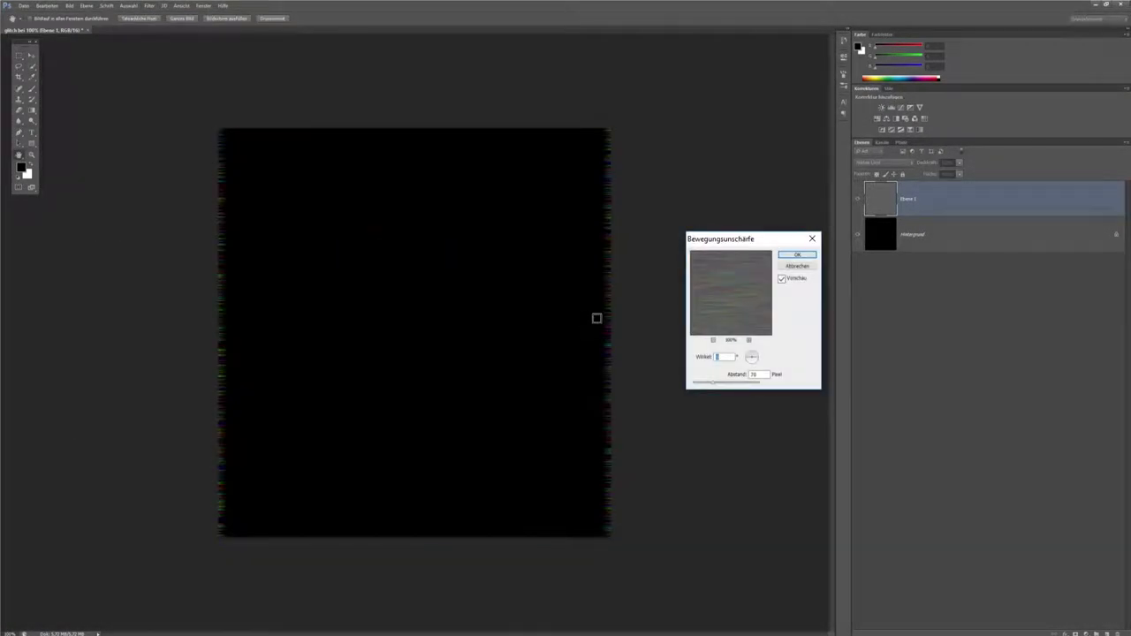
{"action": "left_click", "coordinate": [752, 375]}
{"action": "type", "text": "6"}
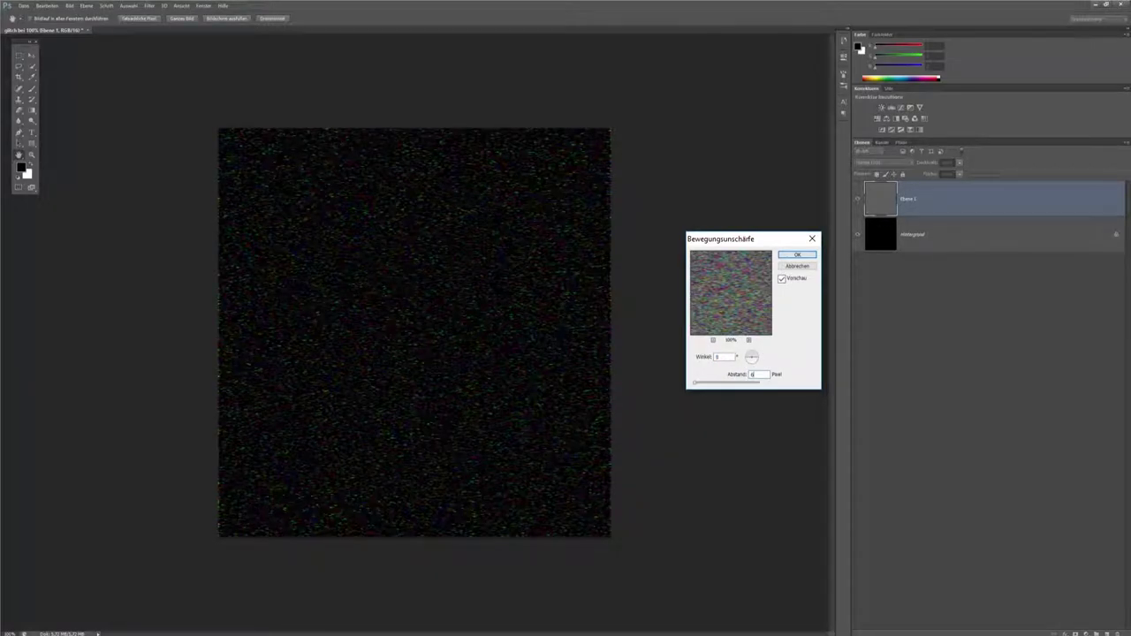
{"action": "type", "text": "0"}
{"action": "key", "text": "BackSpace"}
{"action": "key", "text": "BackSpace"}
{"action": "type", "text": "1"}
{"action": "type", "text": "40"}
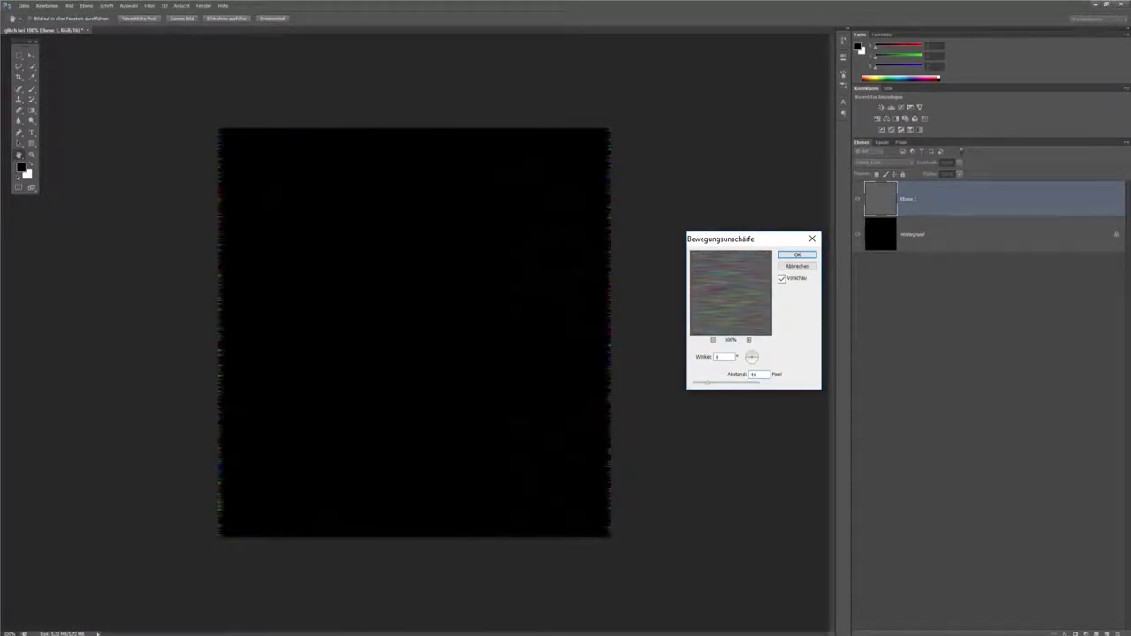
{"action": "left_click", "coordinate": [798, 256]}
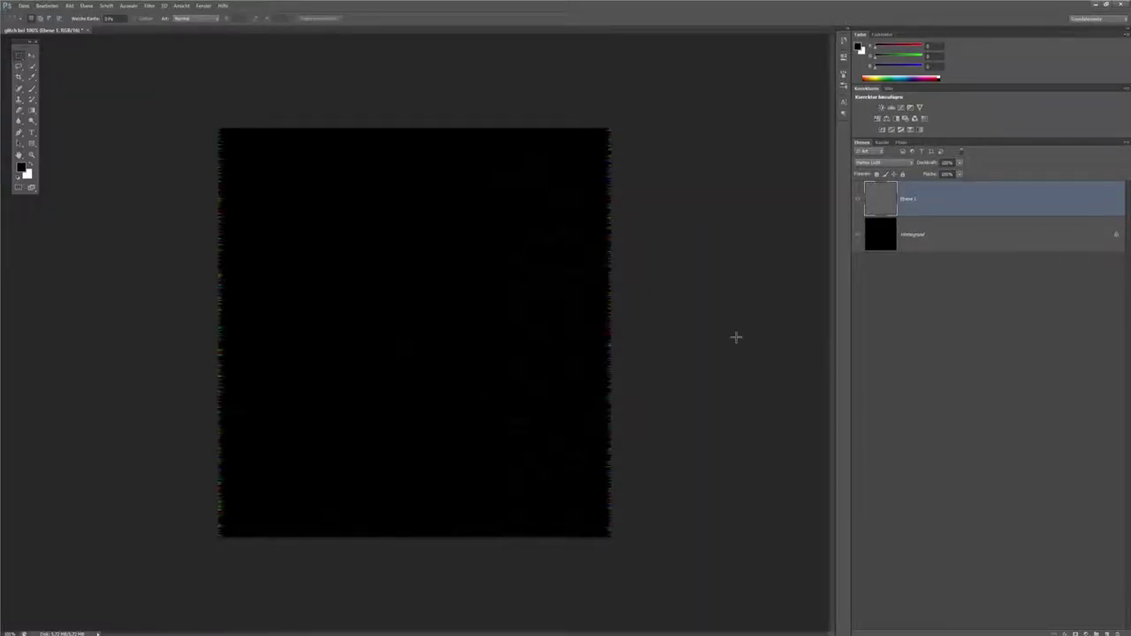
- Free-transform Ebene 1 to over twice its width, pushing the streaked edges off the canvas
{"action": "right_click", "coordinate": [929, 202]}
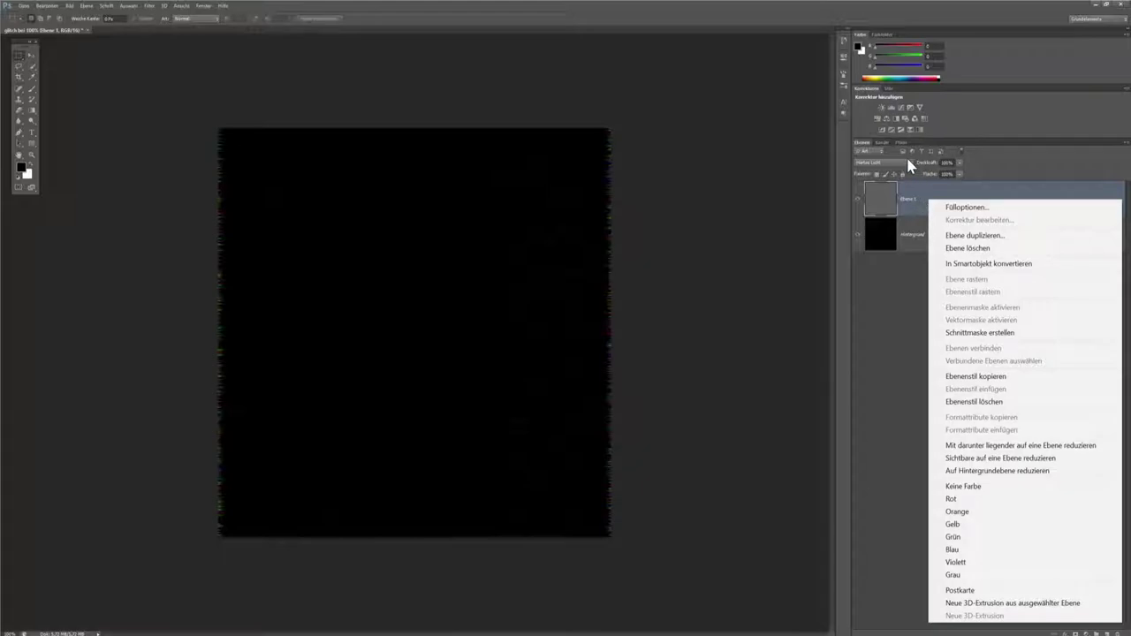
{"action": "left_click", "coordinate": [898, 214]}
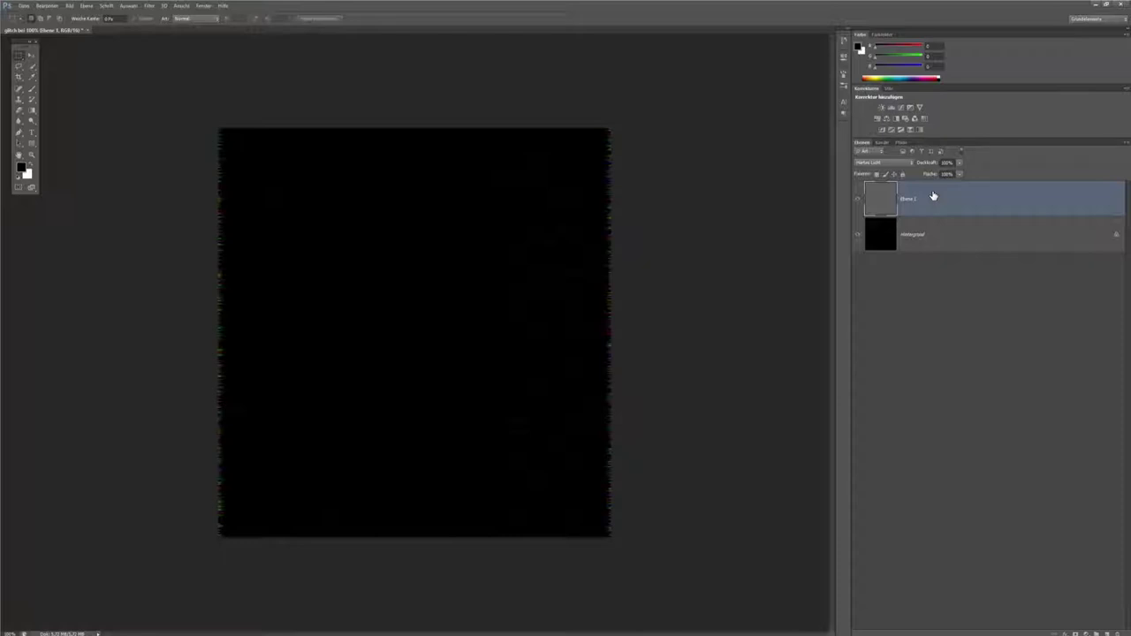
{"action": "key", "text": "ctrl+t"}
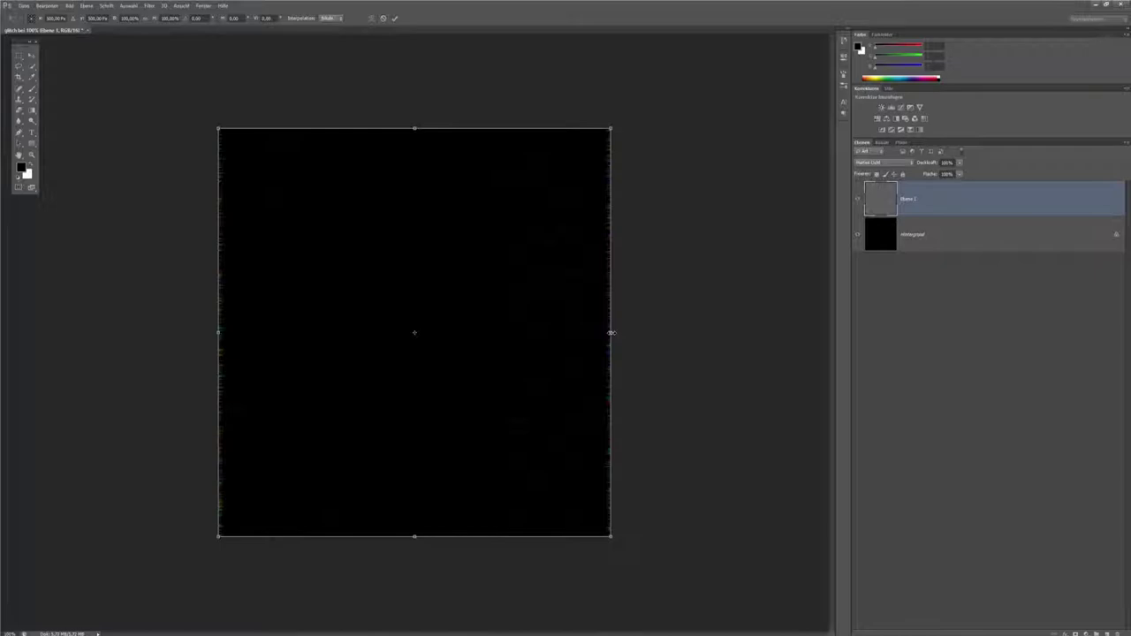
{"action": "mouse_move", "coordinate": [611, 333]}
{"action": "left_mouse_down"}
{"action": "mouse_move", "coordinate": [709, 343]}
{"action": "mouse_move", "coordinate": [416, 328]}
{"action": "mouse_move", "coordinate": [447, 346]}
{"action": "mouse_move", "coordinate": [642, 368]}
{"action": "mouse_move", "coordinate": [598, 346]}
{"action": "mouse_move", "coordinate": [838, 366]}
{"action": "mouse_move", "coordinate": [560, 371]}
{"action": "left_mouse_up"}
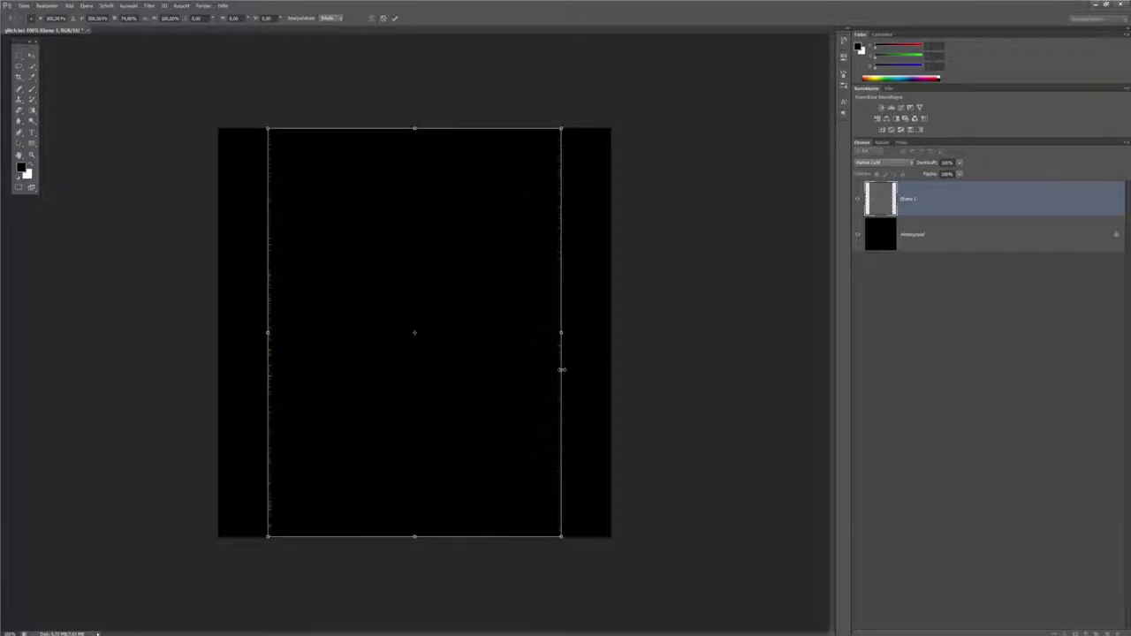
{"action": "mouse_move", "coordinate": [560, 332]}
{"action": "left_mouse_down"}
{"action": "mouse_move", "coordinate": [607, 328]}
{"action": "mouse_move", "coordinate": [599, 342]}
{"action": "mouse_move", "coordinate": [555, 338]}
{"action": "left_mouse_up"}
{"action": "left_click_drag", "start_coordinate": [558, 337], "coordinate": [1066, 362]}
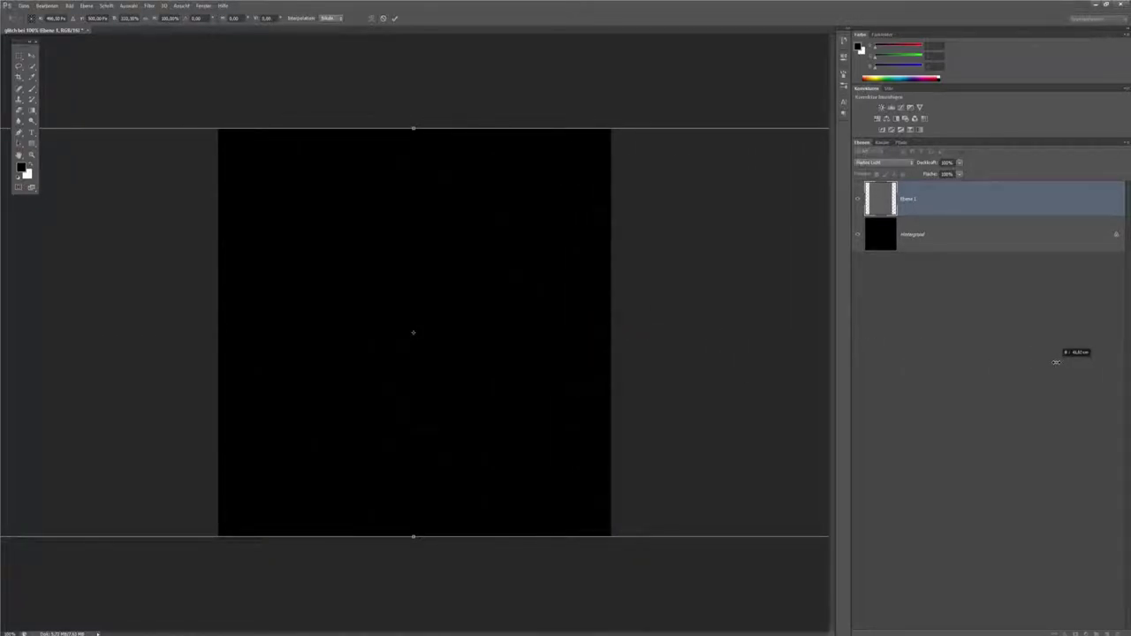
{"action": "left_click_drag", "start_coordinate": [1065, 363], "coordinate": [1056, 363]}
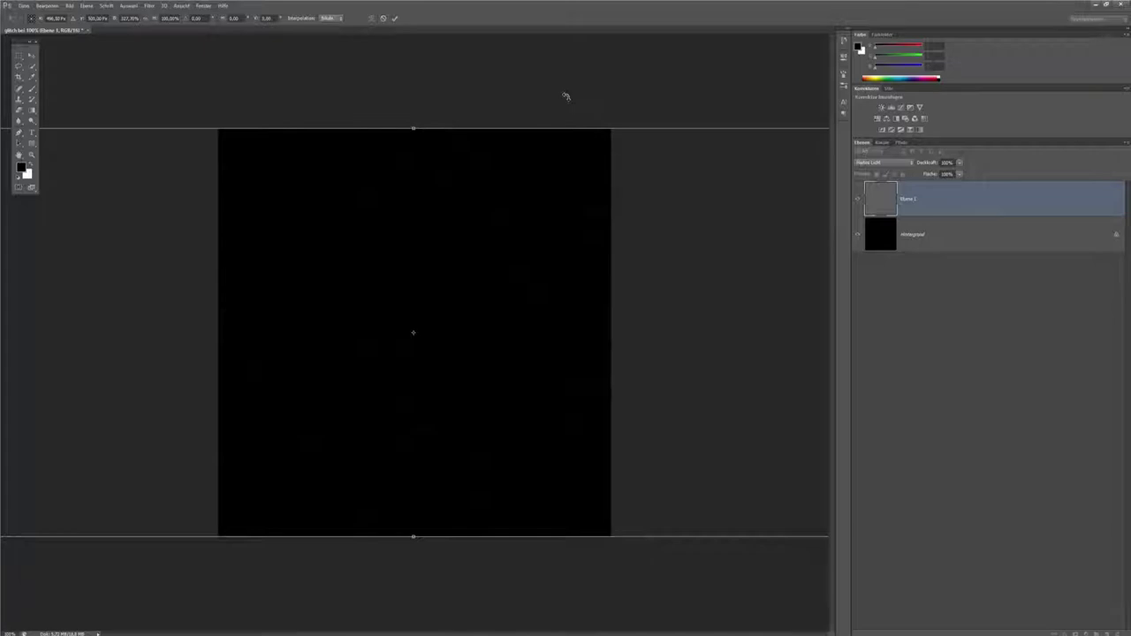
{"action": "key", "text": "Return"}
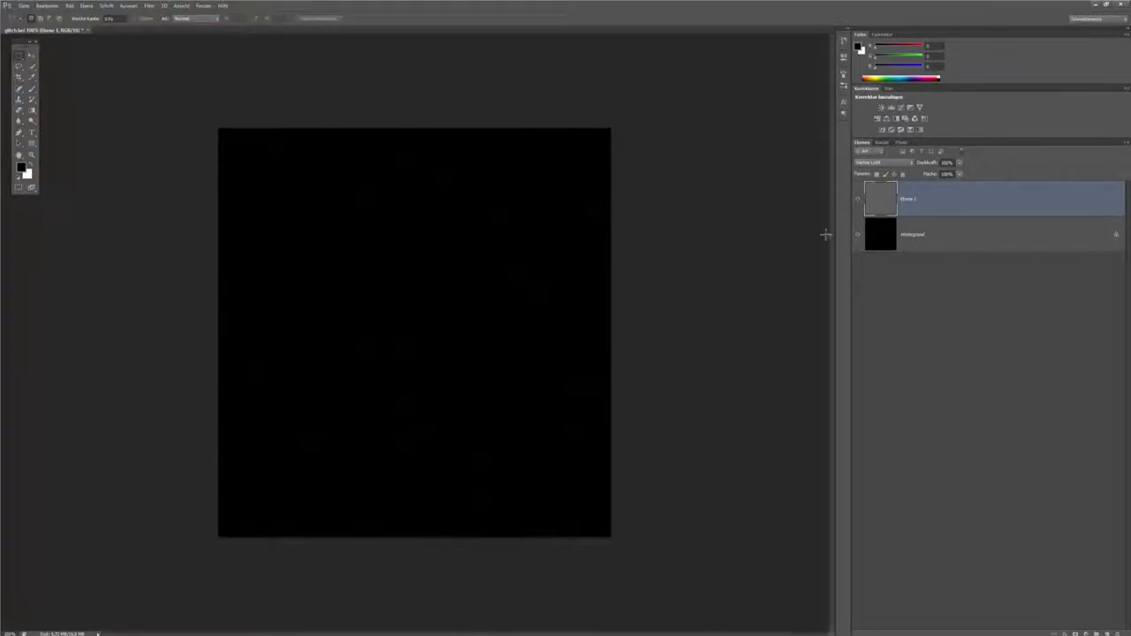
- Toggle the black background's visibility to preview the streaks on Ebene 1
{"action": "left_click", "coordinate": [970, 286]}
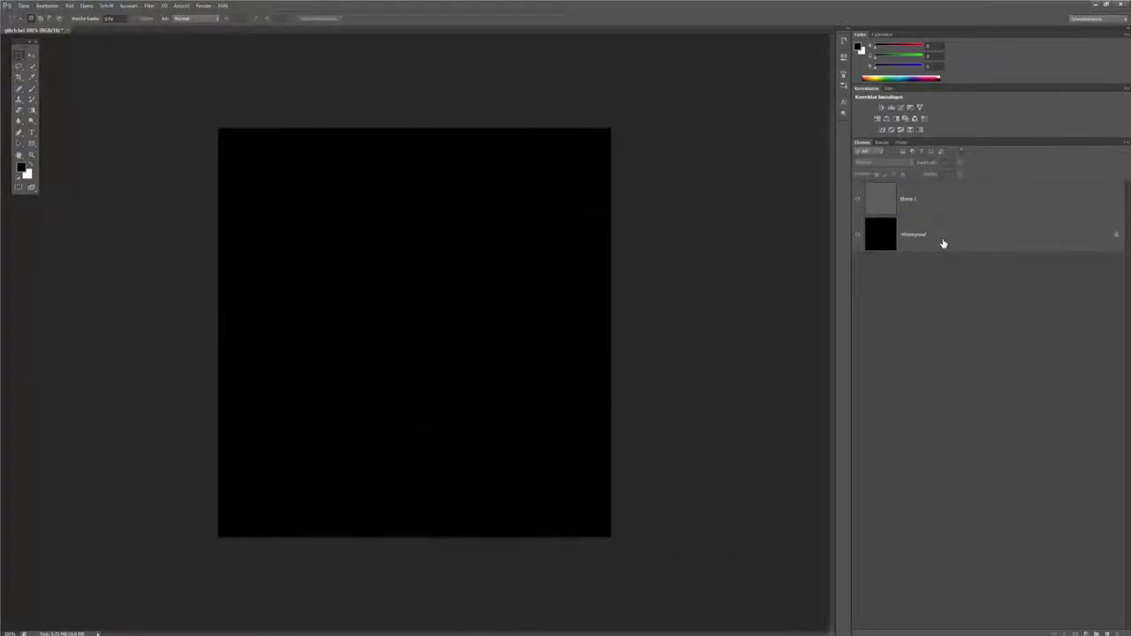
{"action": "left_click", "coordinate": [858, 236]}
{"action": "left_click", "coordinate": [858, 239]}
{"action": "left_click", "coordinate": [857, 238]}
{"action": "left_click", "coordinate": [938, 198]}
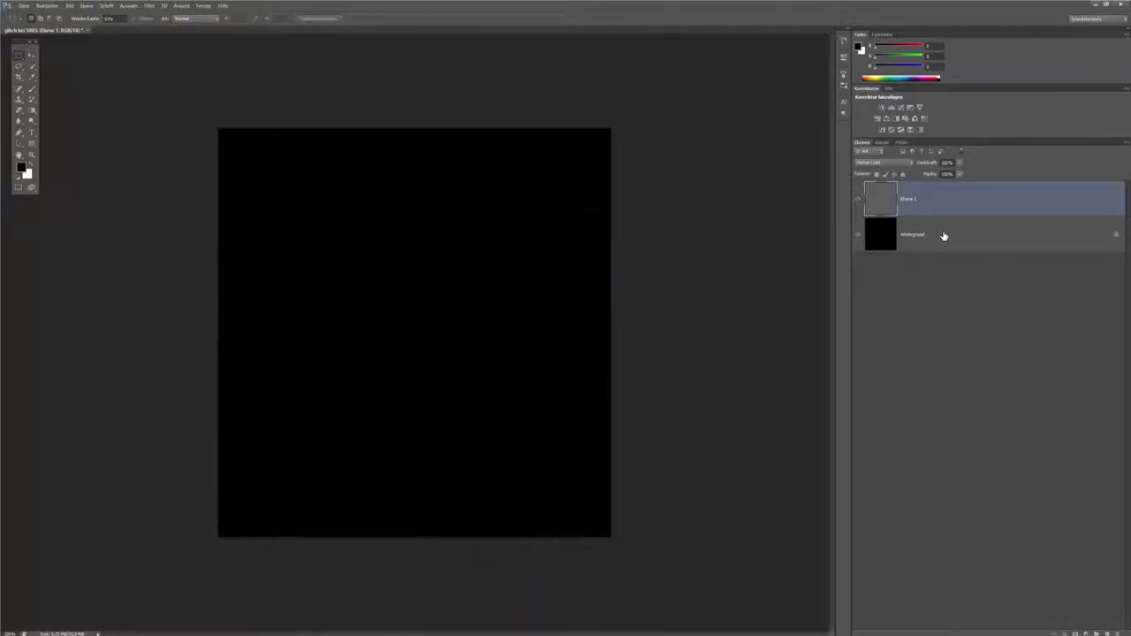
{"action": "left_click", "coordinate": [942, 235]}
{"action": "left_click", "coordinate": [942, 208]}
{"action": "left_click", "coordinate": [942, 418]}
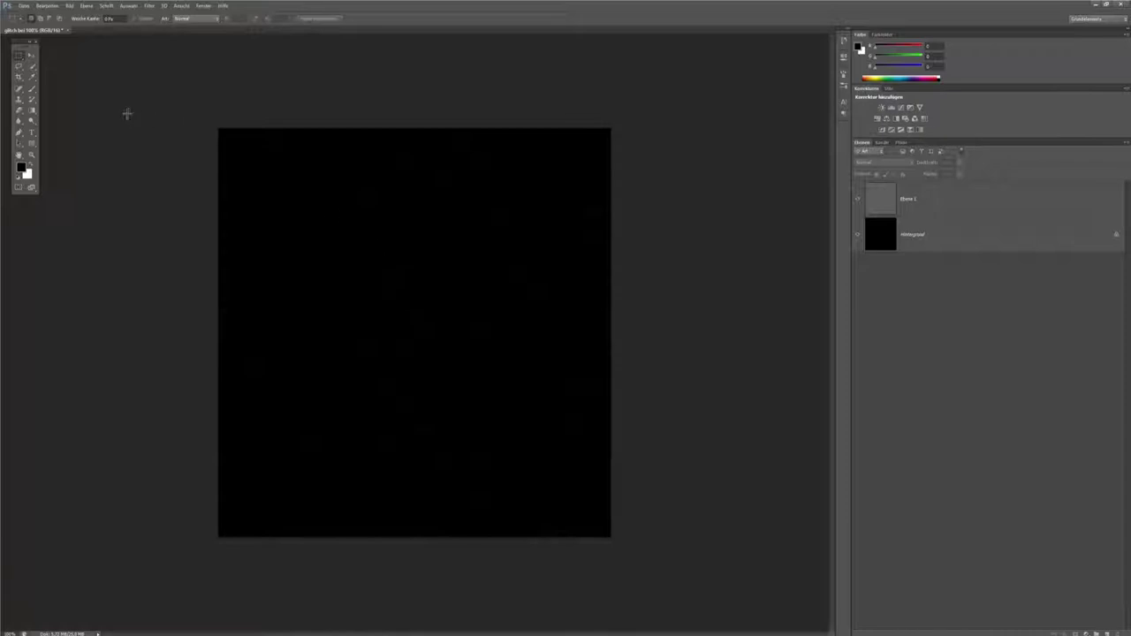
- Add the white text 'Youtube', centre it on the canvas, and select its characters
{"action": "left_click", "coordinate": [34, 133]}
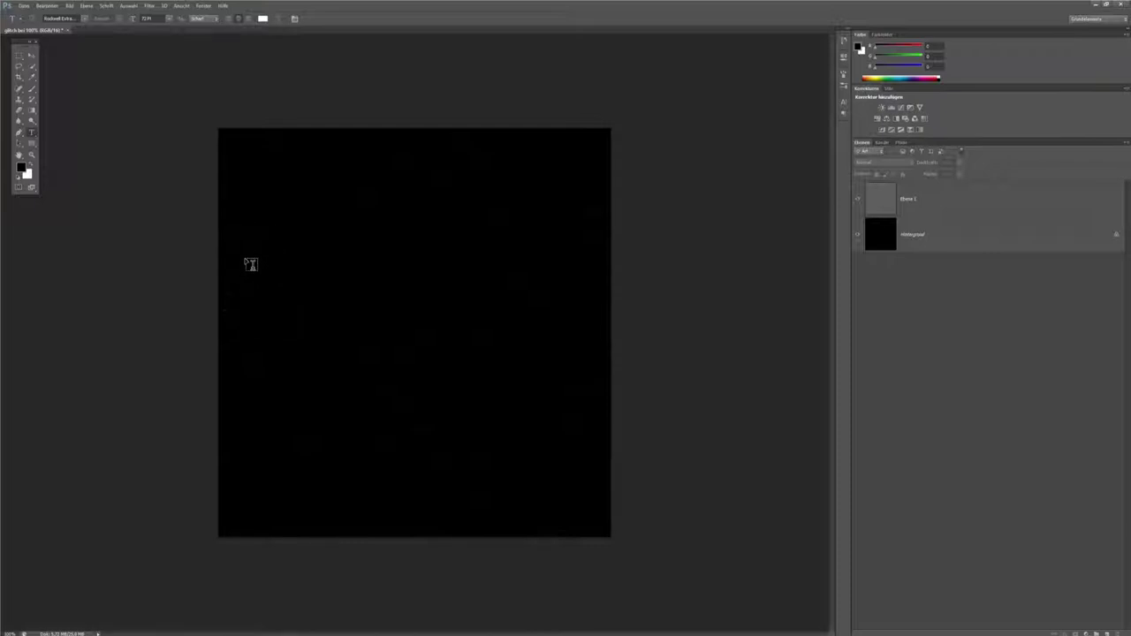
{"action": "left_click", "coordinate": [250, 264]}
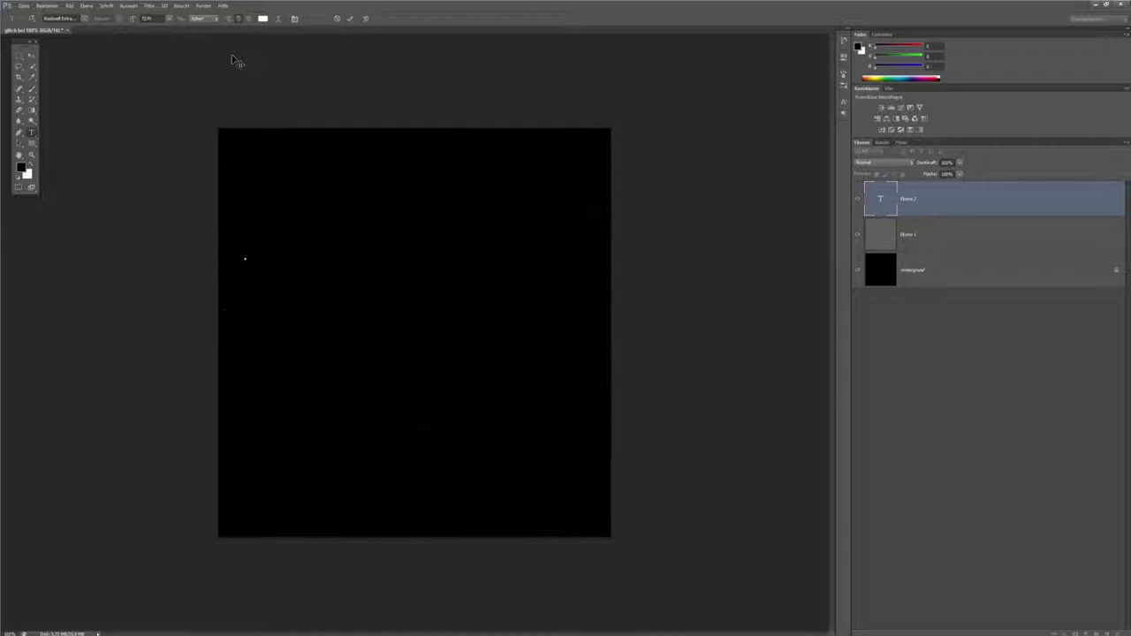
{"action": "type", "text": "Yout"}
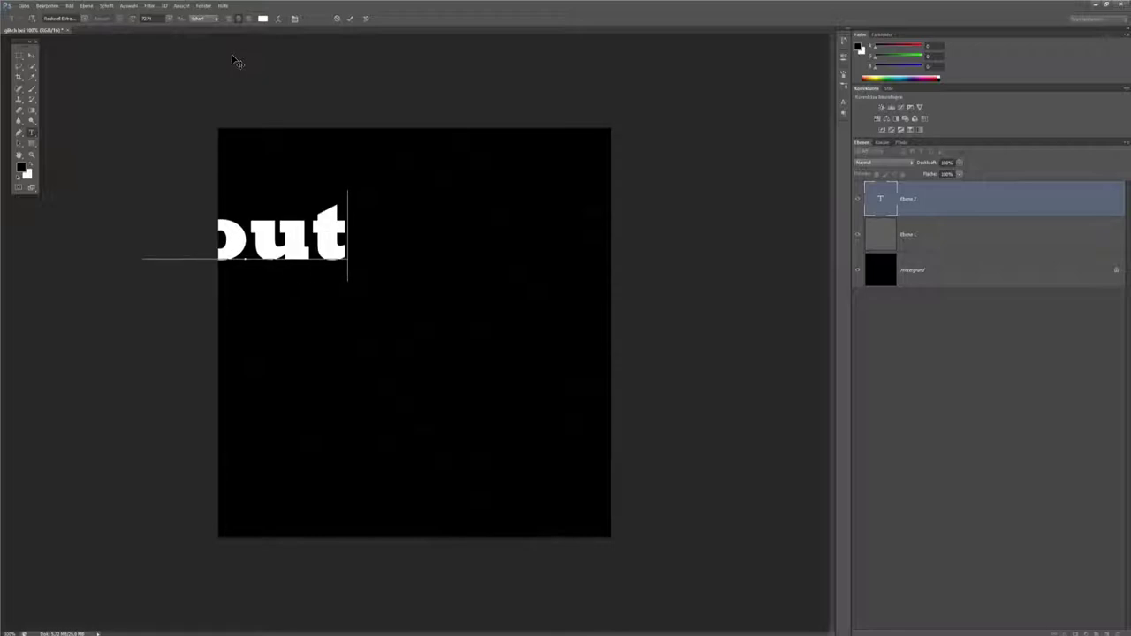
{"action": "type", "text": "ube"}
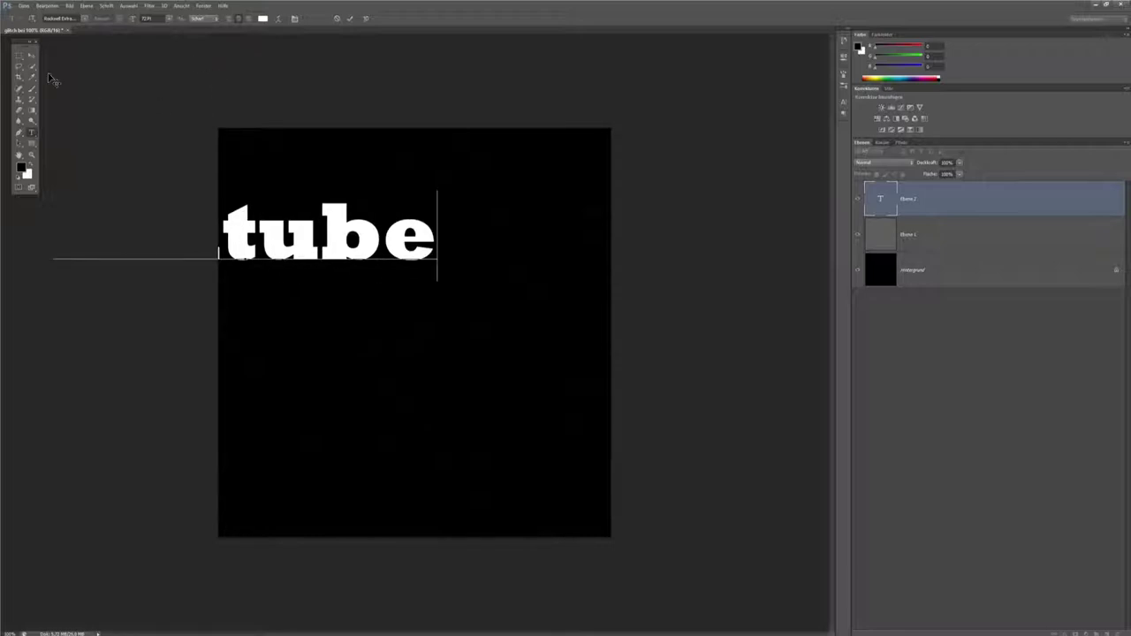
{"action": "left_click", "coordinate": [30, 59]}
{"action": "left_click_drag", "start_coordinate": [374, 272], "coordinate": [536, 352]}
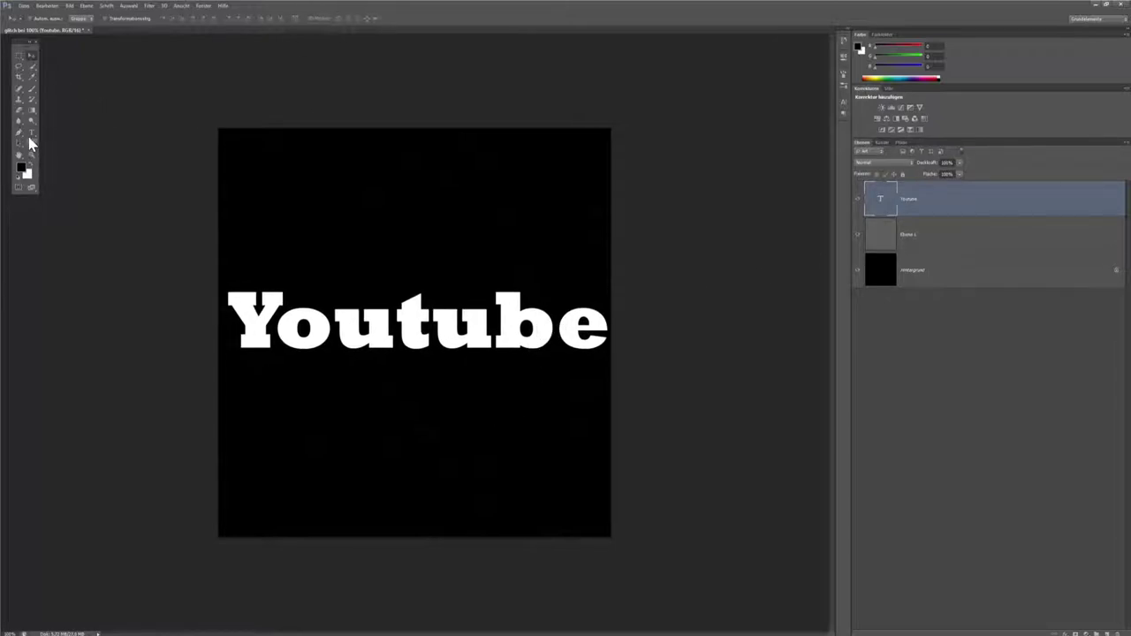
{"action": "left_click", "coordinate": [32, 131]}
{"action": "left_click_drag", "start_coordinate": [610, 327], "coordinate": [228, 325]}
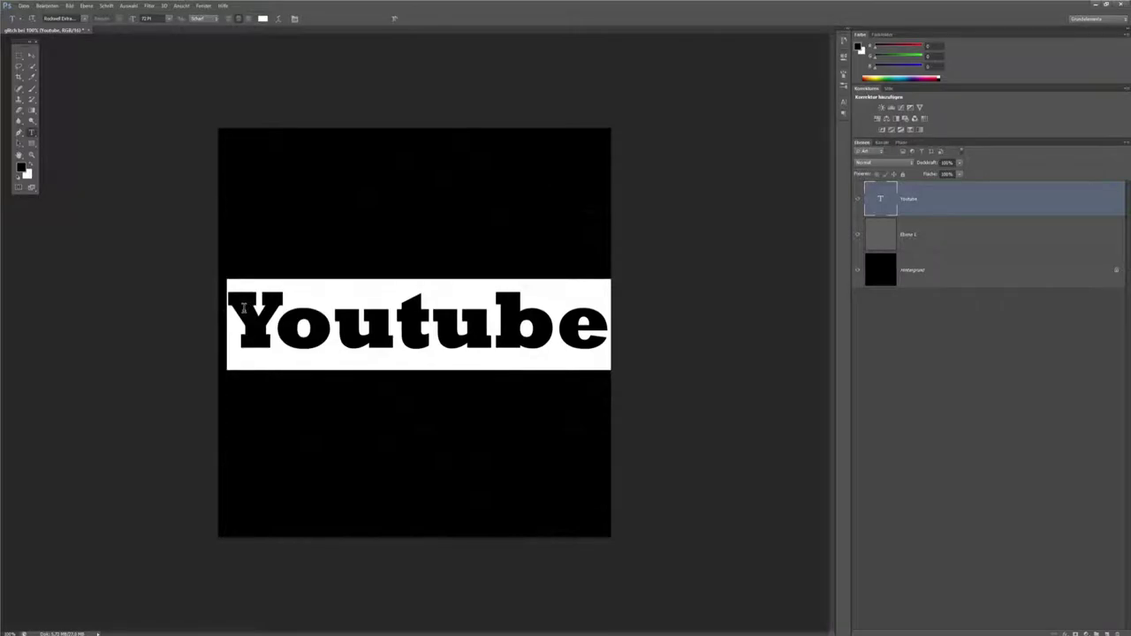
{"action": "left_click", "coordinate": [85, 19]}
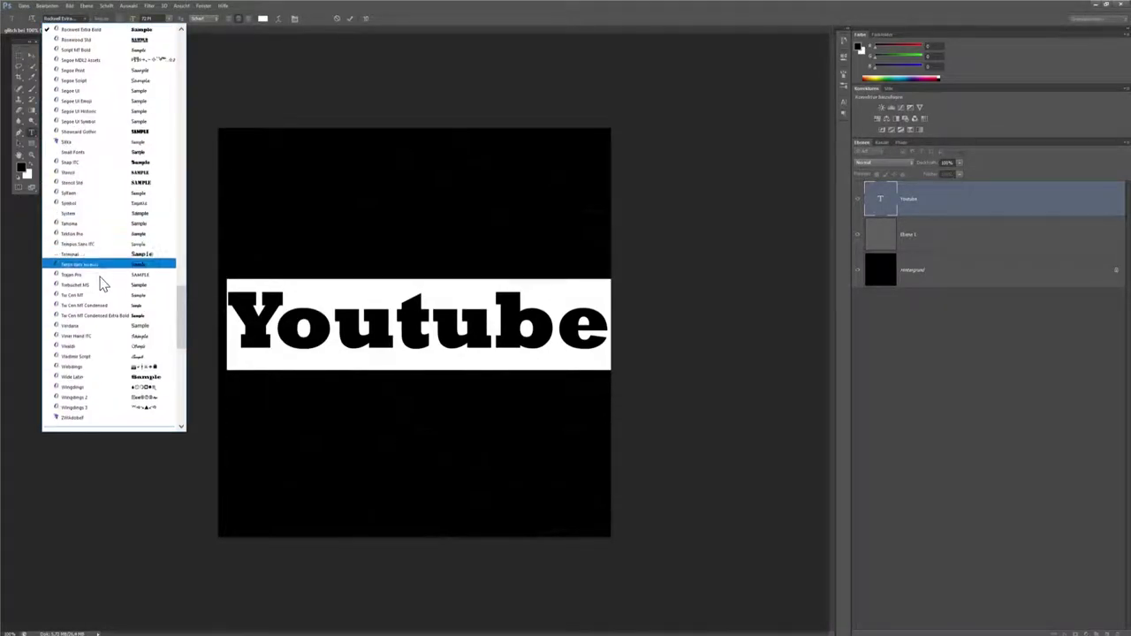
- Try the Stencil Std and Orator Std fonts on the Youtube text
{"action": "left_click", "coordinate": [118, 183]}
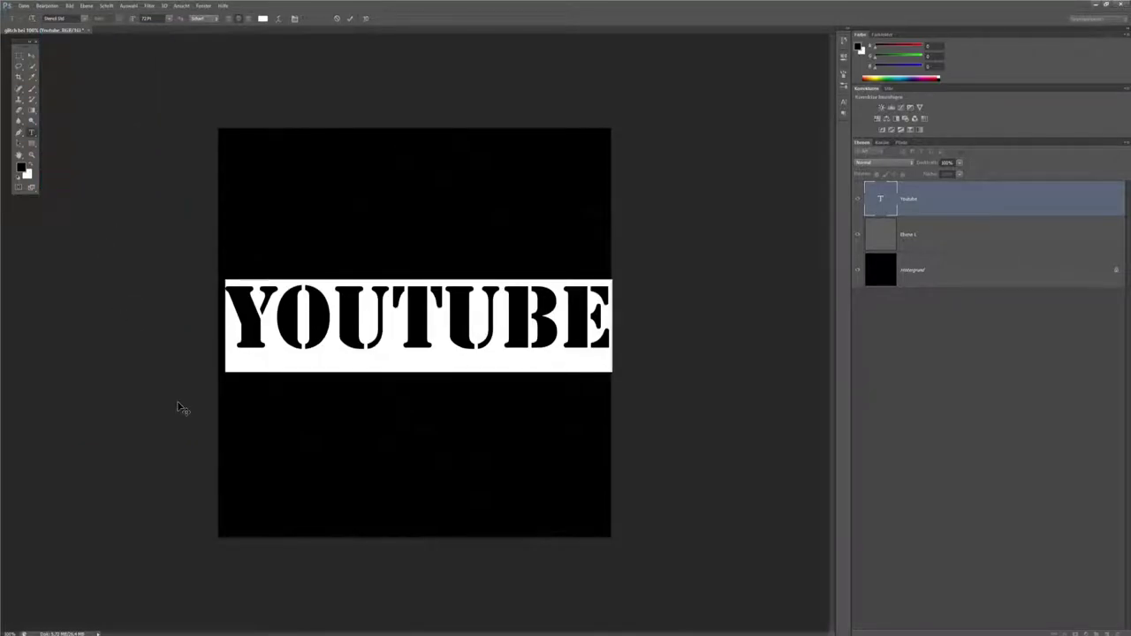
{"action": "left_click", "coordinate": [84, 19]}
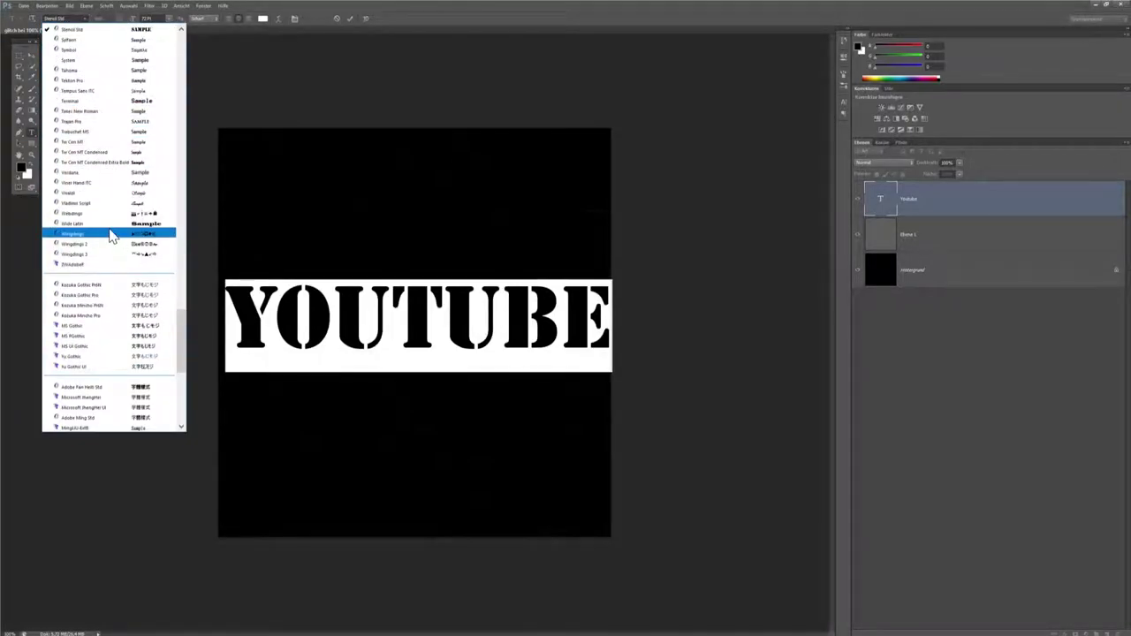
{"action": "scroll", "coordinate": [113, 227], "scroll_direction": "up", "scroll_amount": 3}
{"action": "scroll", "coordinate": [113, 230], "scroll_direction": "up", "scroll_amount": 3}
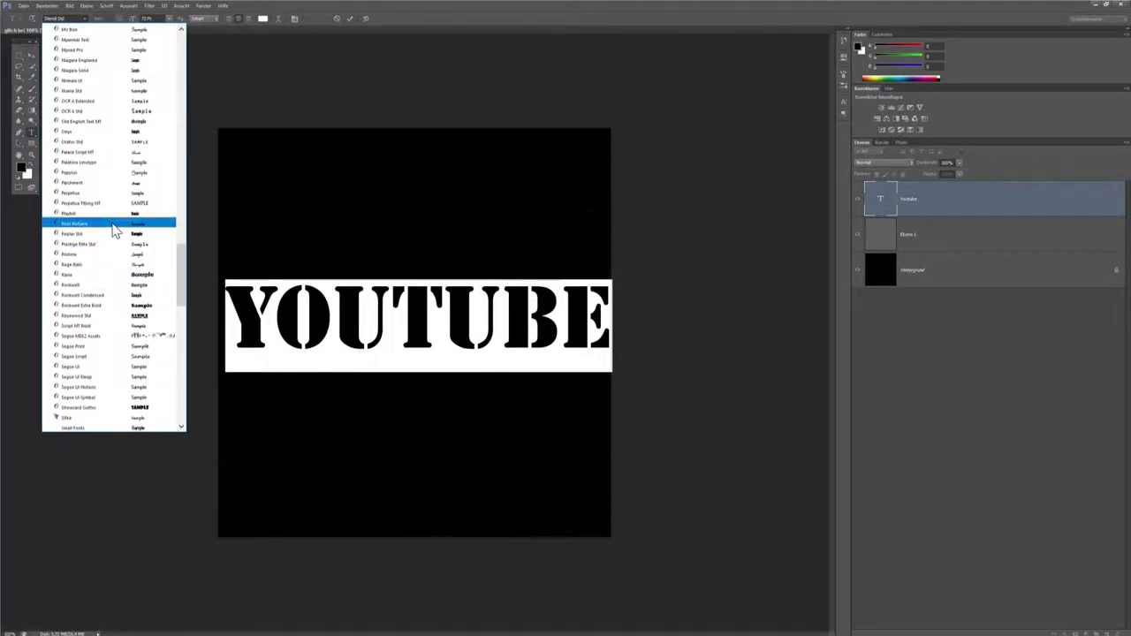
{"action": "left_click", "coordinate": [104, 141]}
{"action": "left_click", "coordinate": [83, 19]}
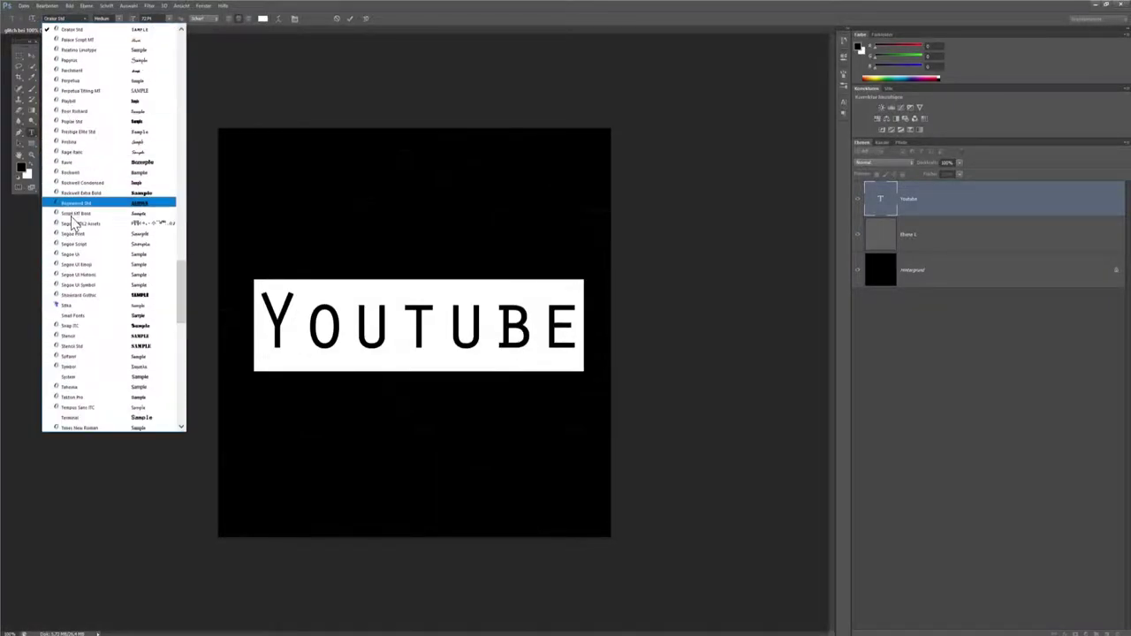
{"action": "scroll", "coordinate": [71, 218], "scroll_direction": "up", "scroll_amount": 2}
{"action": "scroll", "coordinate": [73, 227], "scroll_direction": "up", "scroll_amount": 3}
{"action": "scroll", "coordinate": [73, 230], "scroll_direction": "up", "scroll_amount": 5}
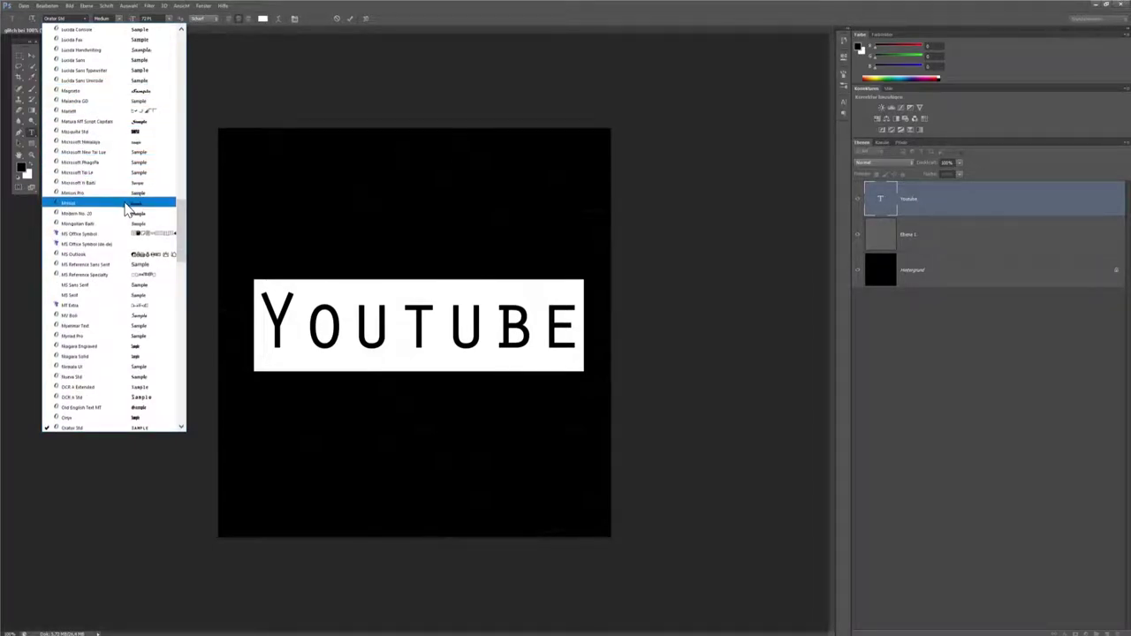
{"action": "scroll", "coordinate": [122, 281], "scroll_direction": "up", "scroll_amount": 1}
{"action": "scroll", "coordinate": [122, 279], "scroll_direction": "up", "scroll_amount": 3}
{"action": "scroll", "coordinate": [121, 265], "scroll_direction": "up", "scroll_amount": 1}
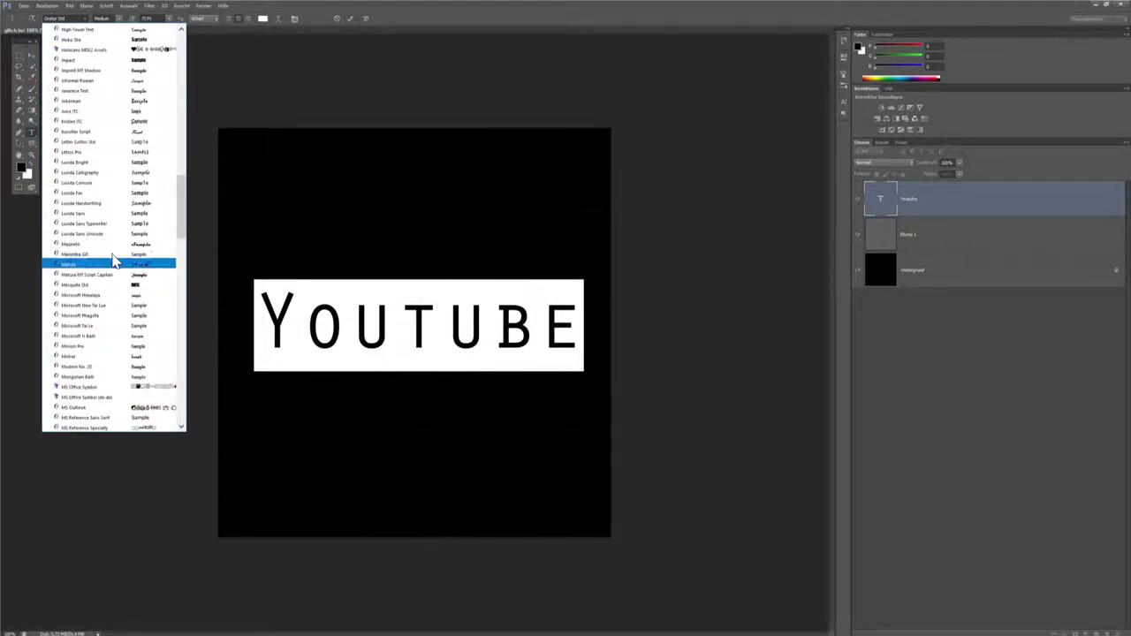
- Try Lucida Bright and Gloucester MT, then settle on the Haettenschweiler font
{"action": "left_click", "coordinate": [123, 165]}
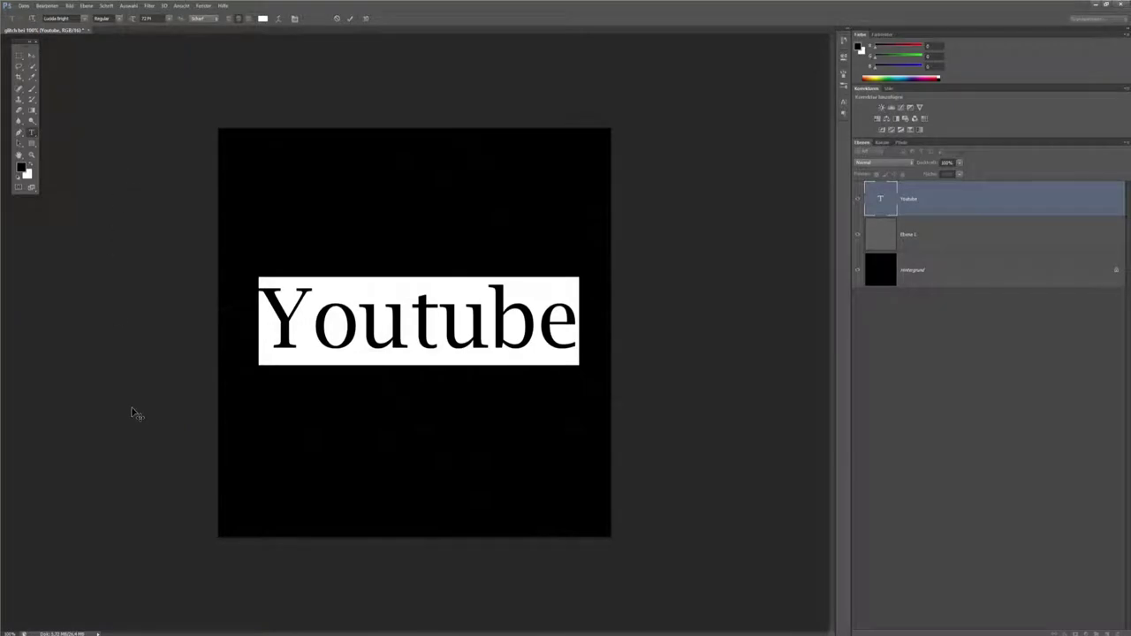
{"action": "left_click", "coordinate": [84, 18]}
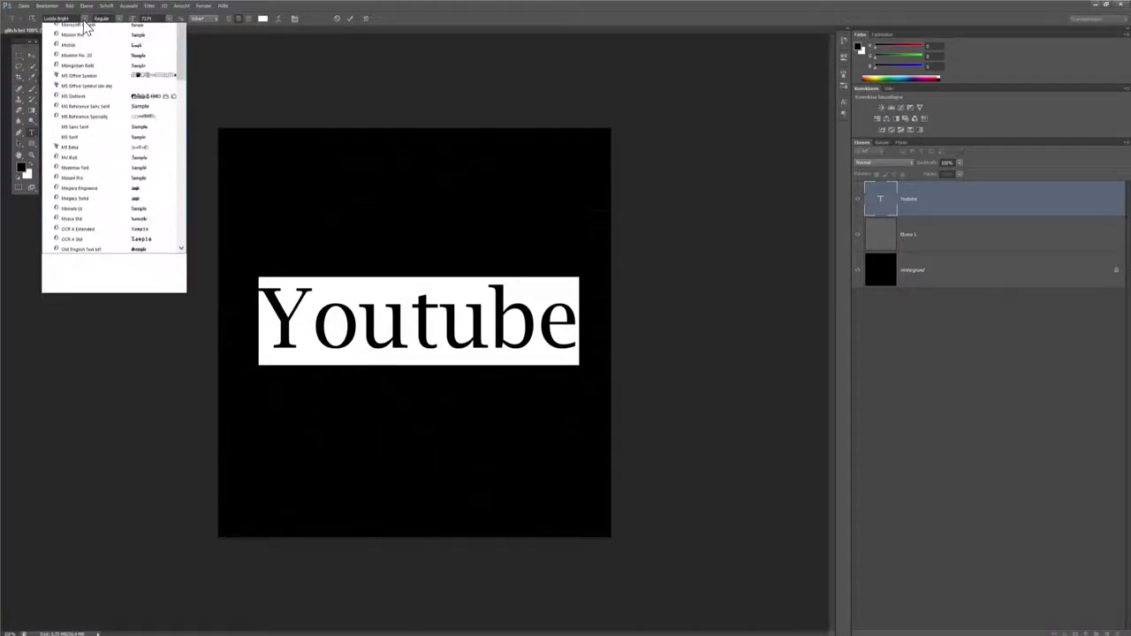
{"action": "scroll", "coordinate": [78, 278], "scroll_direction": "up", "scroll_amount": 1}
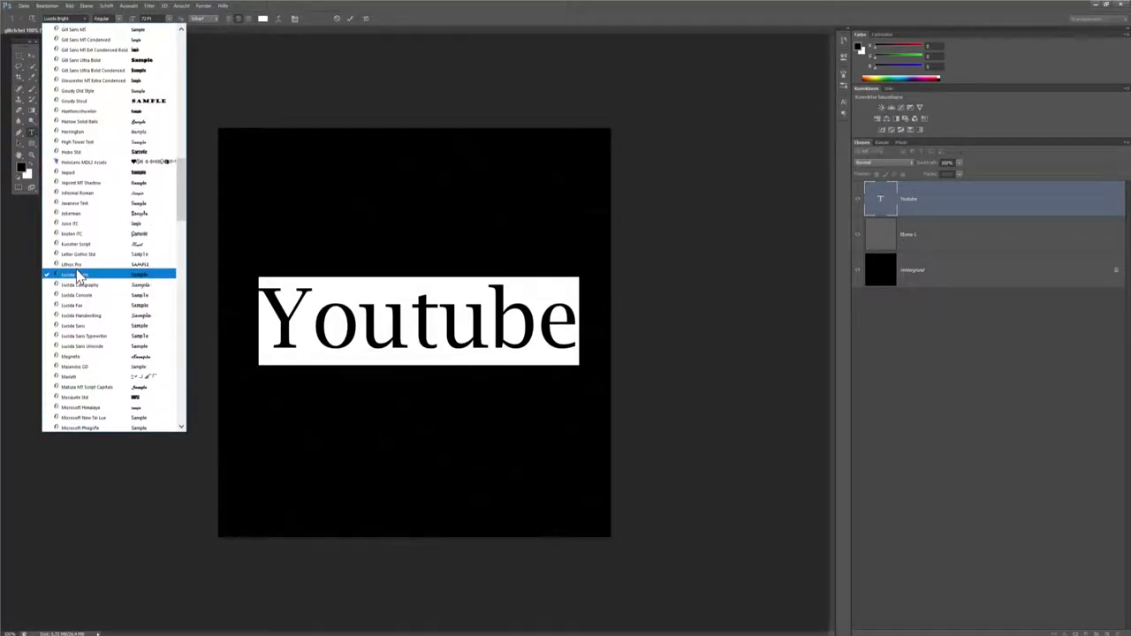
{"action": "left_click", "coordinate": [88, 86]}
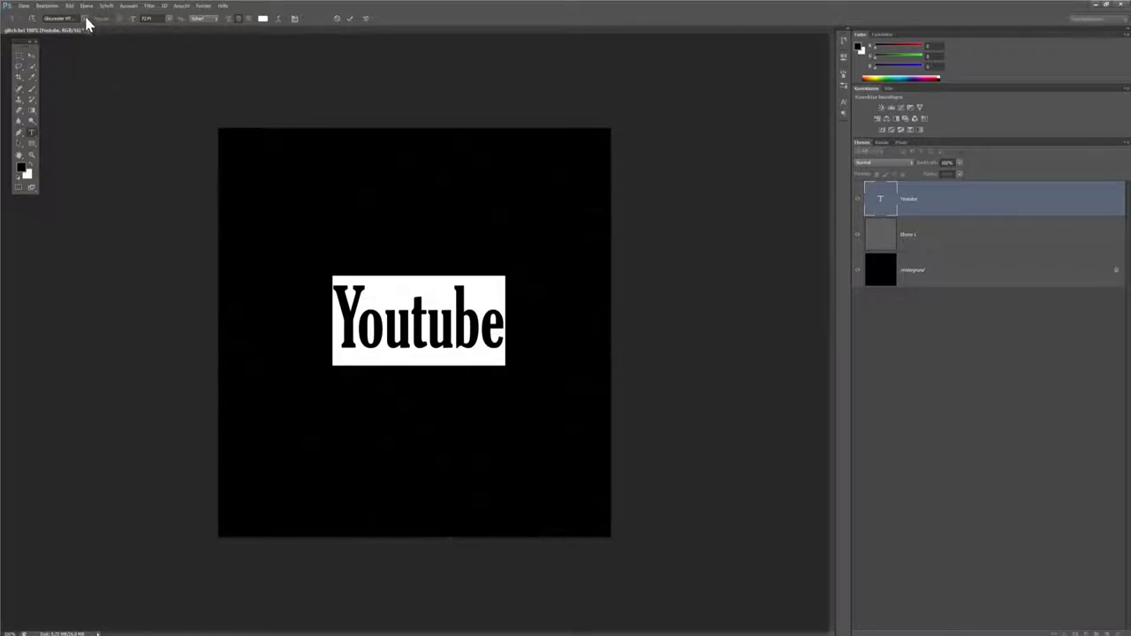
{"action": "left_click", "coordinate": [86, 19]}
{"action": "left_click", "coordinate": [90, 60]}
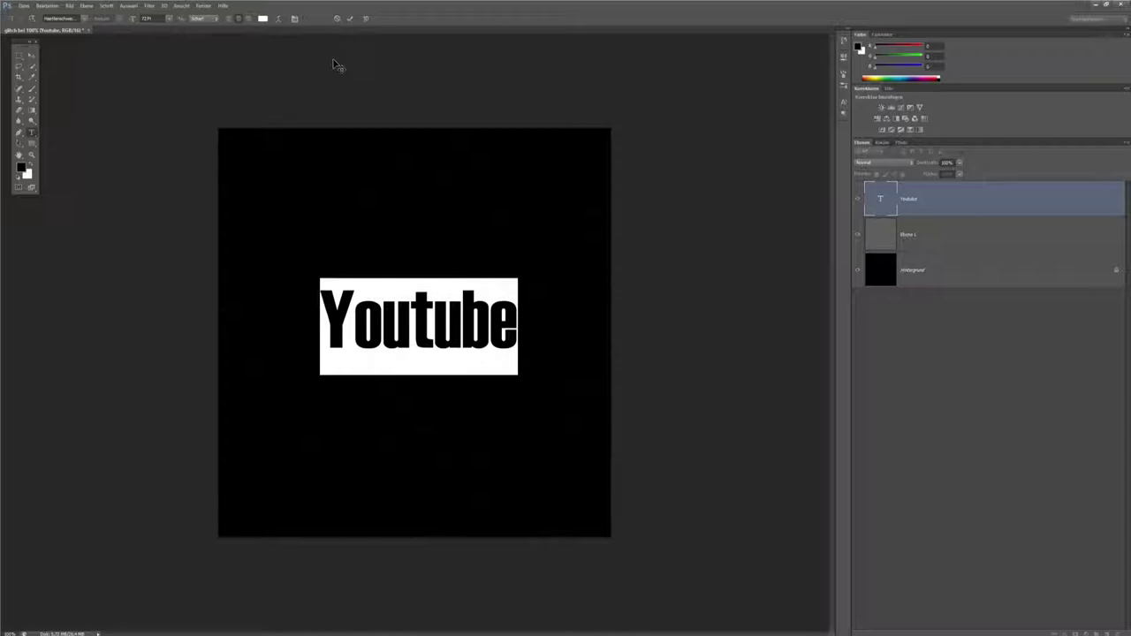
- Commit the text and begin scaling it up with Free Transform
{"action": "left_click", "coordinate": [946, 207]}
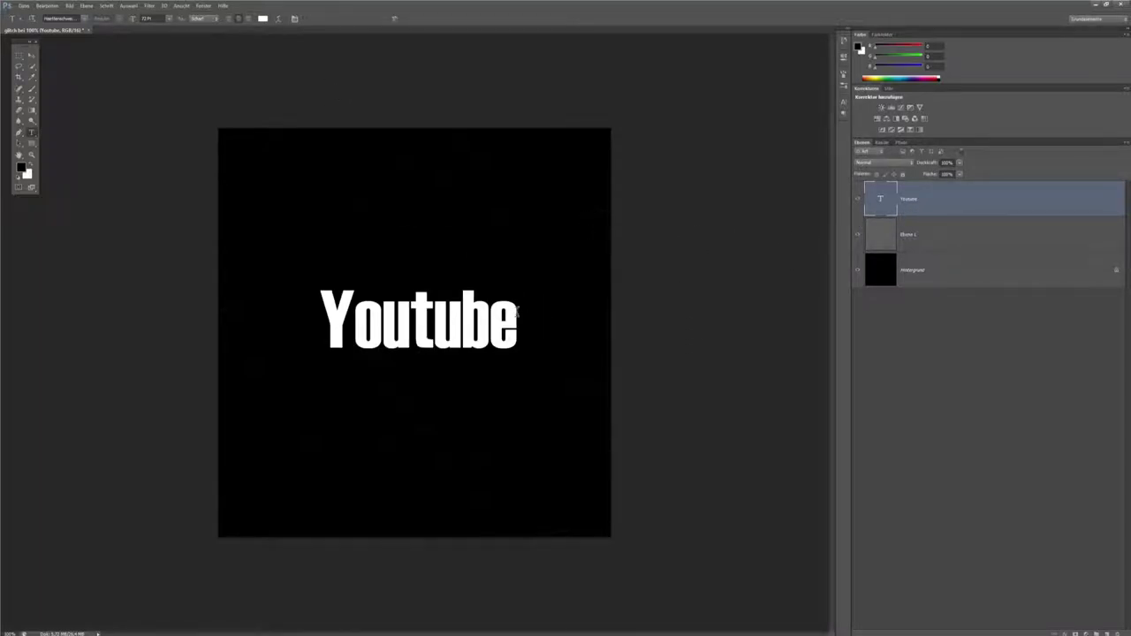
{"action": "key", "text": "ctrl+t"}
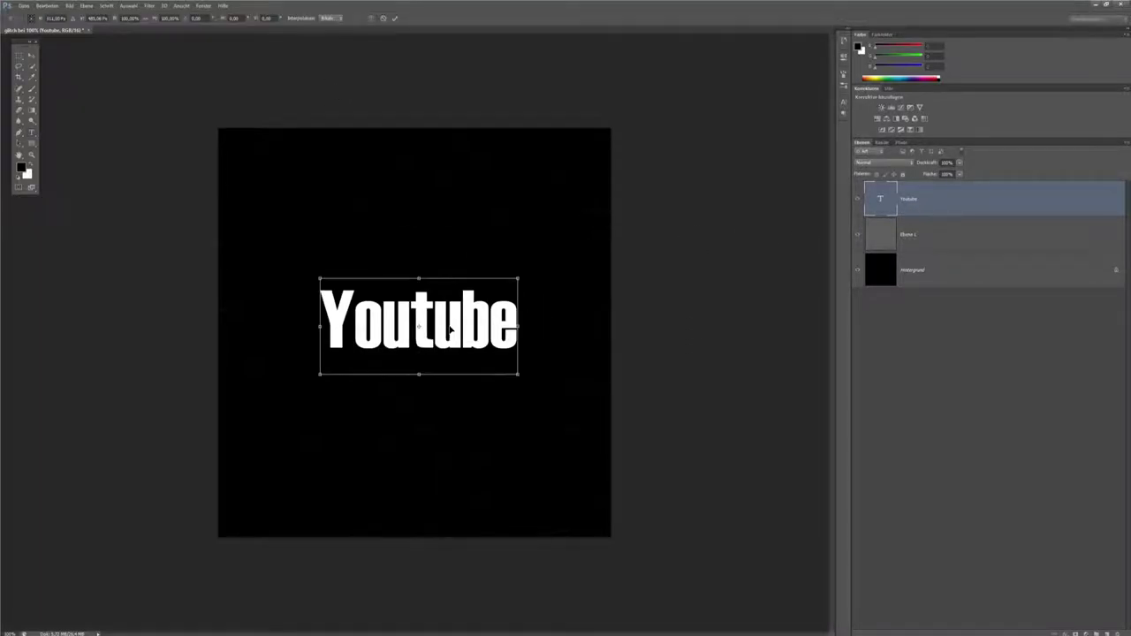
{"action": "left_click_drag", "start_coordinate": [521, 277], "coordinate": [604, 185]}
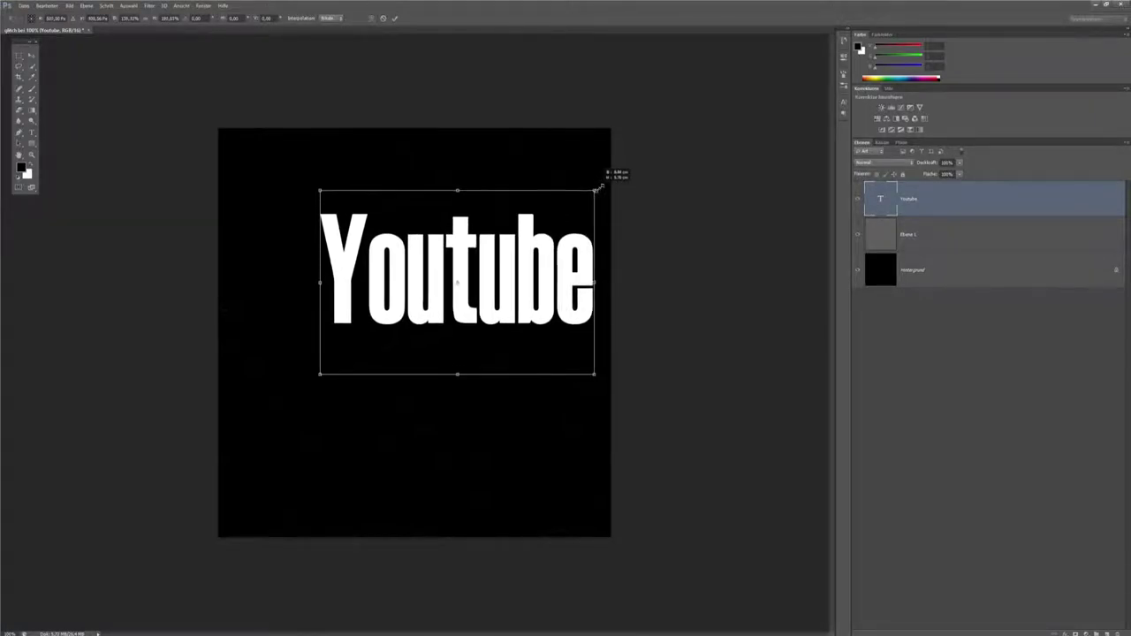
- Enlarge the Youtube text to span most of the canvas width and commit the transform
{"action": "left_click_drag", "start_coordinate": [489, 281], "coordinate": [417, 355]}
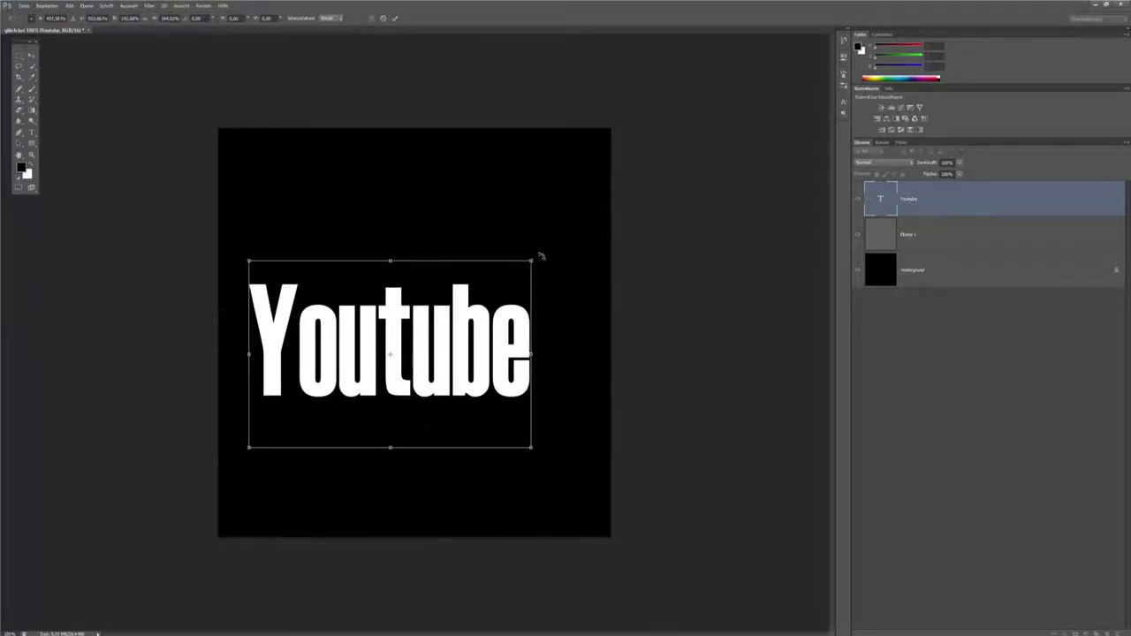
{"action": "mouse_move", "coordinate": [533, 257]}
{"action": "left_mouse_down"}
{"action": "mouse_move", "coordinate": [601, 192]}
{"action": "mouse_move", "coordinate": [589, 207]}
{"action": "mouse_move", "coordinate": [592, 246]}
{"action": "left_mouse_up"}
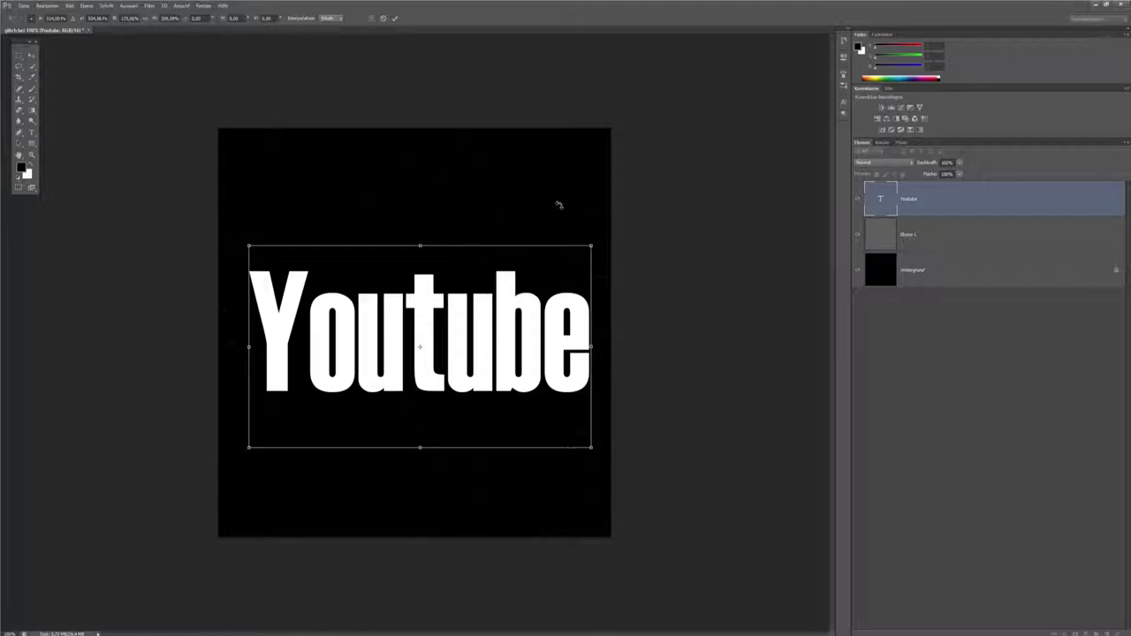
{"action": "key", "text": "Return"}
{"action": "key", "text": "t"}
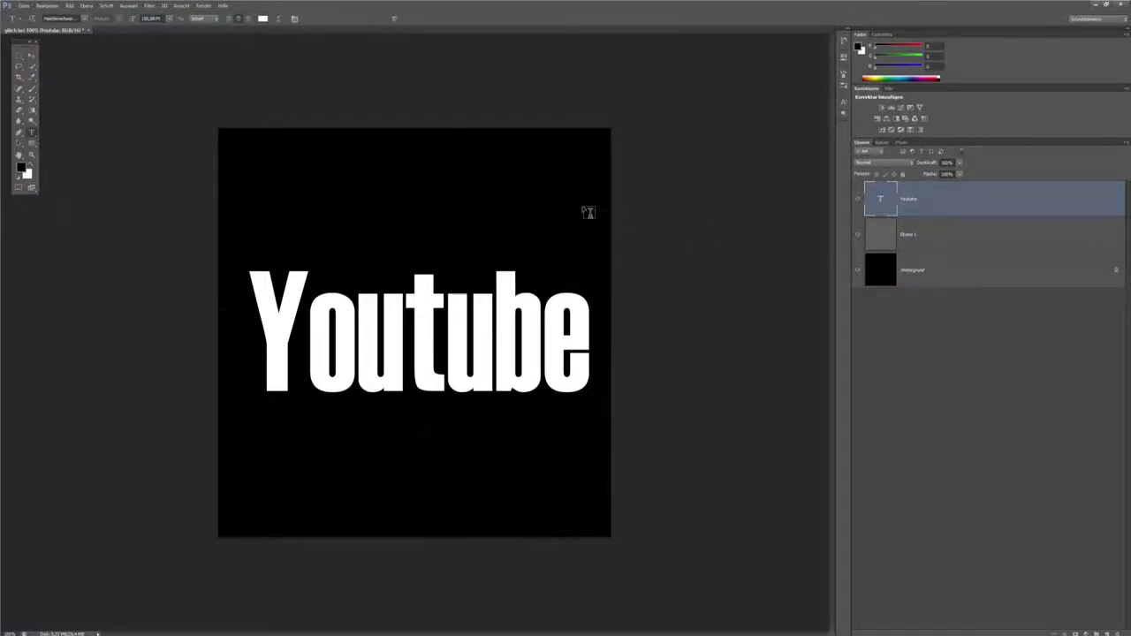
- Hide Ebene 1 and select both the Youtube text layer and the Hintergrund background
{"action": "left_click", "coordinate": [858, 235]}
{"action": "left_click", "coordinate": [891, 276]}
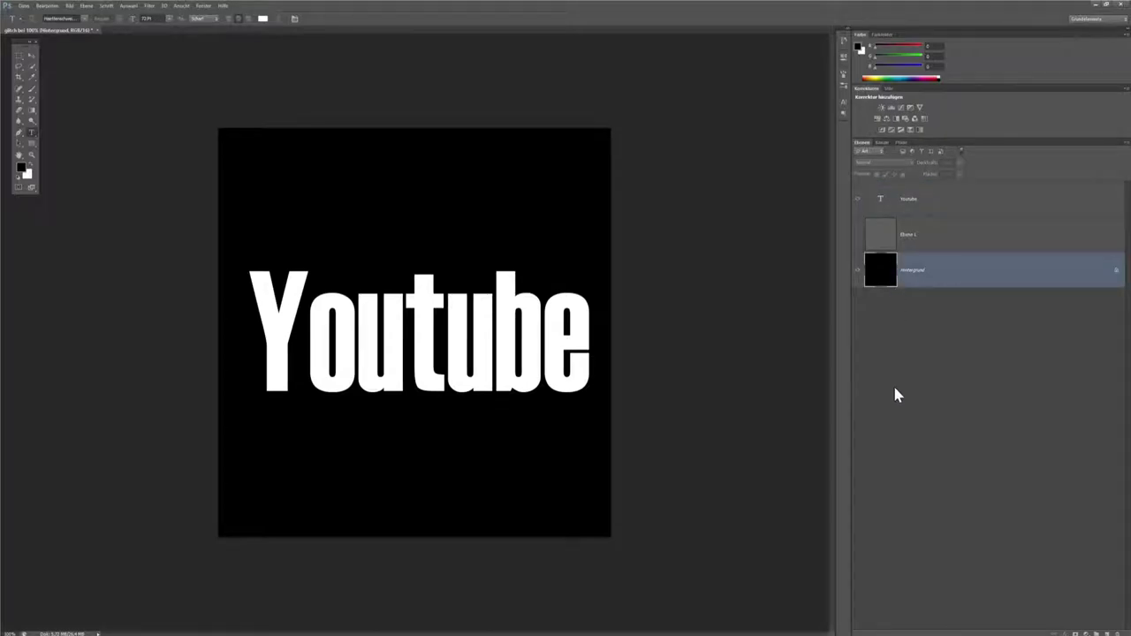
{"action": "left_click", "coordinate": [888, 196], "text": "ctrl"}
{"action": "left_click", "coordinate": [962, 218], "text": "ctrl"}
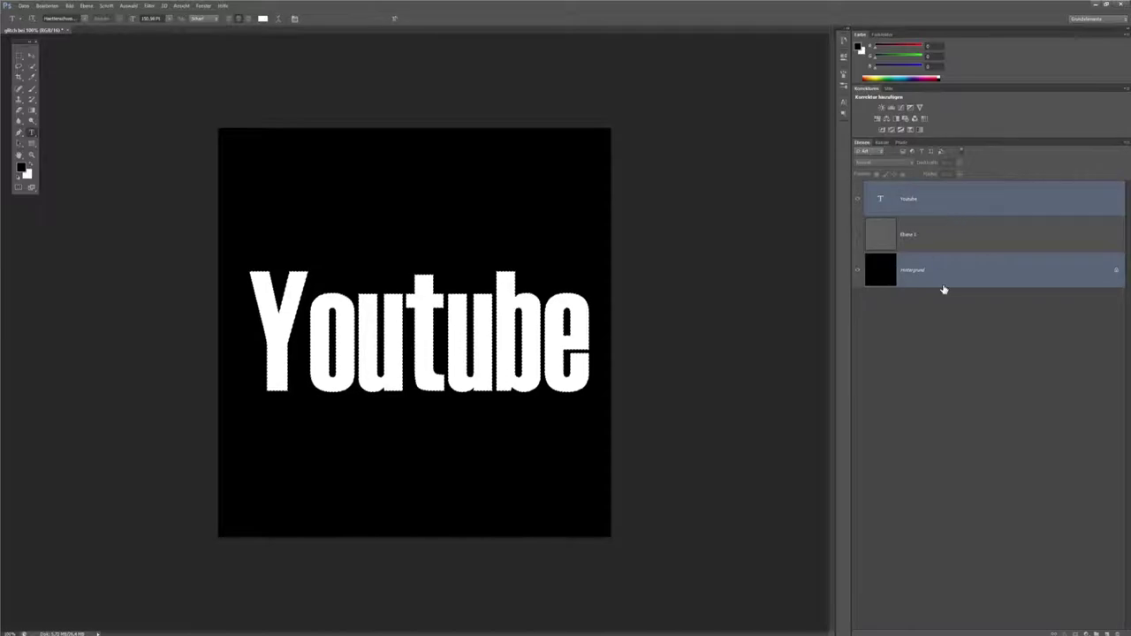
{"action": "right_click", "coordinate": [973, 200]}
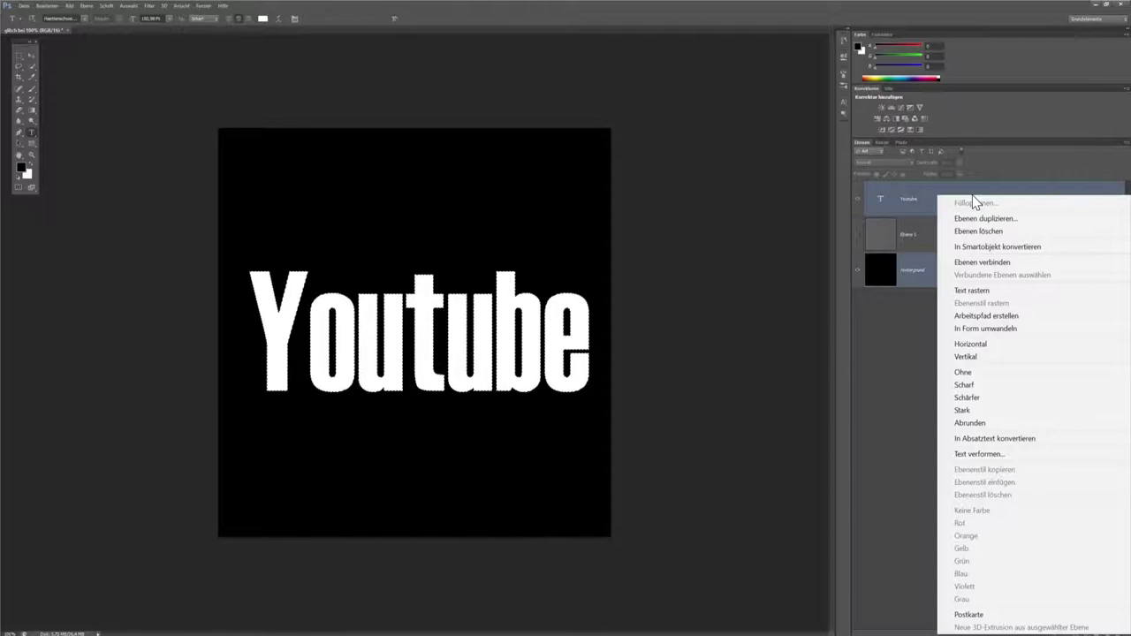
{"action": "left_click", "coordinate": [1126, 146]}
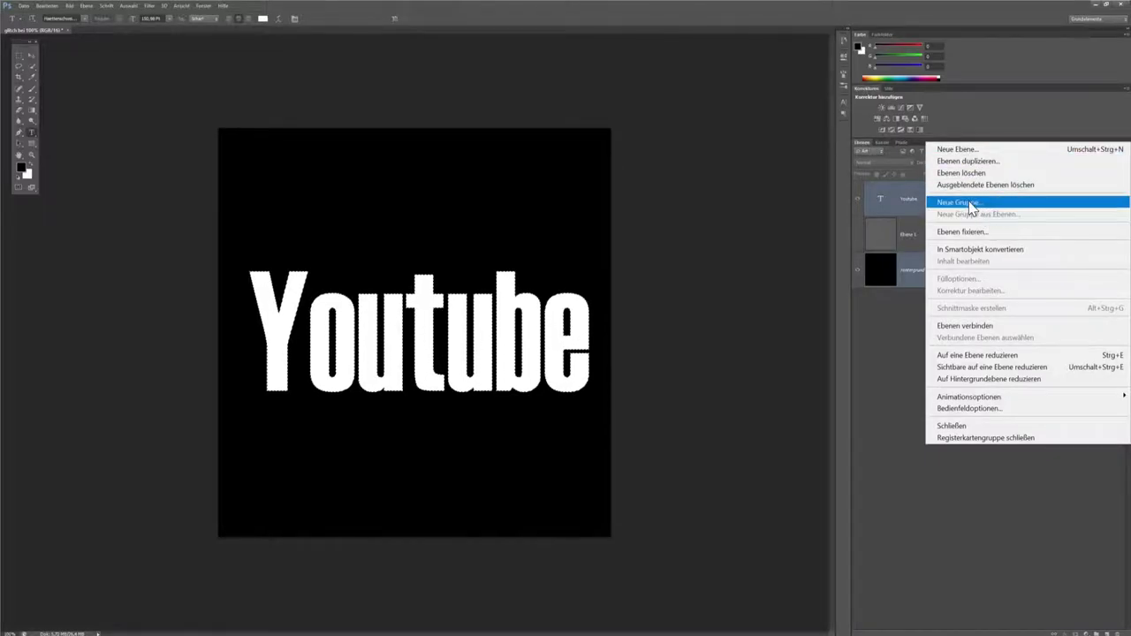
- Group the Youtube and background layers as 'Frame 1', then verify its layers' visibility
{"action": "left_click", "coordinate": [973, 203]}
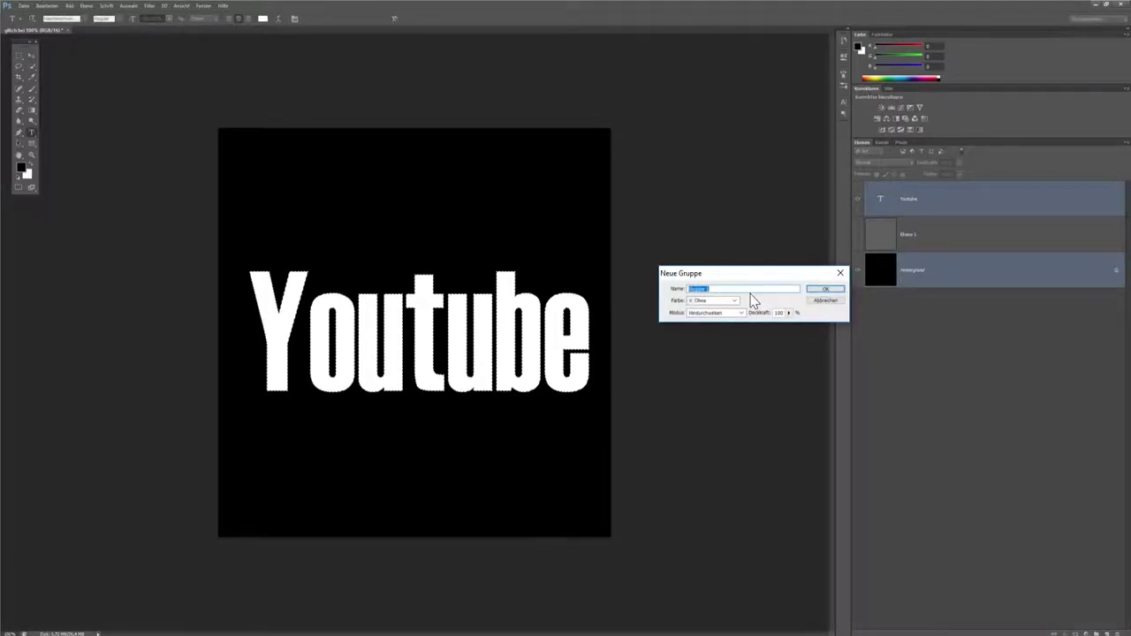
{"action": "type", "text": "E"}
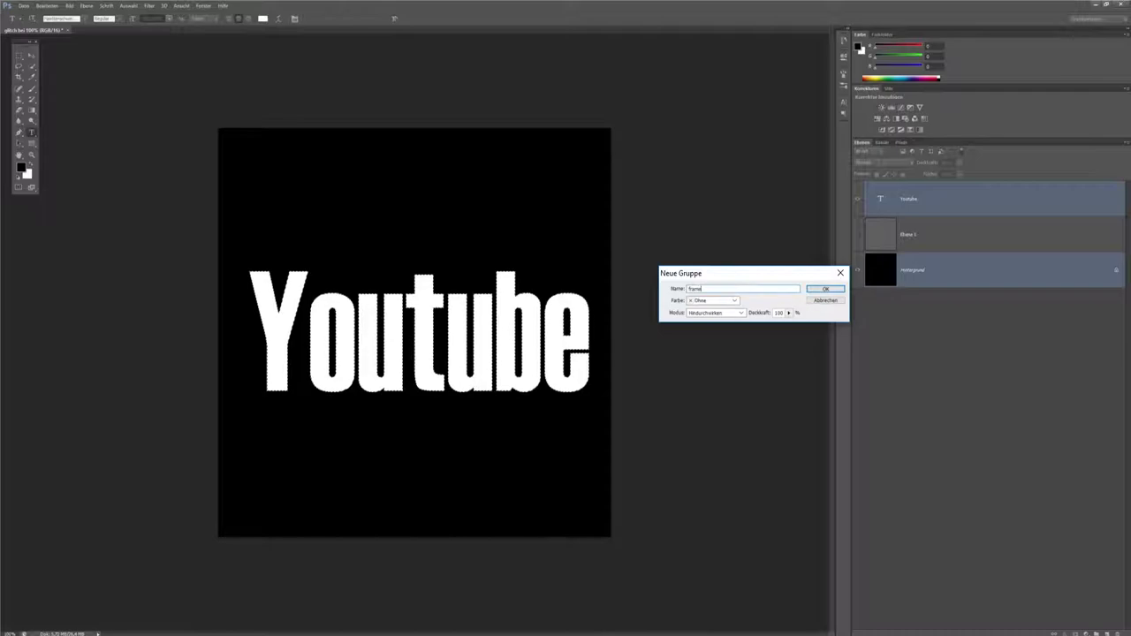
{"action": "key", "text": "Return"}
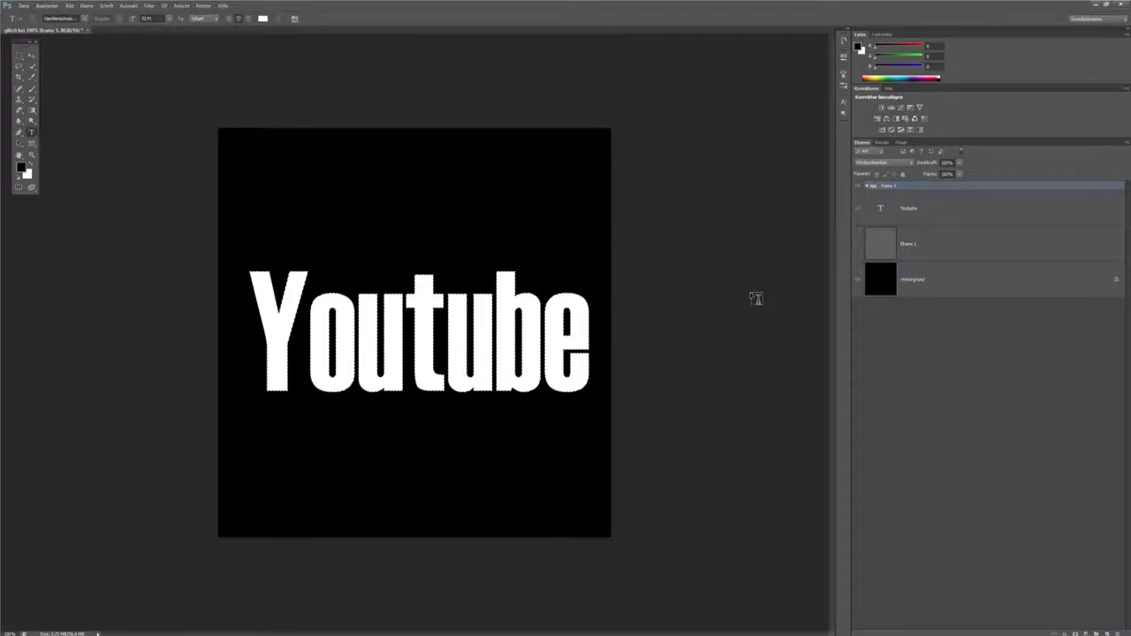
{"action": "left_click", "coordinate": [858, 210]}
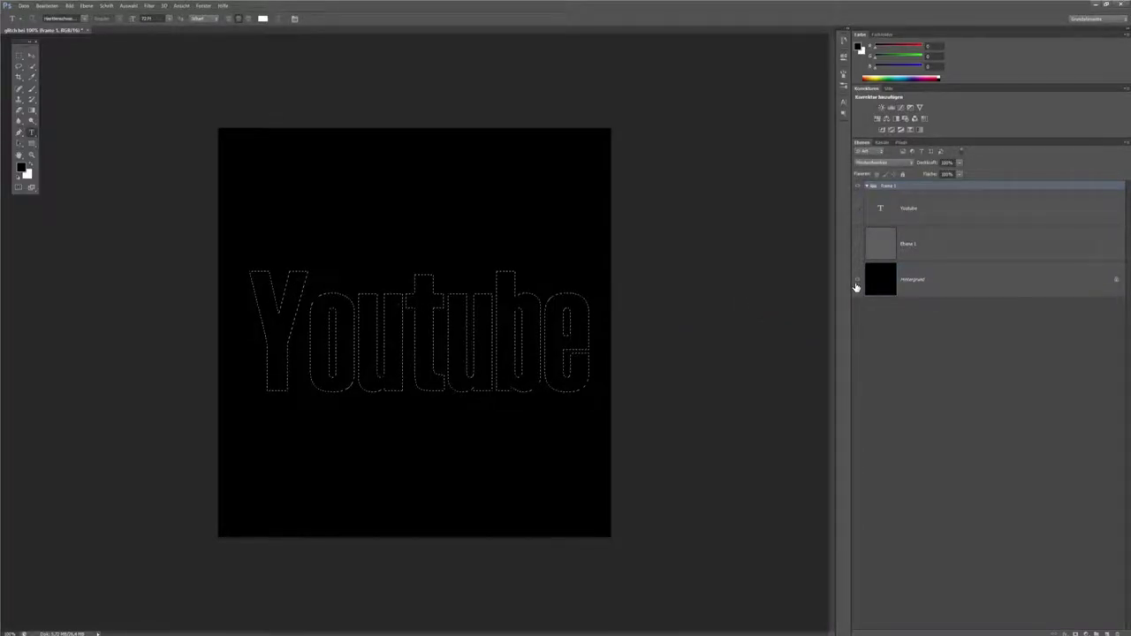
{"action": "left_click", "coordinate": [857, 279]}
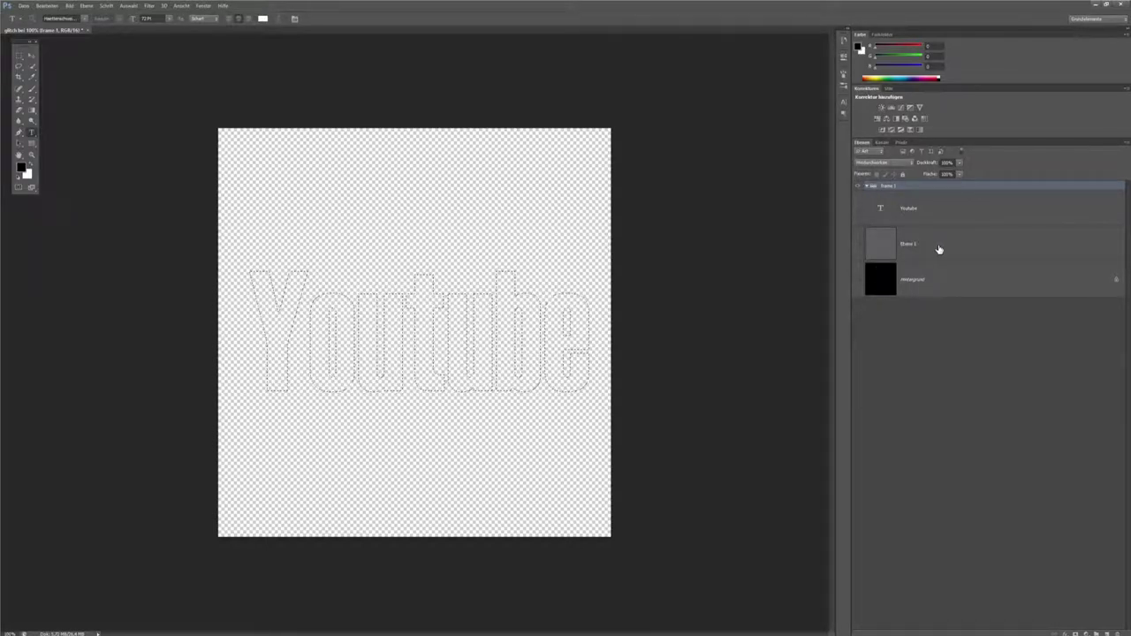
{"action": "left_click", "coordinate": [857, 209]}
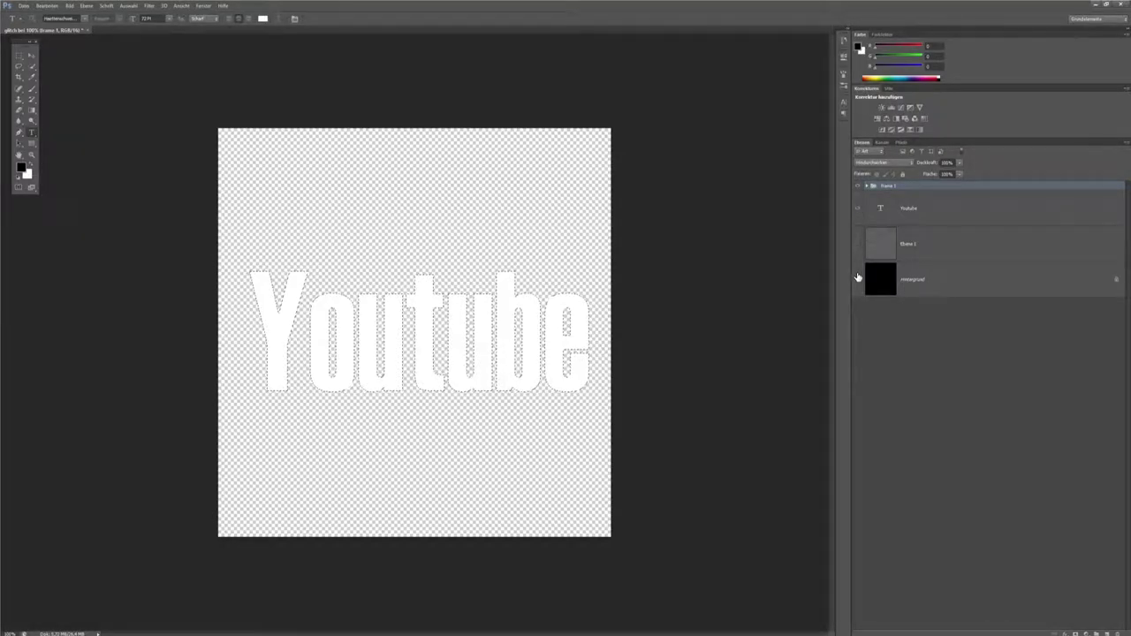
{"action": "left_click", "coordinate": [856, 281]}
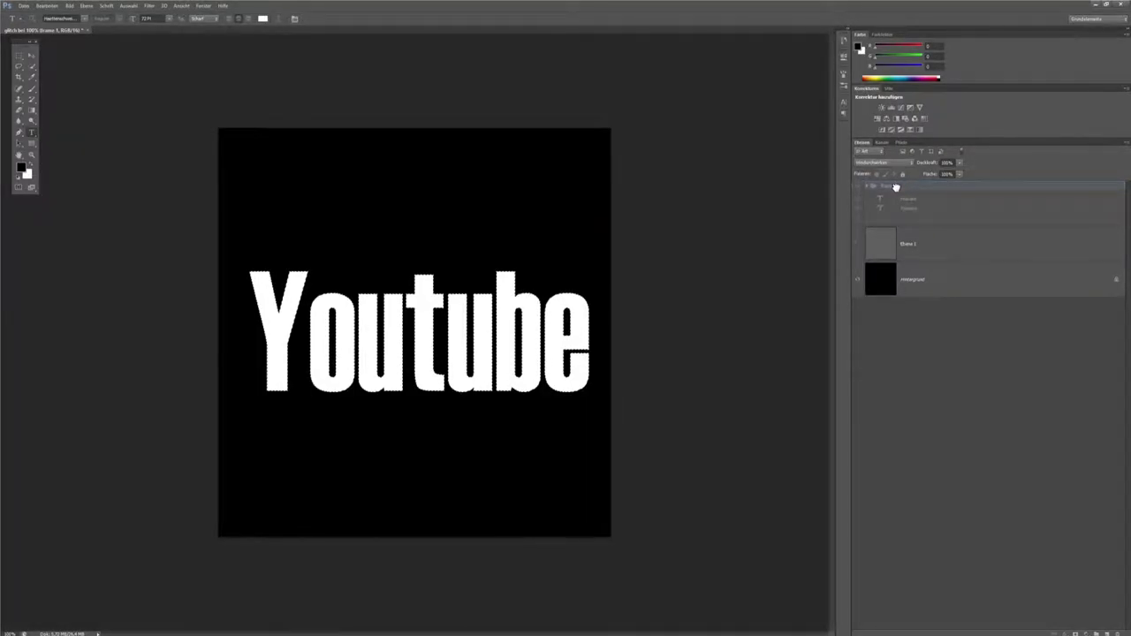
- Convert the locked Hintergrund into the regular layer Ebene 0 inside Frame 1
{"action": "left_click_drag", "start_coordinate": [895, 188], "coordinate": [896, 189]}
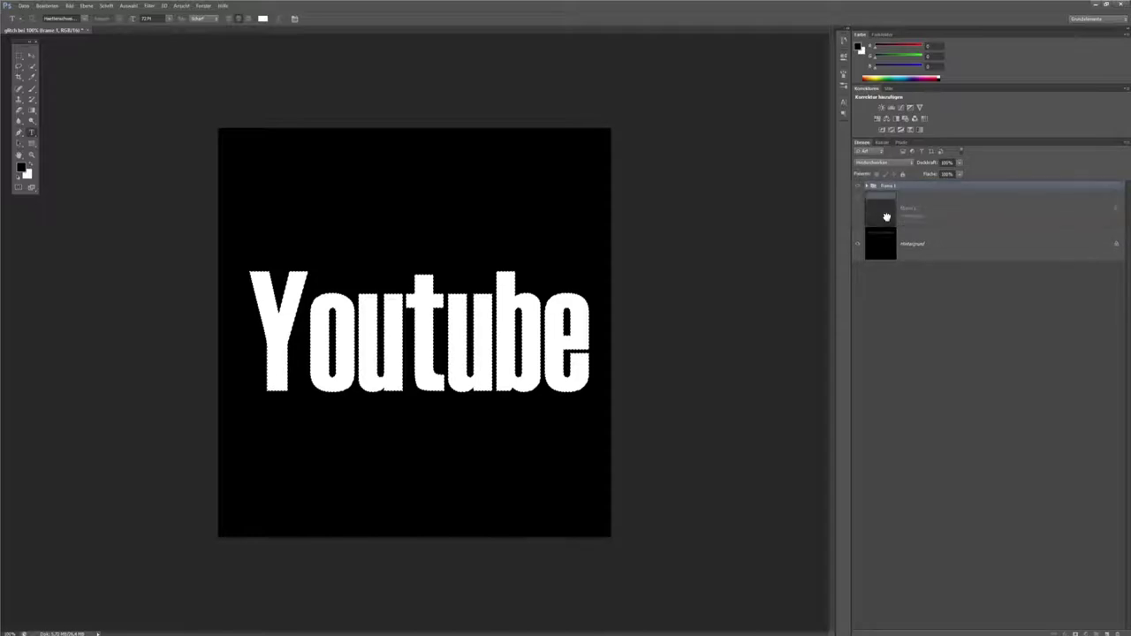
{"action": "left_click_drag", "start_coordinate": [887, 217], "coordinate": [880, 190]}
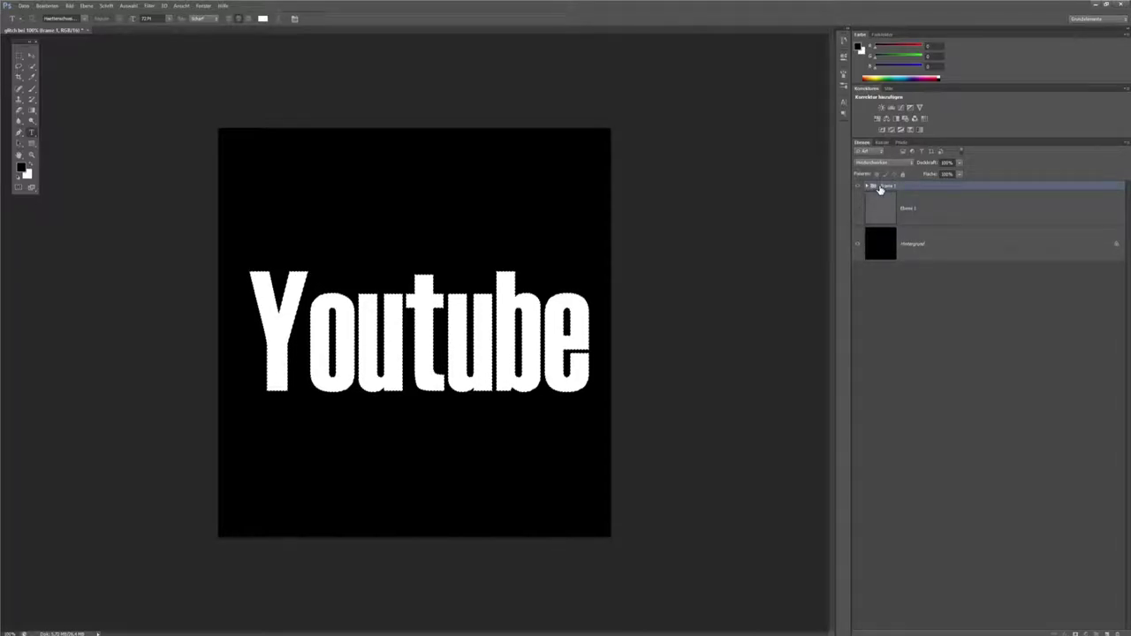
{"action": "left_click", "coordinate": [869, 187]}
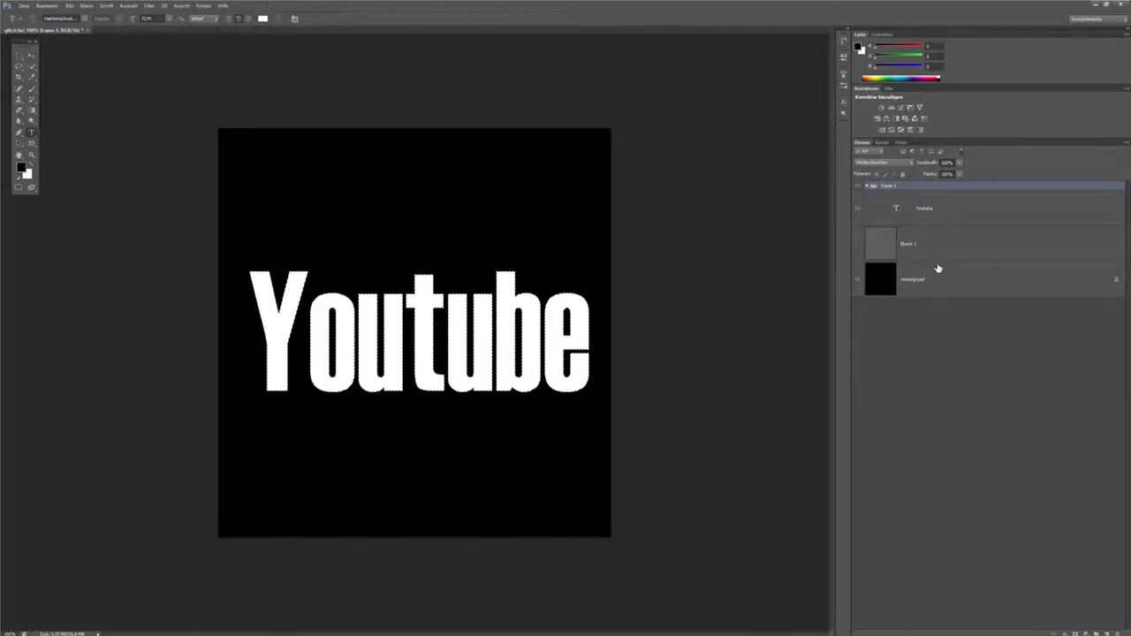
{"action": "mouse_move", "coordinate": [920, 281]}
{"action": "left_mouse_down"}
{"action": "mouse_move", "coordinate": [904, 188]}
{"action": "mouse_move", "coordinate": [892, 351]}
{"action": "mouse_move", "coordinate": [898, 305]}
{"action": "left_mouse_up"}
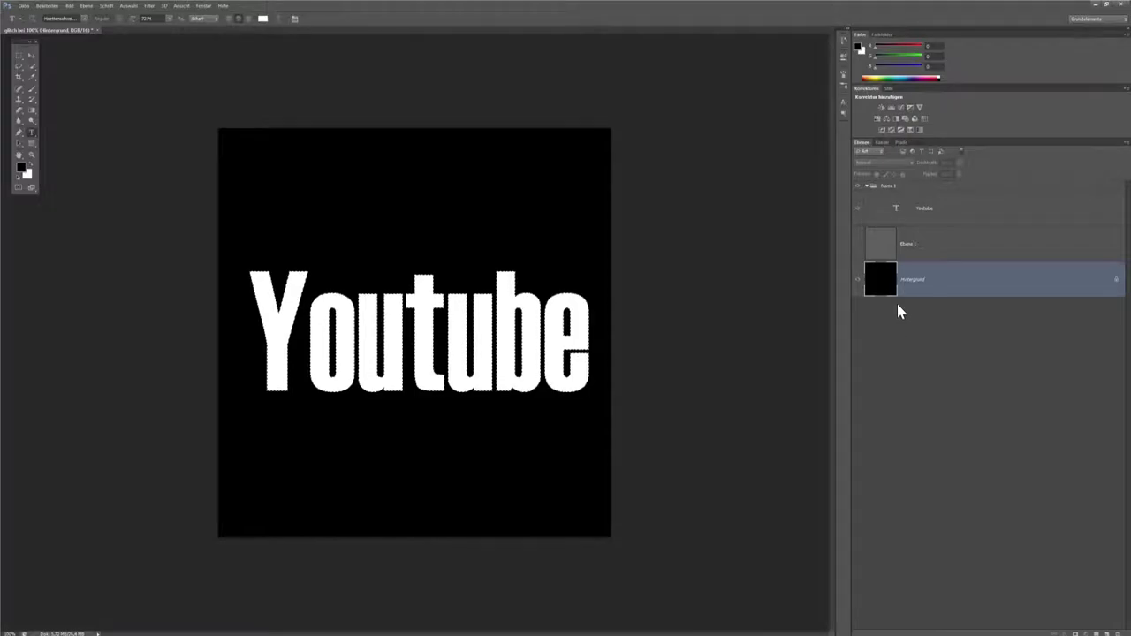
{"action": "double_click", "coordinate": [920, 284]}
{"action": "left_click", "coordinate": [831, 285]}
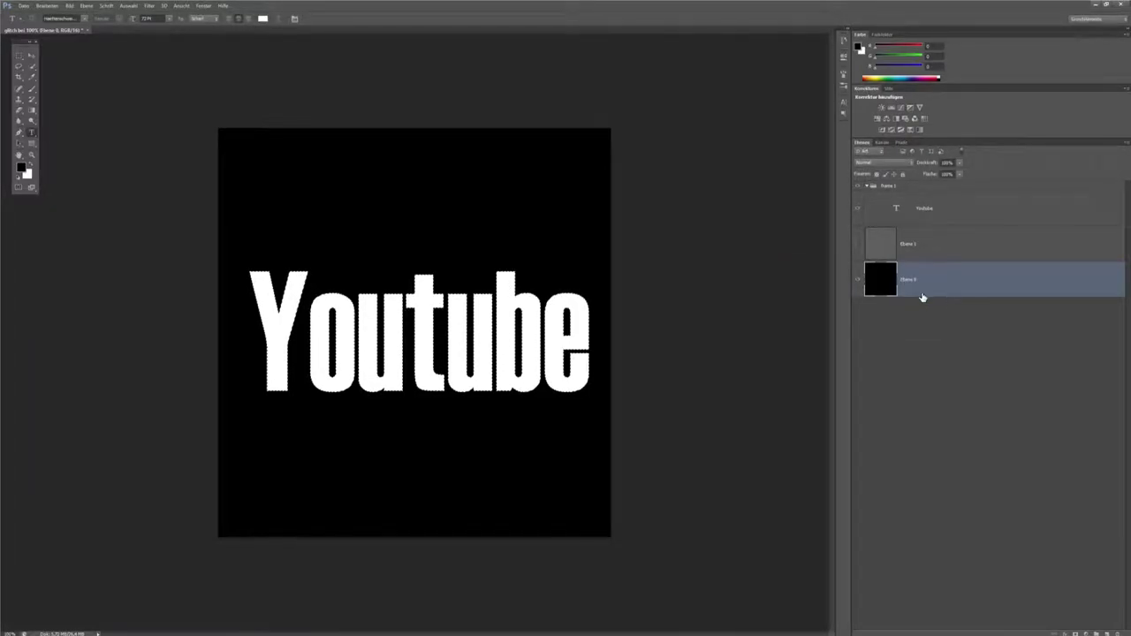
{"action": "left_click", "coordinate": [900, 315]}
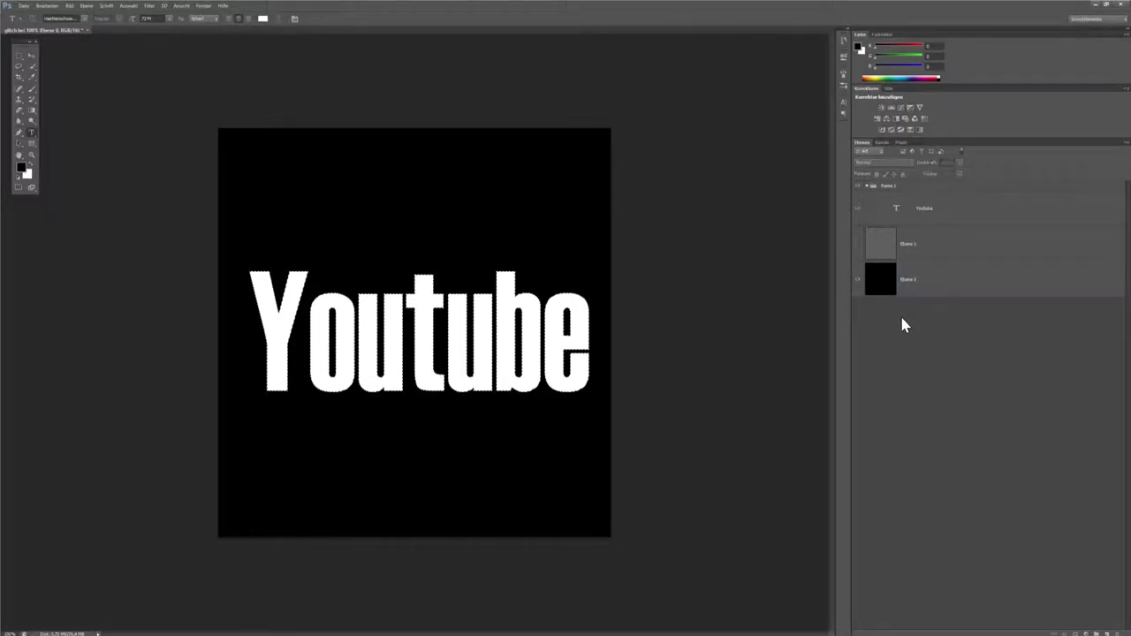
{"action": "left_click", "coordinate": [19, 55]}
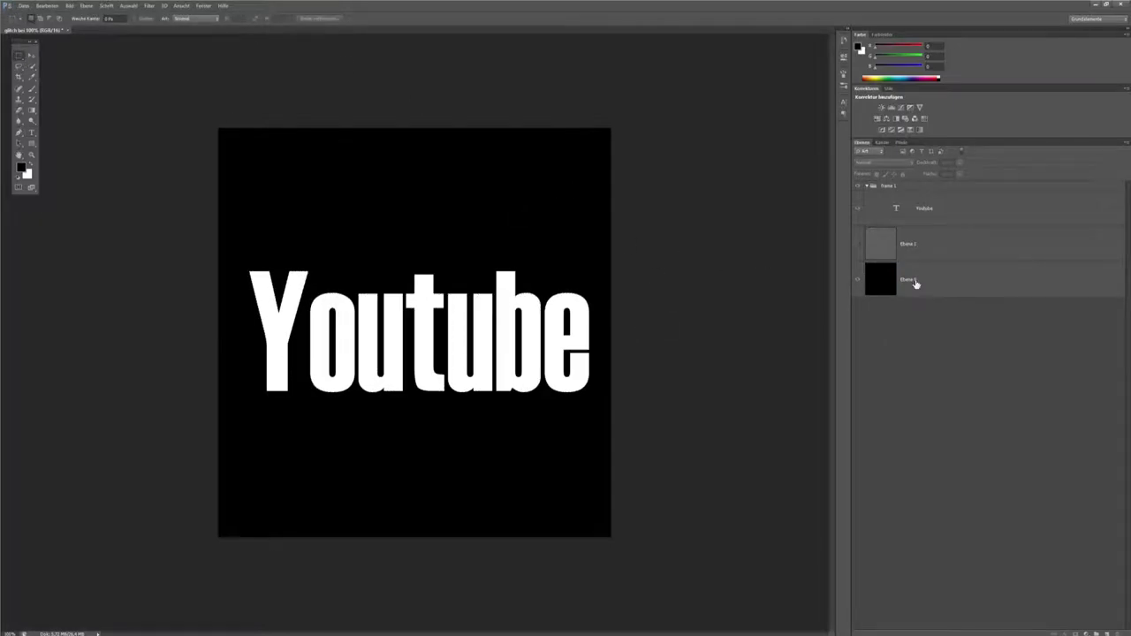
- Reorder the layers so the collapsed Frame 1 group sits below Ebene 1
{"action": "left_click", "coordinate": [868, 189]}
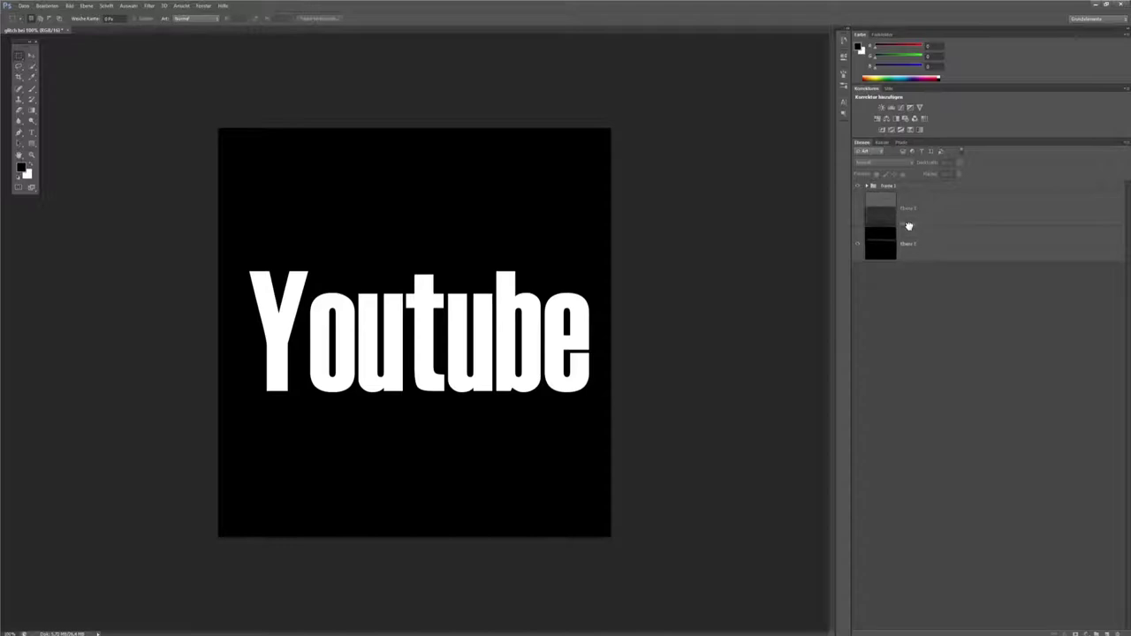
{"action": "left_click_drag", "start_coordinate": [910, 216], "coordinate": [889, 190]}
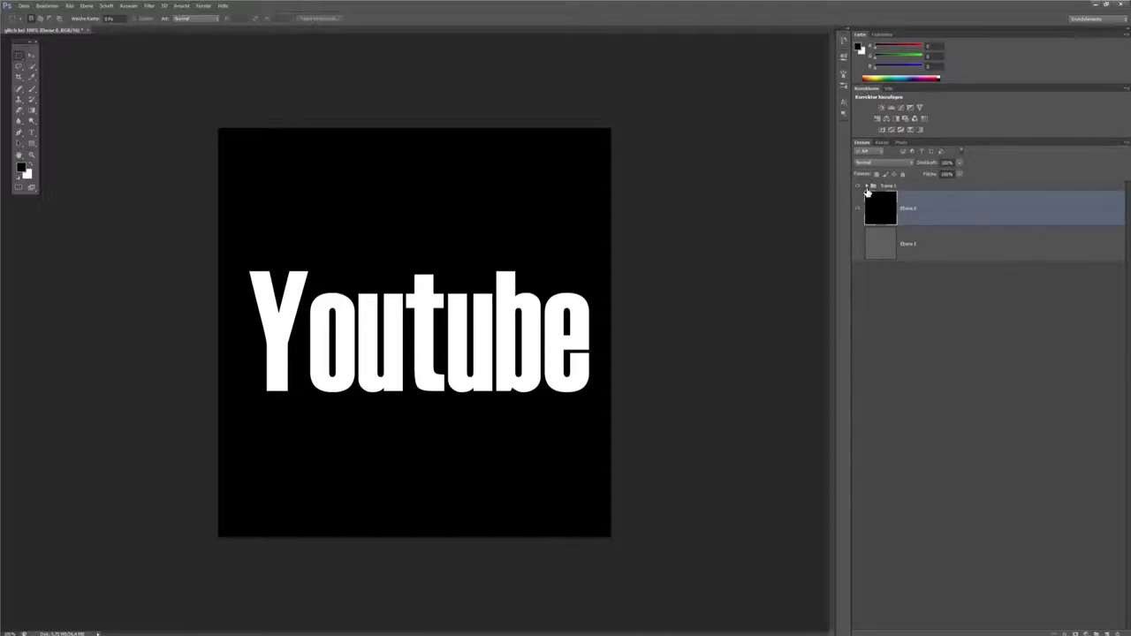
{"action": "left_click", "coordinate": [868, 189]}
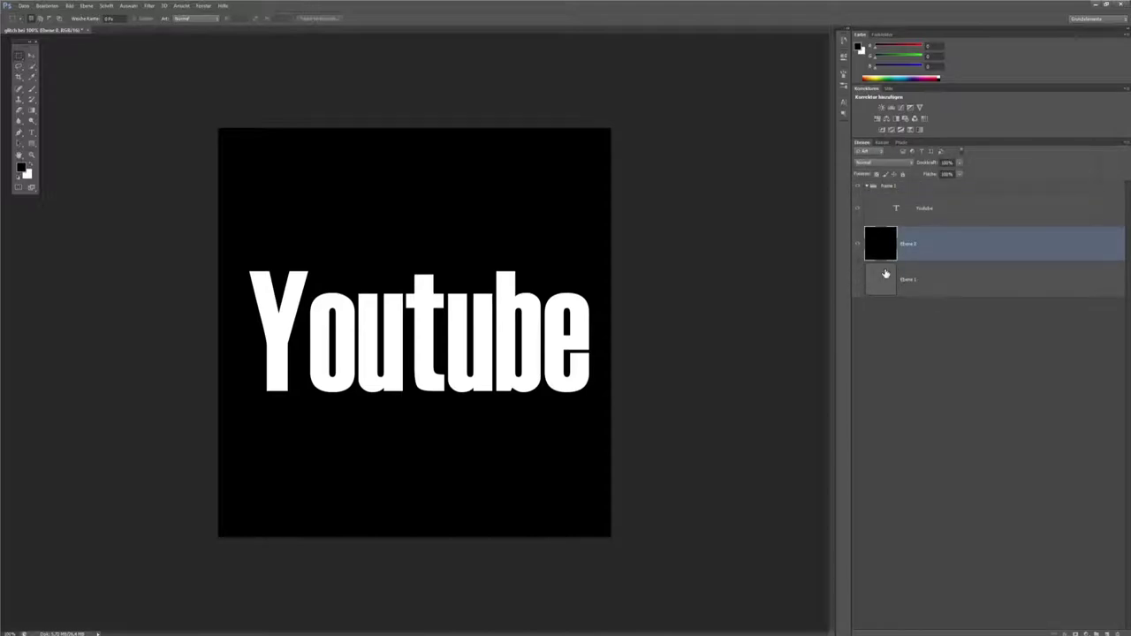
{"action": "left_click", "coordinate": [931, 285]}
{"action": "left_click", "coordinate": [867, 189]}
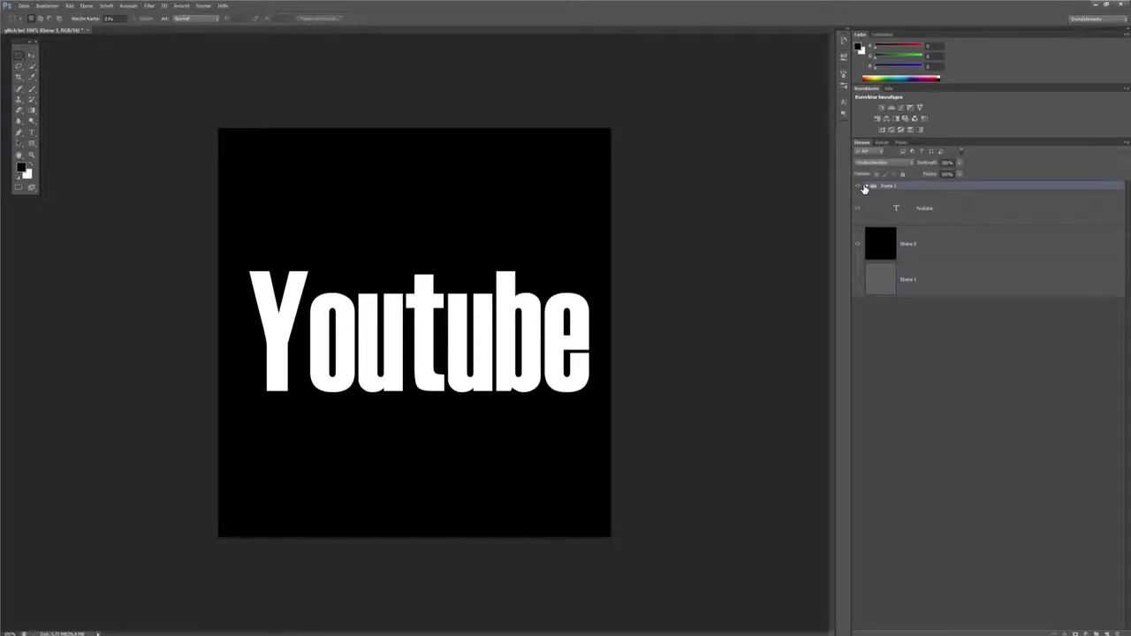
{"action": "left_click", "coordinate": [867, 189]}
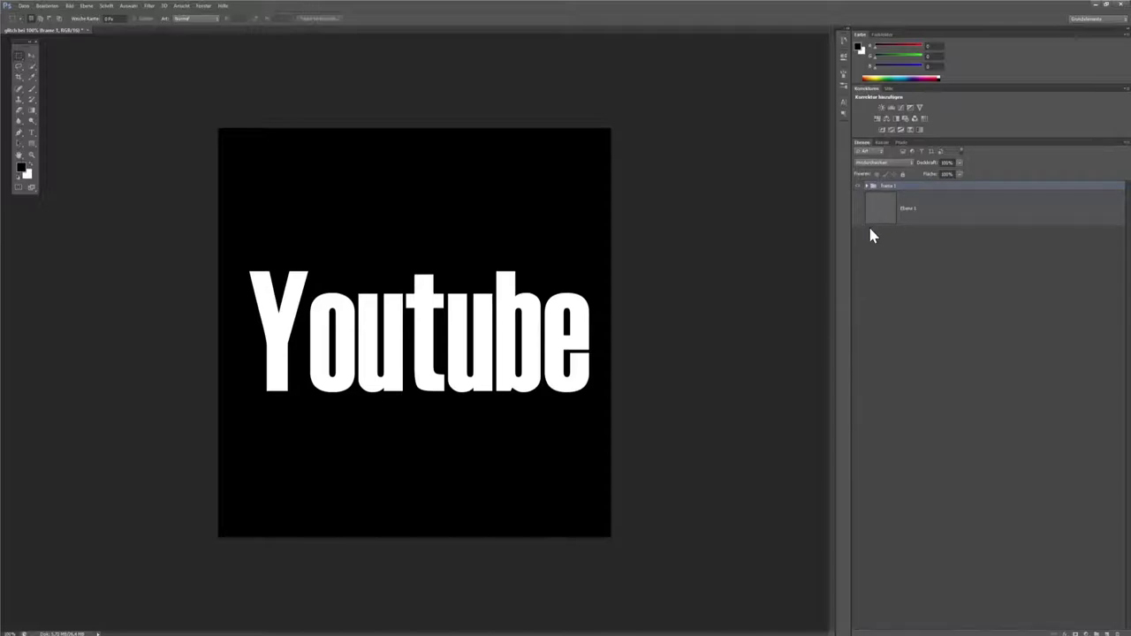
{"action": "left_click", "coordinate": [868, 221]}
{"action": "left_click_drag", "start_coordinate": [870, 188], "coordinate": [896, 246]}
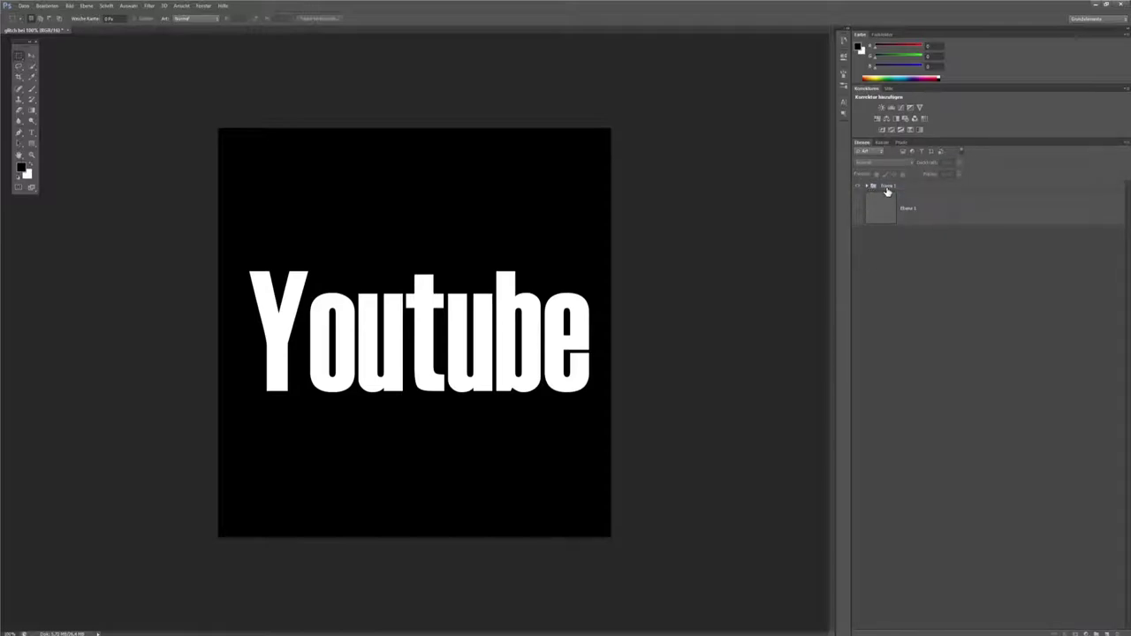
{"action": "left_click", "coordinate": [870, 222]}
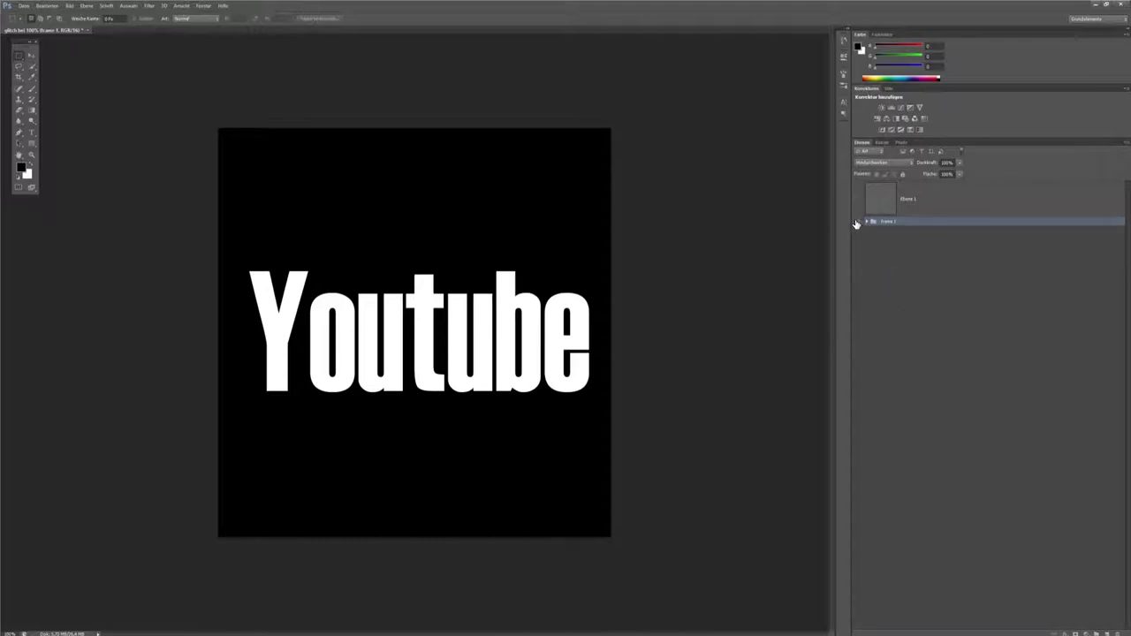
- Hide Frame 1, add Ebene 2 below Ebene 1, and fill it with solid black
{"action": "left_click", "coordinate": [856, 222]}
{"action": "left_click", "coordinate": [856, 199]}
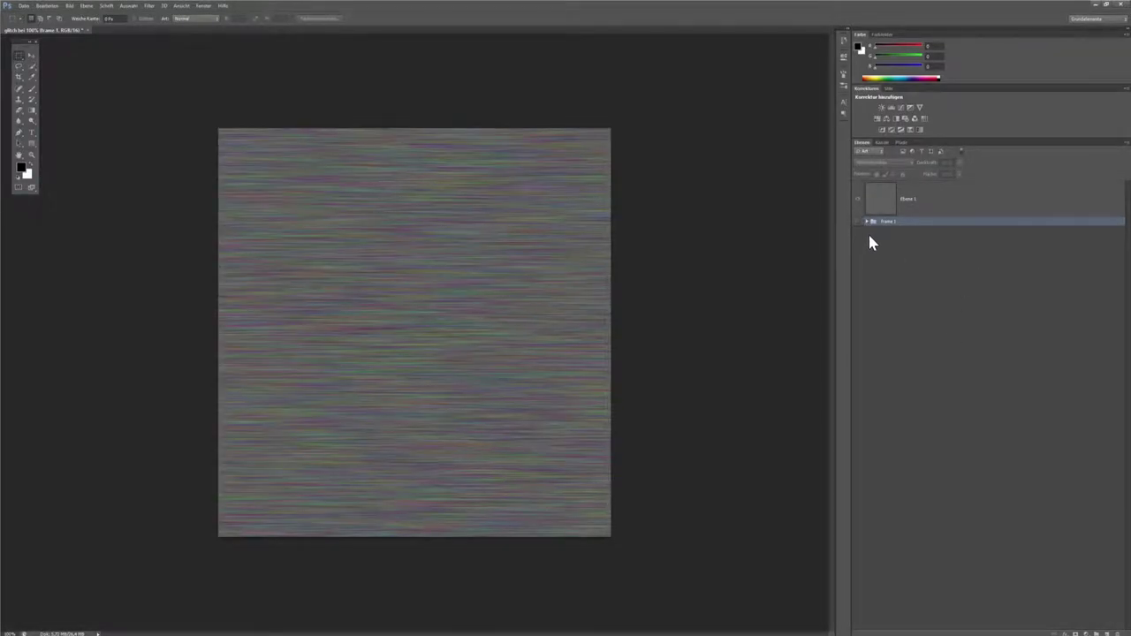
{"action": "left_click", "coordinate": [1036, 599]}
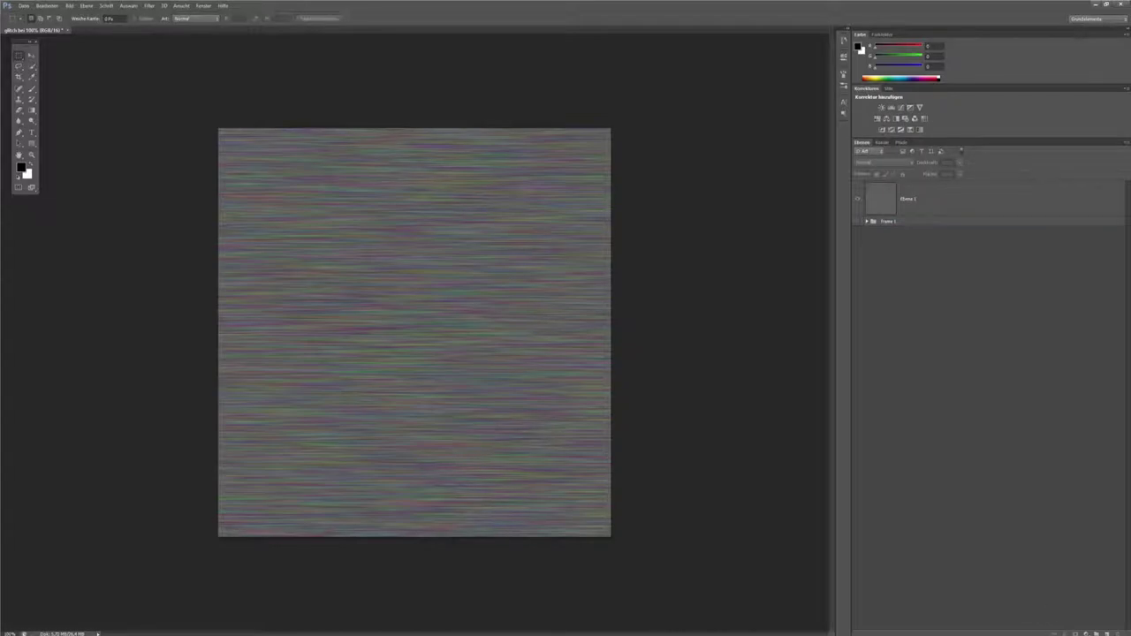
{"action": "left_click", "coordinate": [1108, 634]}
{"action": "left_click_drag", "start_coordinate": [889, 203], "coordinate": [889, 244]}
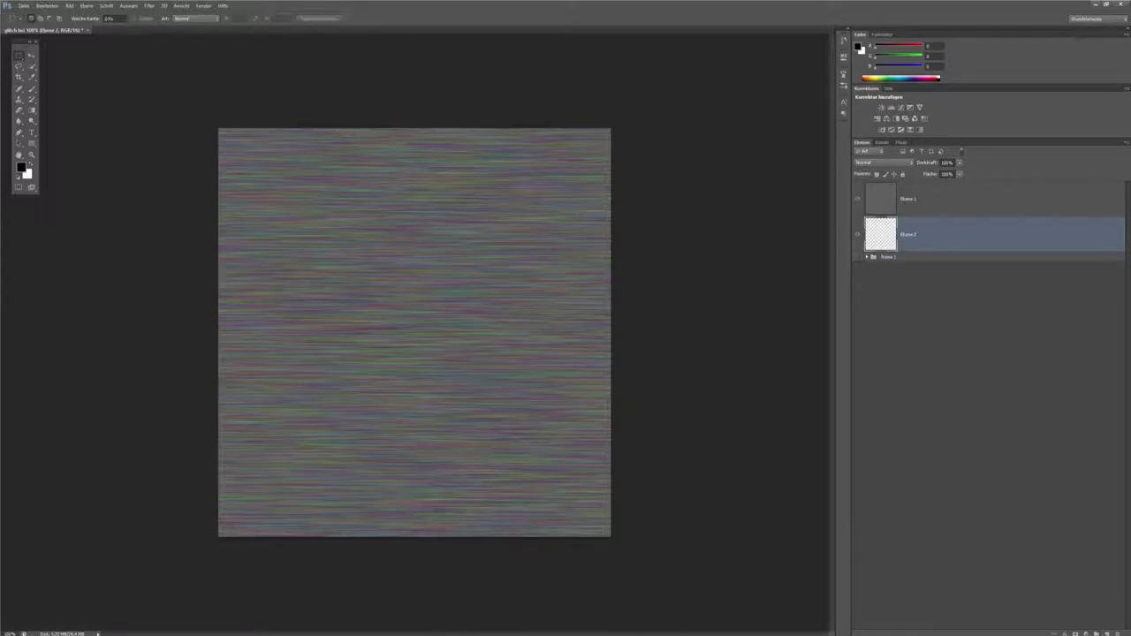
{"action": "left_click", "coordinate": [1108, 634]}
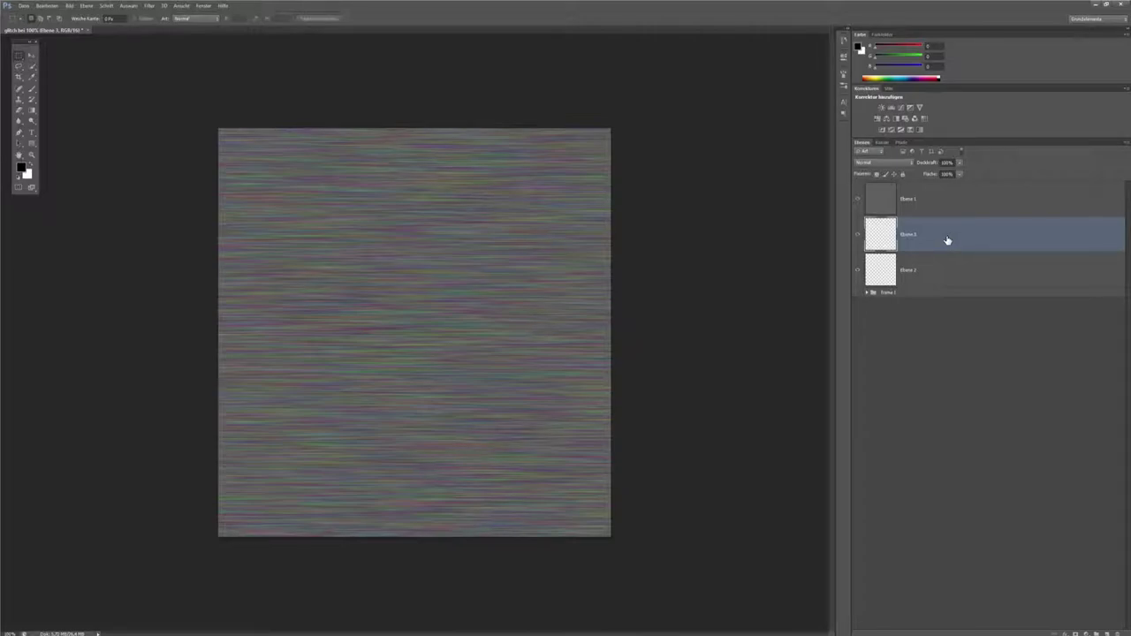
{"action": "key", "text": "ctrl+z"}
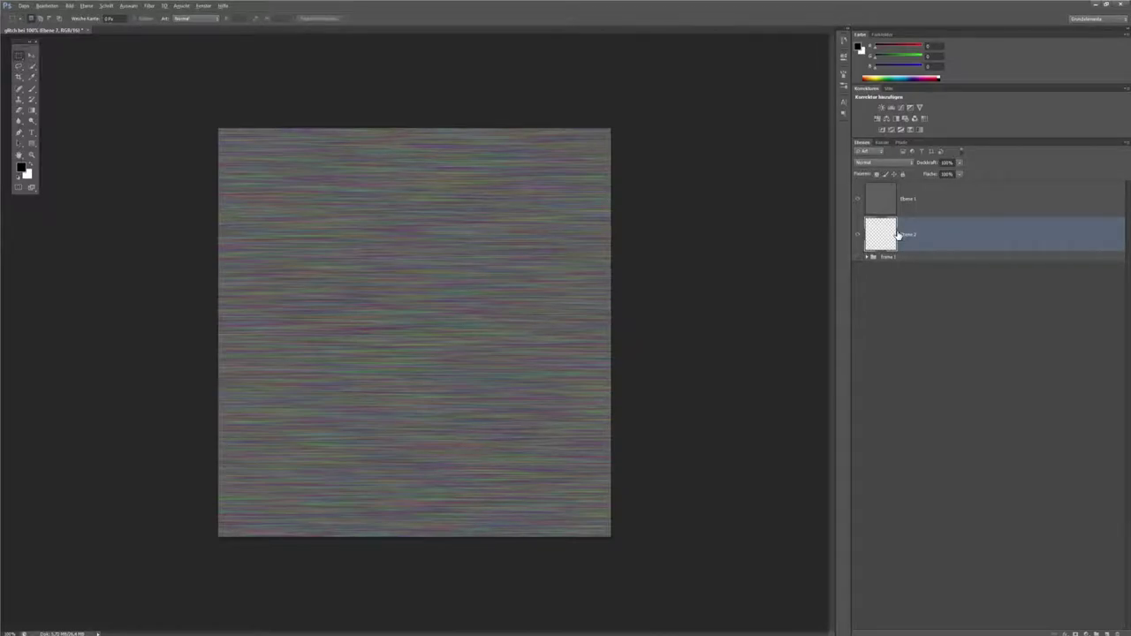
{"action": "key", "text": "alt+BackSpace"}
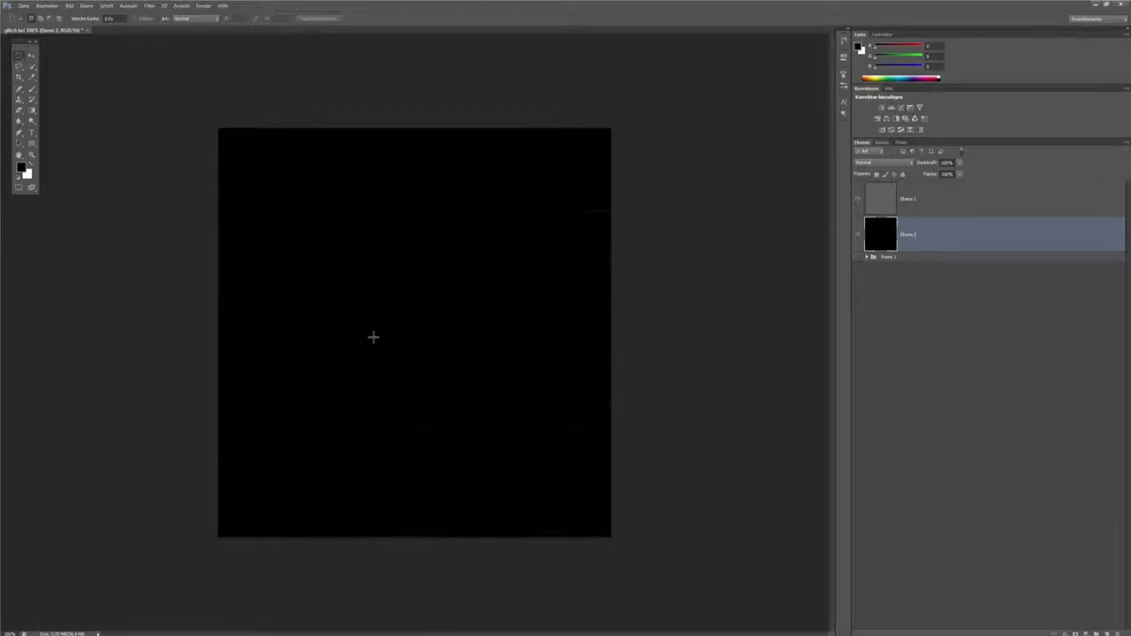
- Duplicate the Youtube text layer and move 'Youtube Kopie' to the top, above Frame 1
{"action": "left_click", "coordinate": [922, 198]}
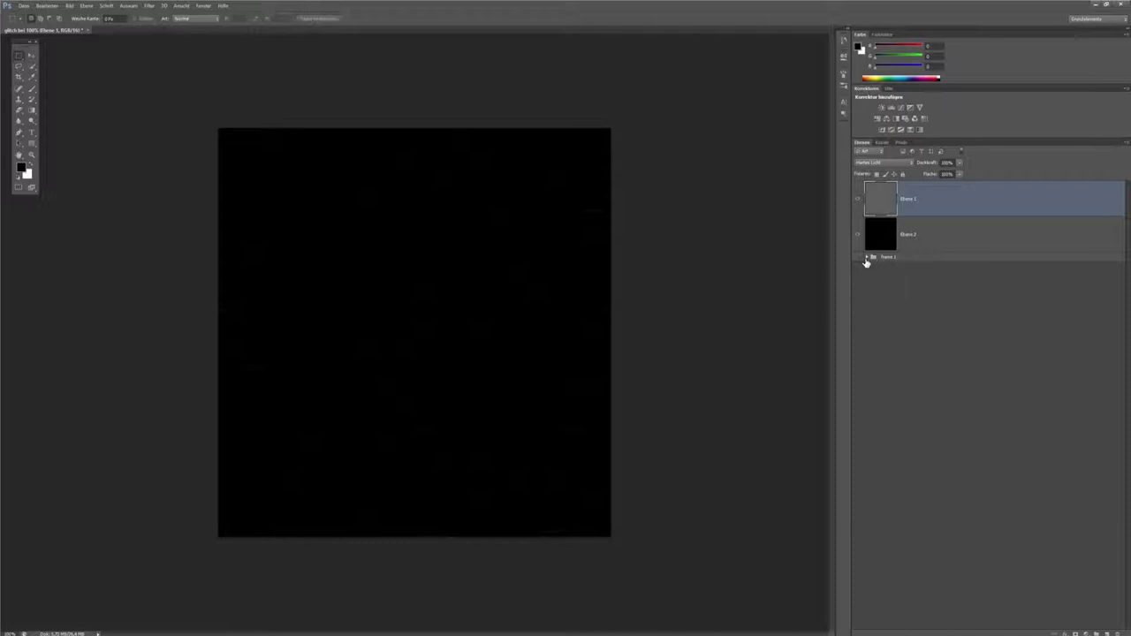
{"action": "left_click", "coordinate": [866, 258]}
{"action": "left_click", "coordinate": [952, 287]}
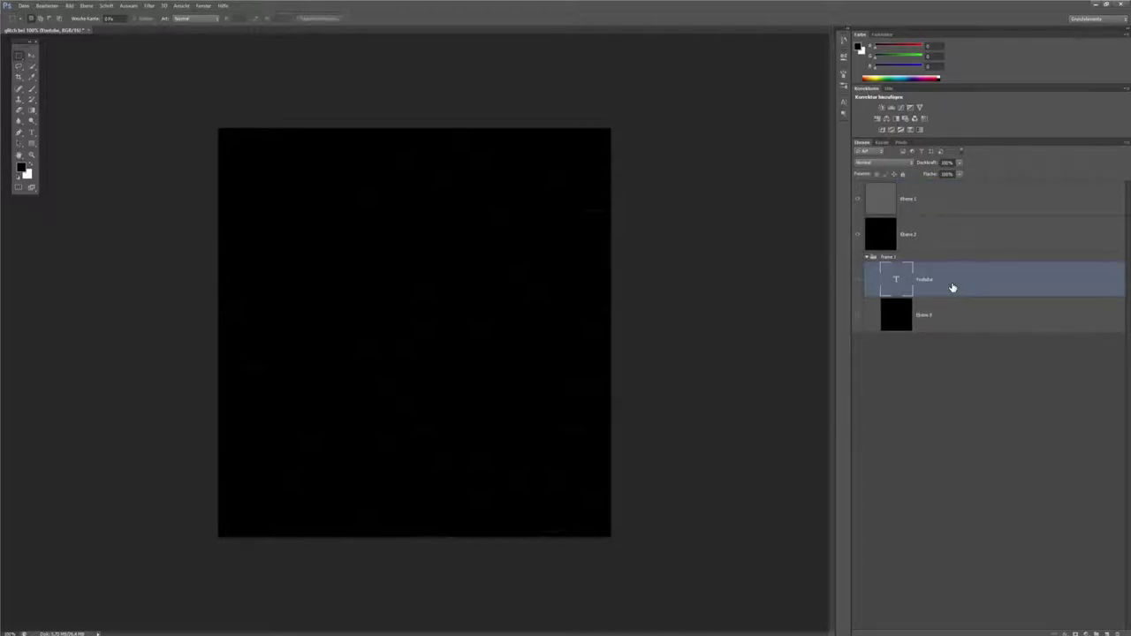
{"action": "key", "text": "ctrl+j"}
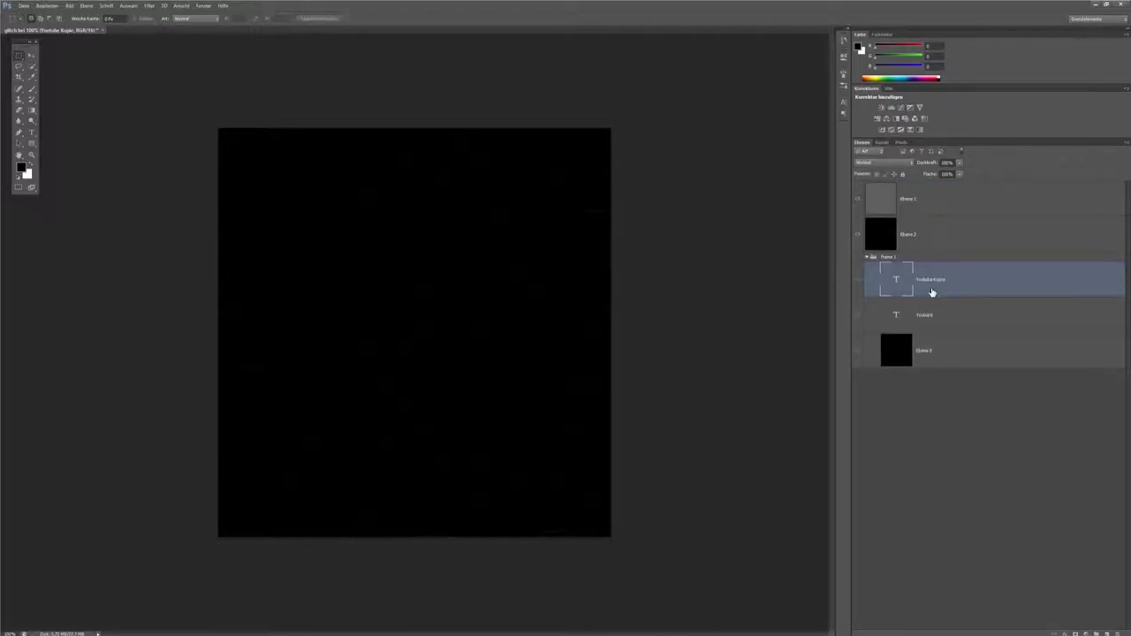
{"action": "left_click_drag", "start_coordinate": [931, 292], "coordinate": [942, 192]}
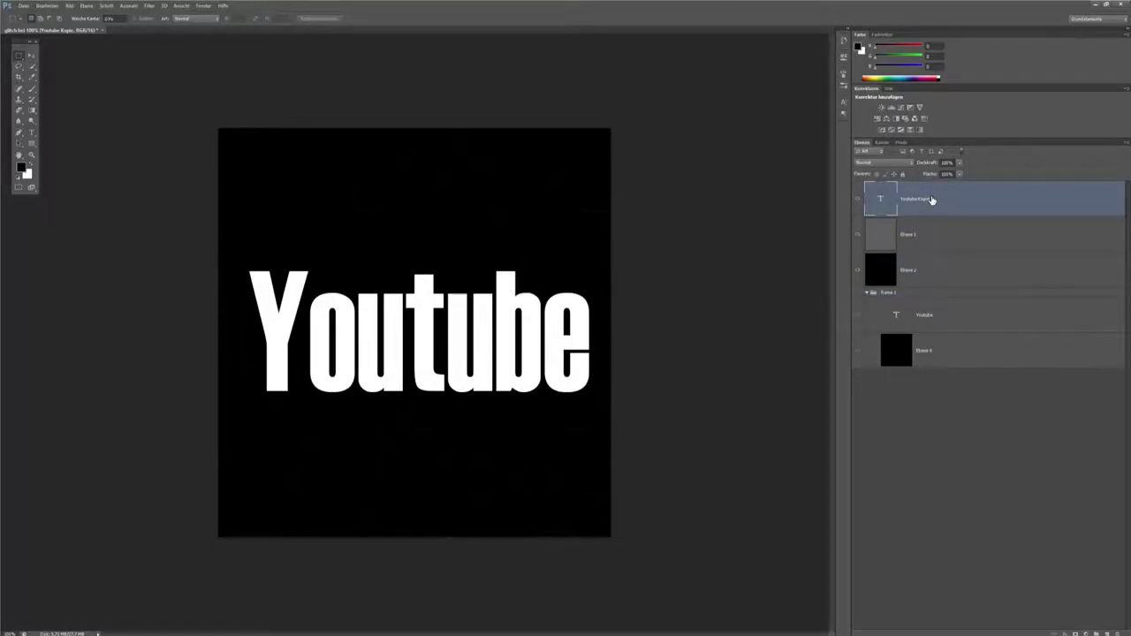
{"action": "left_click", "coordinate": [865, 298]}
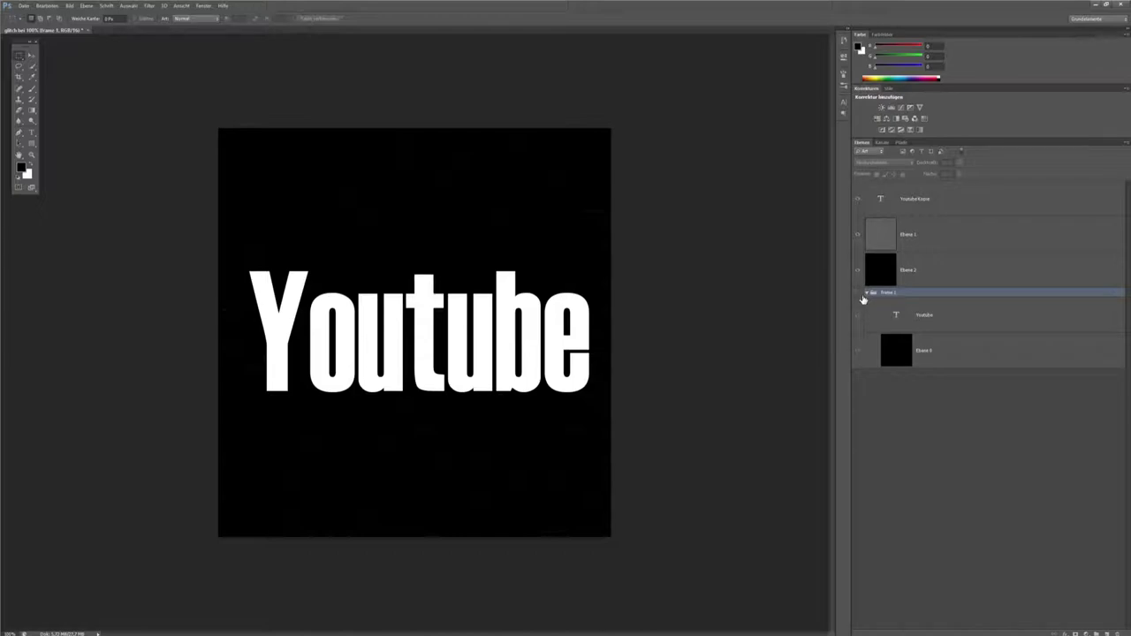
{"action": "left_click", "coordinate": [867, 295]}
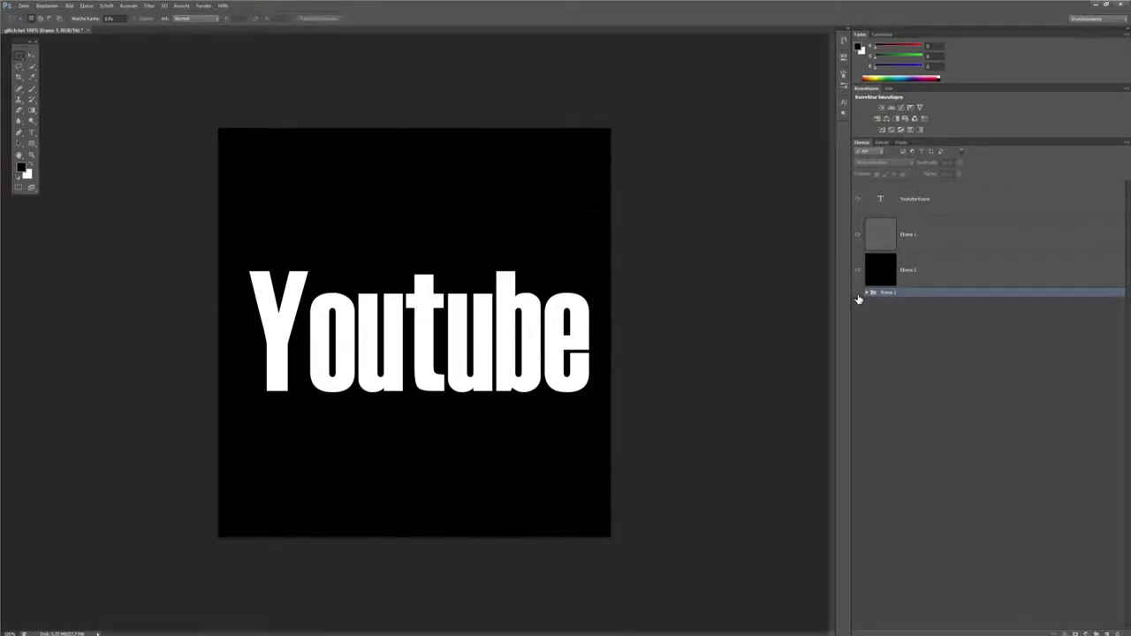
{"action": "left_click", "coordinate": [976, 389]}
{"action": "left_click", "coordinate": [932, 203]}
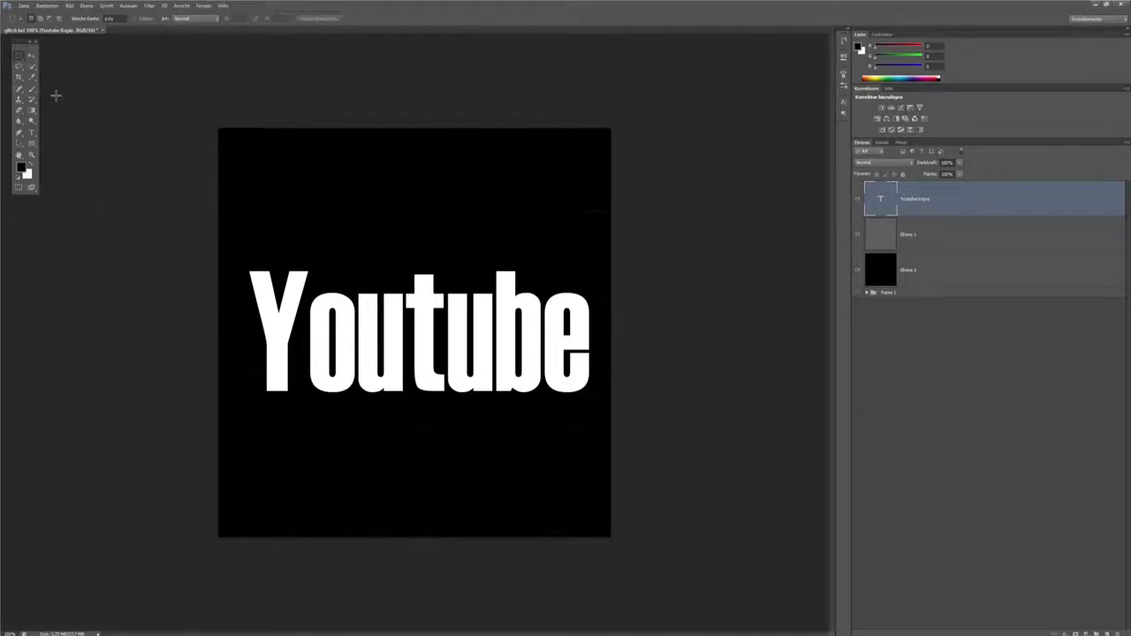
- Marquee a thin strip across the top of 'Yo' and try nudging it sideways
{"action": "right_click", "coordinate": [20, 60]}
{"action": "left_click", "coordinate": [51, 55]}
{"action": "left_click_drag", "start_coordinate": [249, 273], "coordinate": [313, 279]}
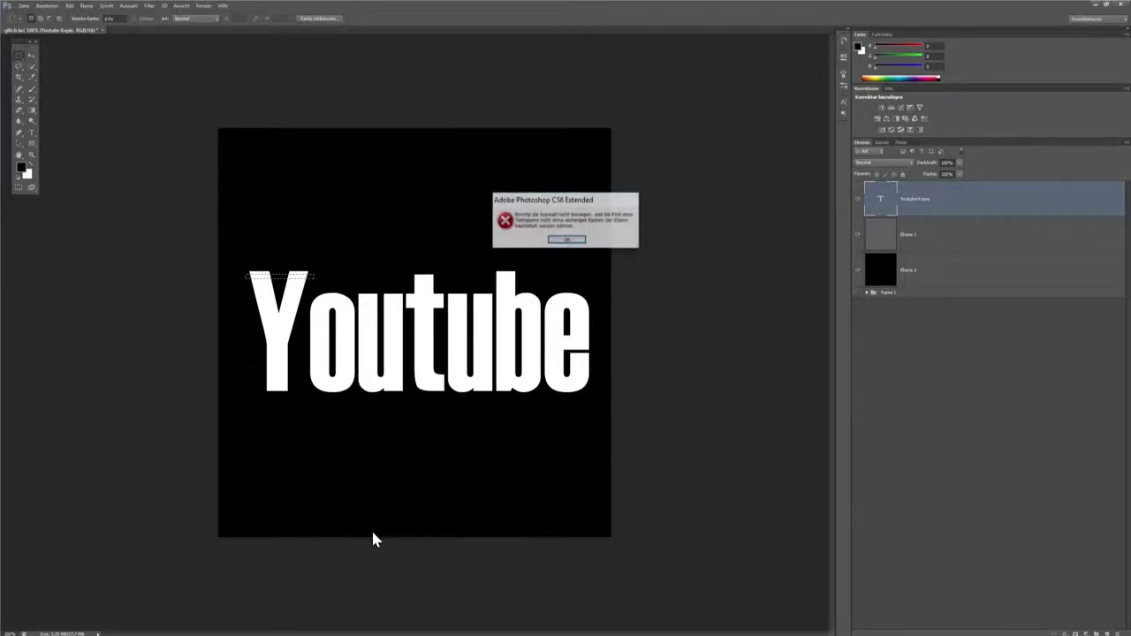
{"action": "key", "text": "Return"}
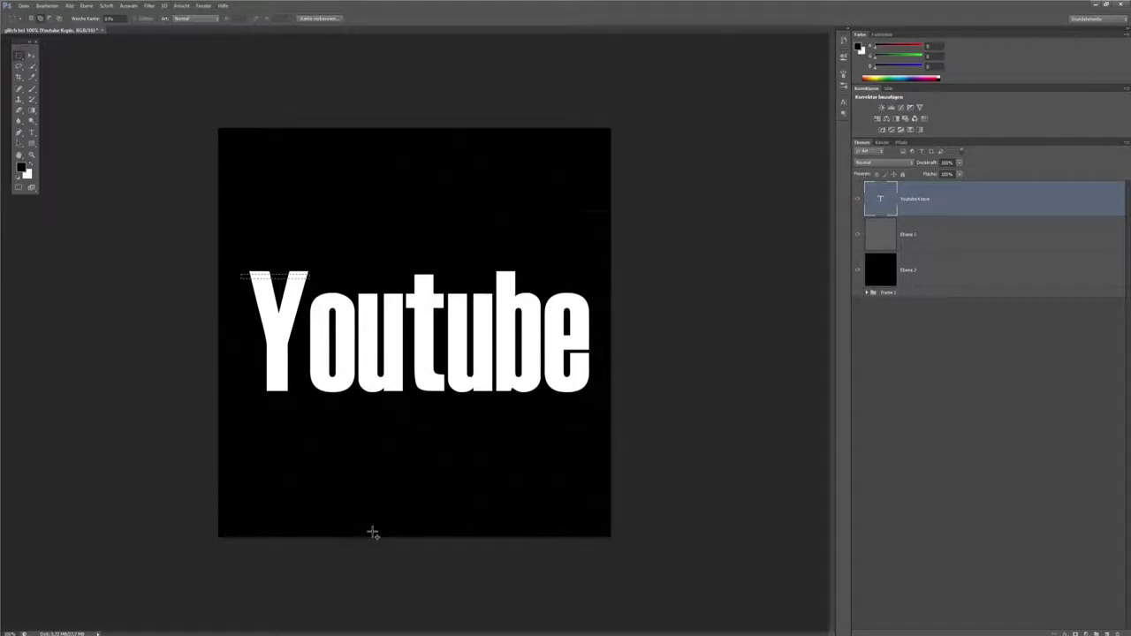
{"action": "key", "text": "ctrl+Right"}
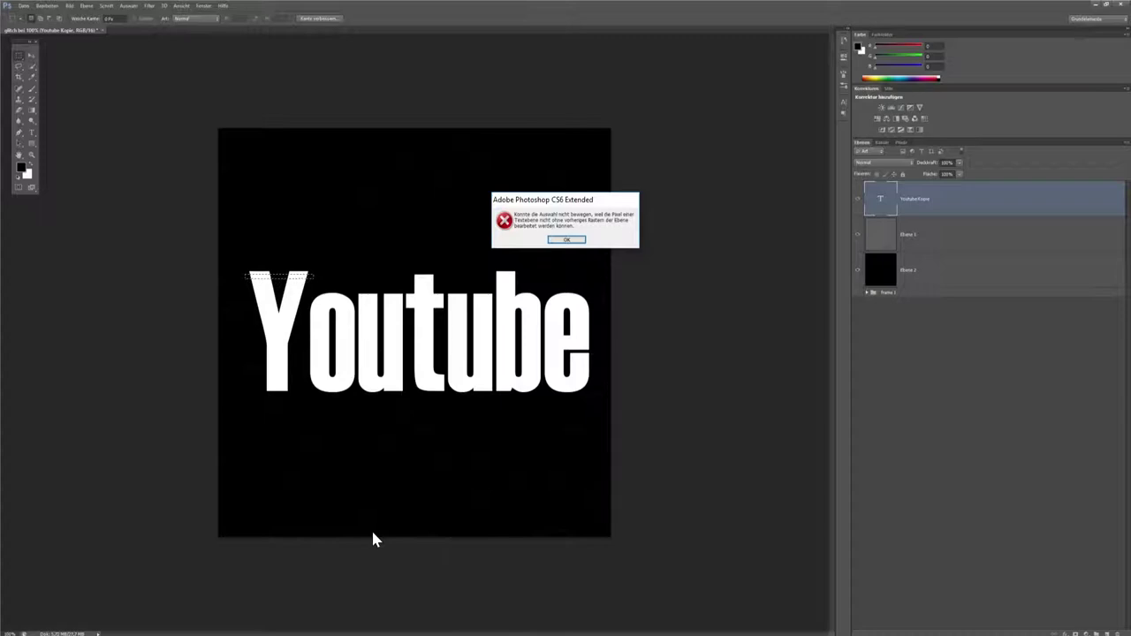
- Dismiss the warning, deselect, and rasterize the Youtube Kopie text layer
{"action": "left_click", "coordinate": [579, 240]}
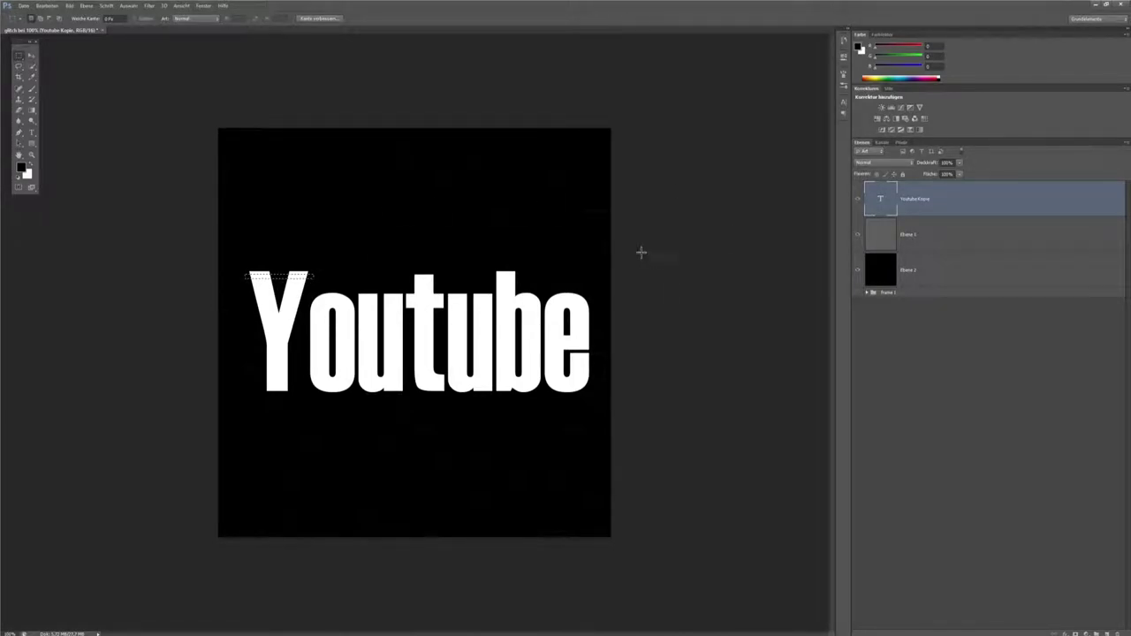
{"action": "key", "text": "ctrl+d"}
{"action": "right_click", "coordinate": [942, 208]}
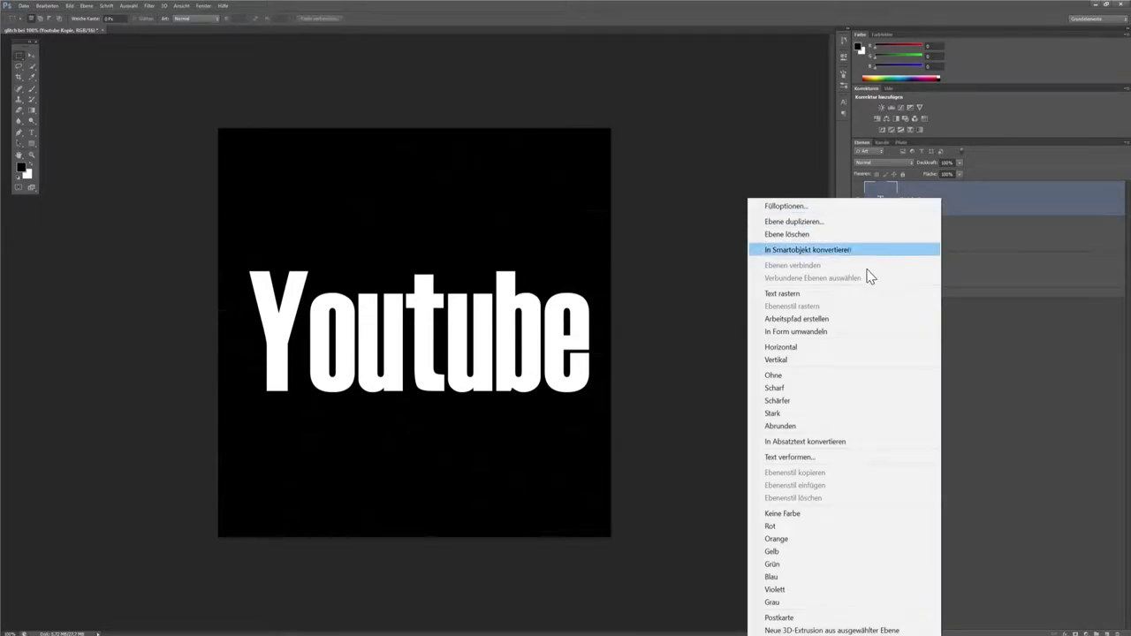
{"action": "left_click", "coordinate": [828, 293]}
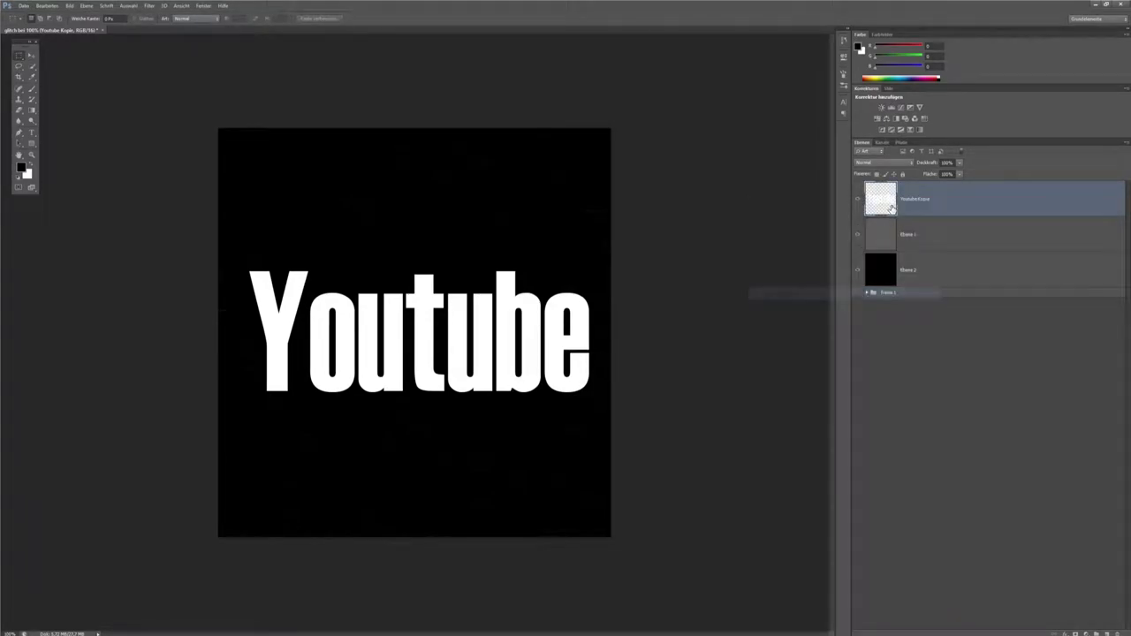
- Hide the noise layer Ebene 1 and marquee thin horizontal strips across the Y and ou letters
{"action": "left_click", "coordinate": [859, 274]}
{"action": "left_click", "coordinate": [859, 239]}
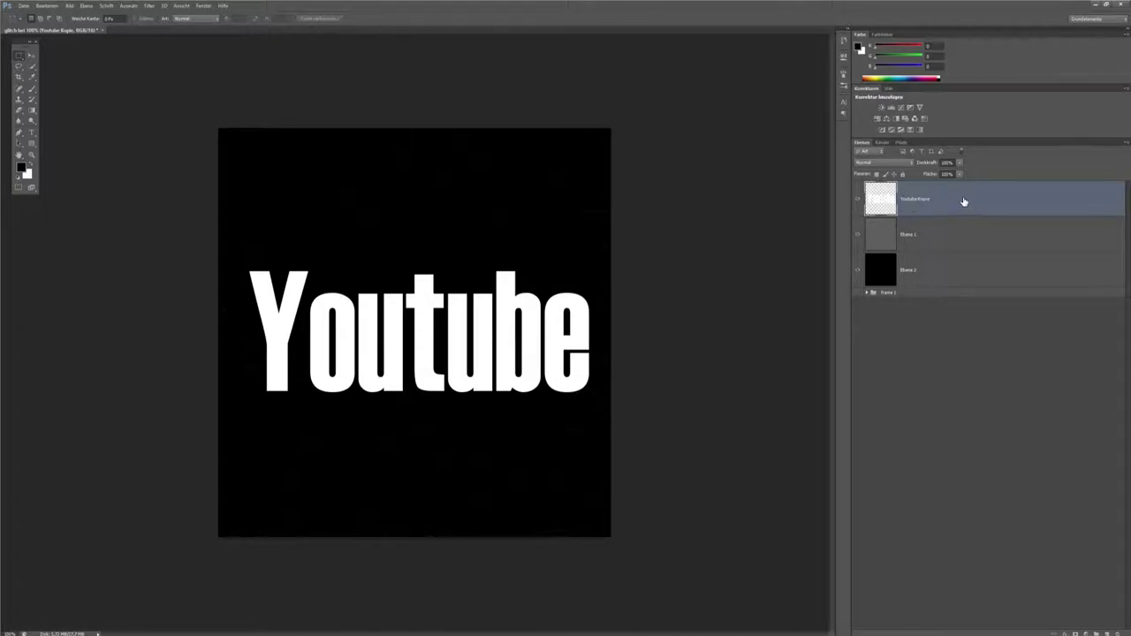
{"action": "left_click_drag", "start_coordinate": [241, 272], "coordinate": [318, 275]}
{"action": "left_click_drag", "start_coordinate": [278, 282], "coordinate": [318, 293]}
{"action": "mouse_move", "coordinate": [258, 299]}
{"action": "left_mouse_down"}
{"action": "mouse_move", "coordinate": [356, 306]}
{"action": "mouse_move", "coordinate": [345, 308]}
{"action": "left_mouse_up"}
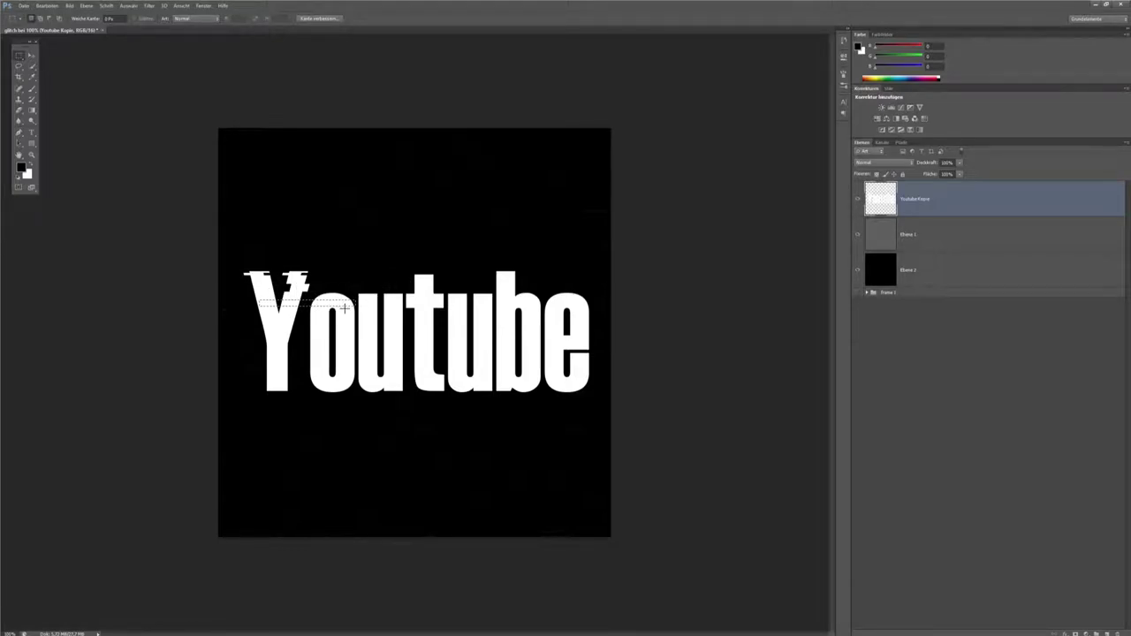
{"action": "left_click_drag", "start_coordinate": [250, 301], "coordinate": [353, 306]}
{"action": "mouse_move", "coordinate": [356, 320]}
{"action": "left_mouse_down"}
{"action": "mouse_move", "coordinate": [410, 322]}
{"action": "mouse_move", "coordinate": [301, 326]}
{"action": "left_mouse_up"}
{"action": "left_click_drag", "start_coordinate": [262, 339], "coordinate": [358, 341]}
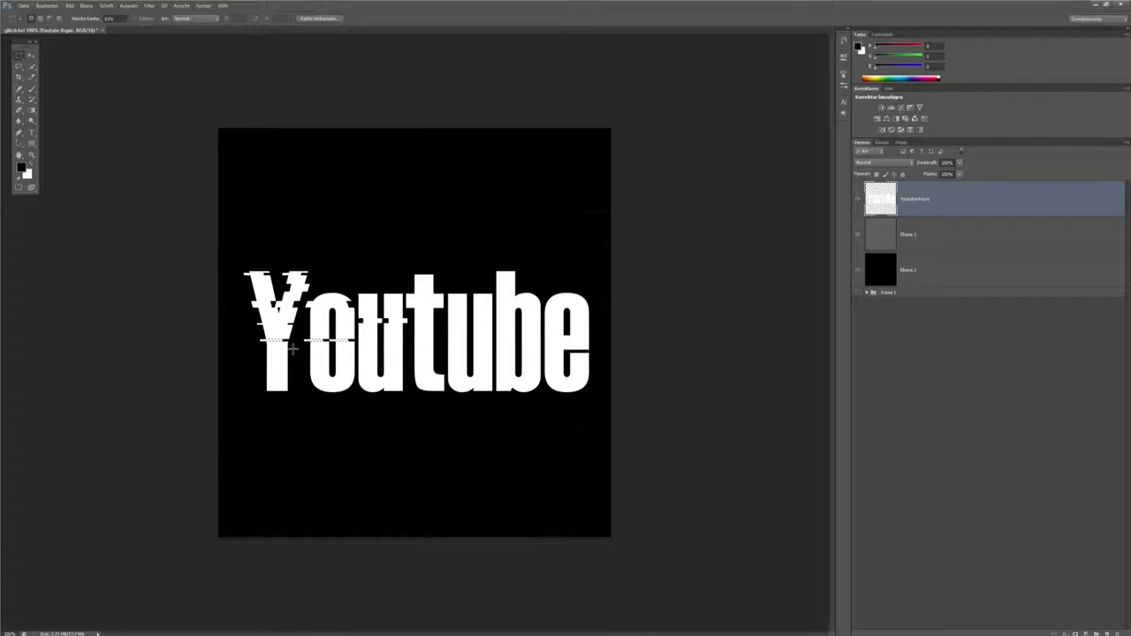
{"action": "left_click_drag", "start_coordinate": [307, 352], "coordinate": [407, 356]}
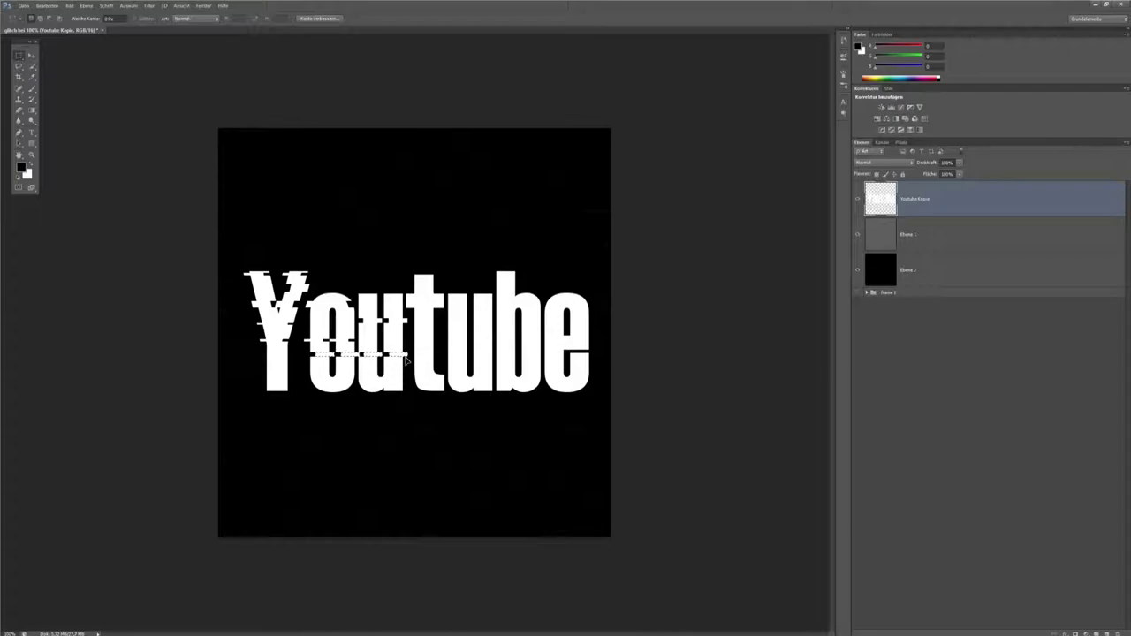
{"action": "left_click_drag", "start_coordinate": [258, 366], "coordinate": [359, 371]}
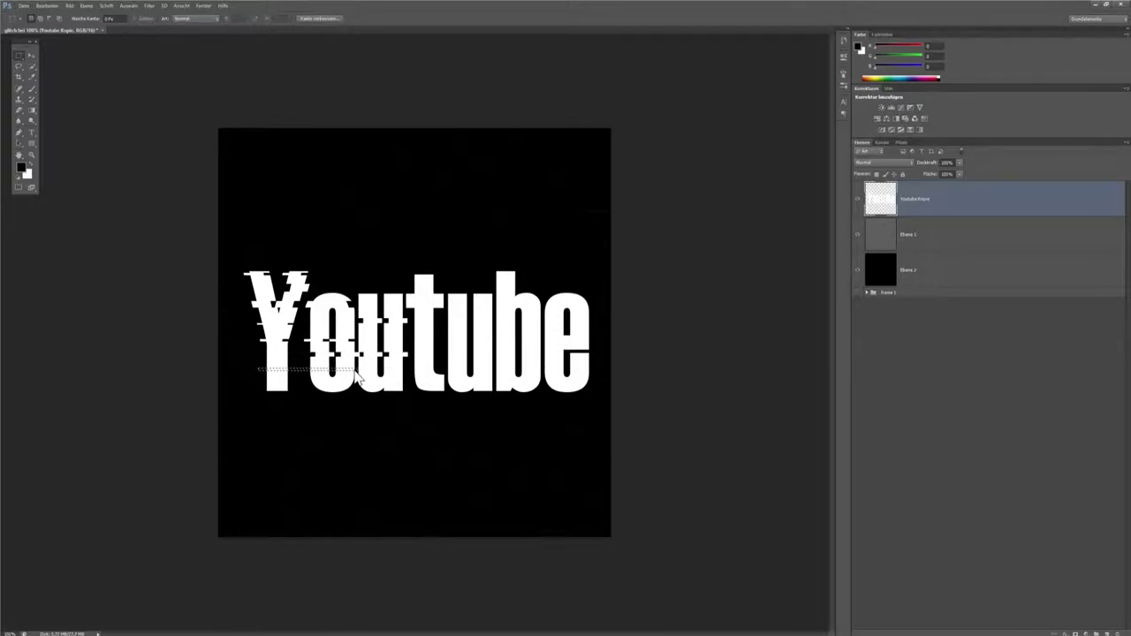
- Shift the text slices sideways over the ou, tub and be letters, then deselect
{"action": "key", "text": "shift+Right"}
{"action": "left_click_drag", "start_coordinate": [306, 327], "coordinate": [407, 330]}
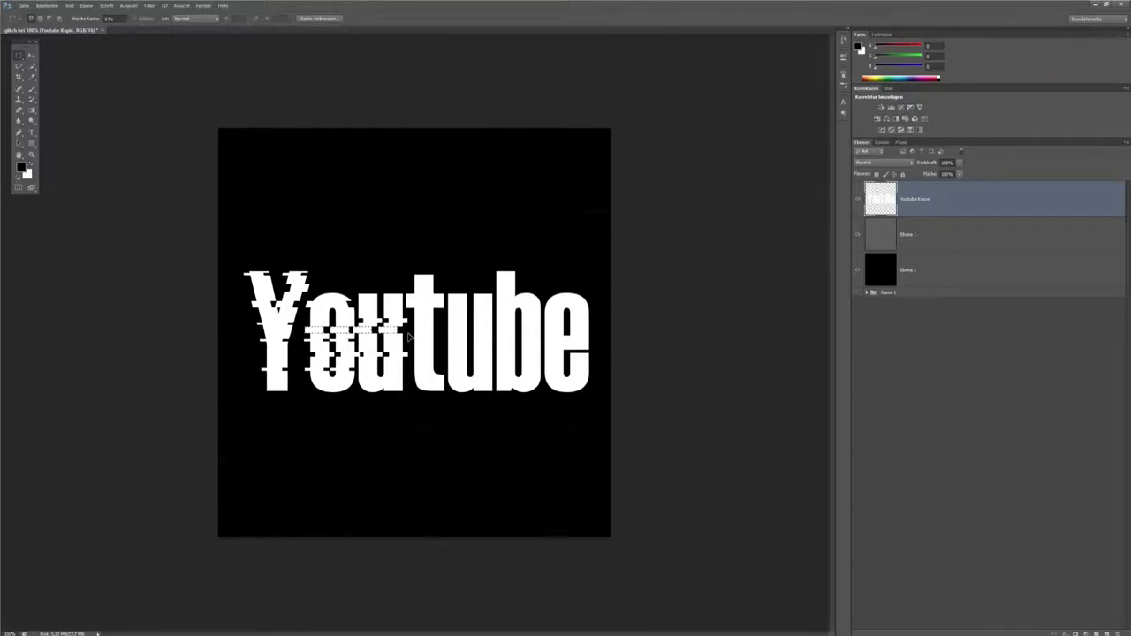
{"action": "left_click_drag", "start_coordinate": [410, 337], "coordinate": [447, 338]}
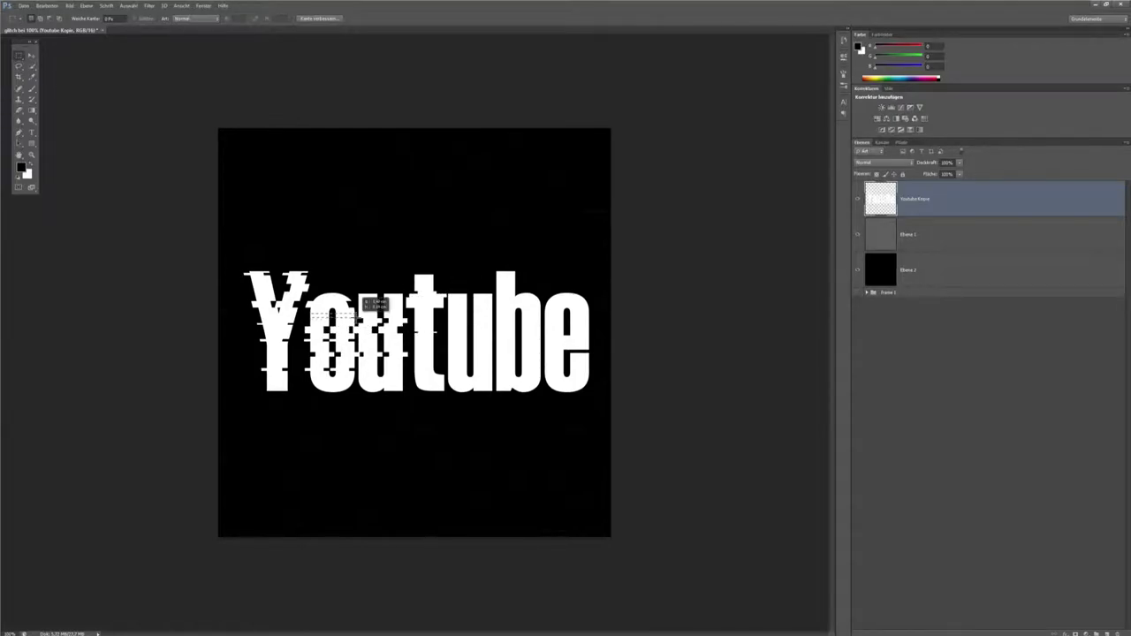
{"action": "left_click_drag", "start_coordinate": [354, 311], "coordinate": [309, 316]}
{"action": "left_click_drag", "start_coordinate": [289, 358], "coordinate": [503, 371]}
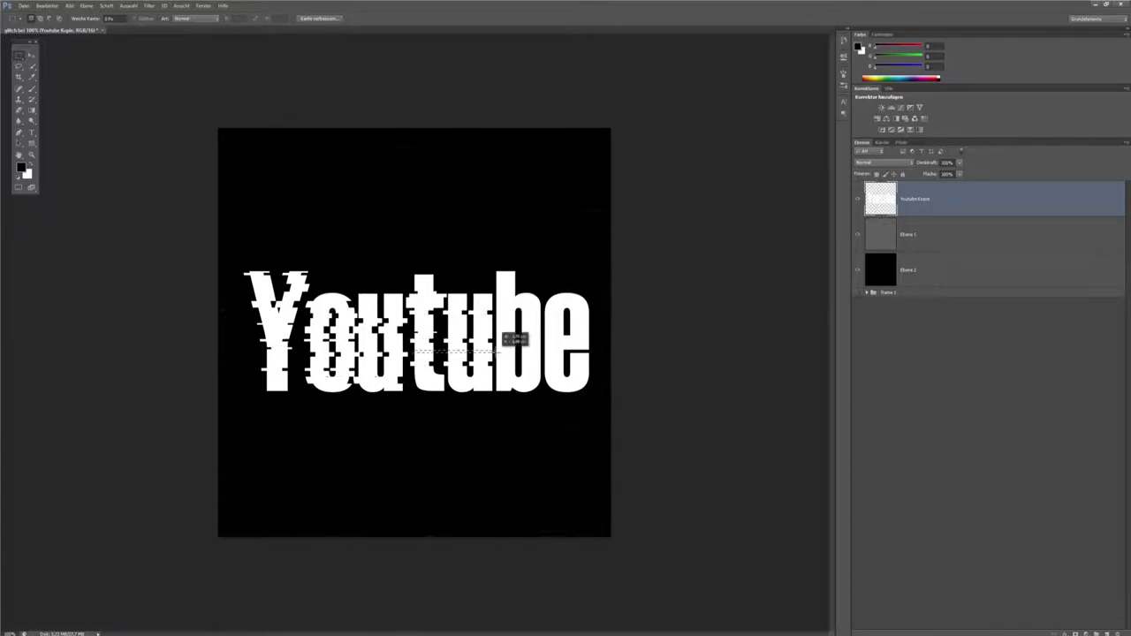
{"action": "left_click_drag", "start_coordinate": [448, 320], "coordinate": [583, 324]}
{"action": "mouse_move", "coordinate": [598, 390]}
{"action": "left_mouse_down"}
{"action": "mouse_move", "coordinate": [553, 382]}
{"action": "mouse_move", "coordinate": [601, 399]}
{"action": "left_mouse_up"}
{"action": "left_click_drag", "start_coordinate": [358, 292], "coordinate": [606, 318]}
{"action": "mouse_move", "coordinate": [349, 386]}
{"action": "left_mouse_down"}
{"action": "mouse_move", "coordinate": [575, 394]}
{"action": "mouse_move", "coordinate": [398, 376]}
{"action": "left_mouse_up"}
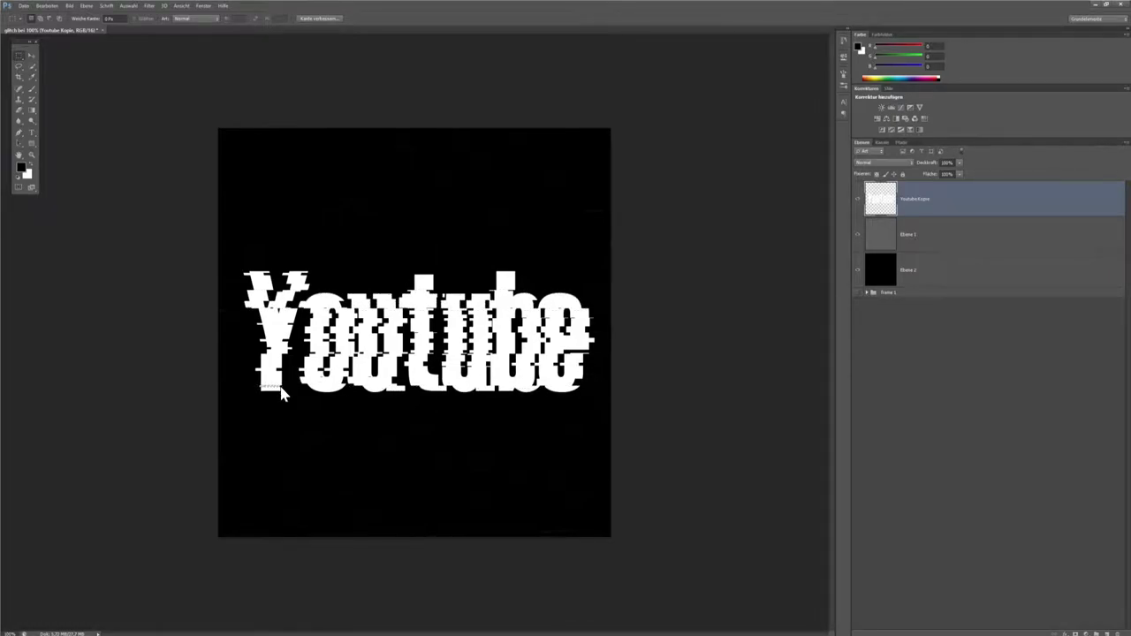
{"action": "key", "text": "ctrl+d"}
- Duplicate the glitched layer and load the Youtube Kopie text outline as a selection
{"action": "key", "text": "ctrl+j"}
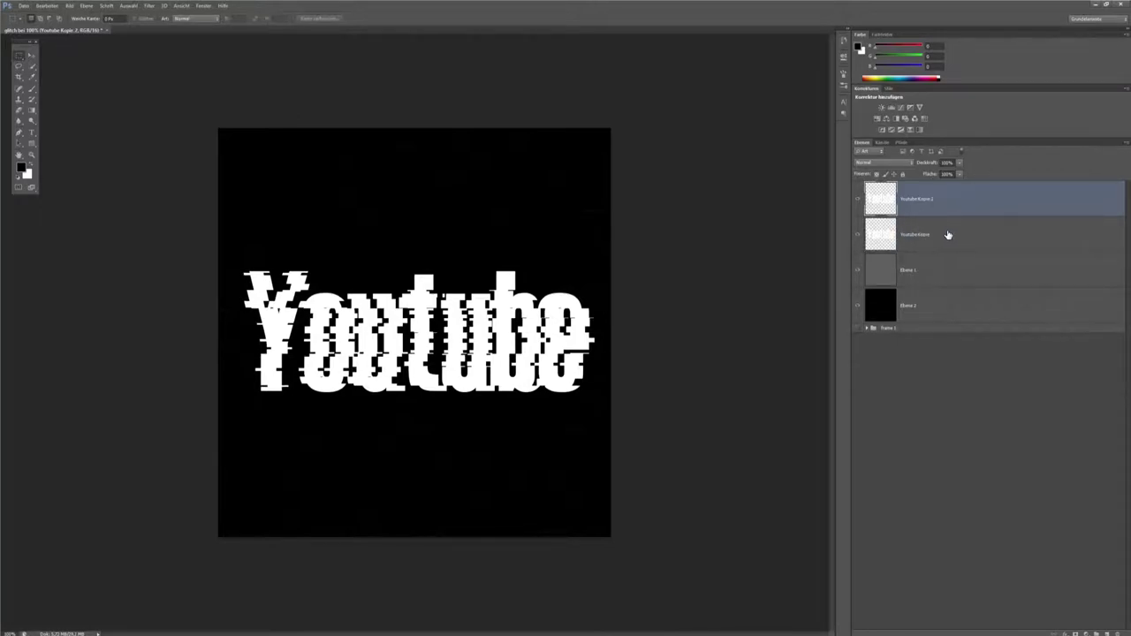
{"action": "left_click", "coordinate": [947, 234]}
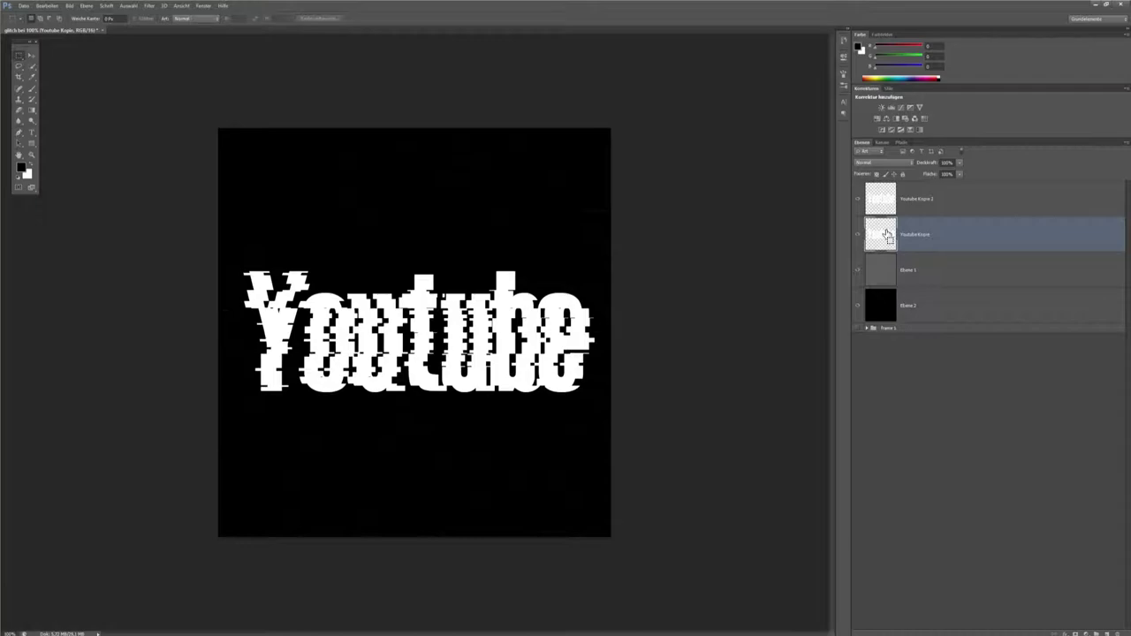
{"action": "left_click", "coordinate": [882, 237], "text": "ctrl"}
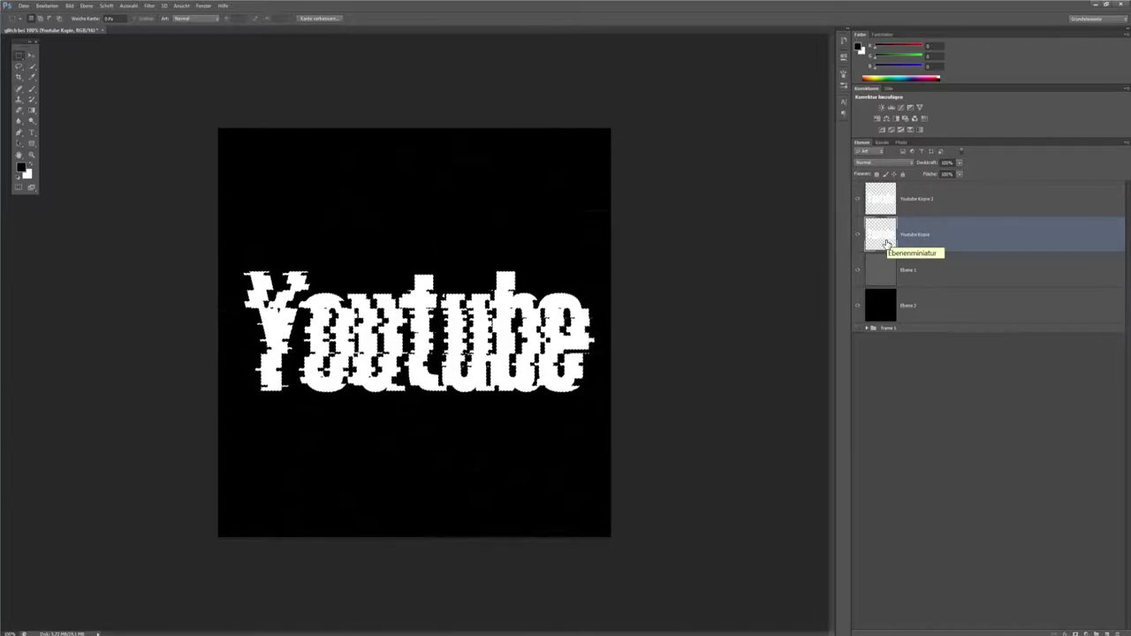
- Fill the selected Youtube Kopie text with red and deselect
{"action": "key", "text": "shift+F5"}
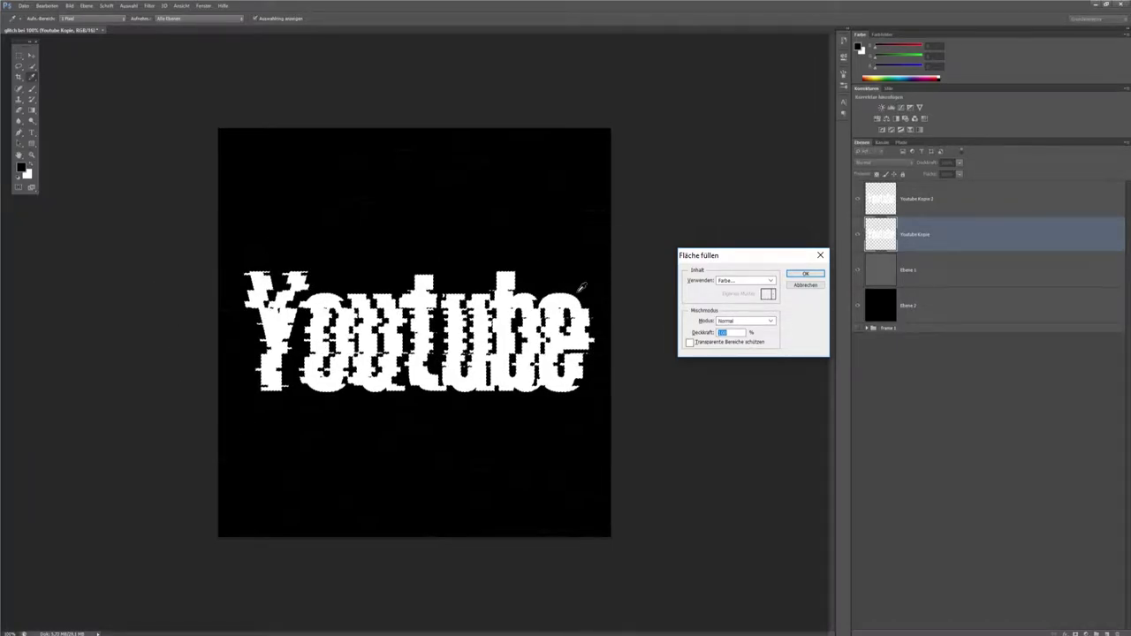
{"action": "left_click", "coordinate": [755, 283]}
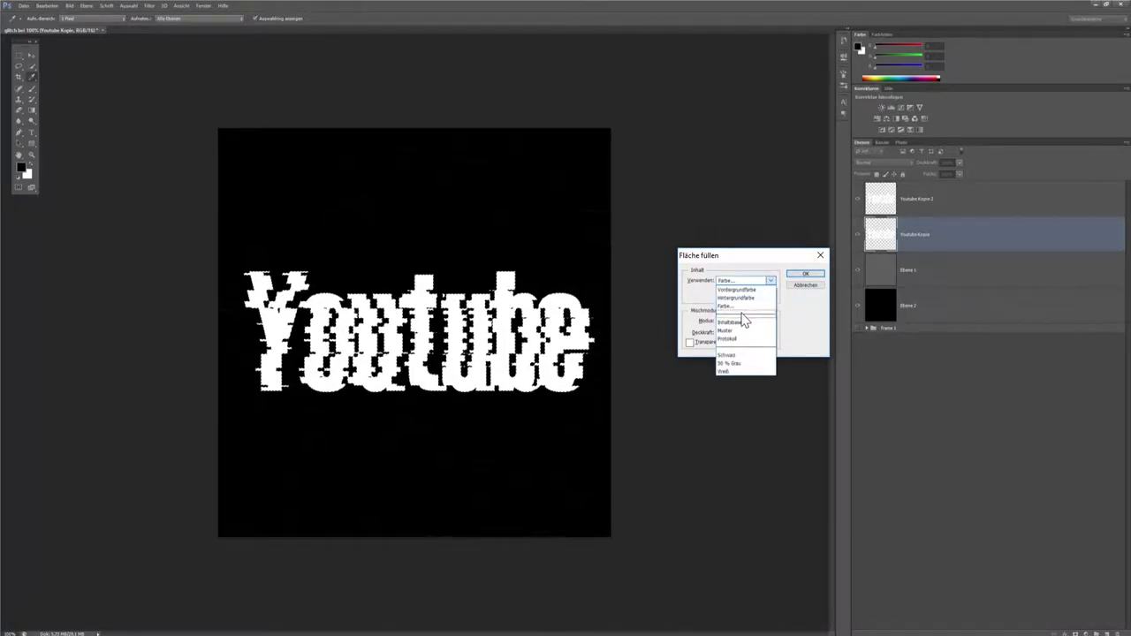
{"action": "left_click", "coordinate": [745, 306]}
{"action": "left_click_drag", "start_coordinate": [758, 334], "coordinate": [762, 248]}
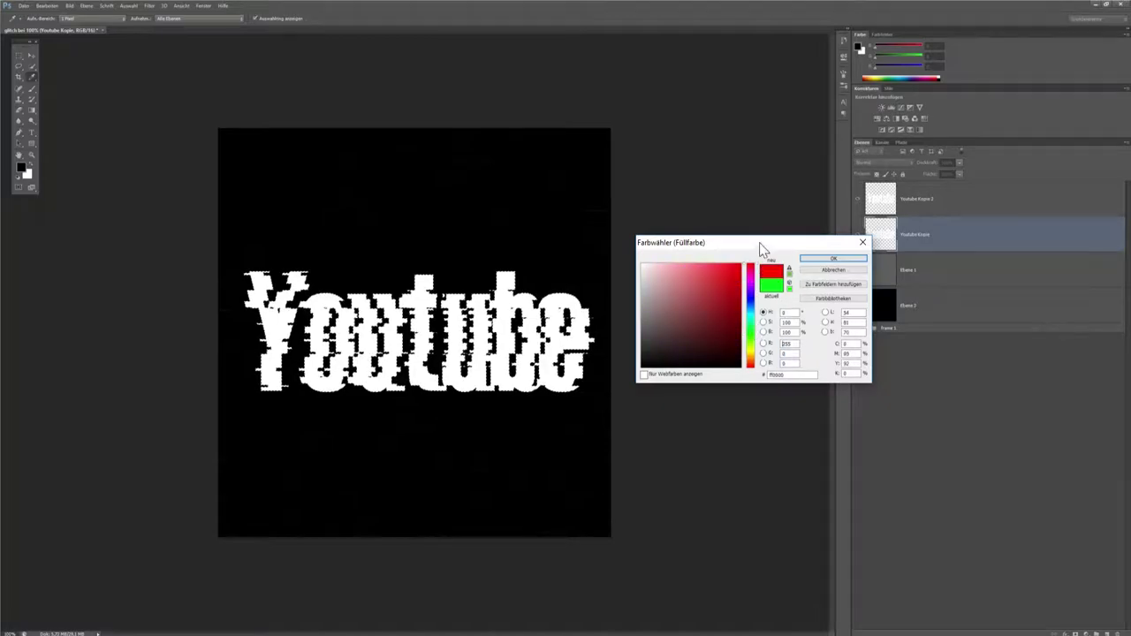
{"action": "left_click", "coordinate": [813, 259]}
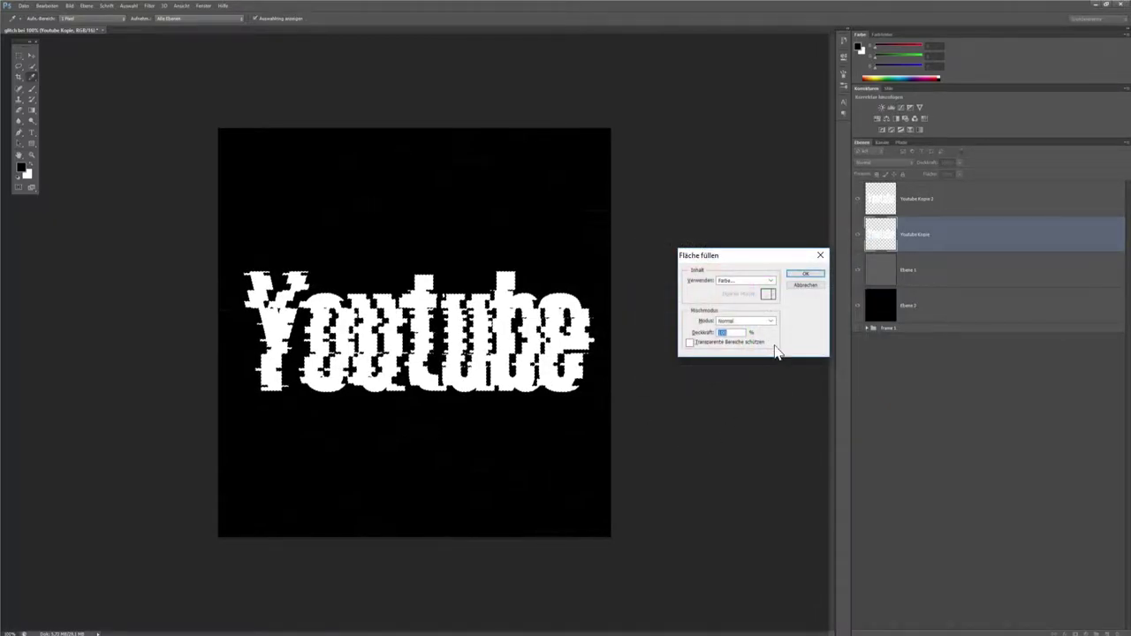
{"action": "left_click", "coordinate": [803, 276]}
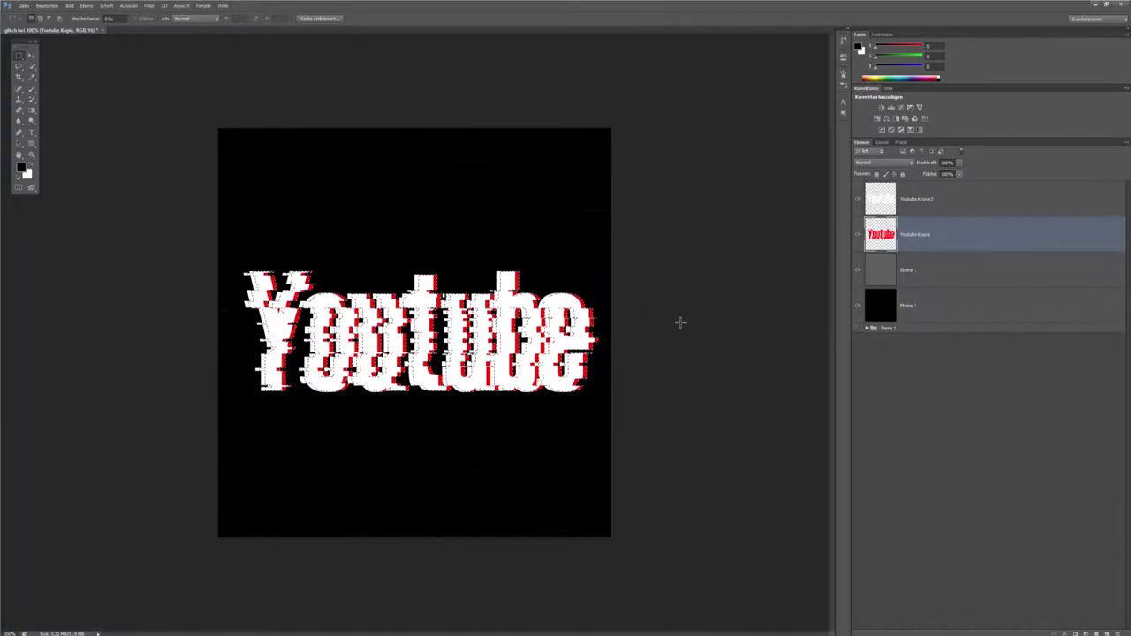
{"action": "key", "text": "ctrl+d"}
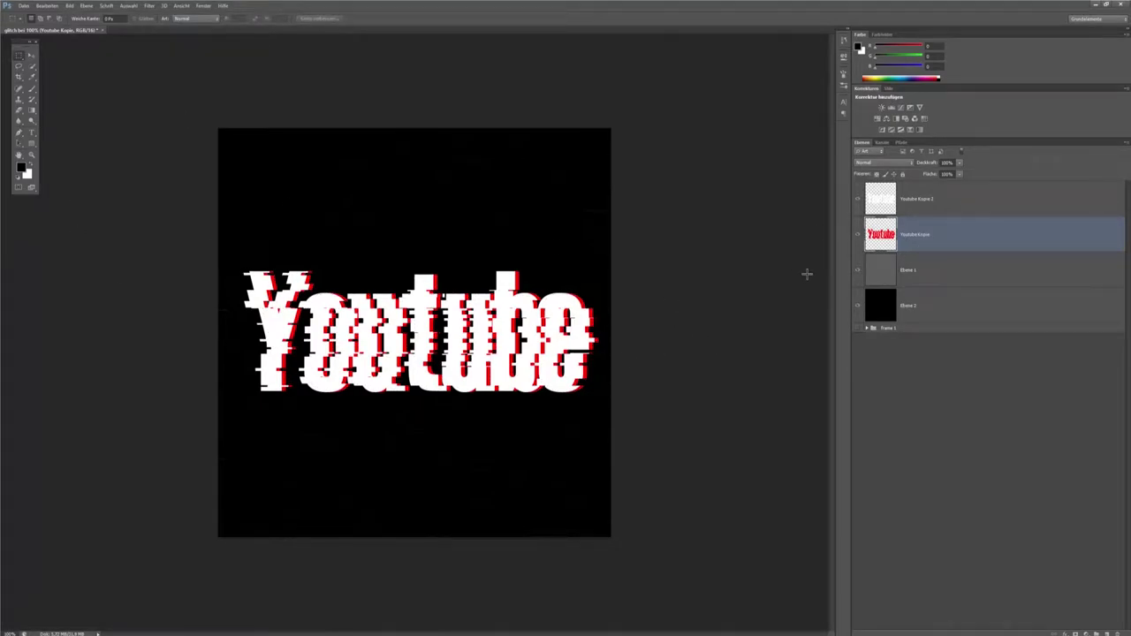
- Duplicate Youtube Kopie 2, move it below the red layer, and load its text as a selection
{"action": "left_click", "coordinate": [884, 205]}
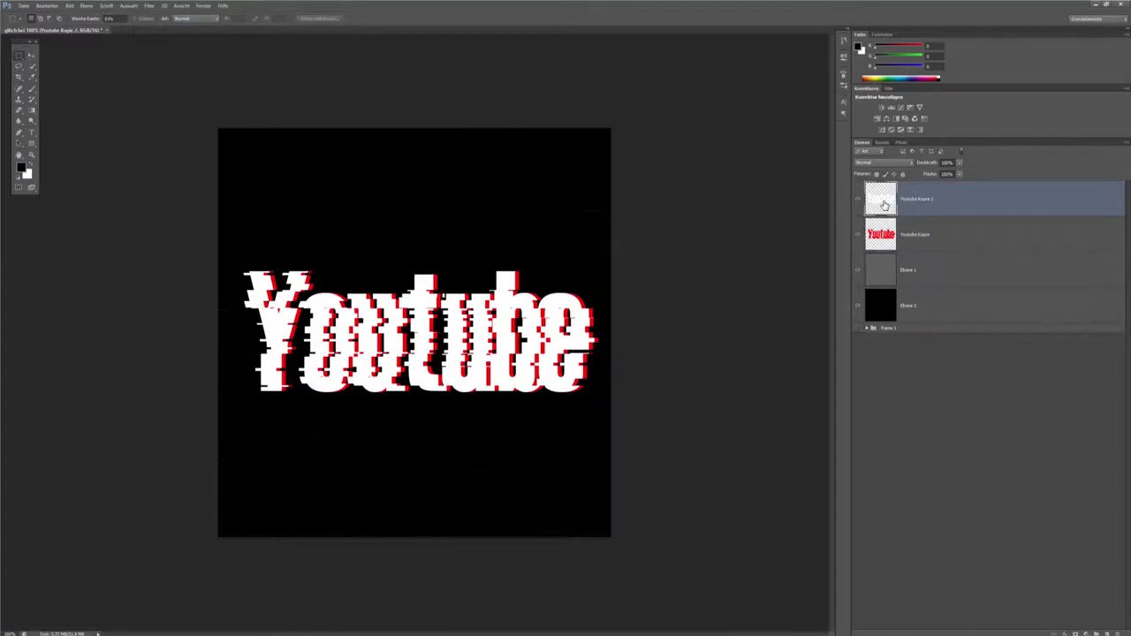
{"action": "key", "text": "ctrl+j"}
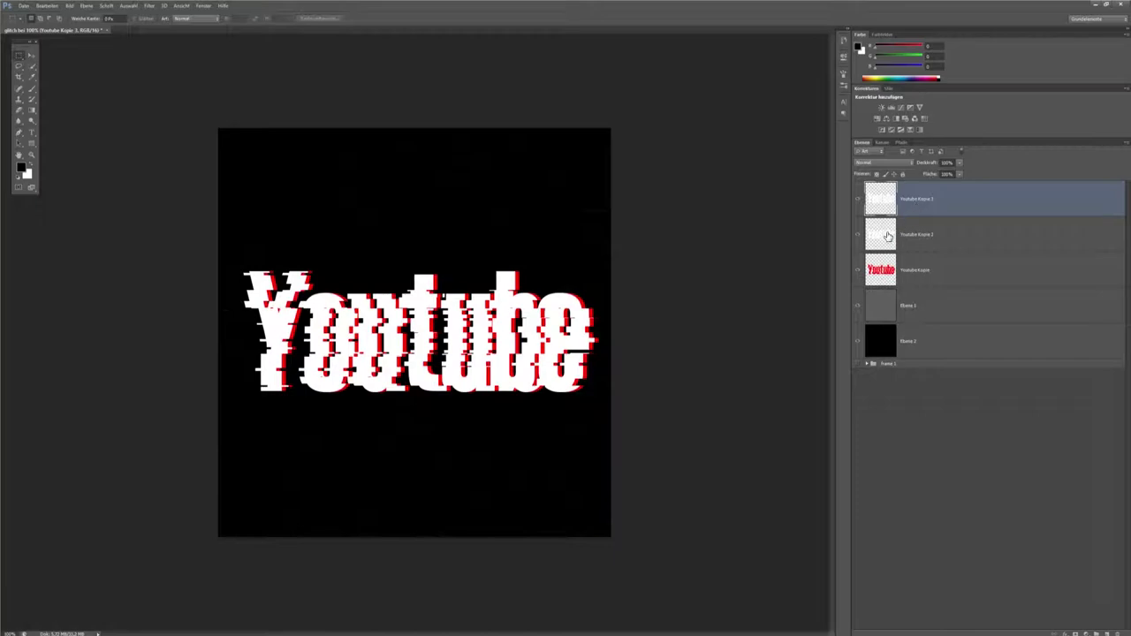
{"action": "left_click_drag", "start_coordinate": [884, 234], "coordinate": [883, 277]}
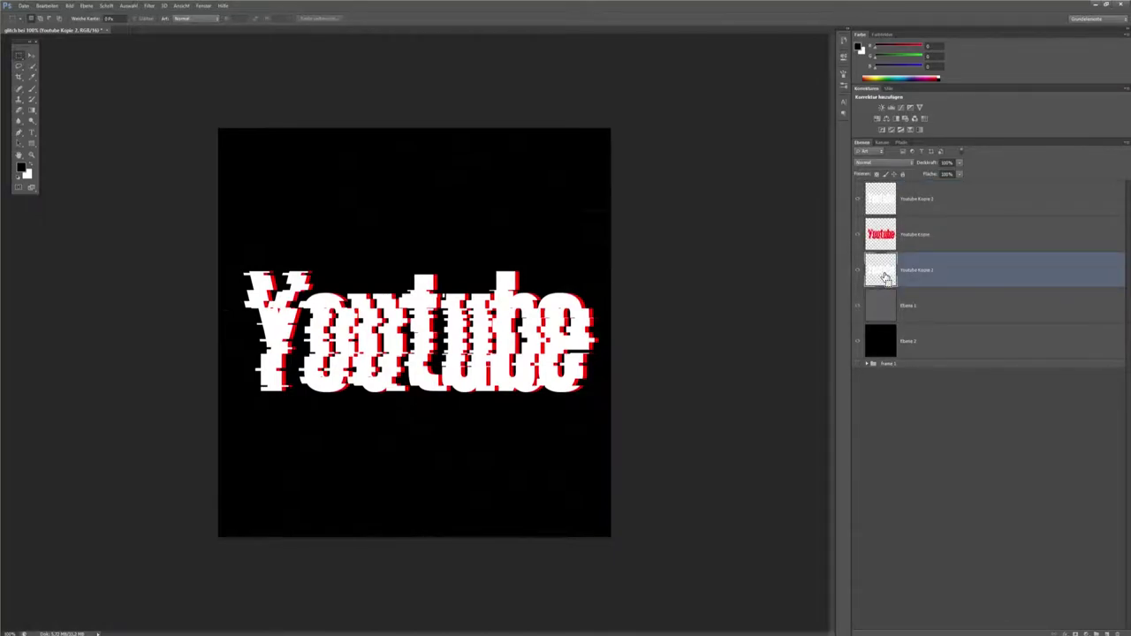
{"action": "left_click", "coordinate": [884, 277], "text": "ctrl"}
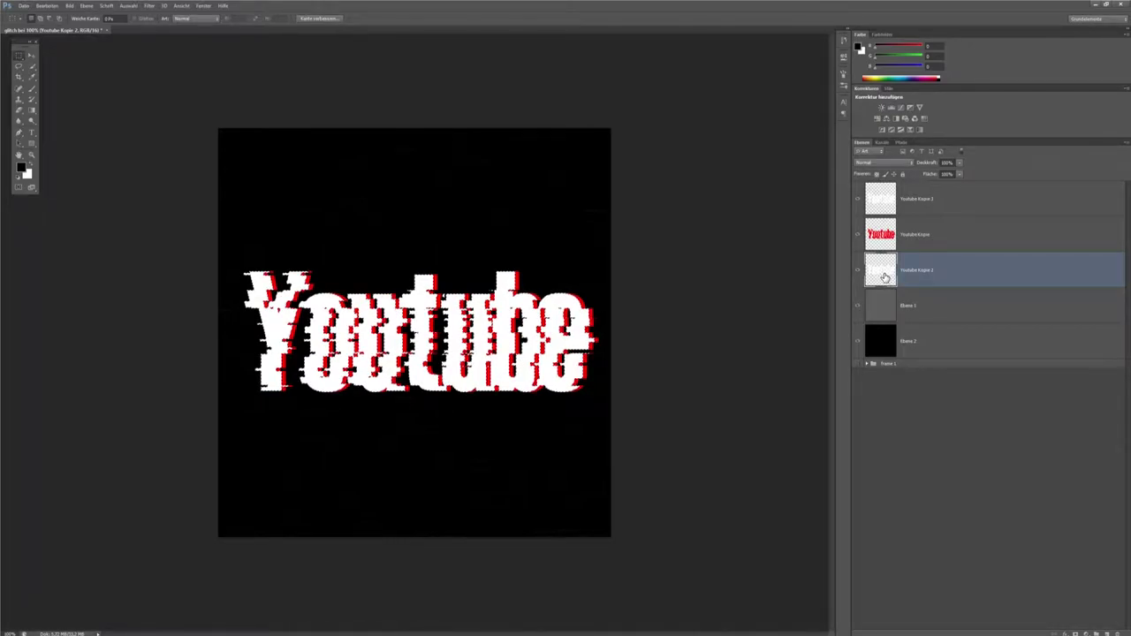
- Fill the Youtube Kopie 2 text with blue and clear the selection
{"action": "key", "text": "shift+F5"}
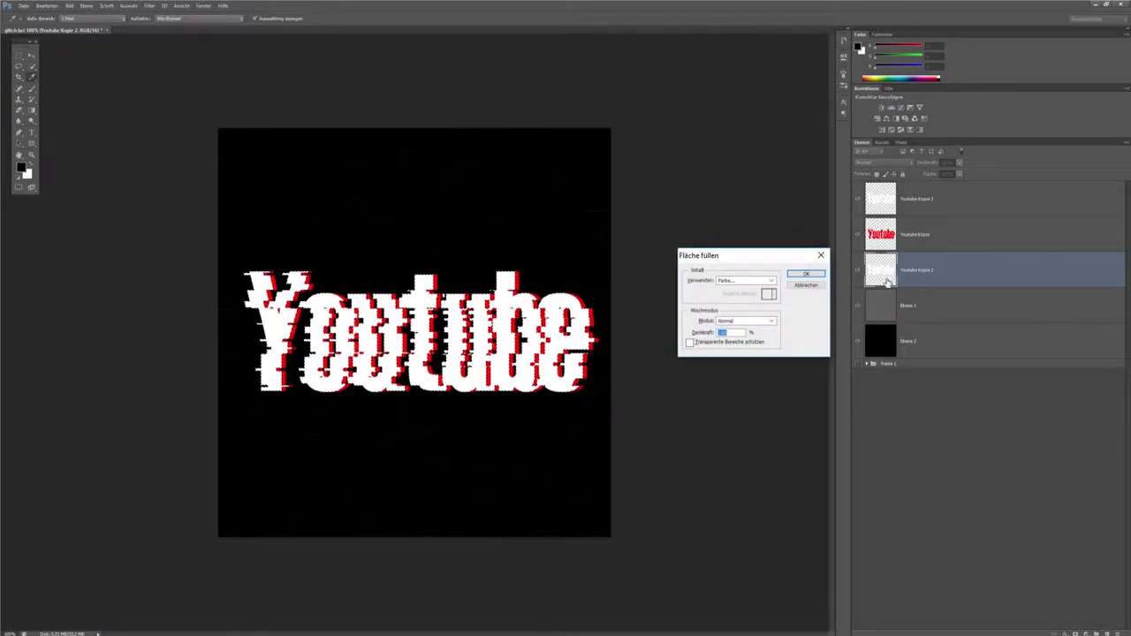
{"action": "left_click", "coordinate": [774, 281]}
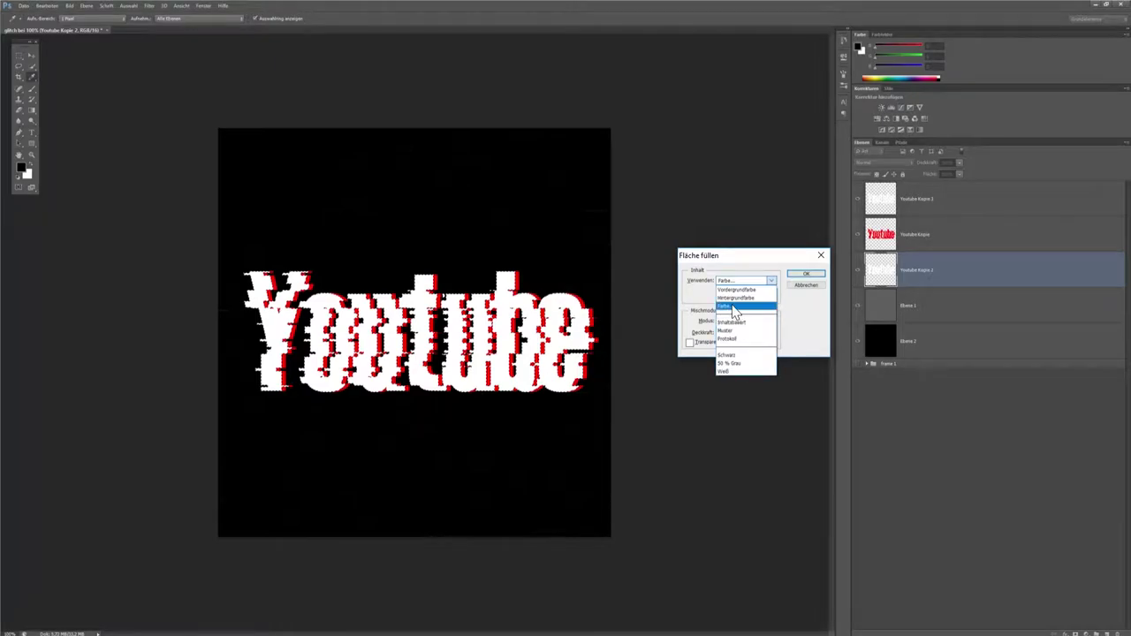
{"action": "left_click", "coordinate": [747, 301]}
{"action": "left_click_drag", "start_coordinate": [751, 305], "coordinate": [751, 297]}
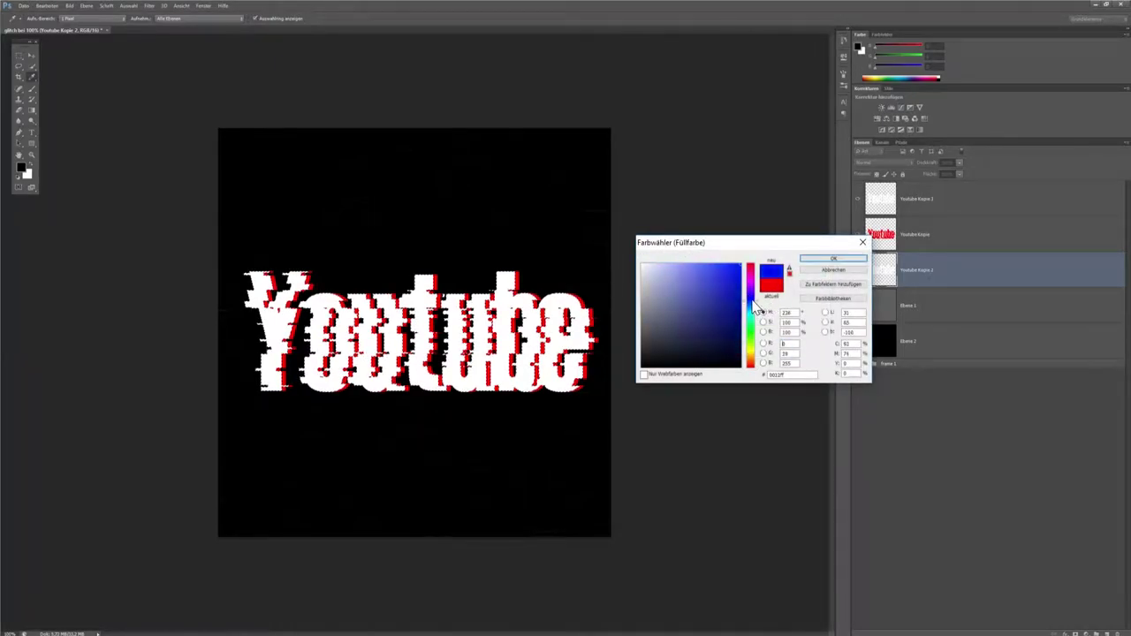
{"action": "left_click", "coordinate": [809, 261]}
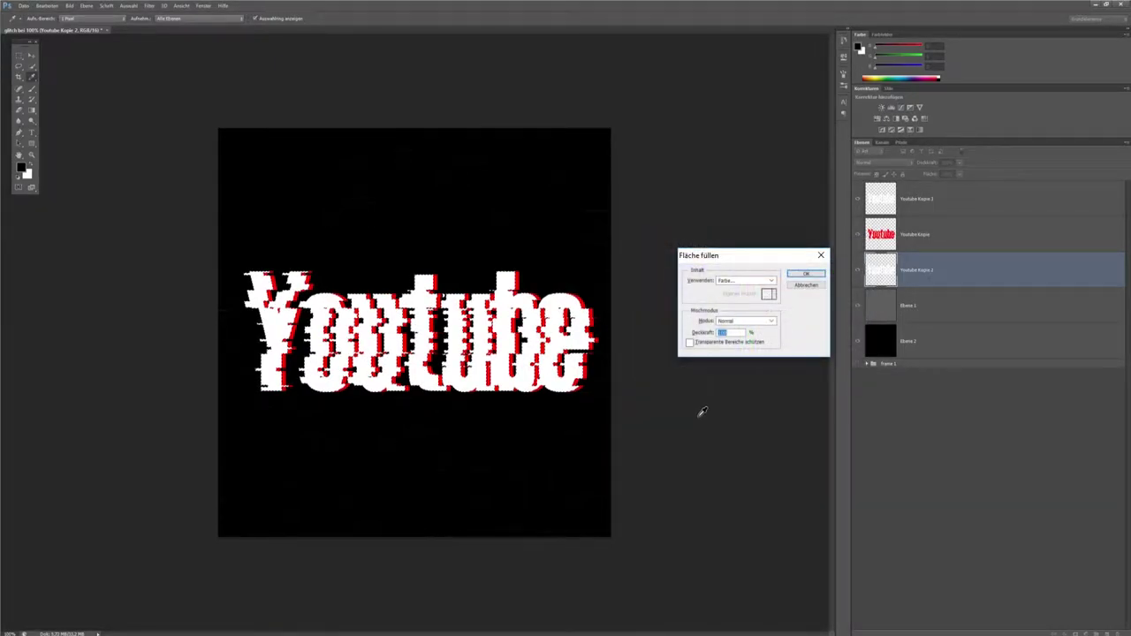
{"action": "left_click", "coordinate": [805, 276]}
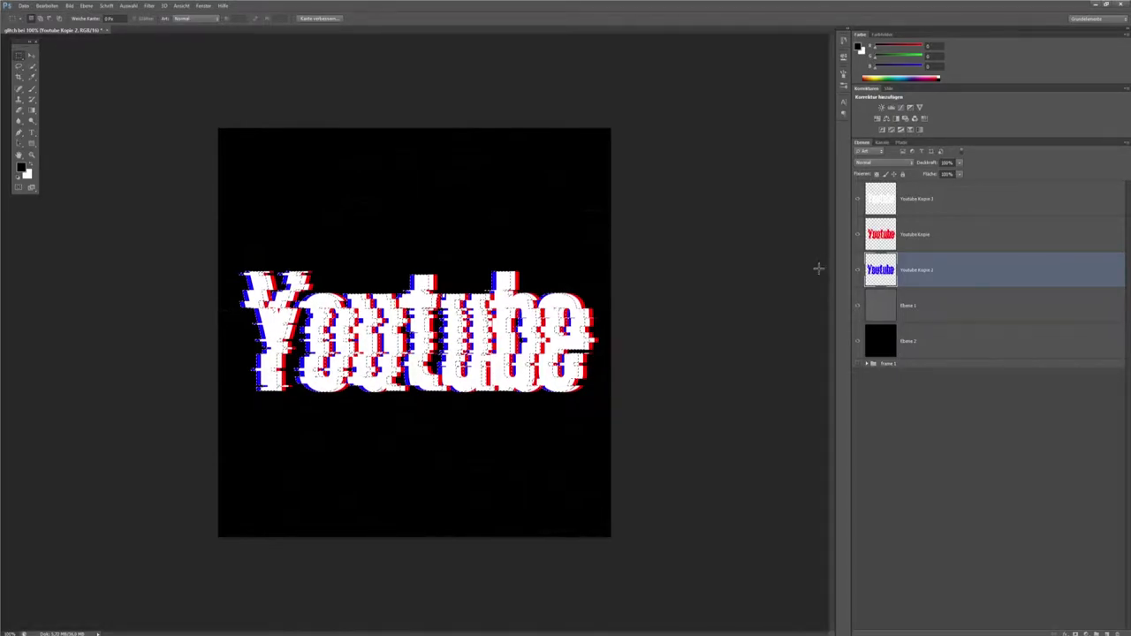
{"action": "left_click", "coordinate": [713, 277]}
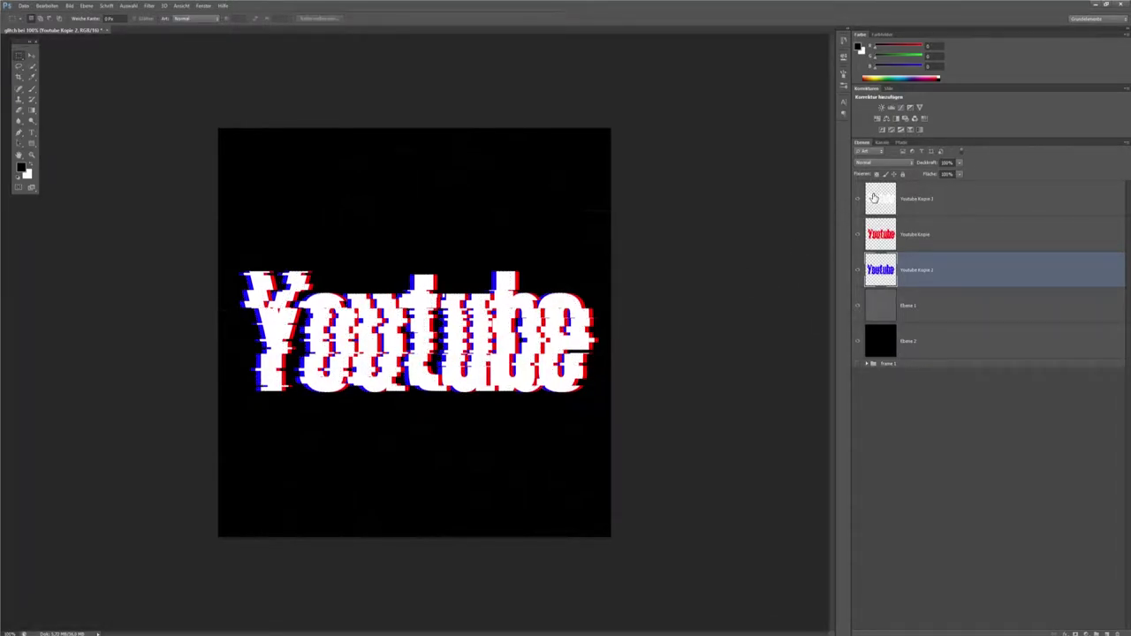
{"action": "left_click", "coordinate": [876, 199]}
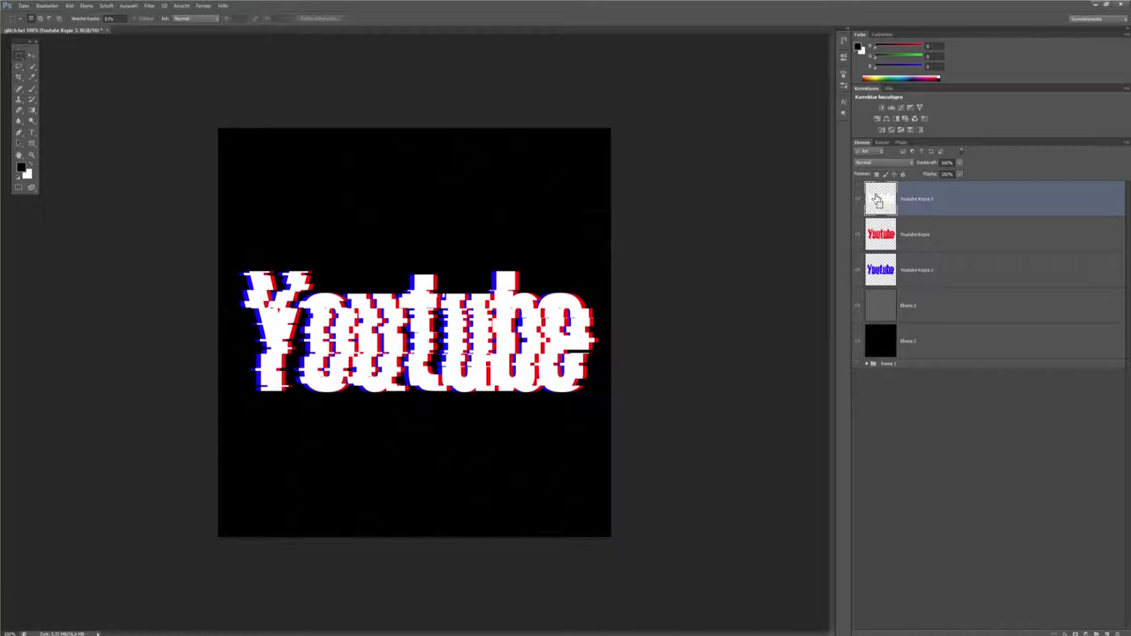
- Duplicate to Youtube Kopie 3, move it below the blue layer, and undo an accidental full-canvas green fill
{"action": "key", "text": "ctrl+j"}
{"action": "left_click_drag", "start_coordinate": [885, 237], "coordinate": [882, 305]}
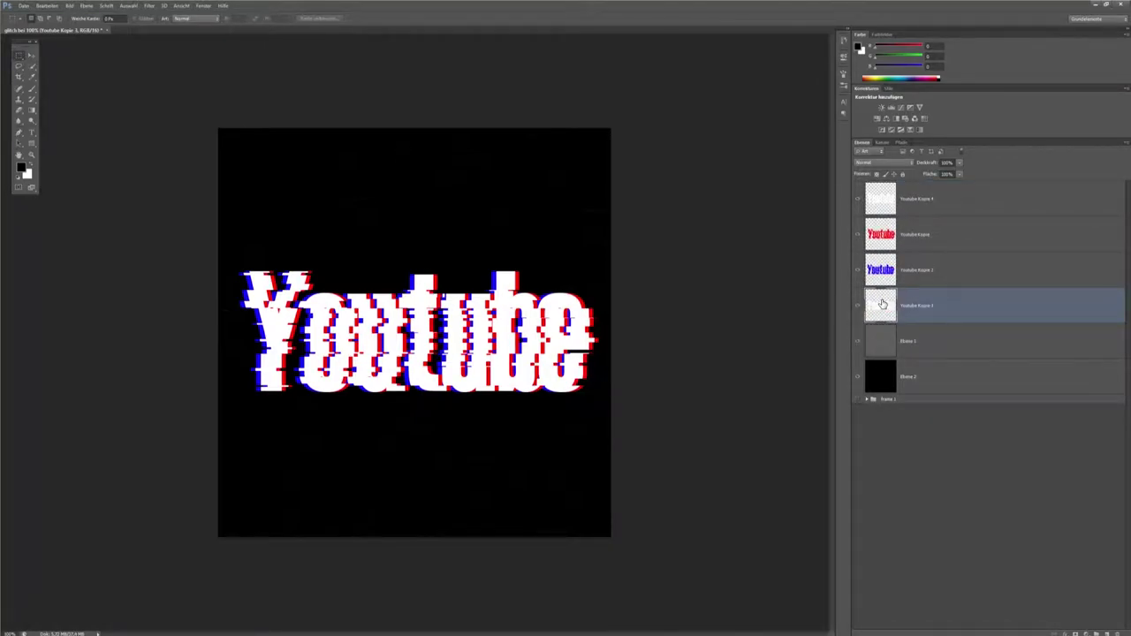
{"action": "key", "text": "shift+F5"}
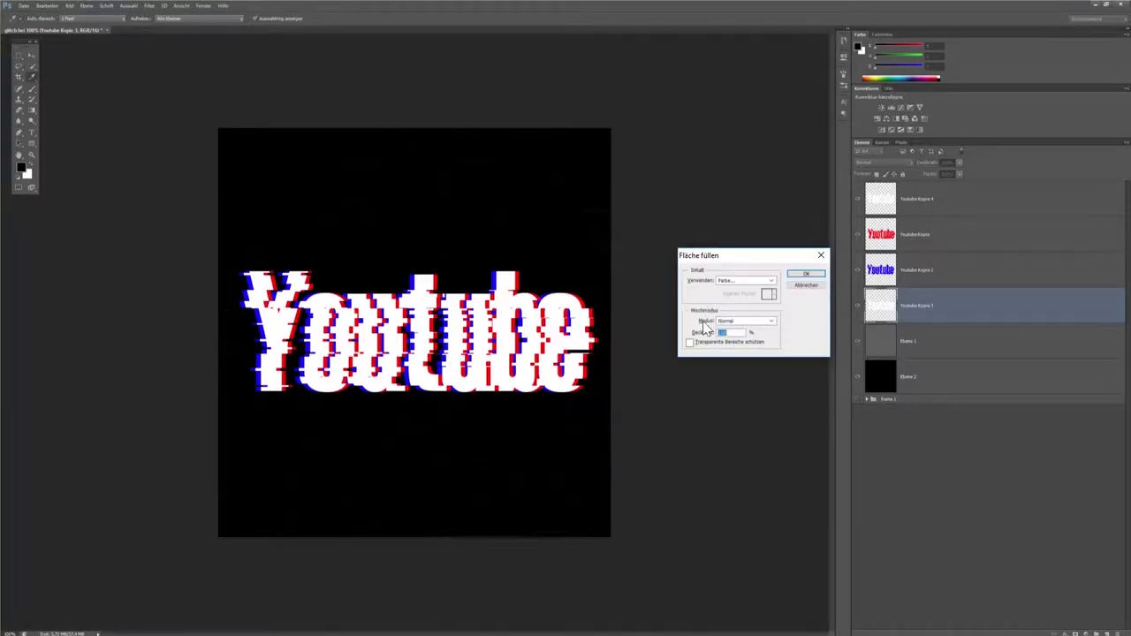
{"action": "left_click", "coordinate": [768, 281]}
{"action": "left_click", "coordinate": [747, 306]}
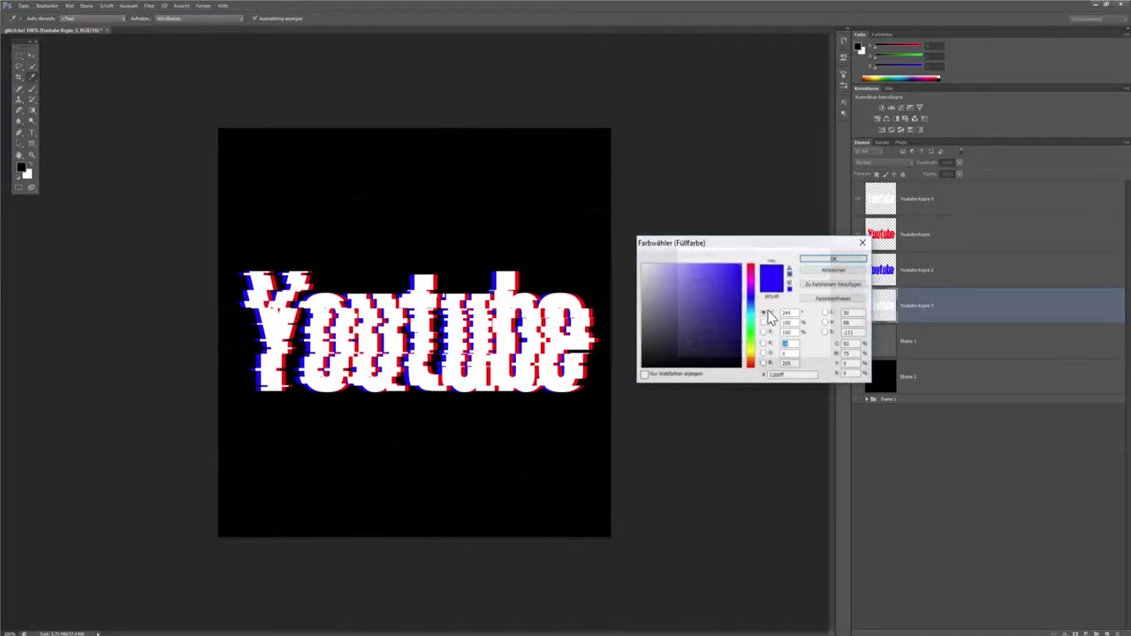
{"action": "left_click", "coordinate": [754, 336]}
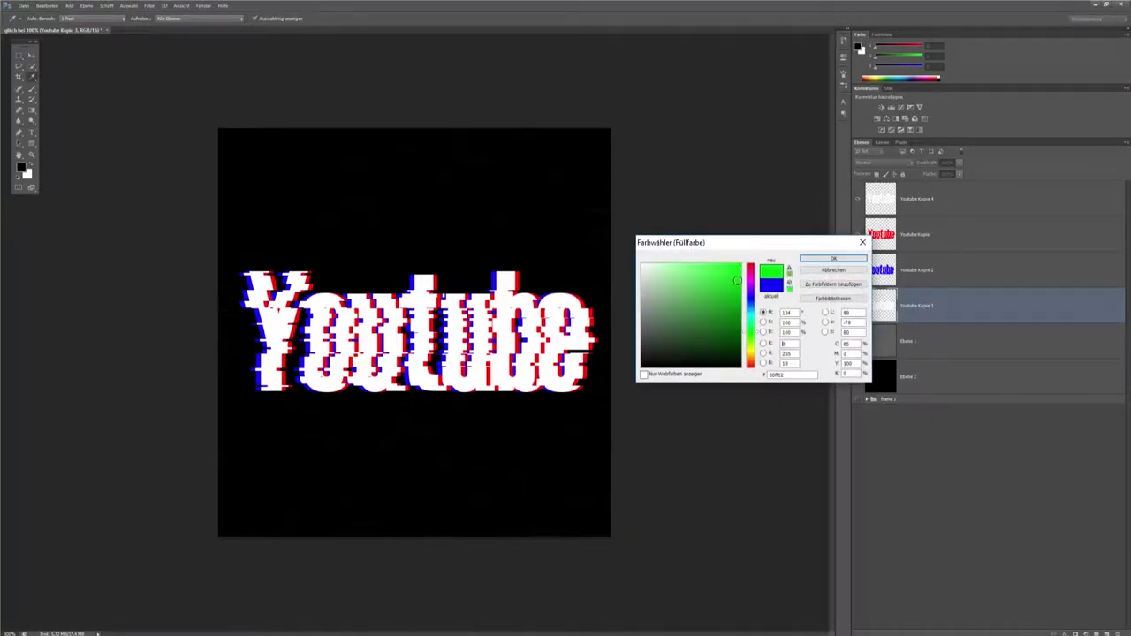
{"action": "left_click", "coordinate": [831, 258]}
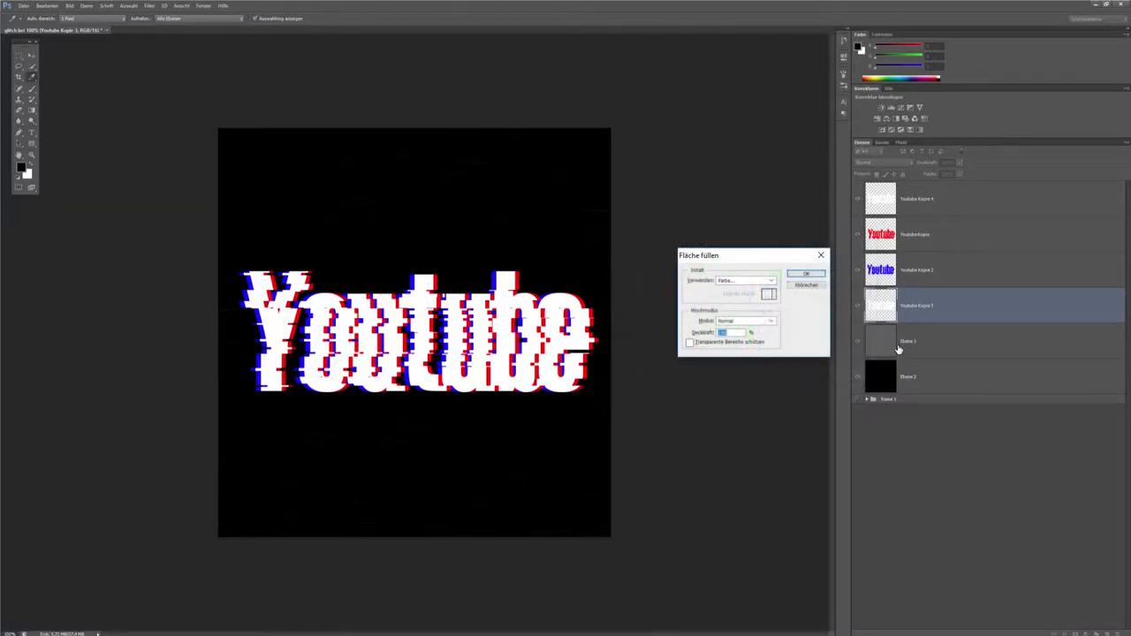
{"action": "left_click", "coordinate": [806, 278]}
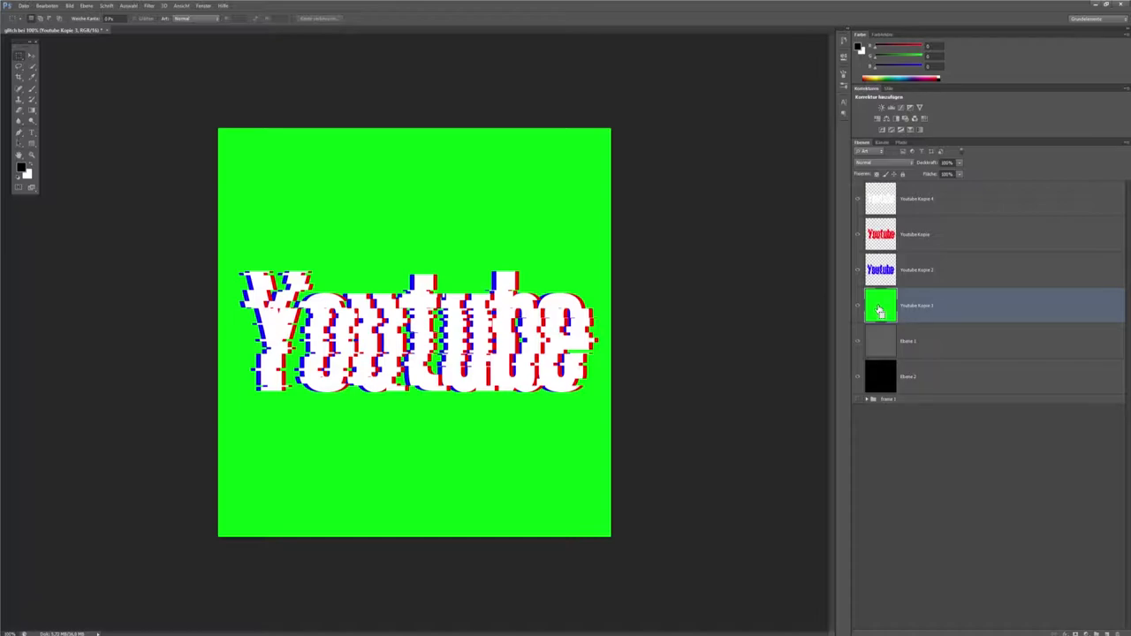
{"action": "key", "text": "ctrl+z"}
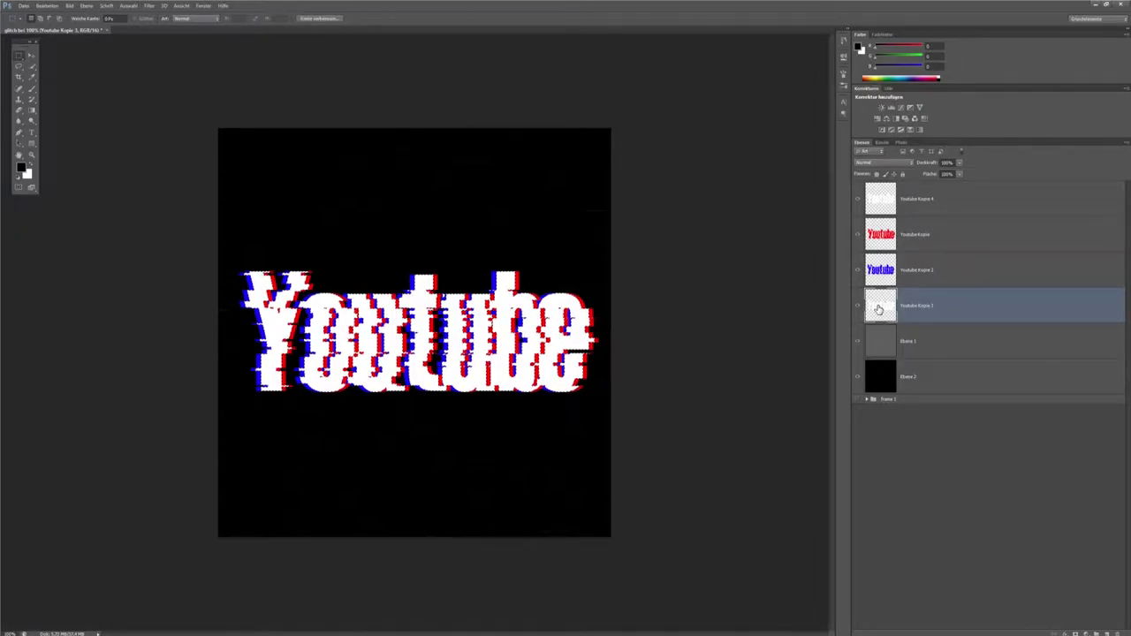
- Fill only the Youtube Kopie 3 text with green and deselect
{"action": "key", "text": "shift+F5"}
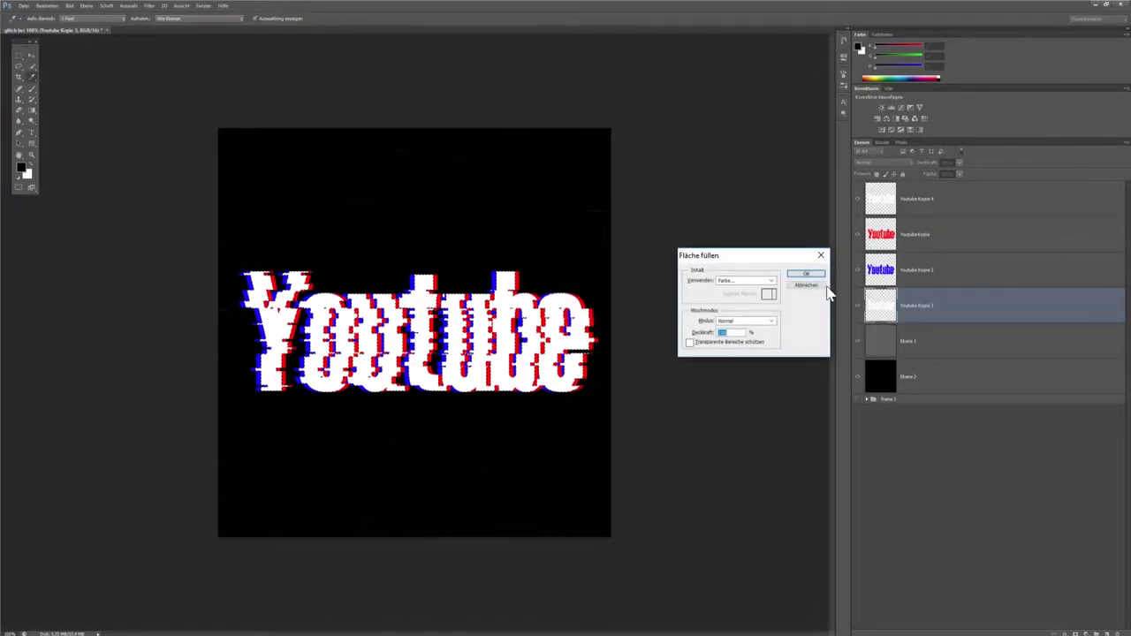
{"action": "left_click", "coordinate": [767, 282]}
{"action": "left_click", "coordinate": [761, 299]}
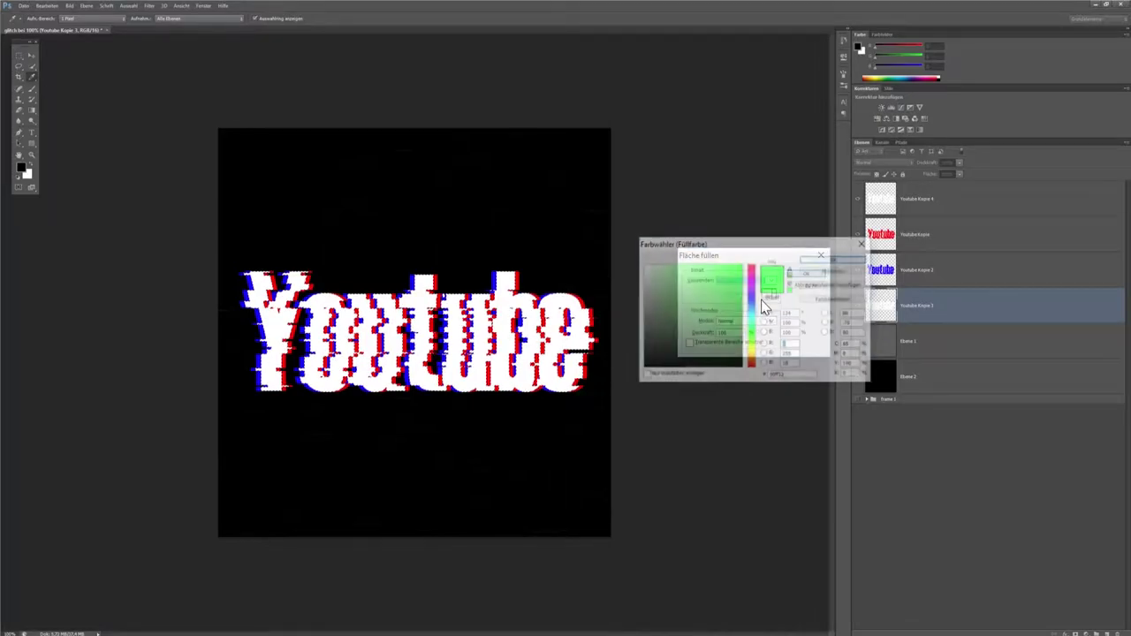
{"action": "left_click", "coordinate": [831, 260]}
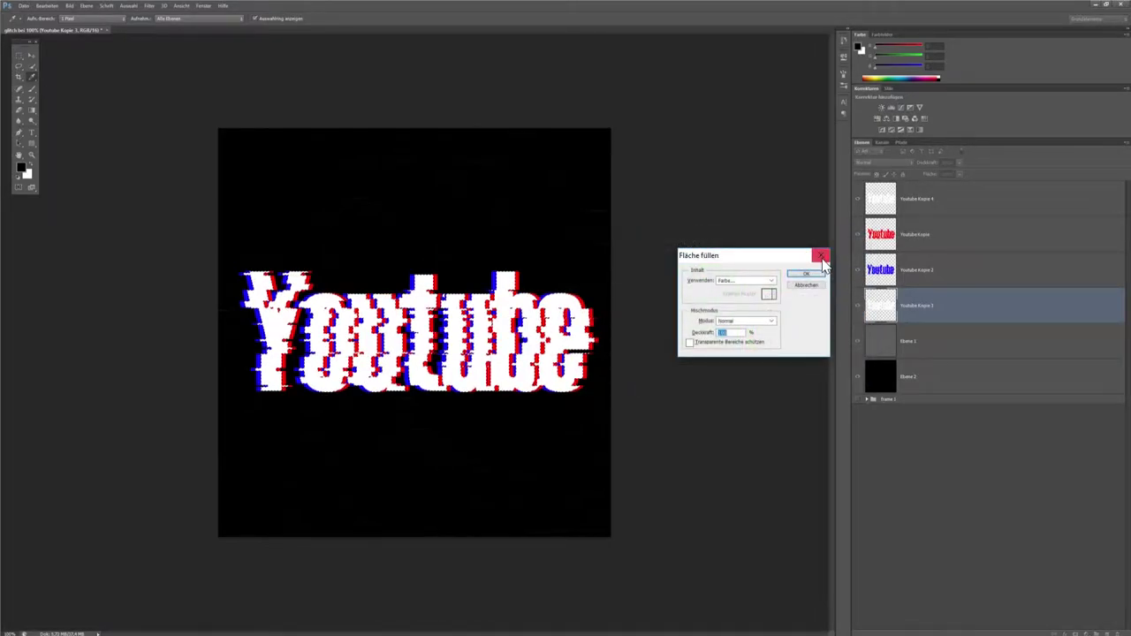
{"action": "left_click", "coordinate": [805, 272]}
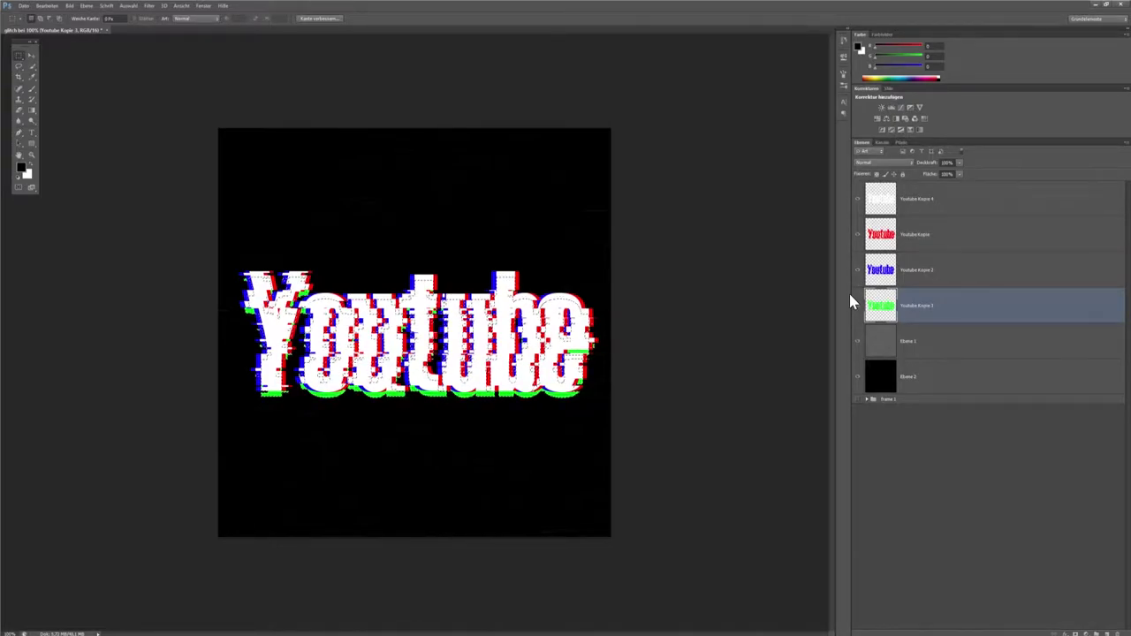
{"action": "key", "text": "ctrl+d"}
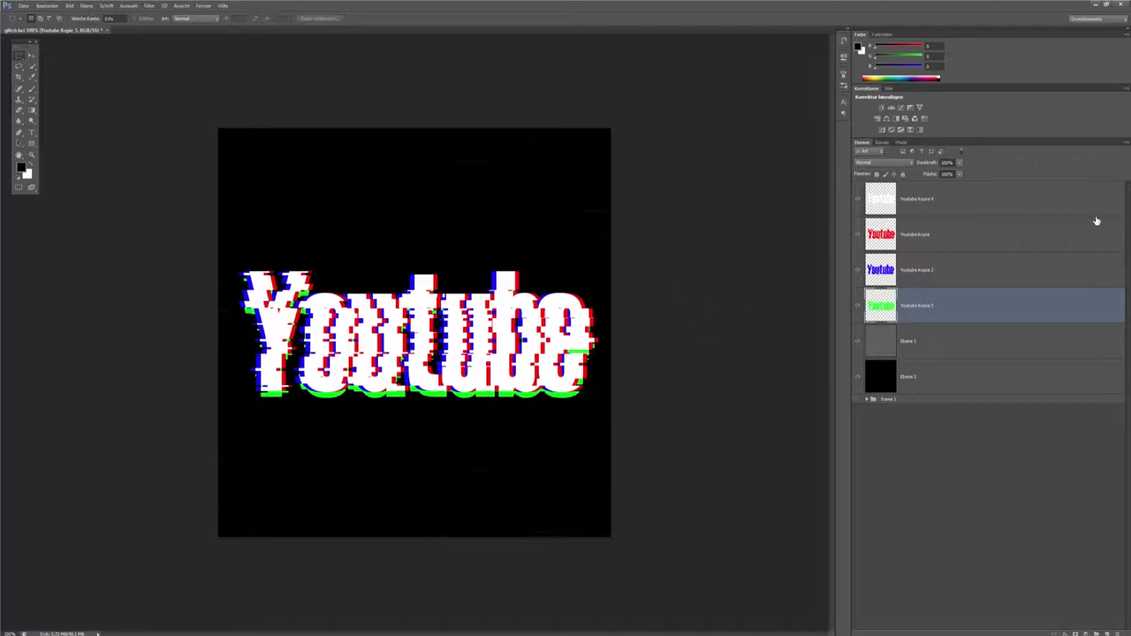
- Give the green Youtube Kopie 3 layer a Bewegungsunschärfe with Abstand 20 pixels at 0°
{"action": "left_click", "coordinate": [981, 234]}
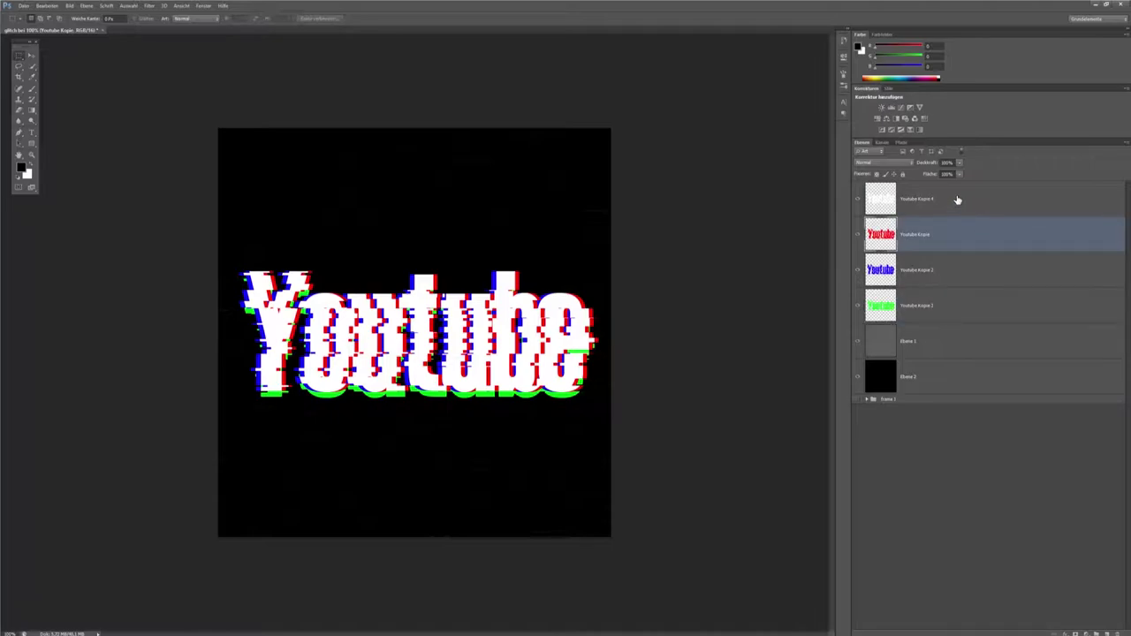
{"action": "left_click", "coordinate": [961, 208]}
{"action": "left_click", "coordinate": [957, 275]}
{"action": "left_click", "coordinate": [948, 318]}
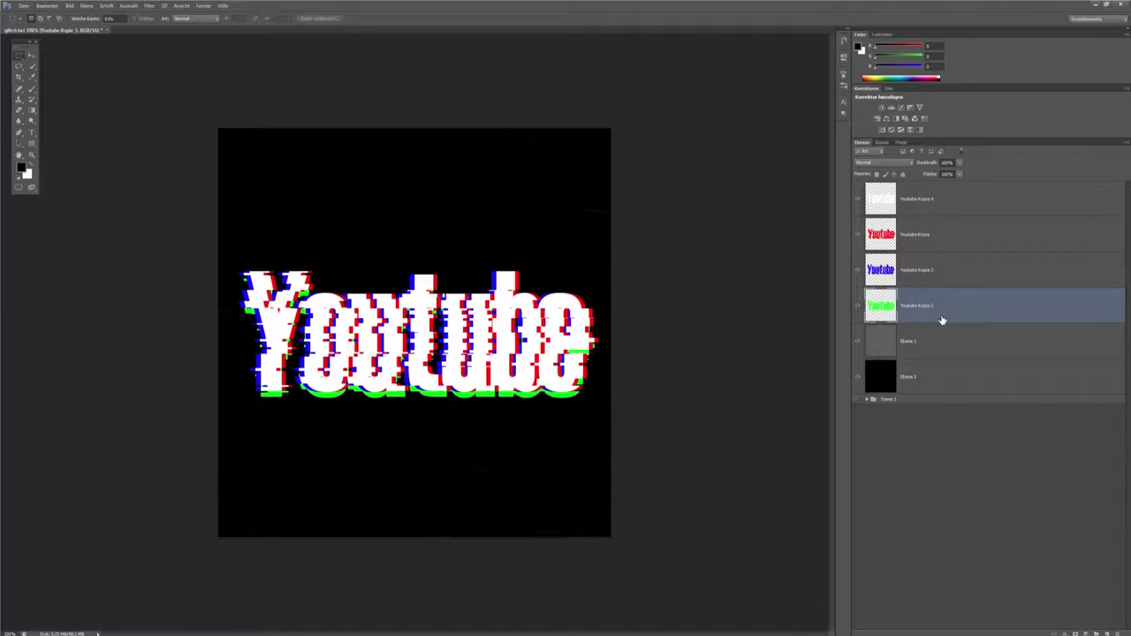
{"action": "left_click", "coordinate": [148, 6]}
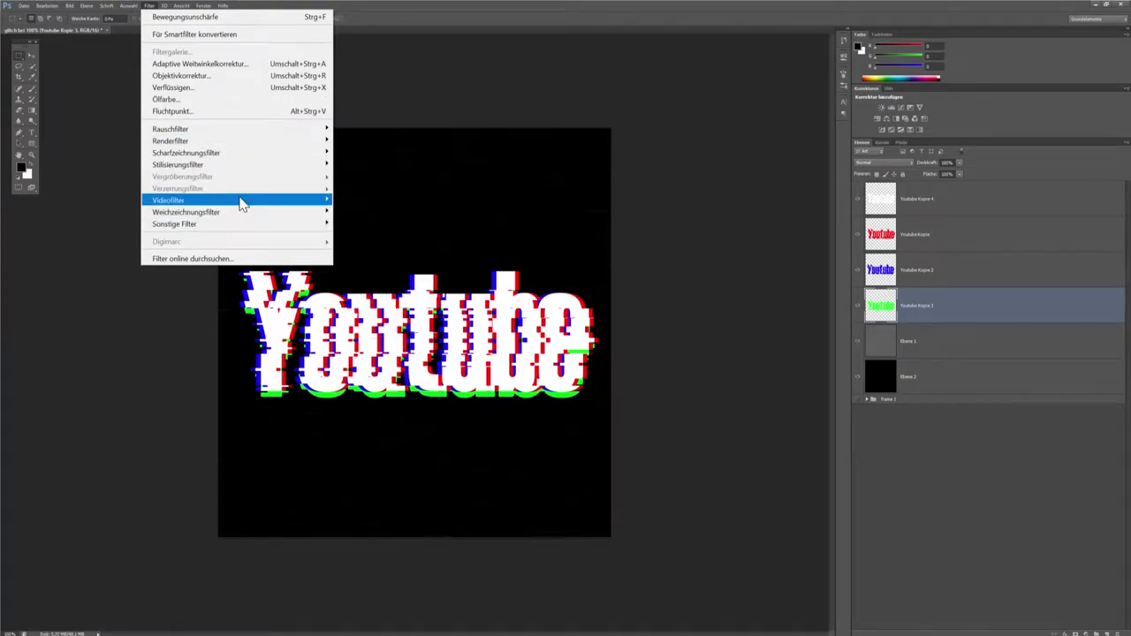
{"action": "mouse_move", "coordinate": [186, 212]}
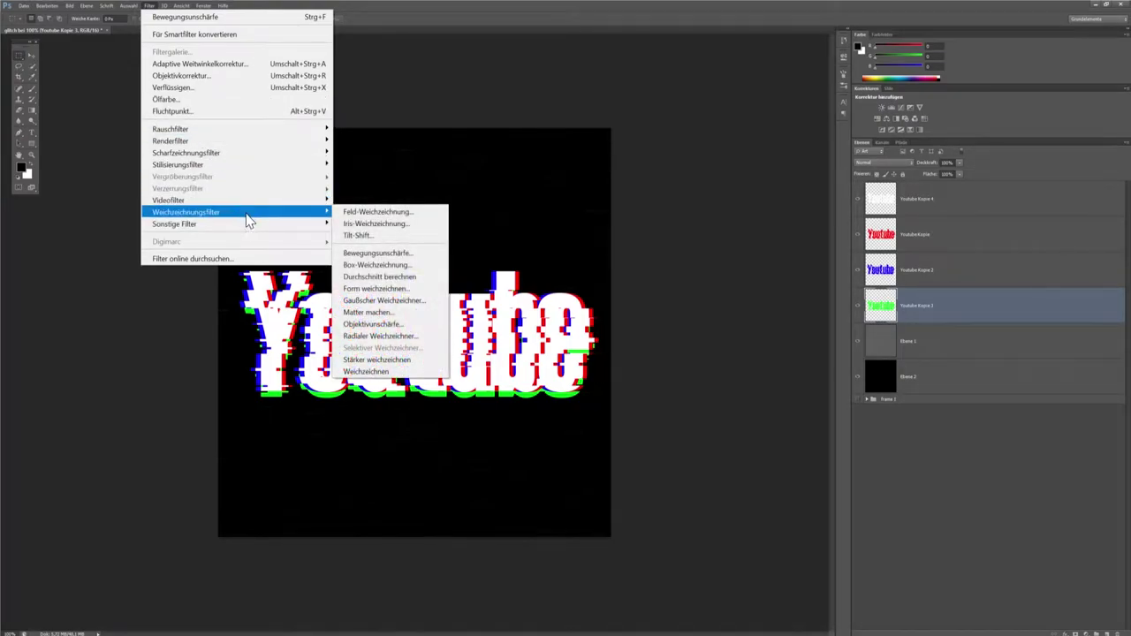
{"action": "left_click", "coordinate": [384, 252]}
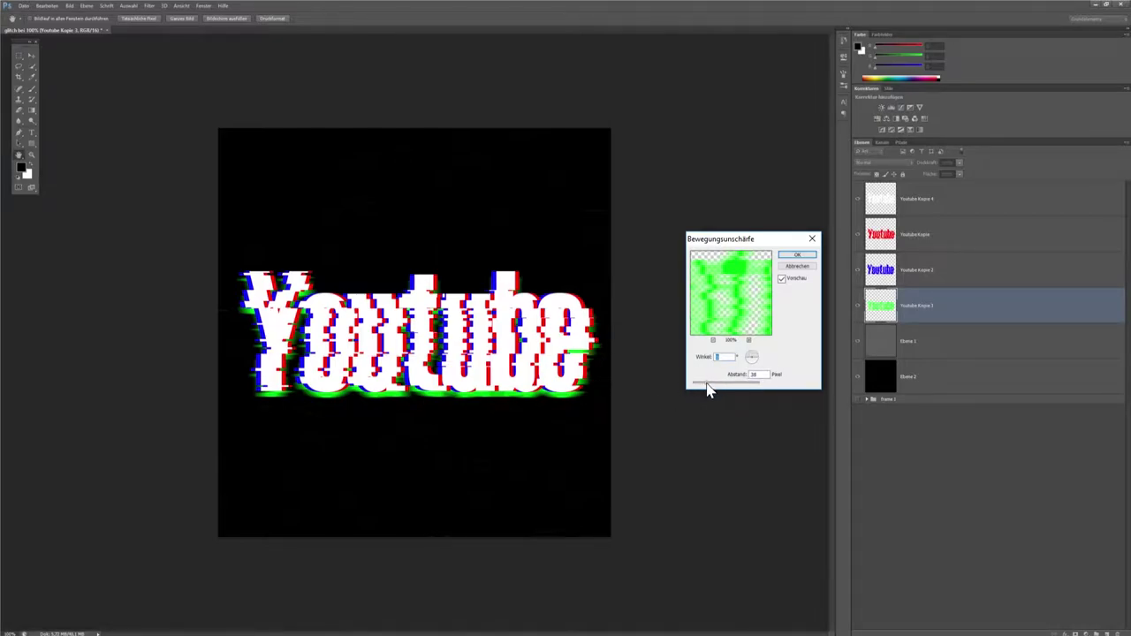
{"action": "left_click_drag", "start_coordinate": [707, 391], "coordinate": [701, 391]}
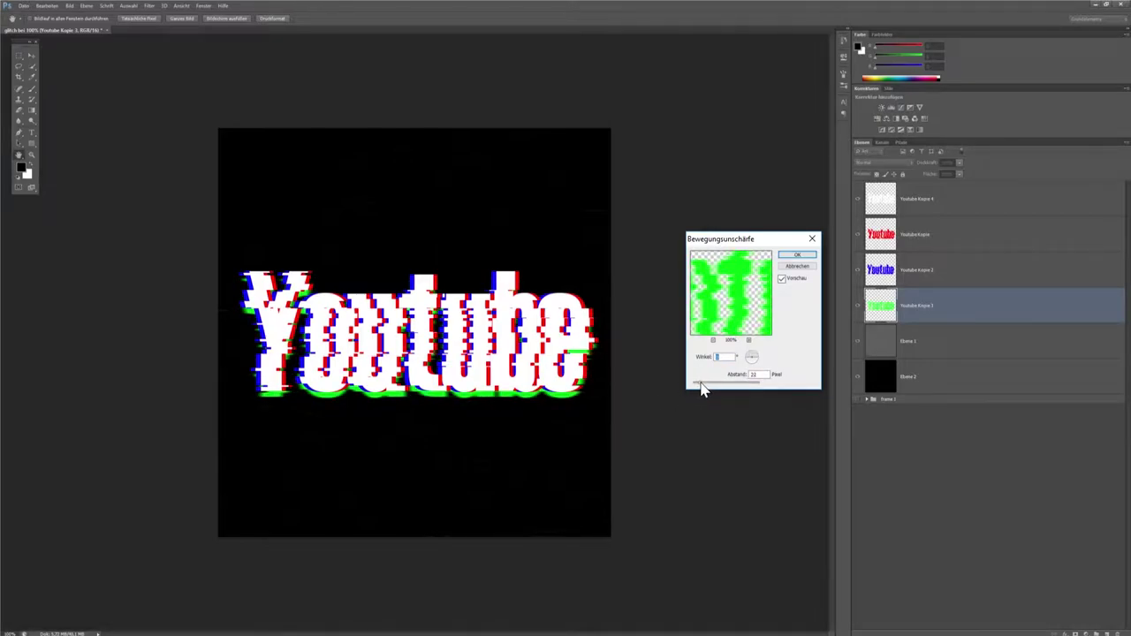
{"action": "double_click", "coordinate": [754, 374]}
{"action": "type", "text": "20"}
{"action": "left_click", "coordinate": [797, 254]}
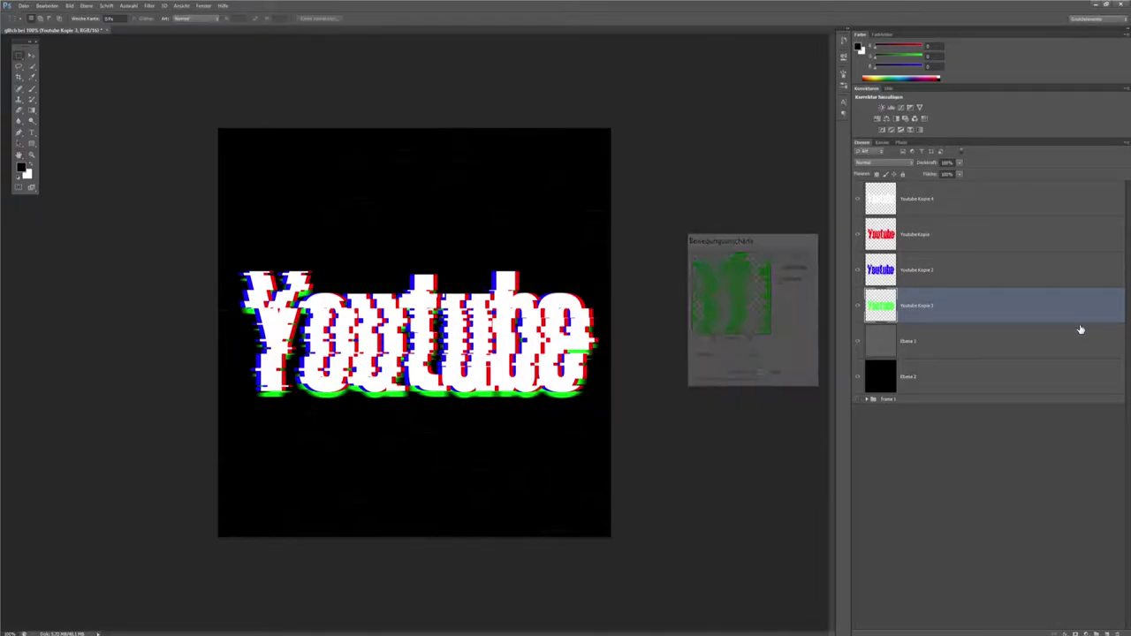
- Apply the 20-pixel Bewegungsunschärfe to the blue Youtube Kopie 2 layer
{"action": "left_click", "coordinate": [994, 284]}
{"action": "left_click", "coordinate": [128, 6]}
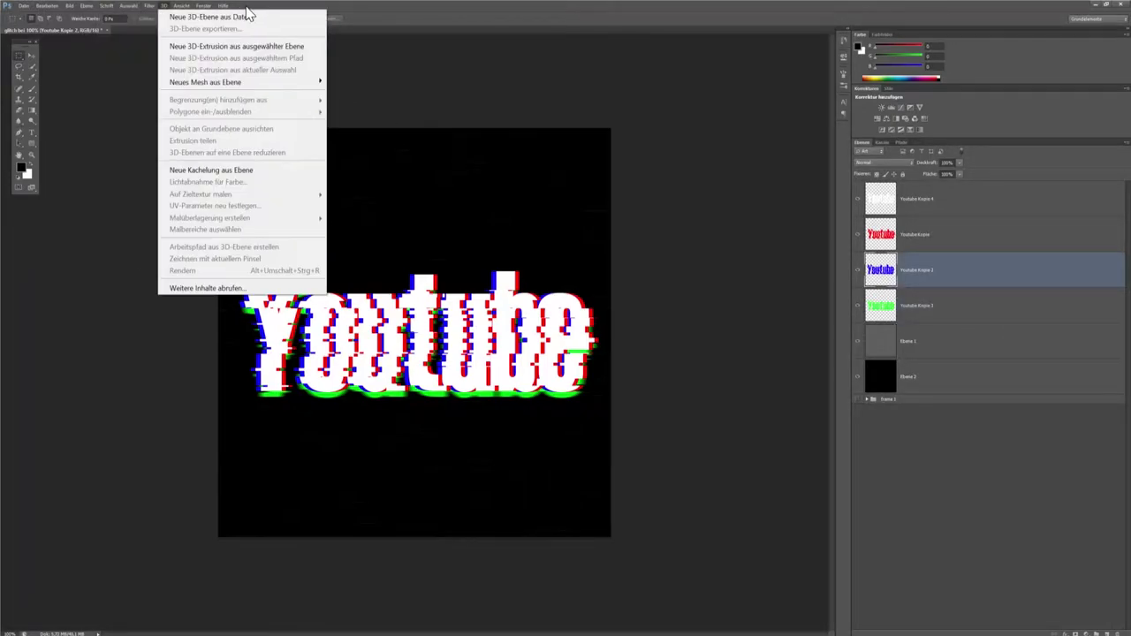
{"action": "mouse_move", "coordinate": [183, 212]}
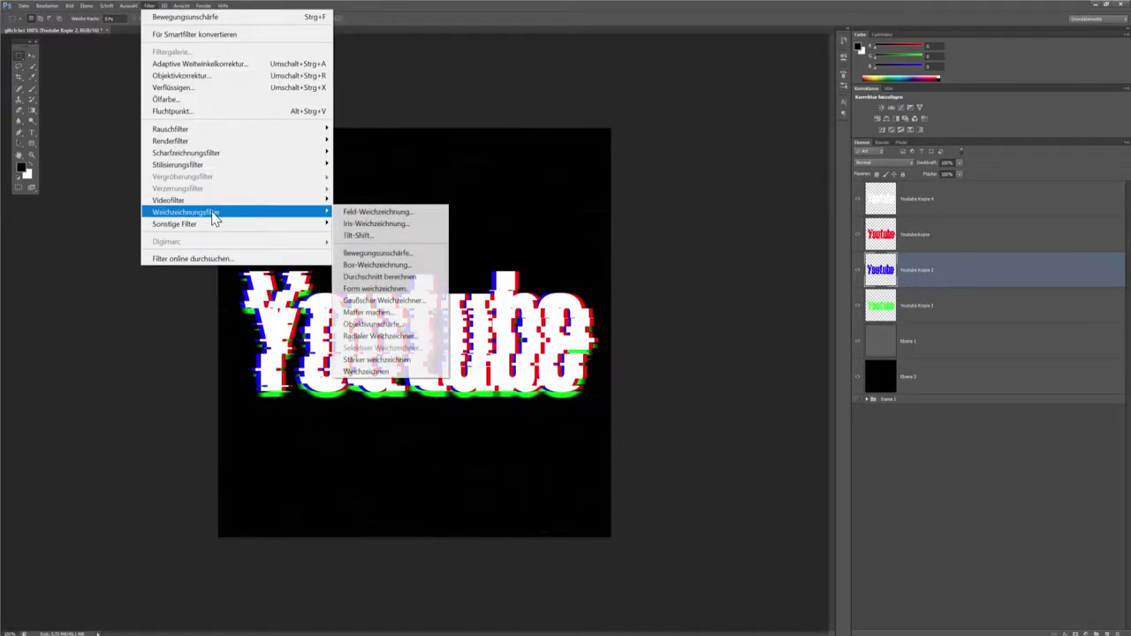
{"action": "left_click", "coordinate": [395, 253]}
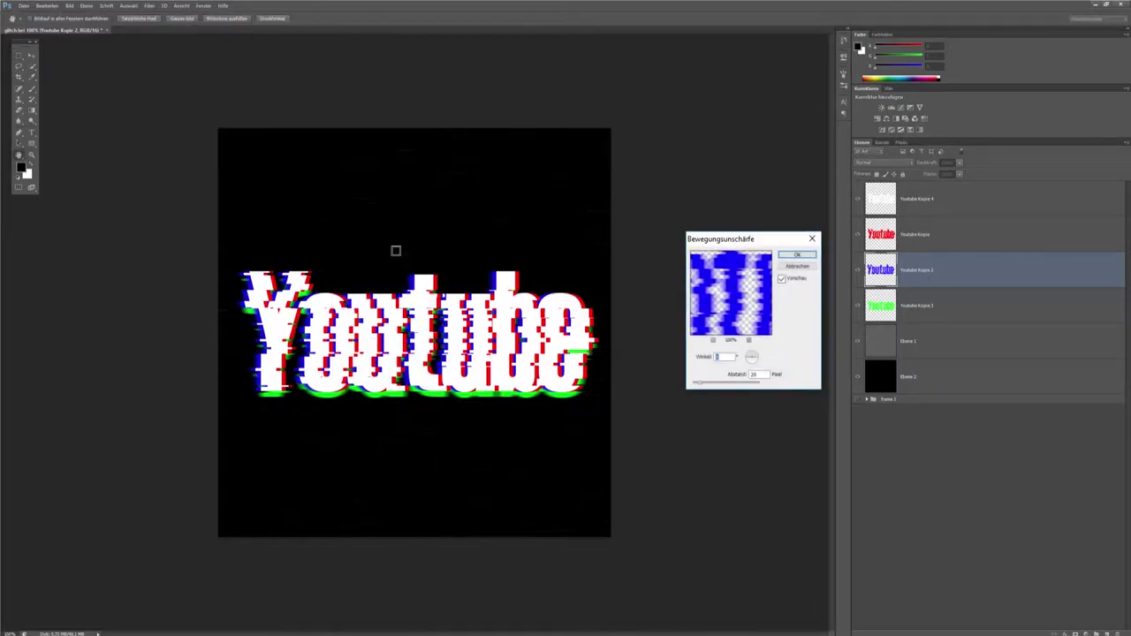
{"action": "left_click", "coordinate": [797, 256]}
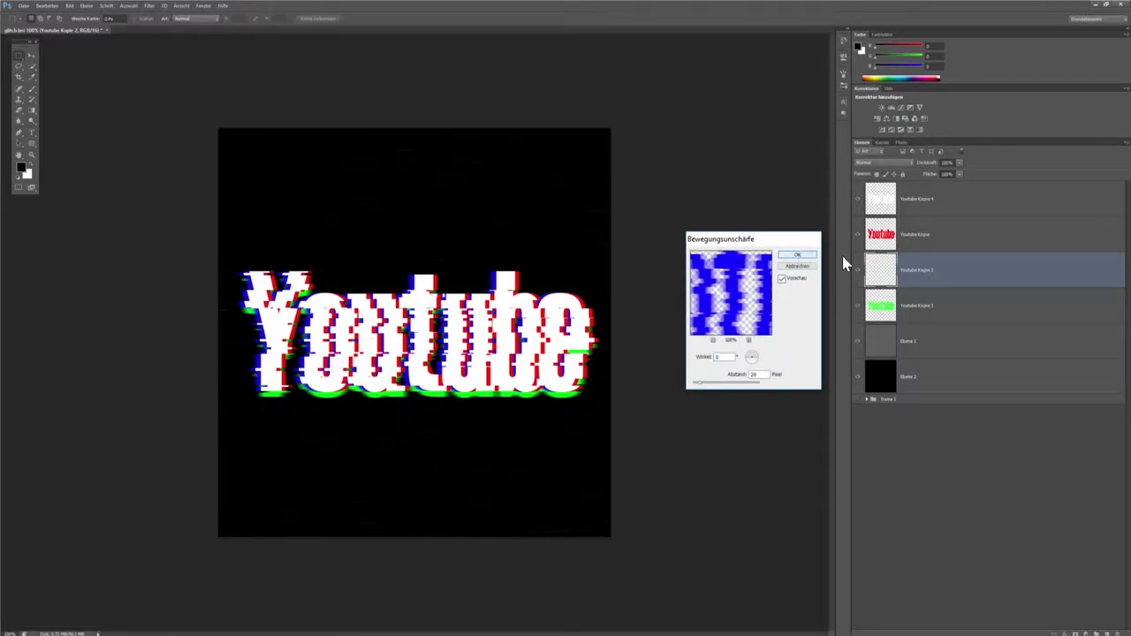
- Apply the same 20-pixel Bewegungsunschärfe to the red Youtube Kopie layer
{"action": "left_click", "coordinate": [940, 235]}
{"action": "left_click", "coordinate": [151, 7]}
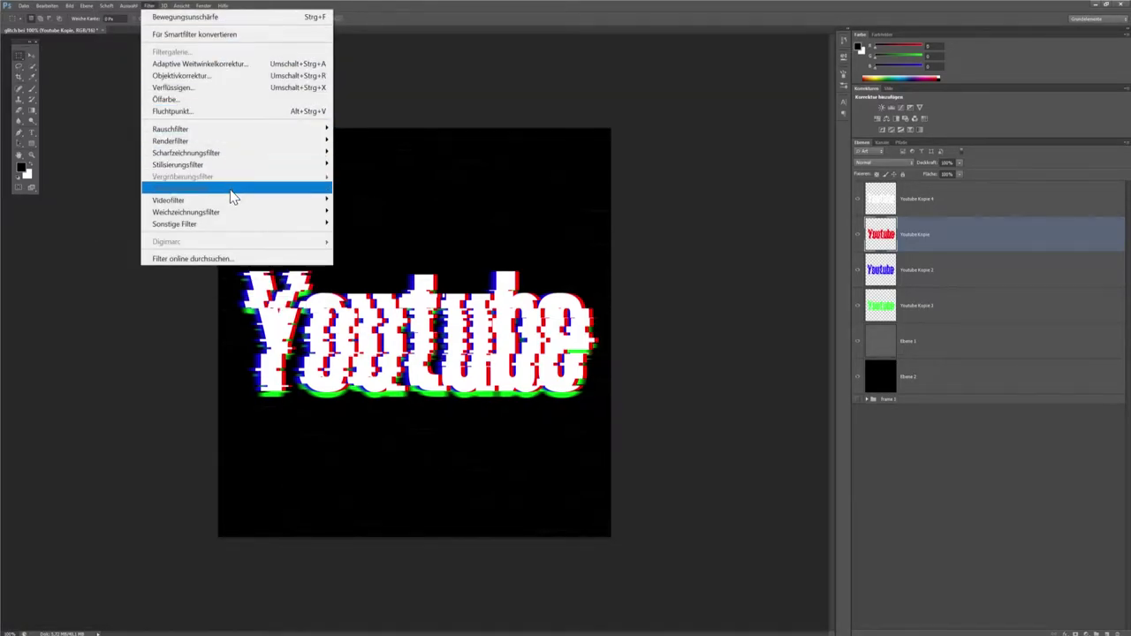
{"action": "mouse_move", "coordinate": [186, 212]}
{"action": "left_click", "coordinate": [427, 255]}
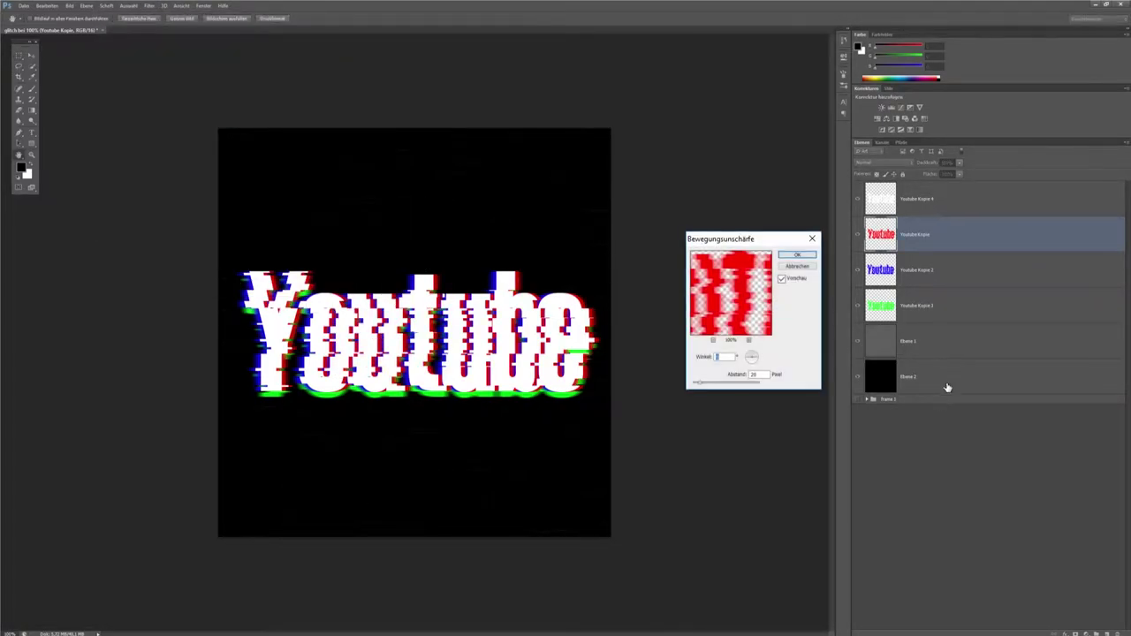
{"action": "left_click", "coordinate": [797, 255]}
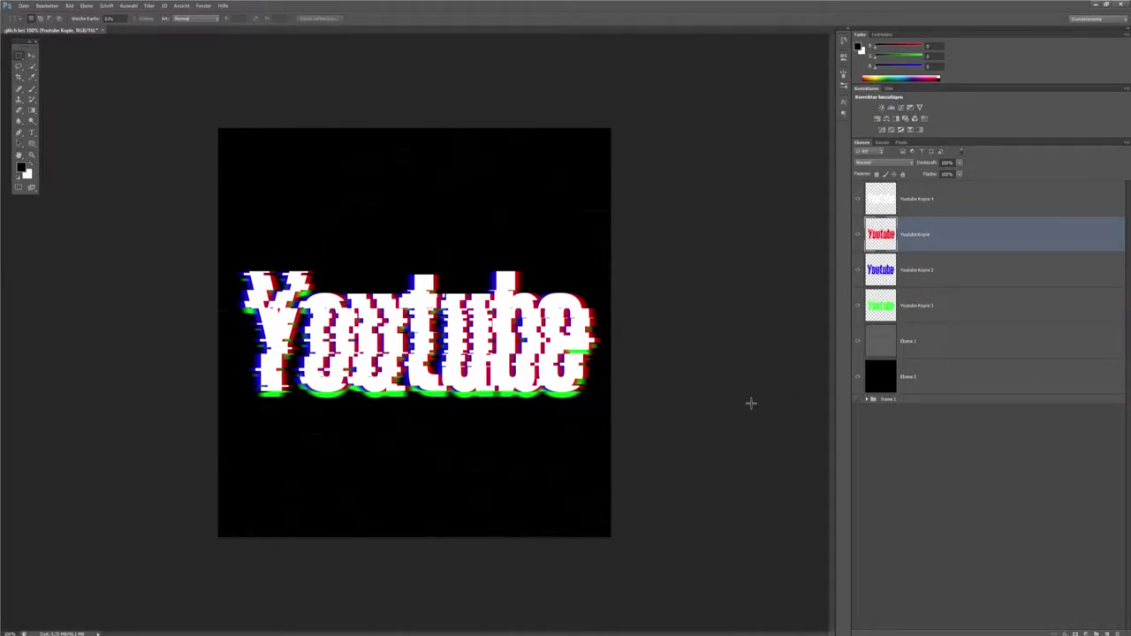
{"action": "left_click", "coordinate": [961, 203]}
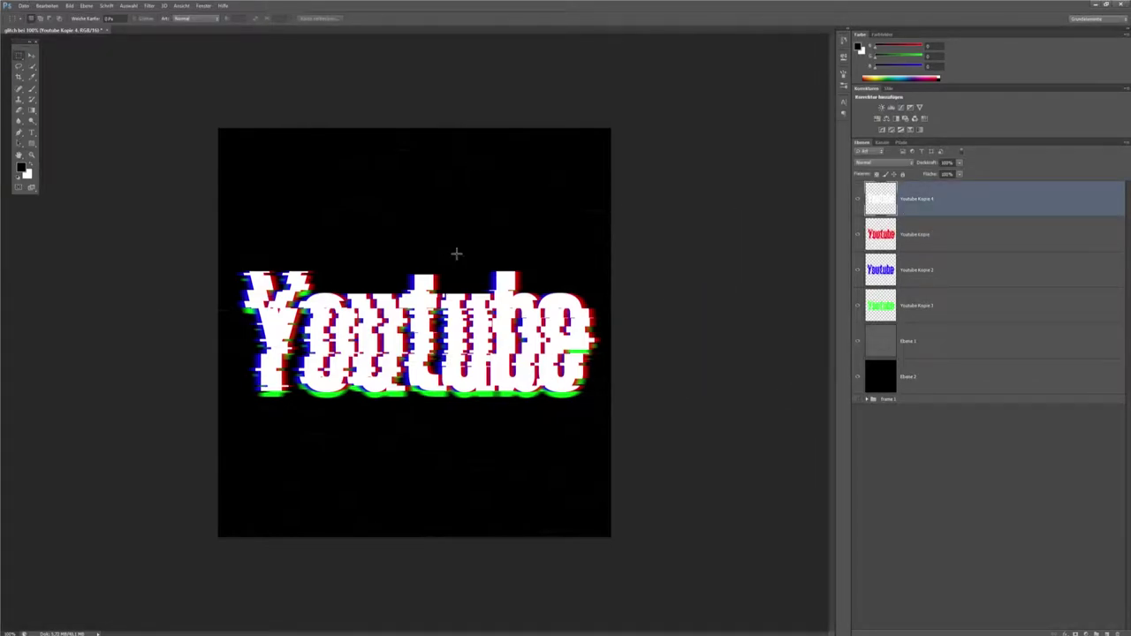
- Blur the white Youtube Kopie 4 lettering with a 5-pixel Bewegungsunschärfe
{"action": "left_click", "coordinate": [147, 6]}
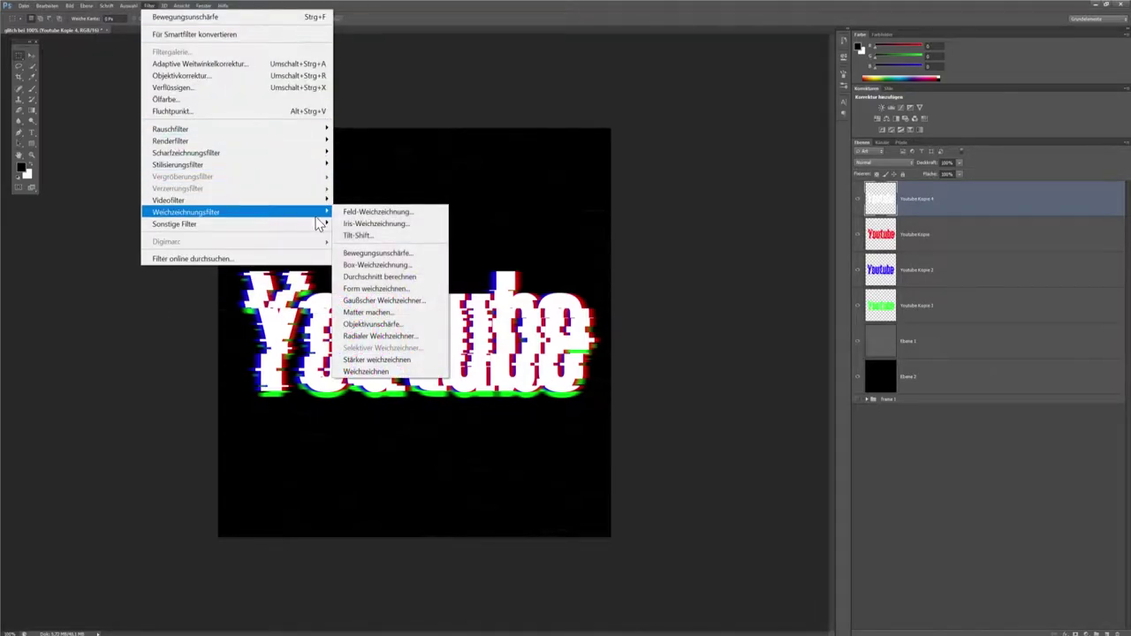
{"action": "left_click", "coordinate": [389, 254]}
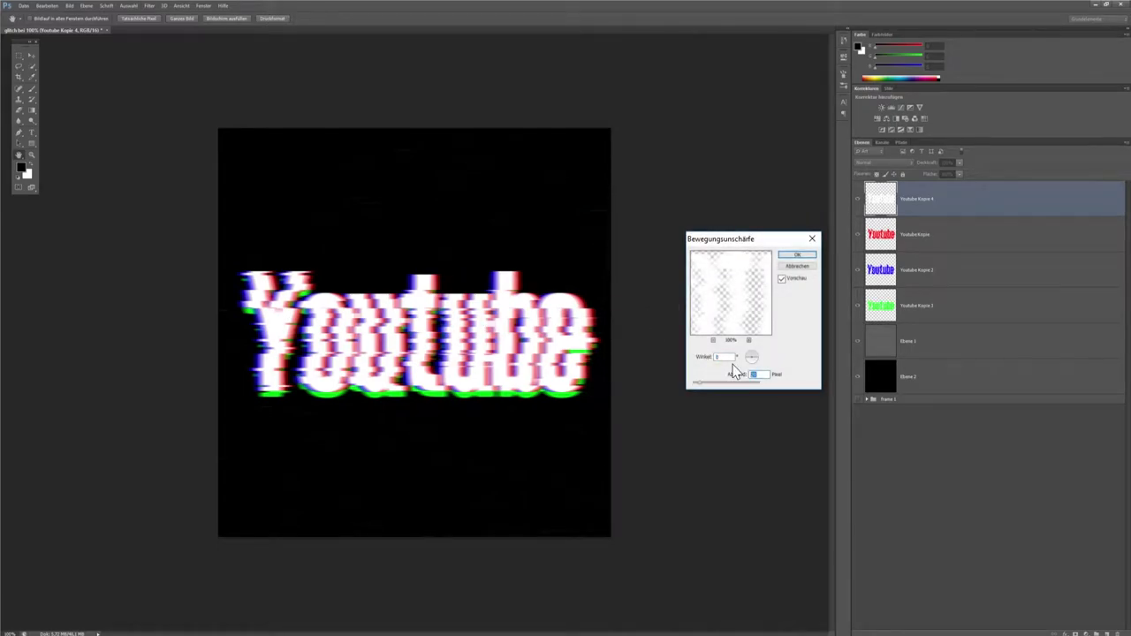
{"action": "key", "text": "Tab"}
{"action": "type", "text": "10"}
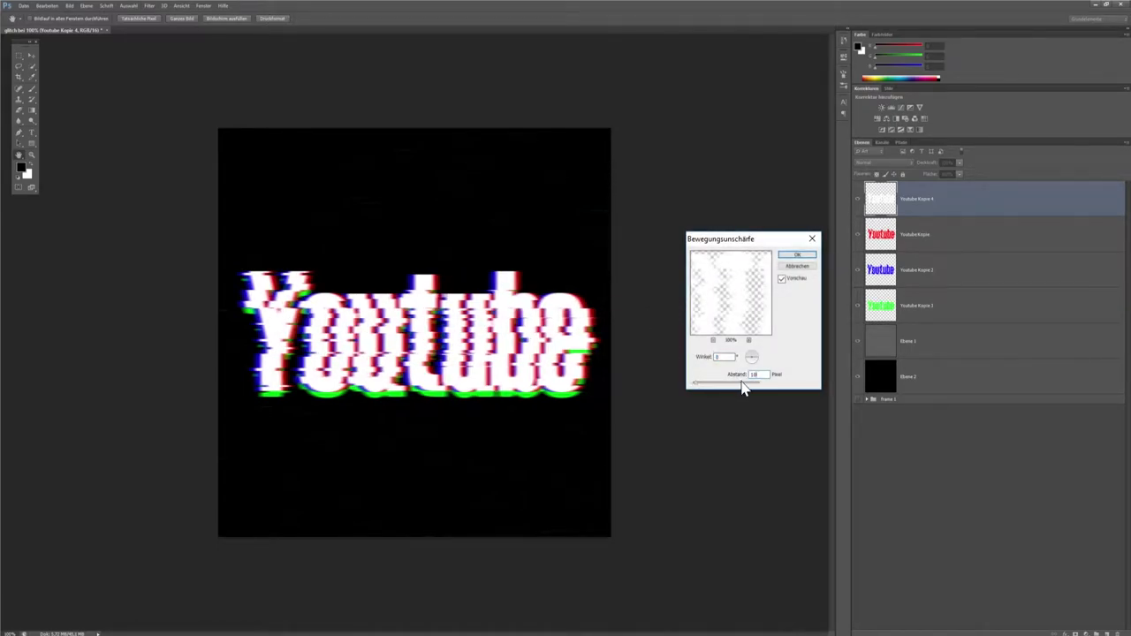
{"action": "type", "text": "5"}
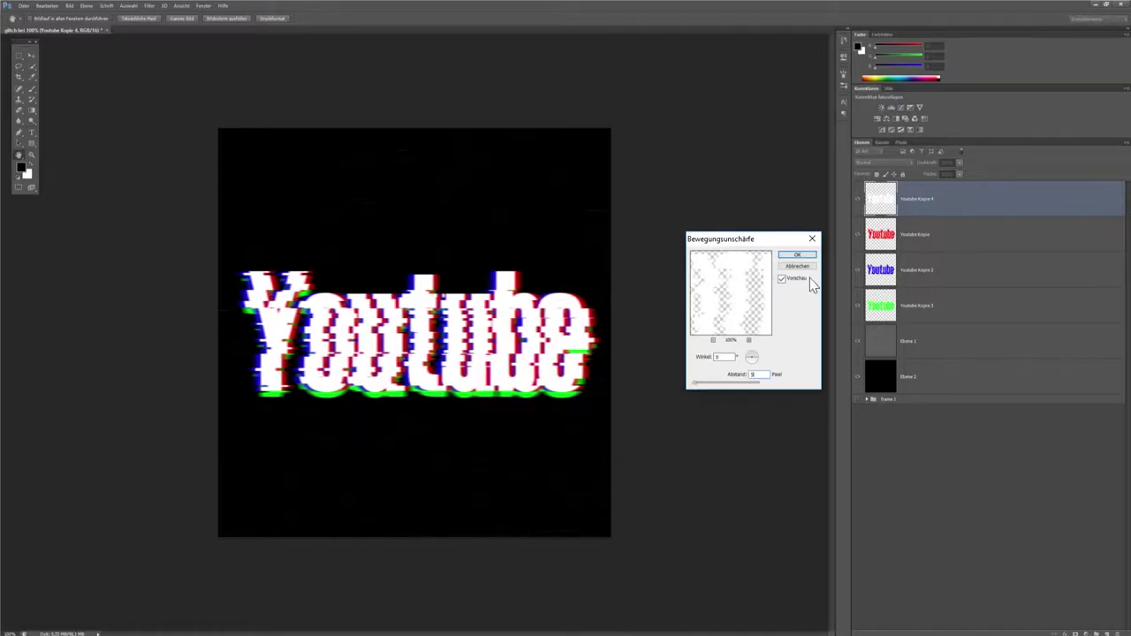
{"action": "left_click", "coordinate": [798, 255]}
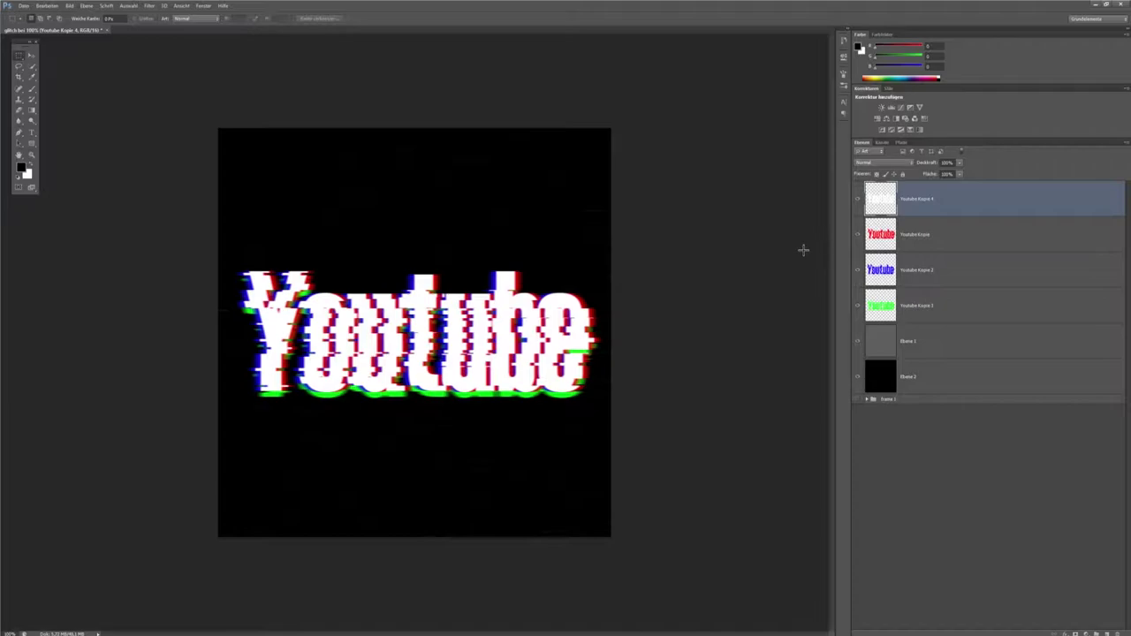
- Put all layers down to Ebene 2 into a new group named Frame 2
{"action": "left_click", "coordinate": [930, 376], "text": "shift"}
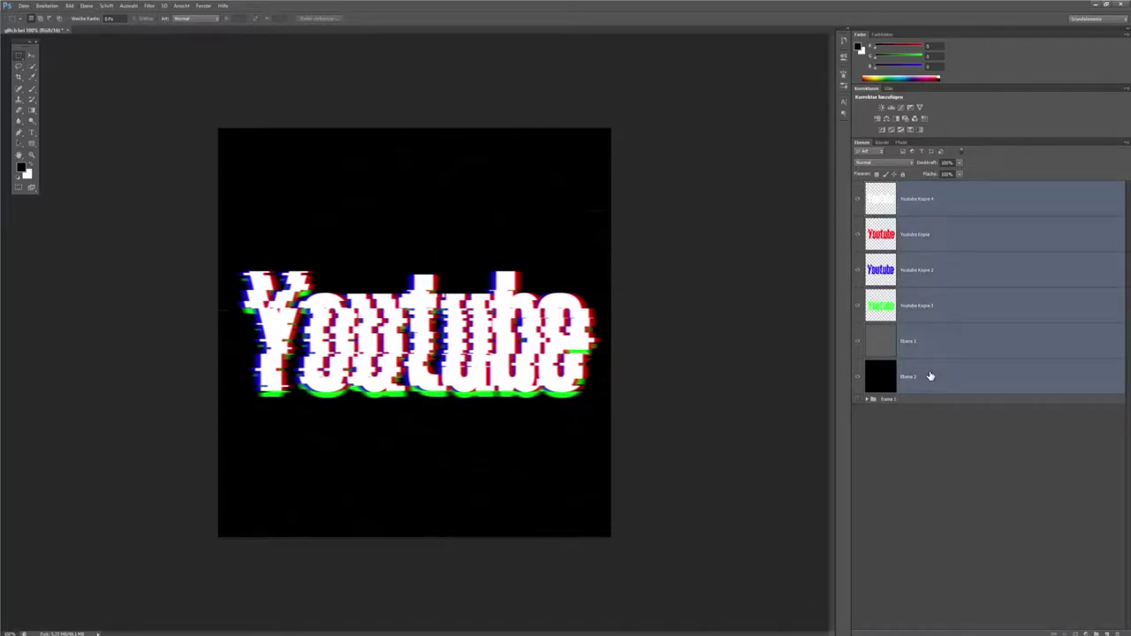
{"action": "left_click", "coordinate": [1127, 145]}
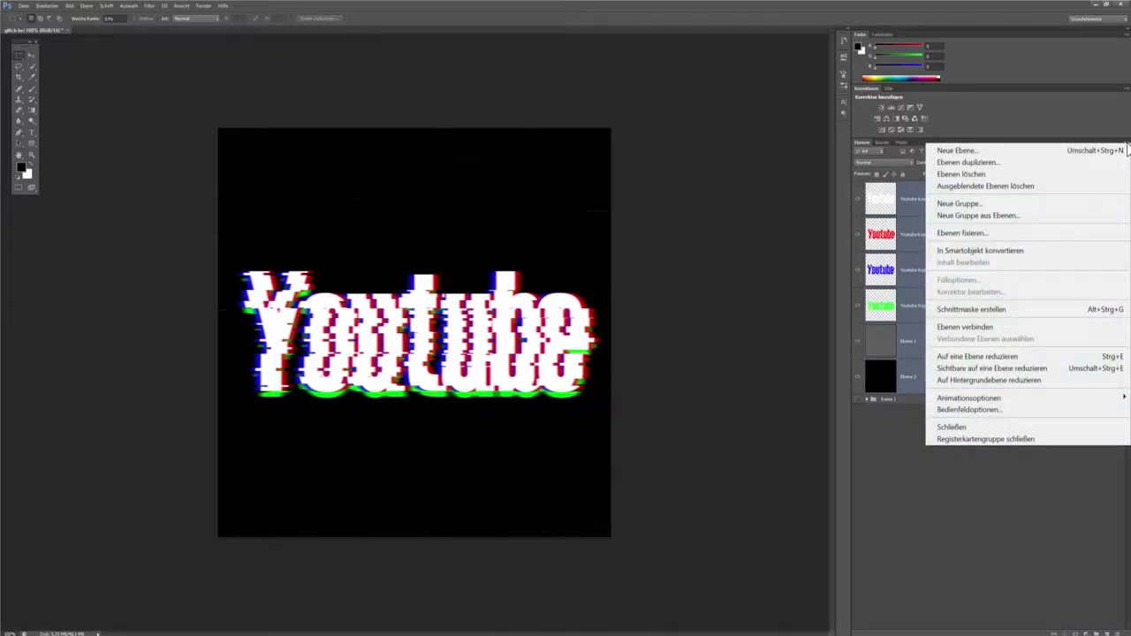
{"action": "left_click", "coordinate": [1019, 221]}
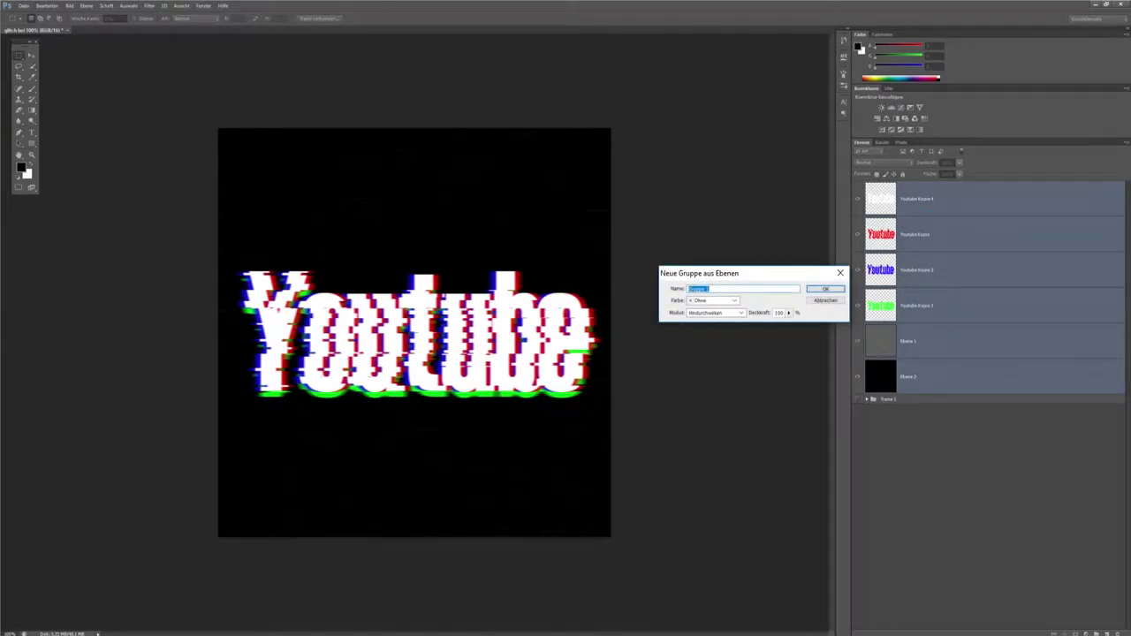
{"action": "type", "text": "F"}
{"action": "key", "text": "Return"}
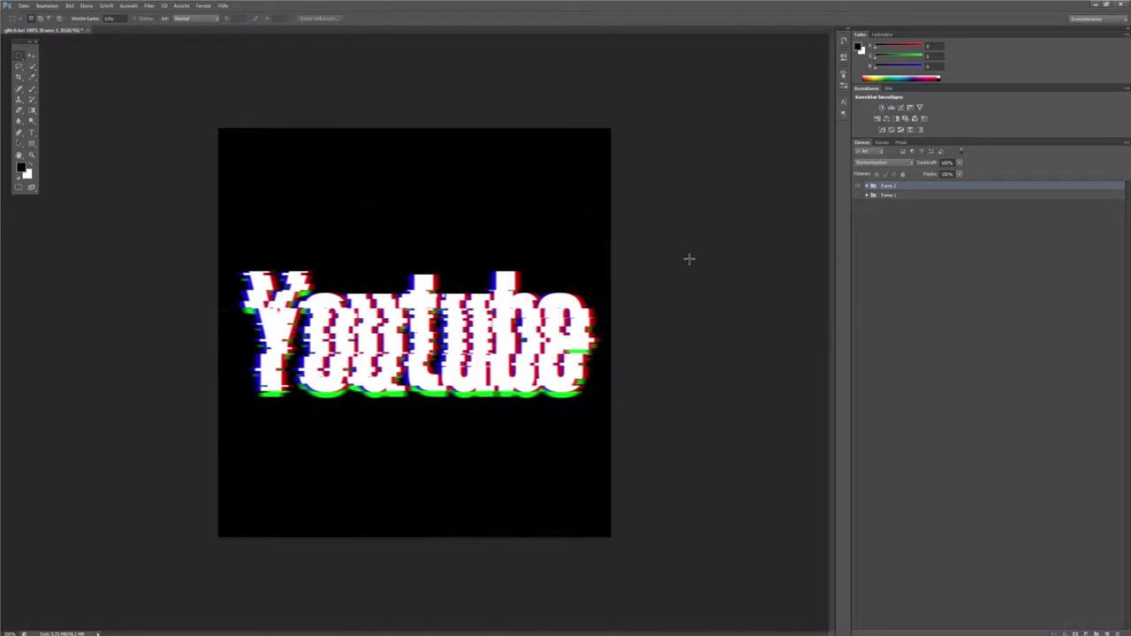
- Toggle Frame 2's visibility to compare the plain and glitched frames
{"action": "left_click", "coordinate": [858, 187]}
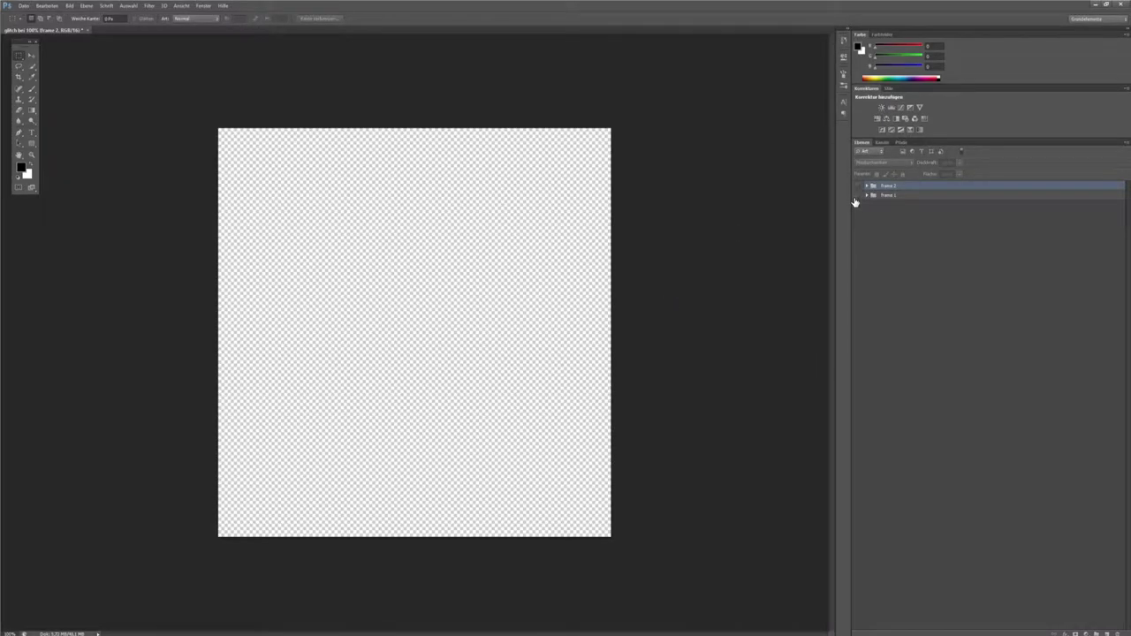
{"action": "left_click", "coordinate": [857, 196]}
{"action": "left_click", "coordinate": [857, 188]}
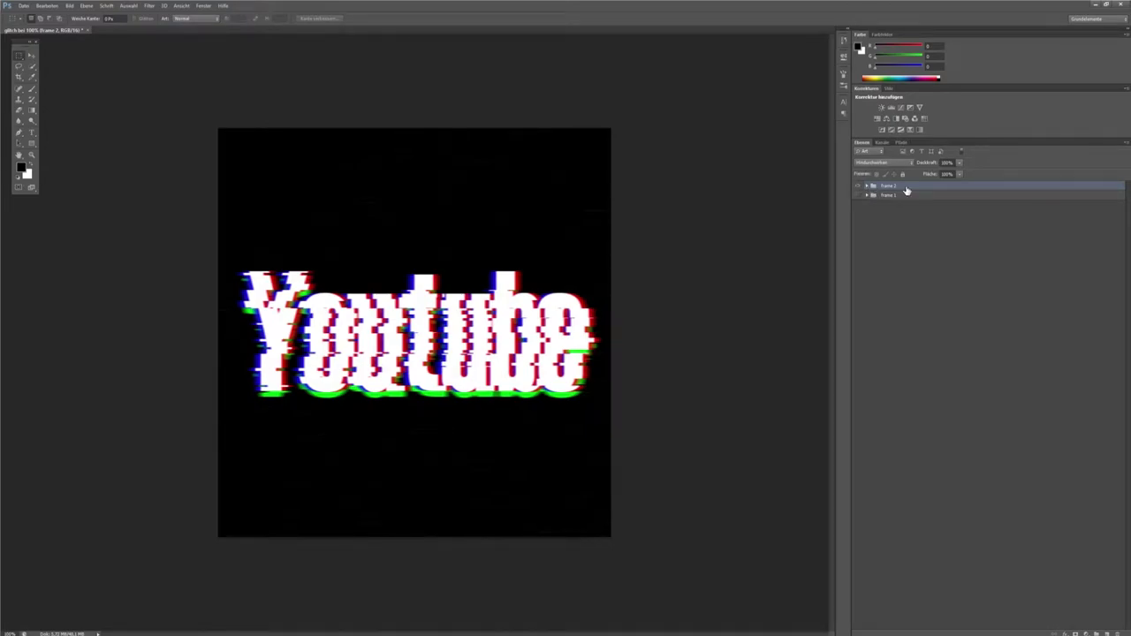
- Duplicate the Frame 2 group, rename the copy Frame 3, and expand its layer list
{"action": "key", "text": "ctrl+j"}
{"action": "double_click", "coordinate": [895, 187]}
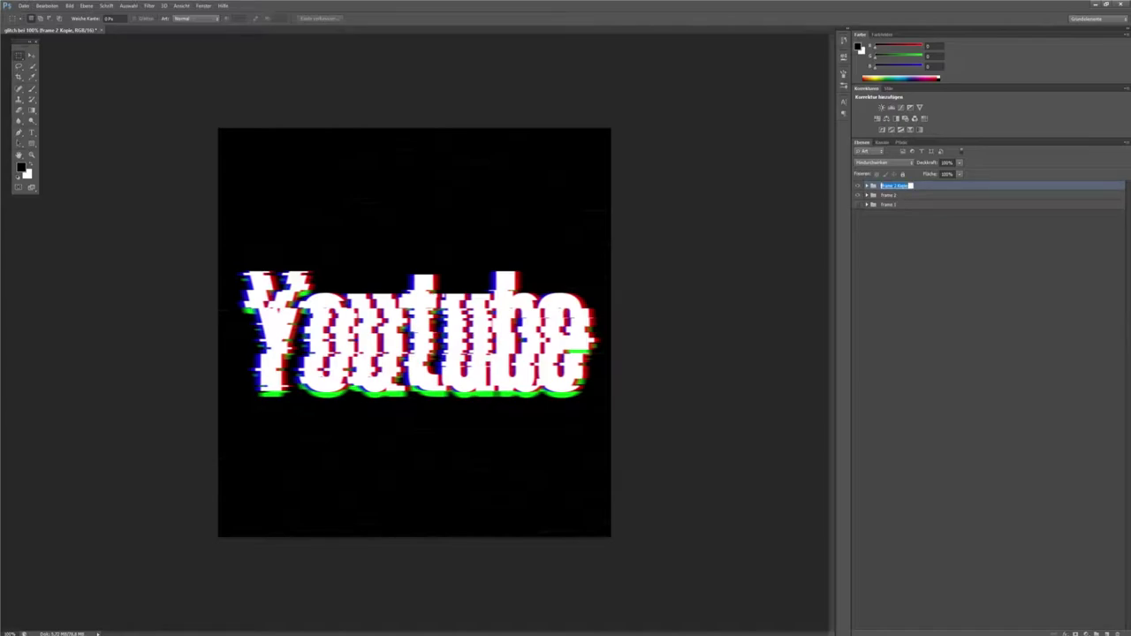
{"action": "type", "text": "Frame 3"}
{"action": "key", "text": "Return"}
{"action": "left_click", "coordinate": [867, 187]}
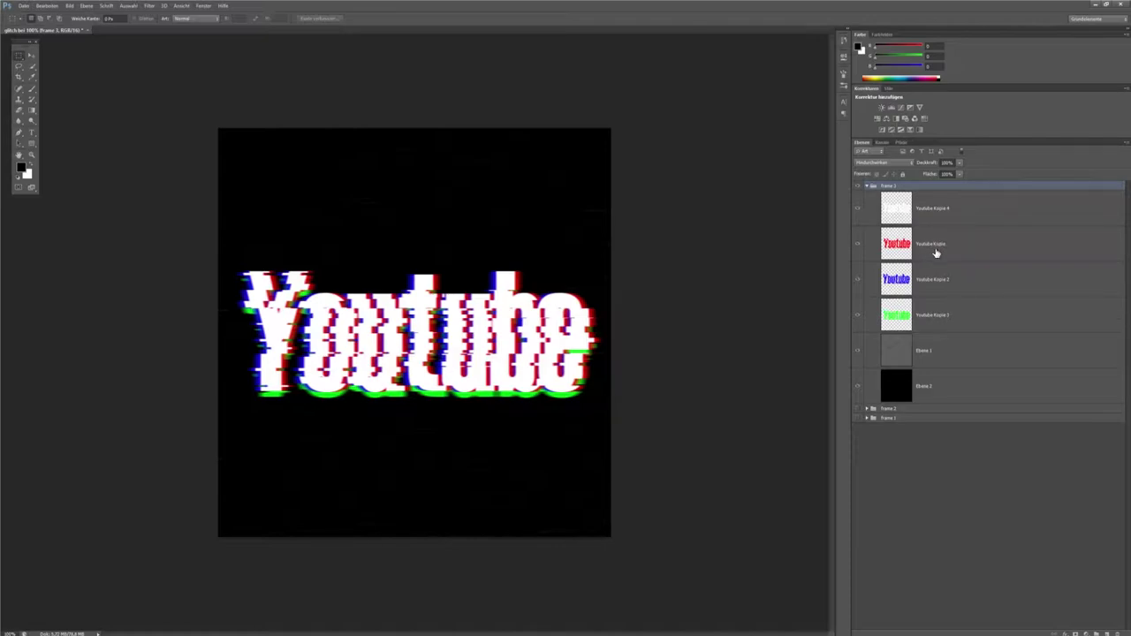
- Go through Frame 3's red, blue and green Youtube copies to re-offset them, clearing the selection
{"action": "left_click", "coordinate": [960, 246]}
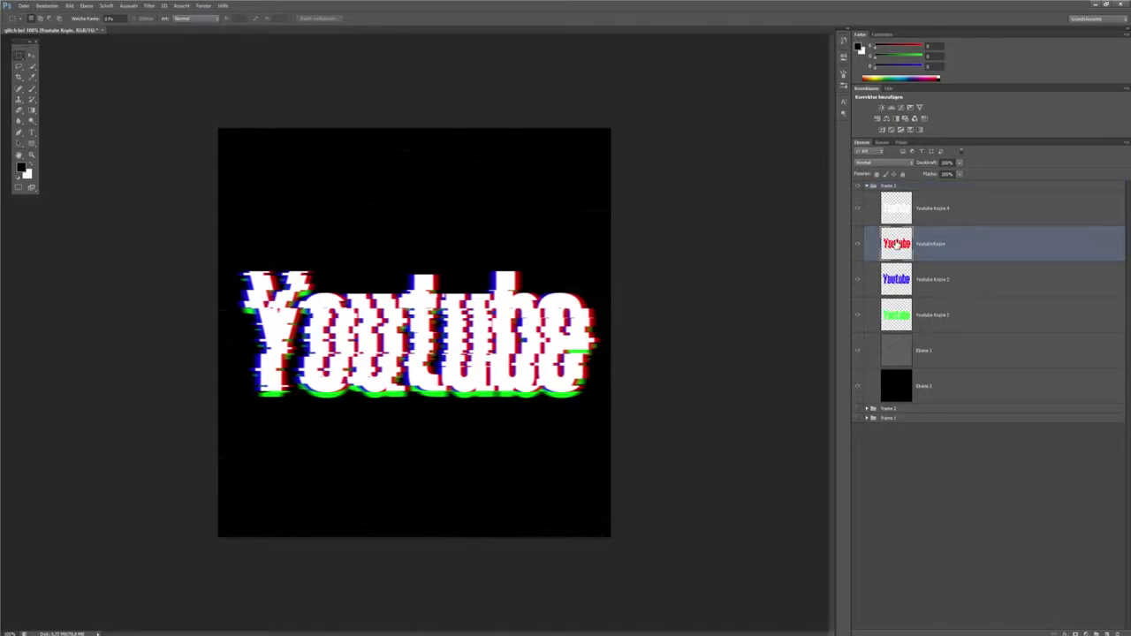
{"action": "left_click", "coordinate": [899, 249], "text": "ctrl"}
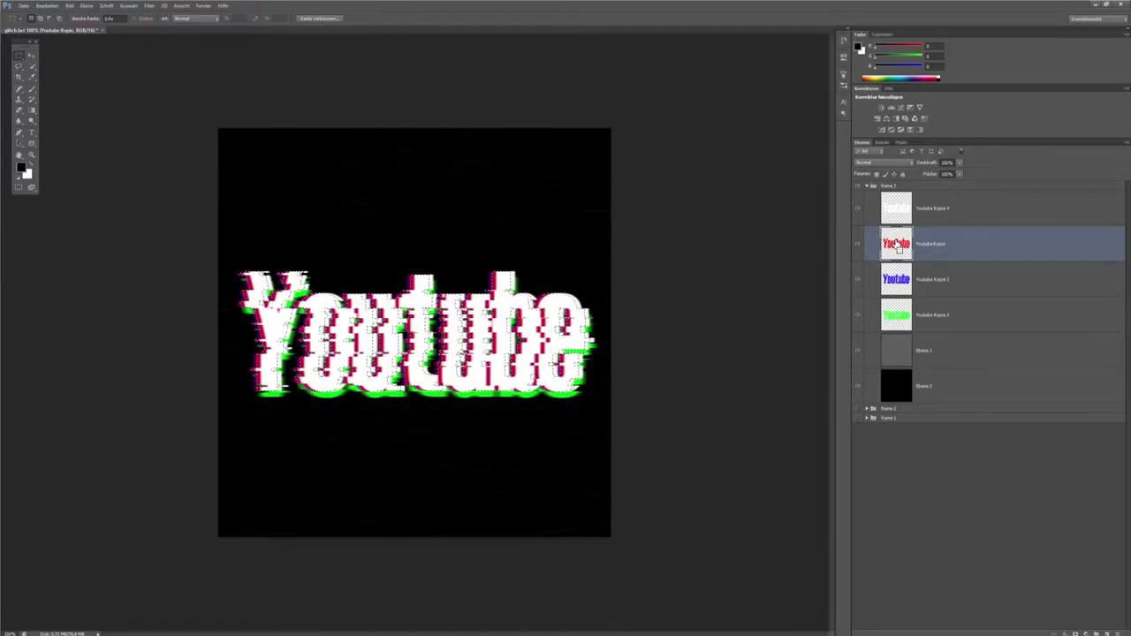
{"action": "left_click", "coordinate": [957, 282]}
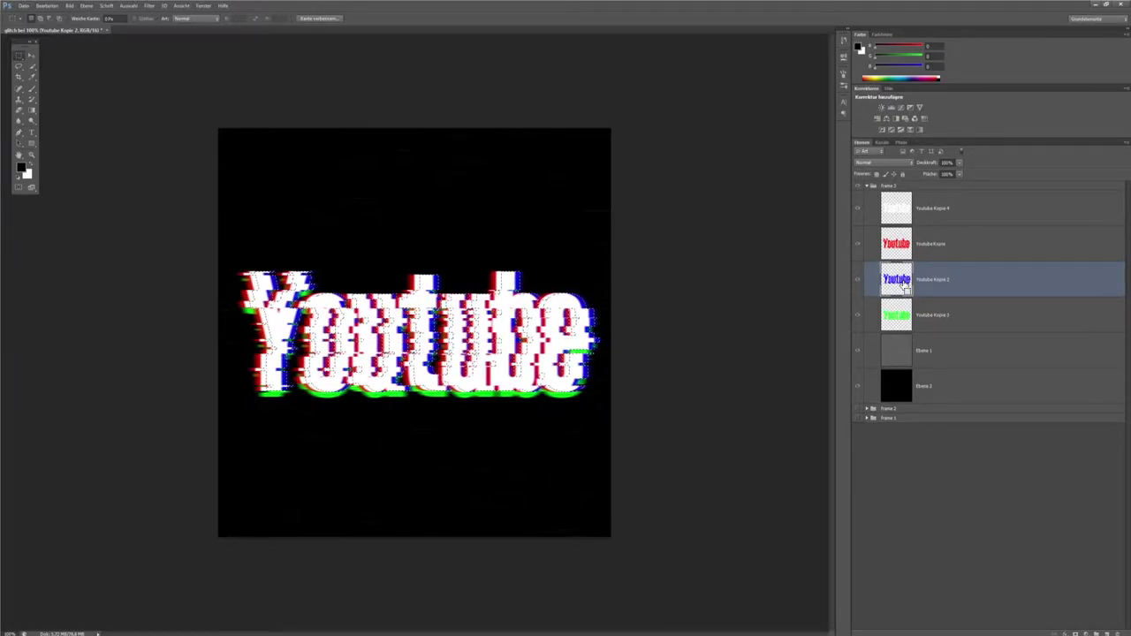
{"action": "left_click", "coordinate": [964, 315]}
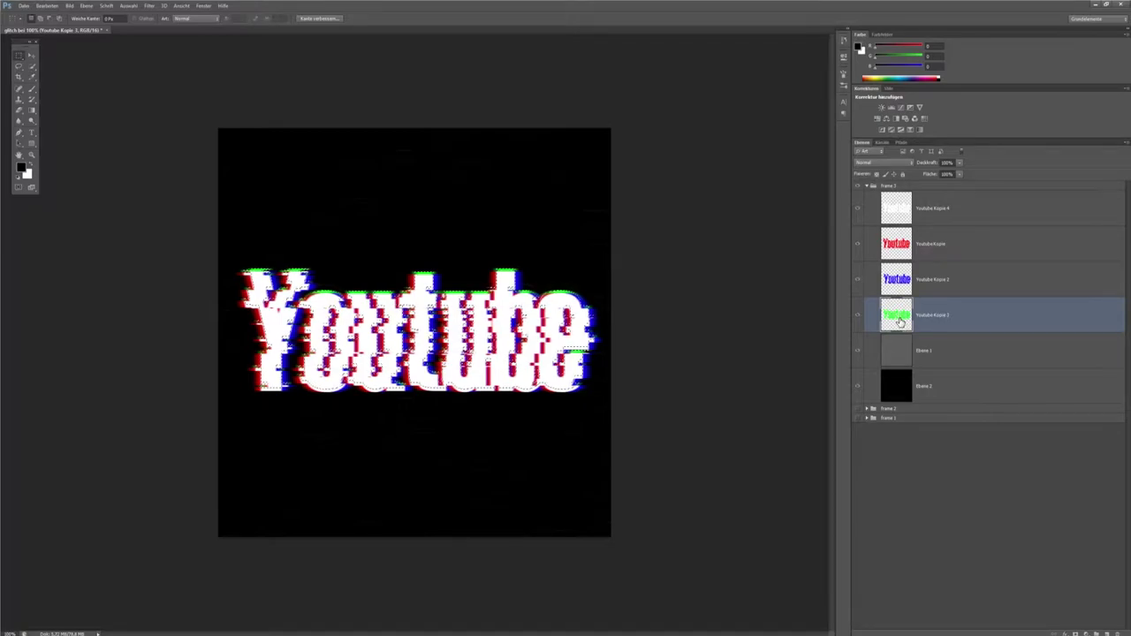
{"action": "left_click", "coordinate": [953, 353]}
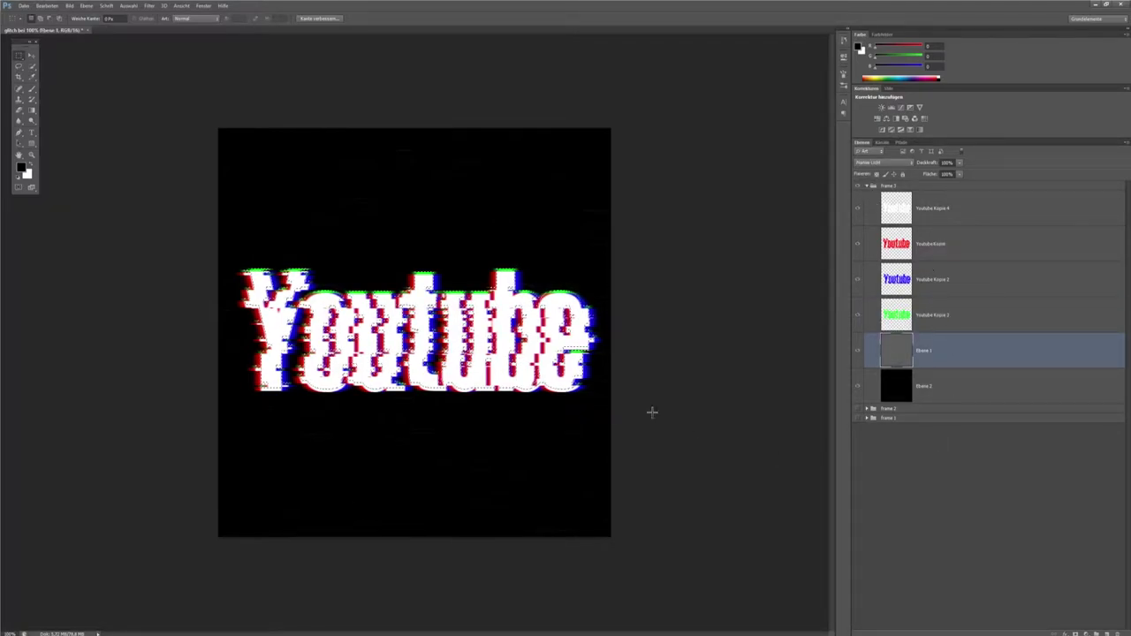
{"action": "left_click", "coordinate": [671, 410]}
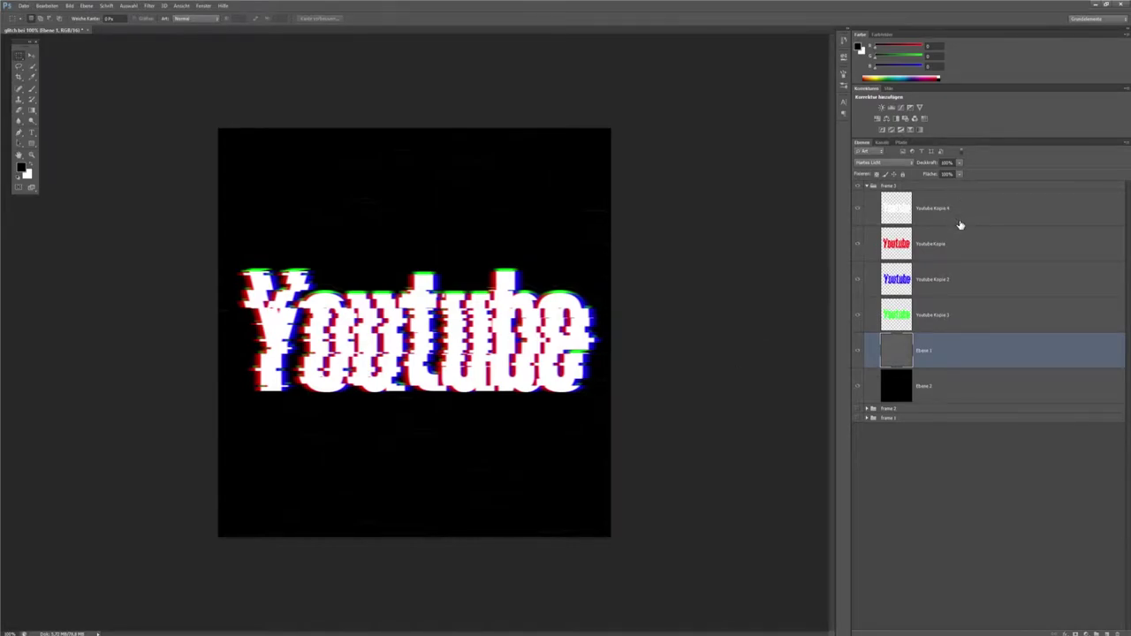
{"action": "left_click", "coordinate": [973, 316]}
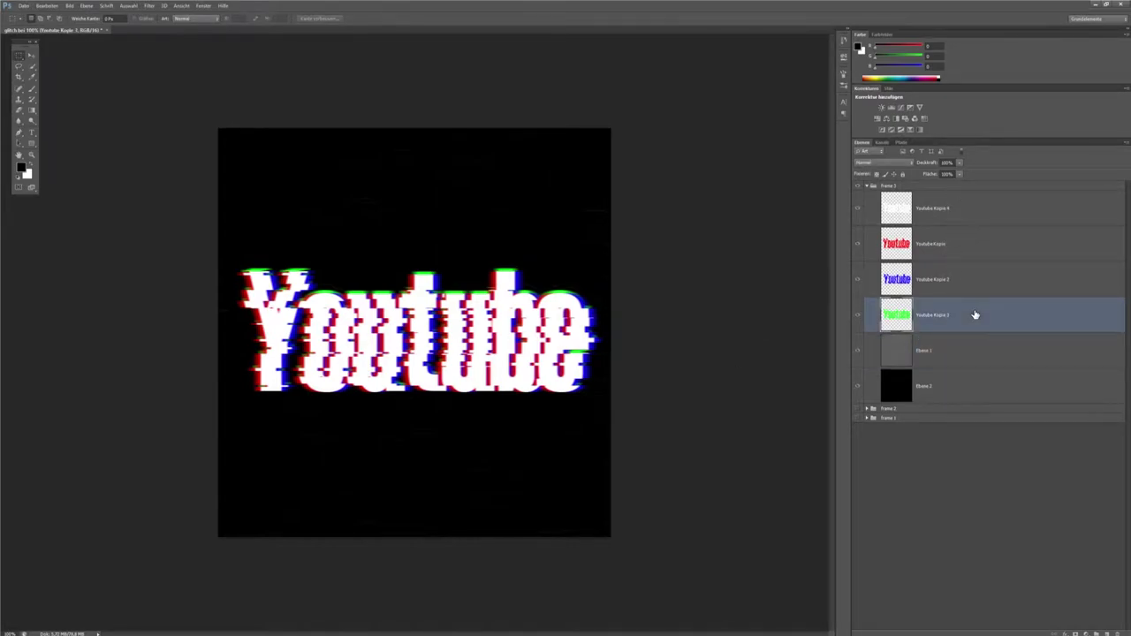
- Apply a stronger horizontal motion blur, distance beyond 46, to the green Youtube Kopie 3
{"action": "left_click", "coordinate": [152, 6]}
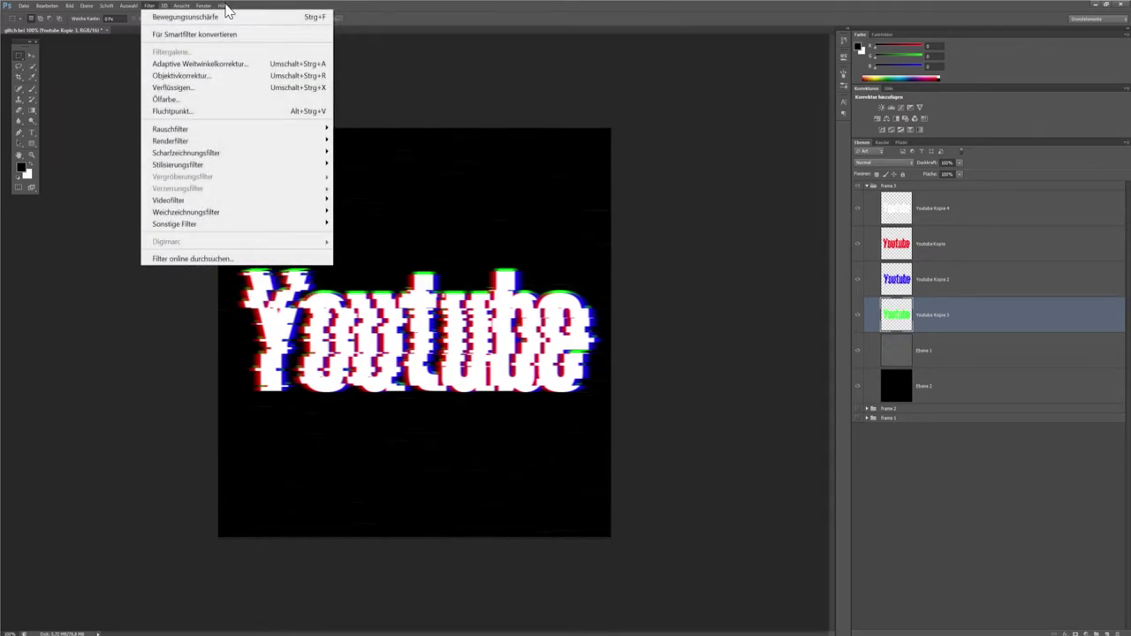
{"action": "mouse_move", "coordinate": [186, 212]}
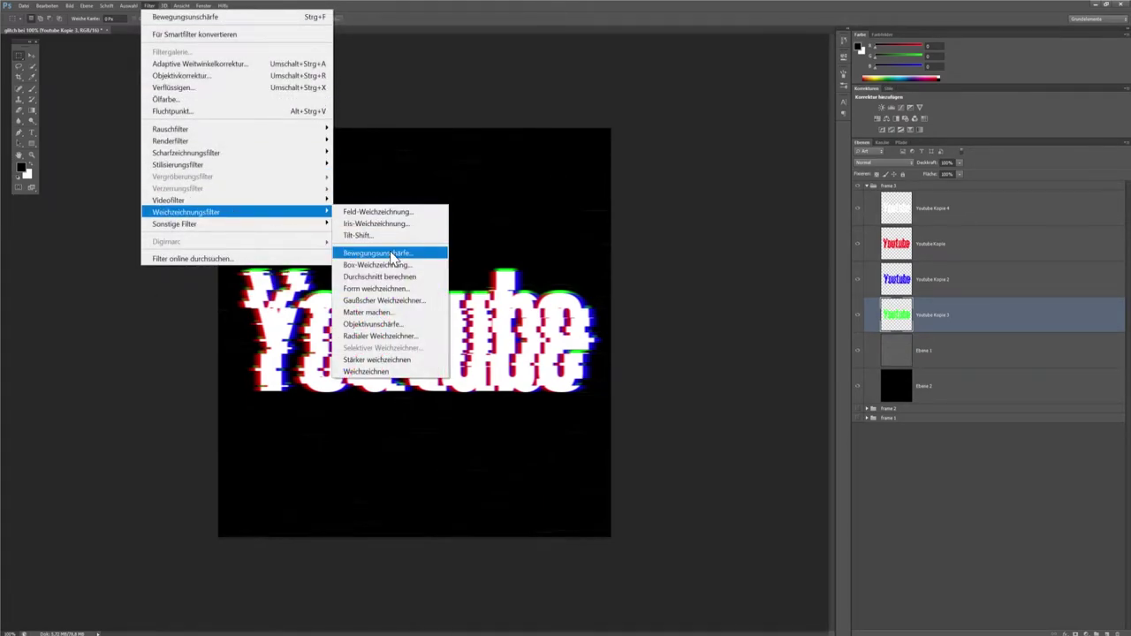
{"action": "left_click", "coordinate": [393, 254]}
{"action": "left_click_drag", "start_coordinate": [693, 386], "coordinate": [711, 389]}
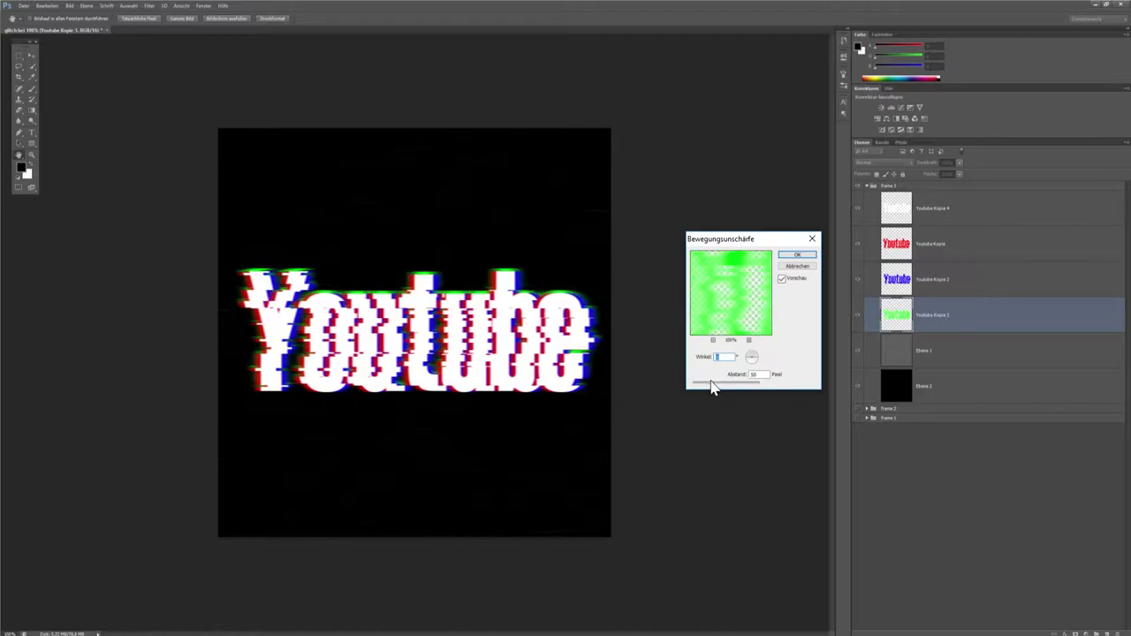
{"action": "key", "text": "Tab"}
{"action": "left_click_drag", "start_coordinate": [712, 389], "coordinate": [723, 385]}
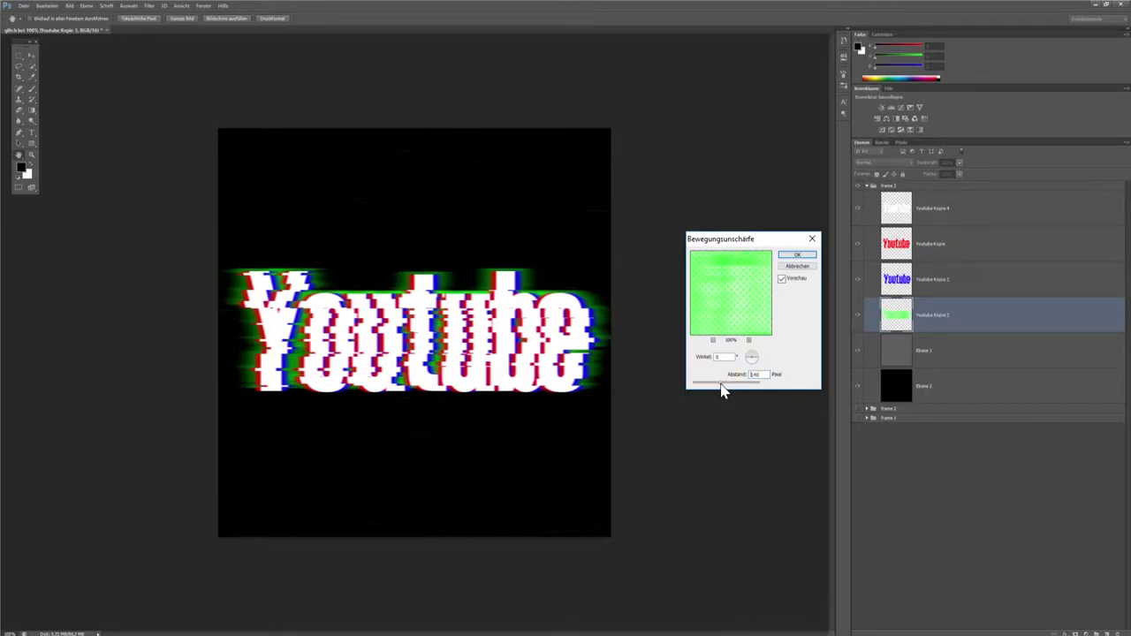
{"action": "left_click", "coordinate": [795, 256]}
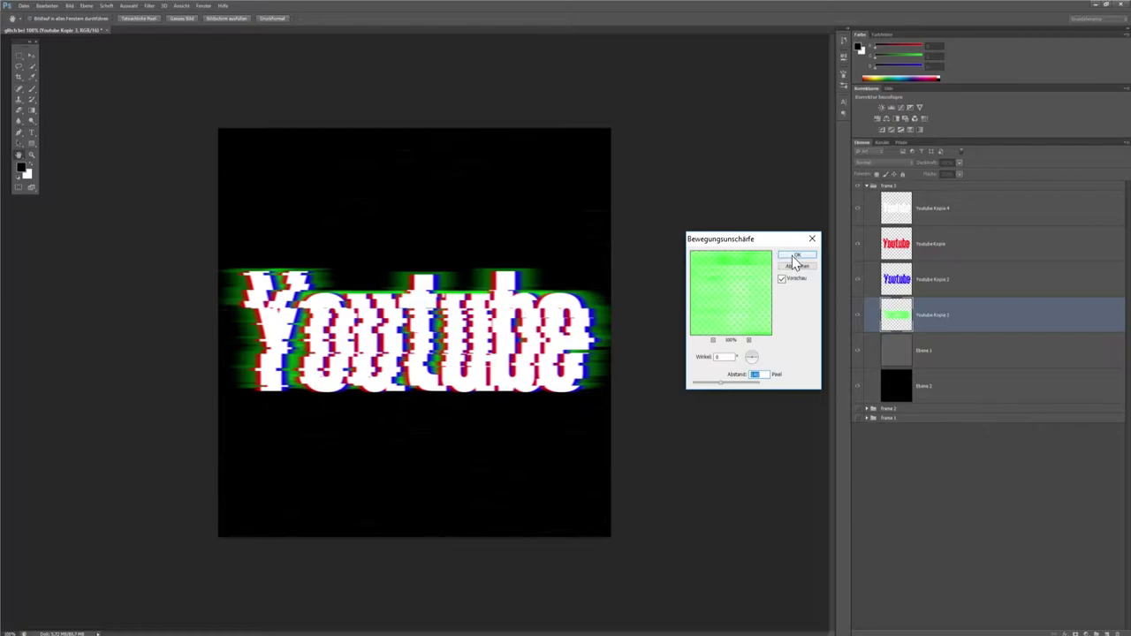
{"action": "left_click", "coordinate": [973, 246]}
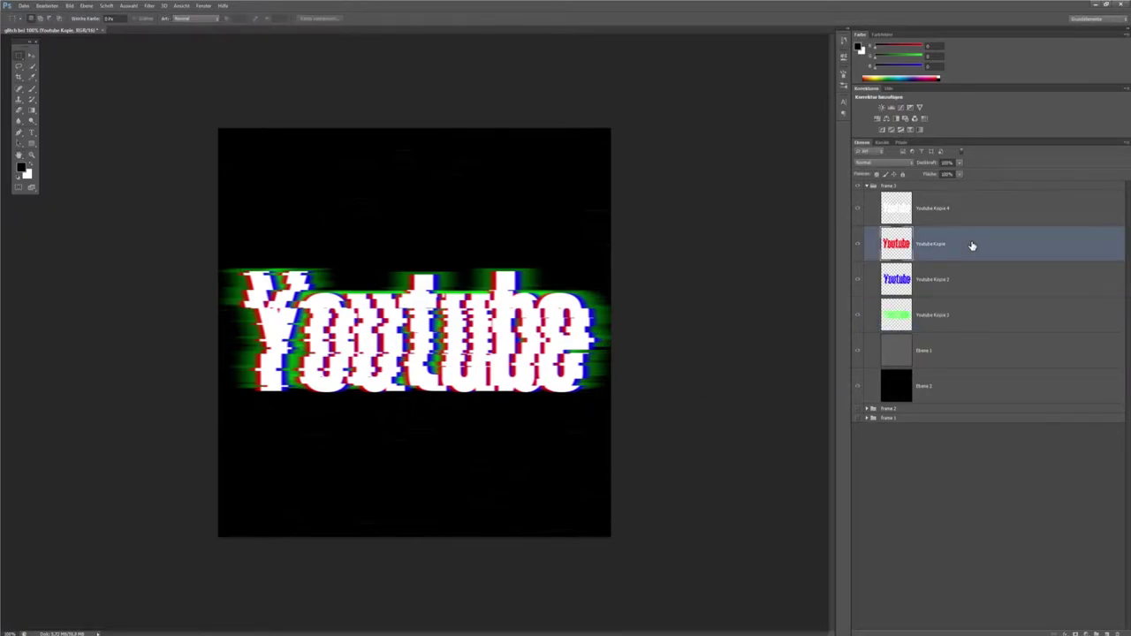
- Apply a 20-pixel Bewegungsunschärfe to the red Youtube Kopie layer and collapse the frame 3 group
{"action": "left_click", "coordinate": [151, 7]}
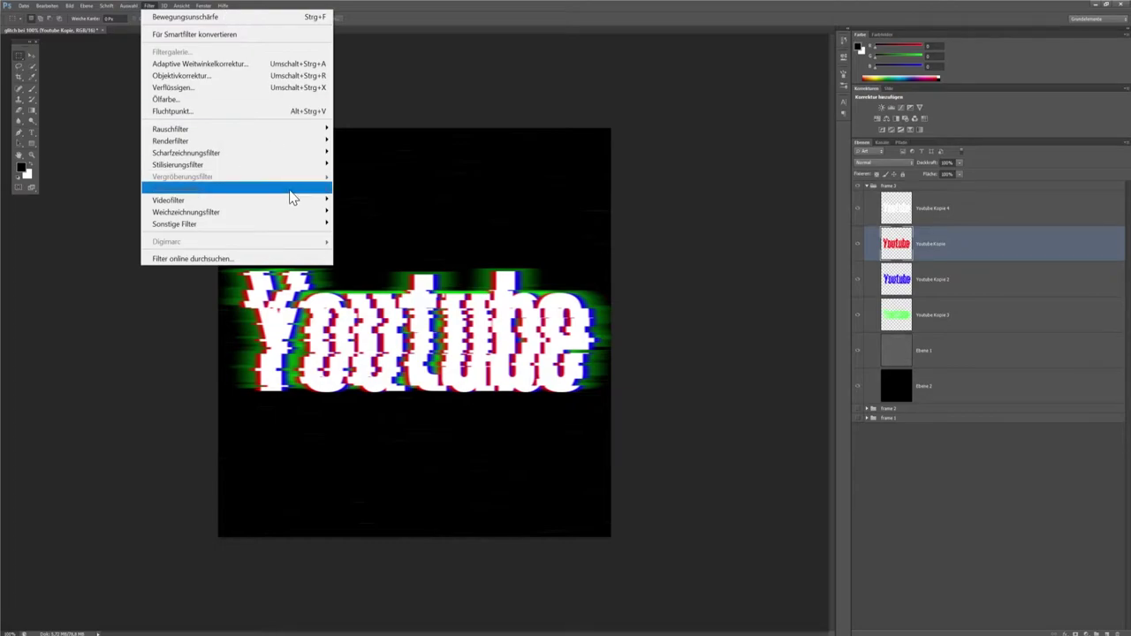
{"action": "mouse_move", "coordinate": [187, 212]}
{"action": "left_click", "coordinate": [422, 258]}
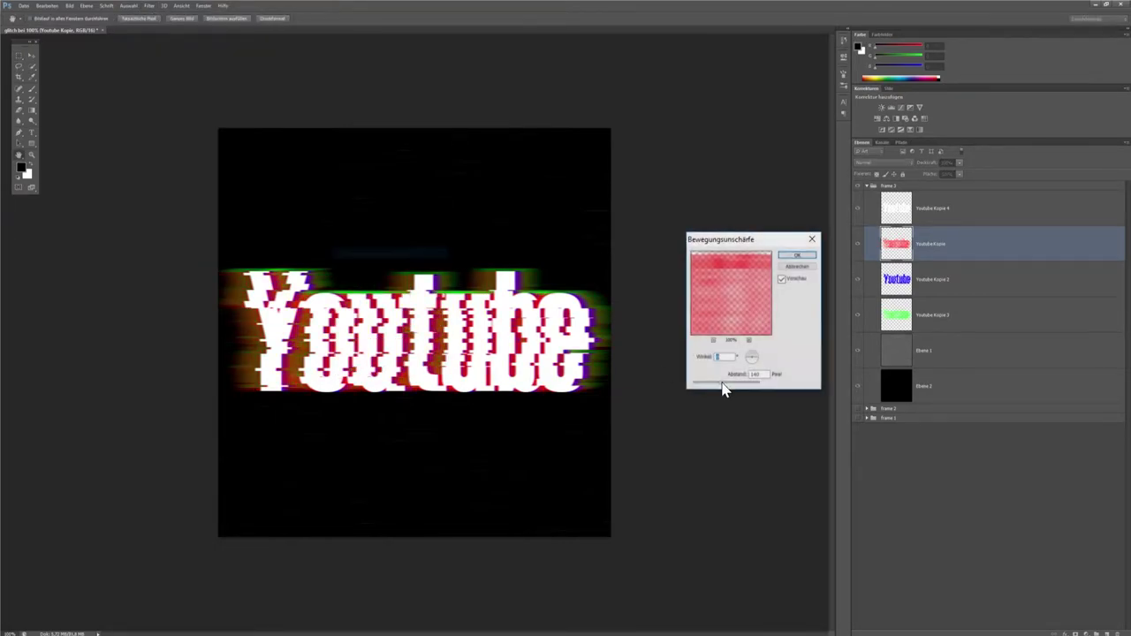
{"action": "left_click_drag", "start_coordinate": [722, 390], "coordinate": [707, 390]}
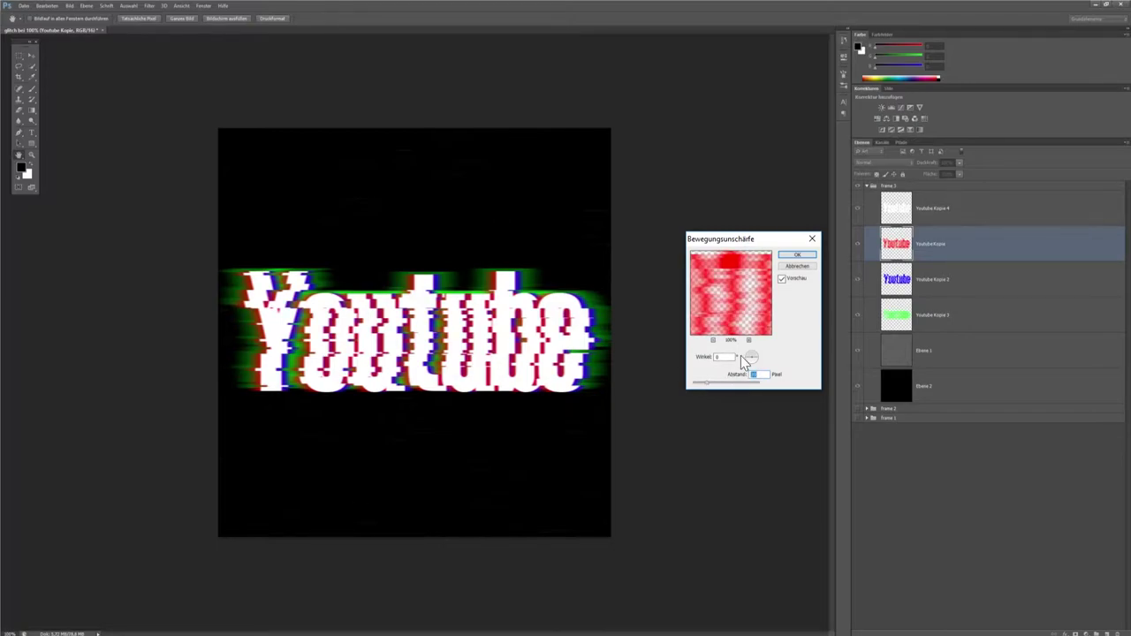
{"action": "type", "text": "2"}
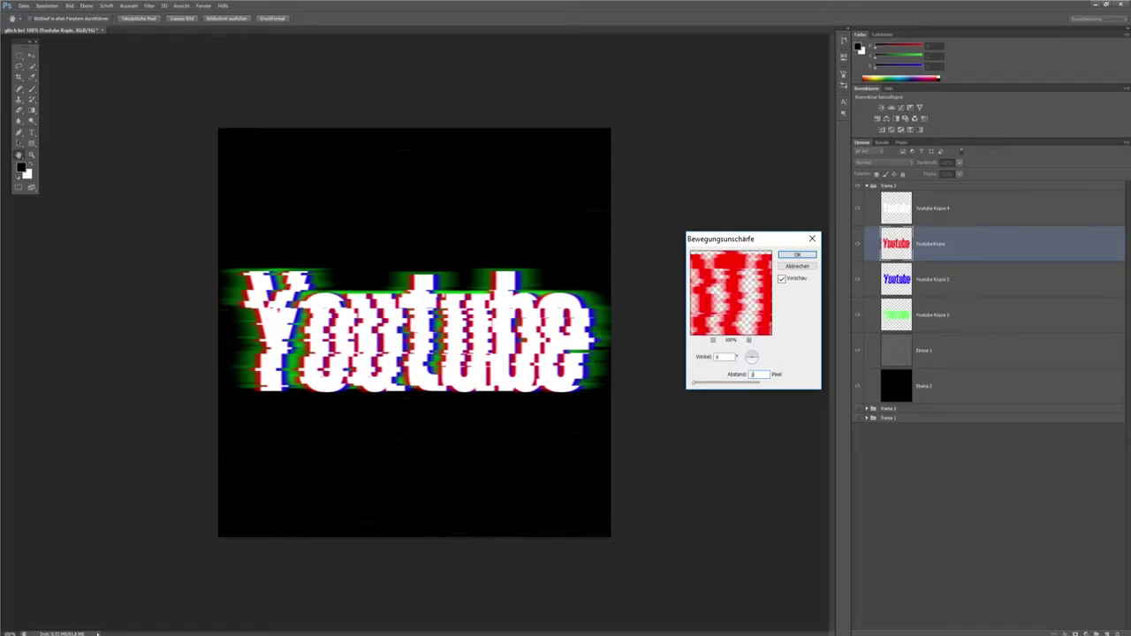
{"action": "type", "text": "0"}
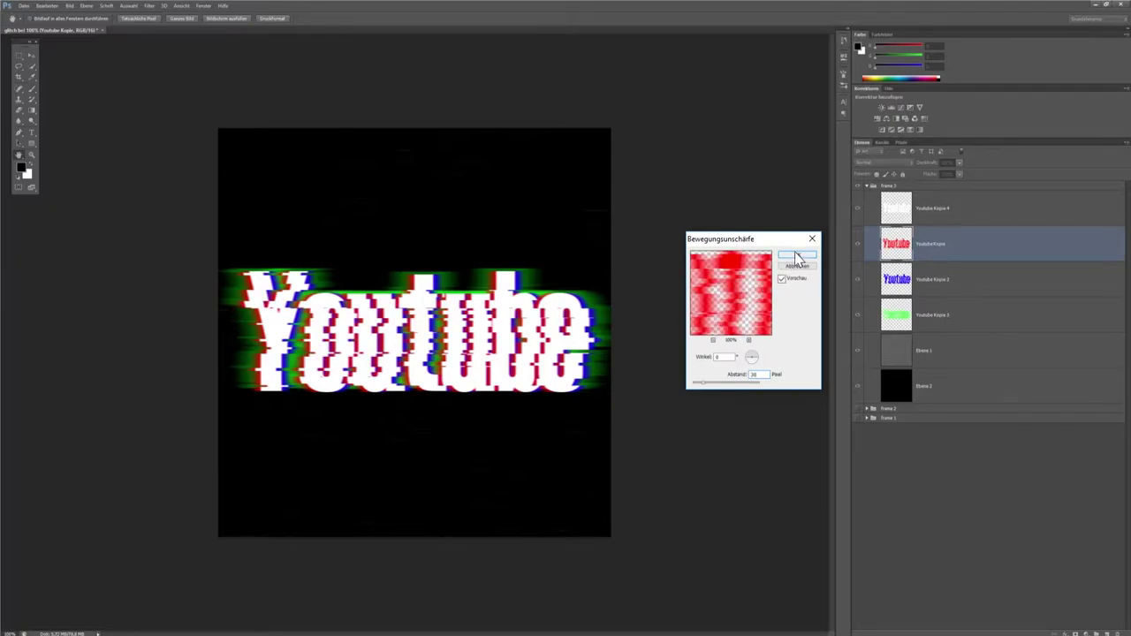
{"action": "left_click", "coordinate": [798, 255]}
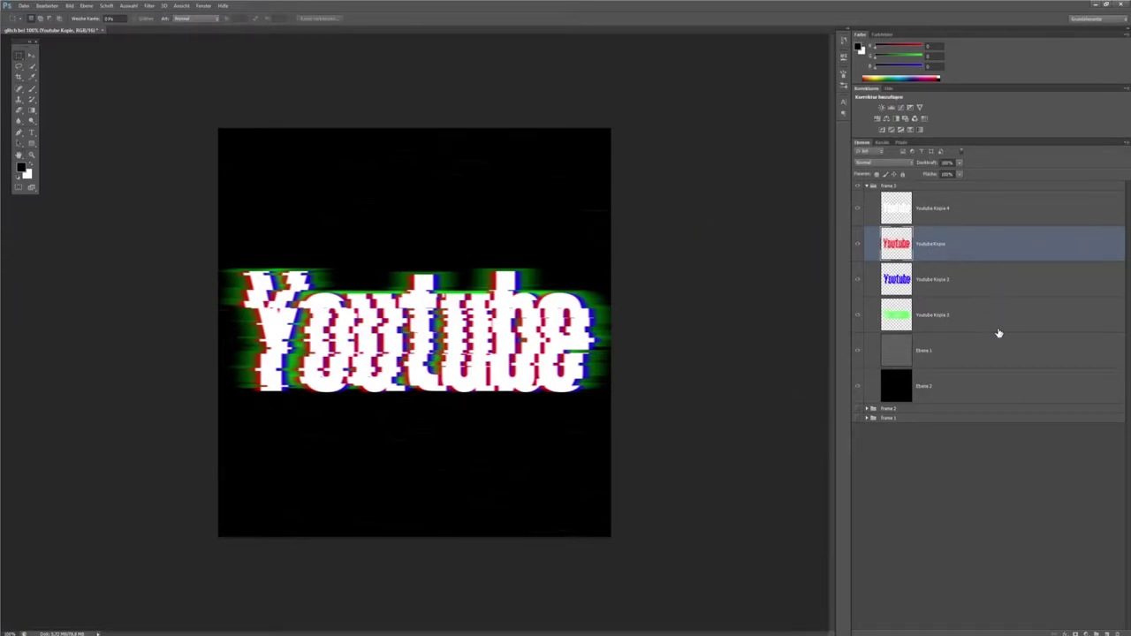
{"action": "left_click", "coordinate": [867, 186]}
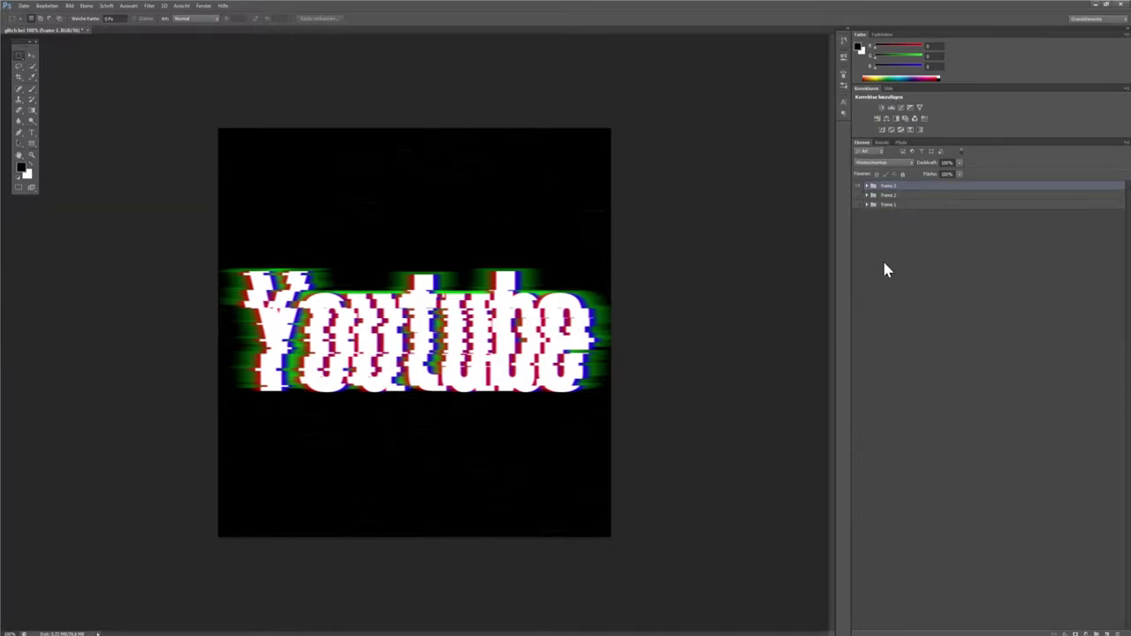
- Hide the frame 2 and frame 3 glitch groups, leaving only frame 1 visible, and deselect all layers
{"action": "left_click", "coordinate": [884, 263]}
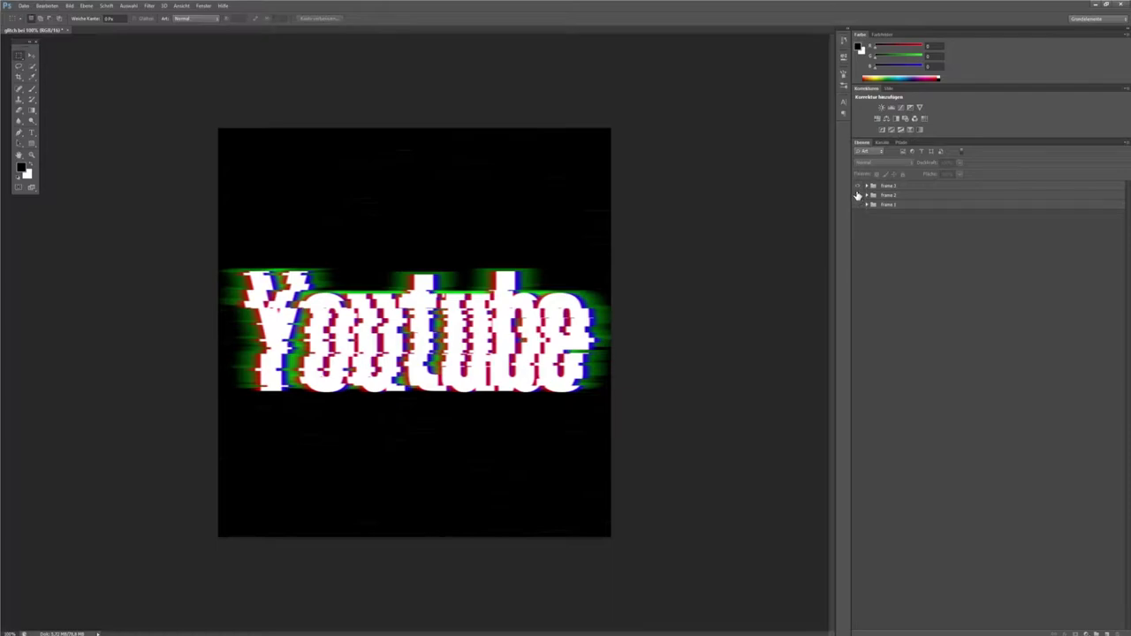
{"action": "left_click", "coordinate": [857, 196]}
{"action": "left_click", "coordinate": [857, 204]}
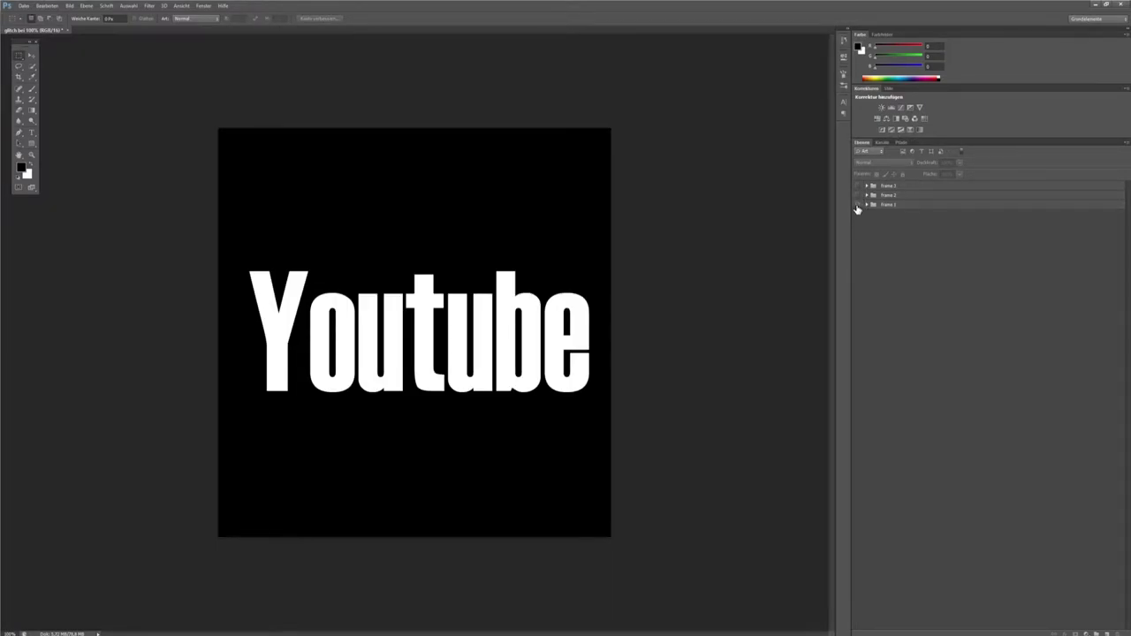
{"action": "left_click", "coordinate": [858, 206]}
{"action": "left_click", "coordinate": [860, 204]}
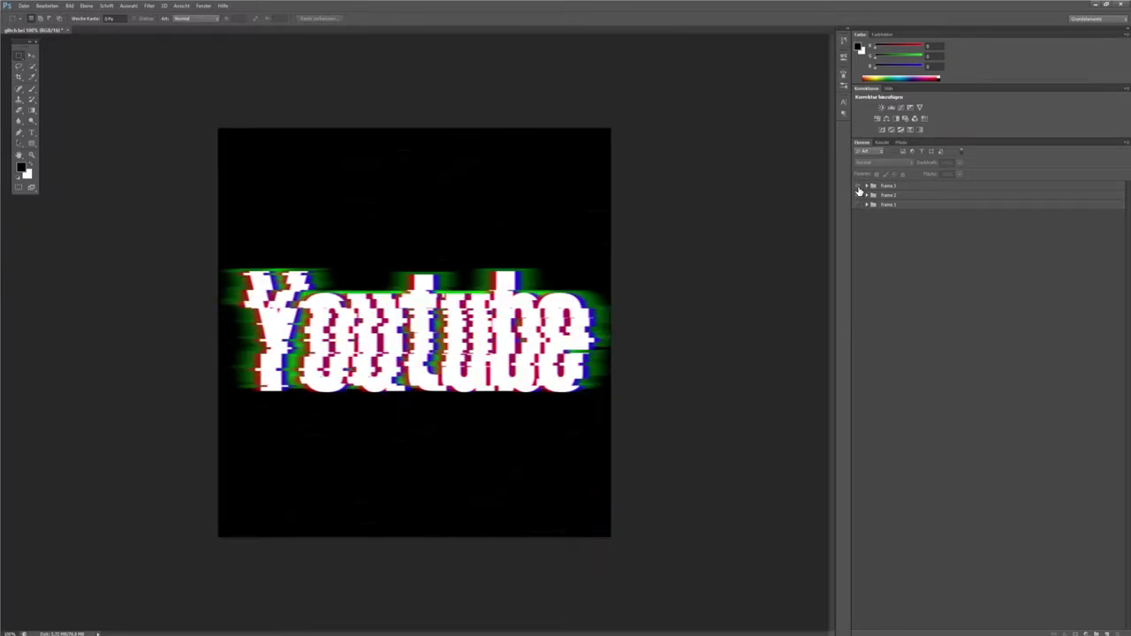
{"action": "left_click", "coordinate": [858, 195]}
{"action": "left_click", "coordinate": [858, 186]}
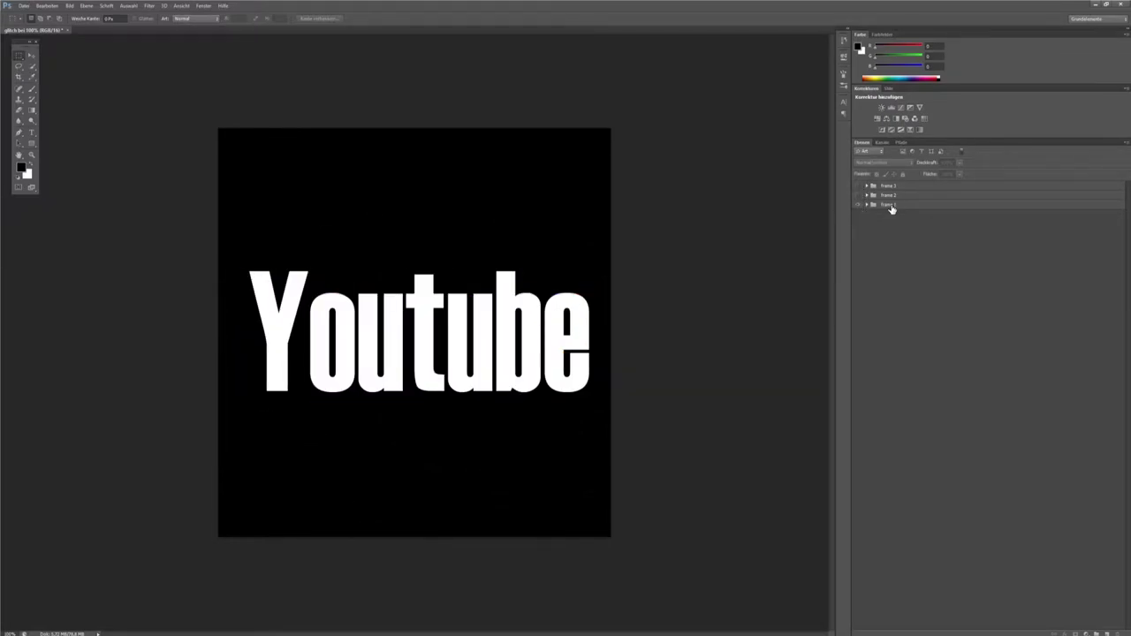
{"action": "left_click", "coordinate": [900, 205]}
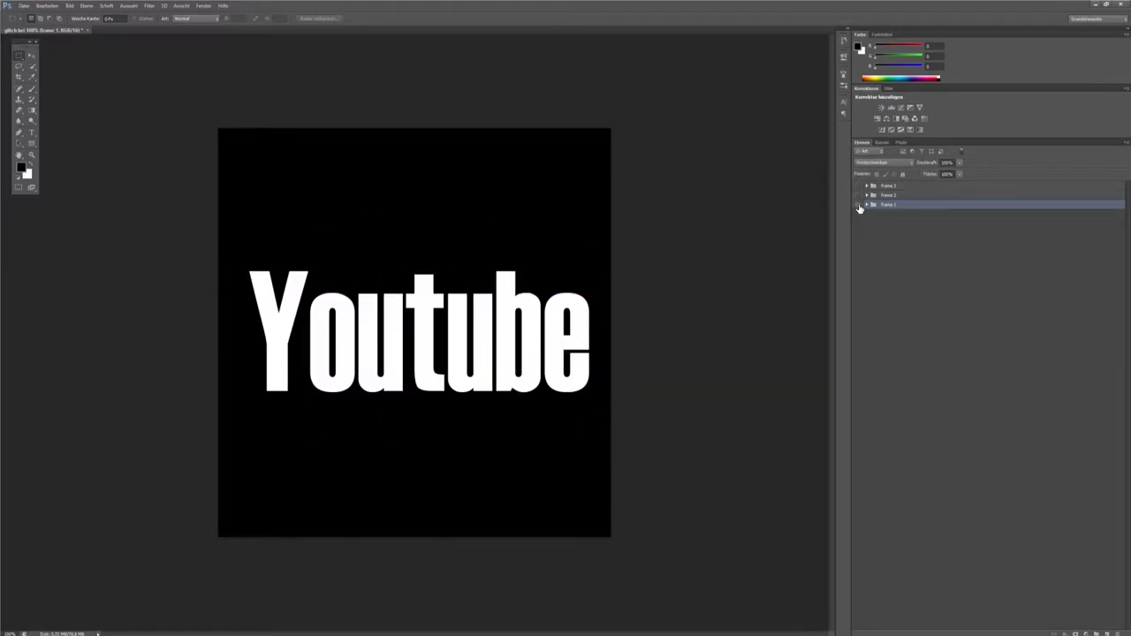
{"action": "left_click", "coordinate": [892, 262]}
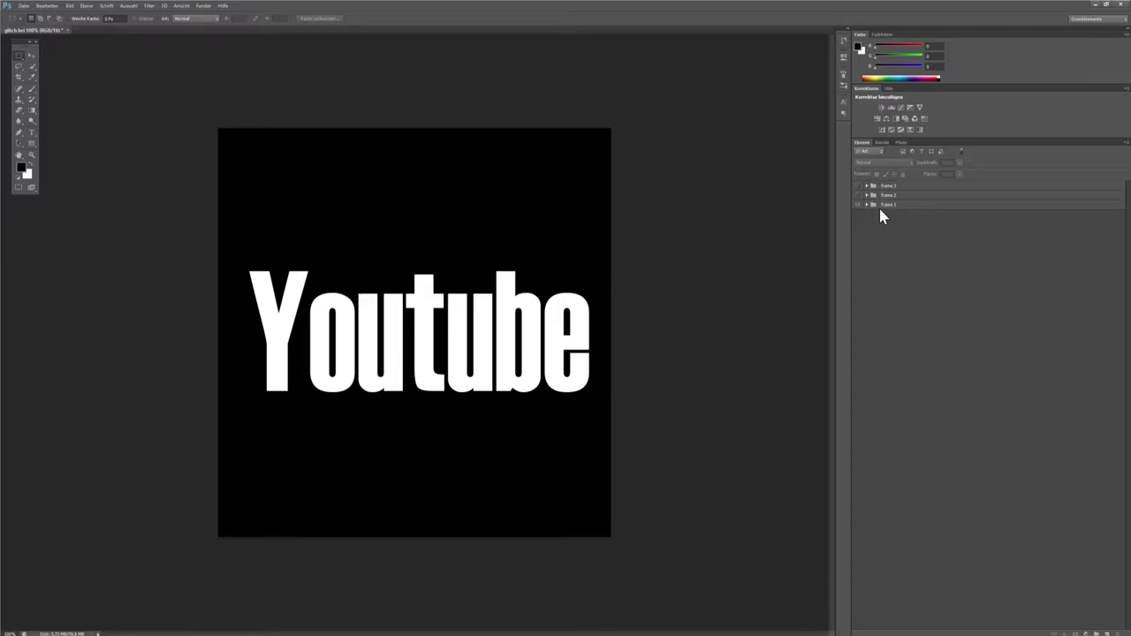
- Show the Zeitleiste panel with a new video timeline converted to frame animation
{"action": "left_click", "coordinate": [203, 5]}
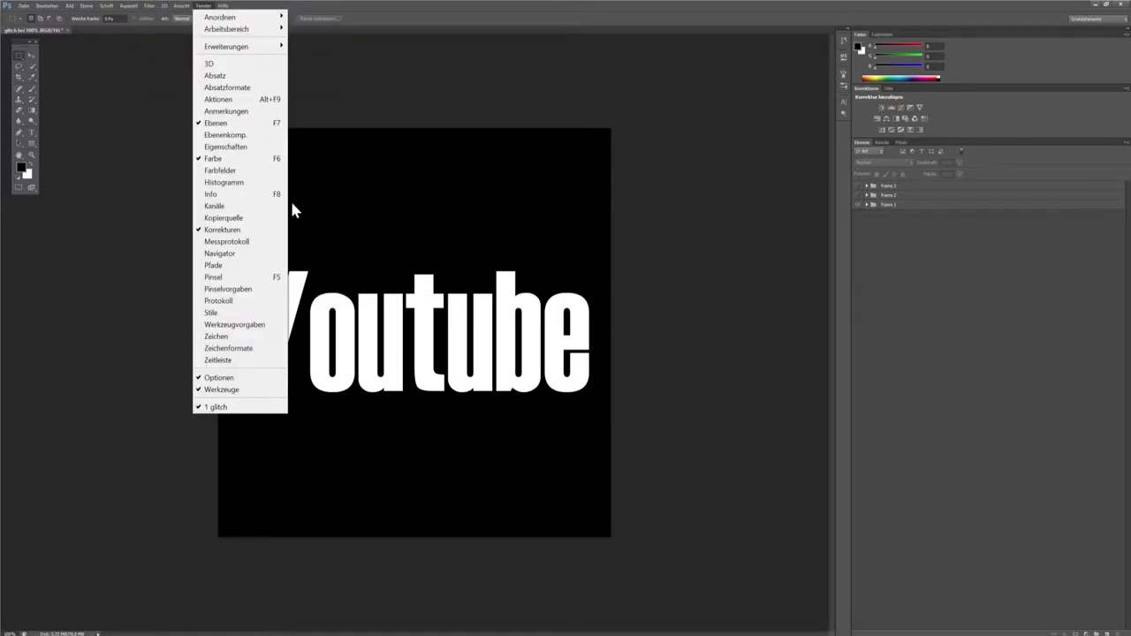
{"action": "left_click", "coordinate": [237, 359]}
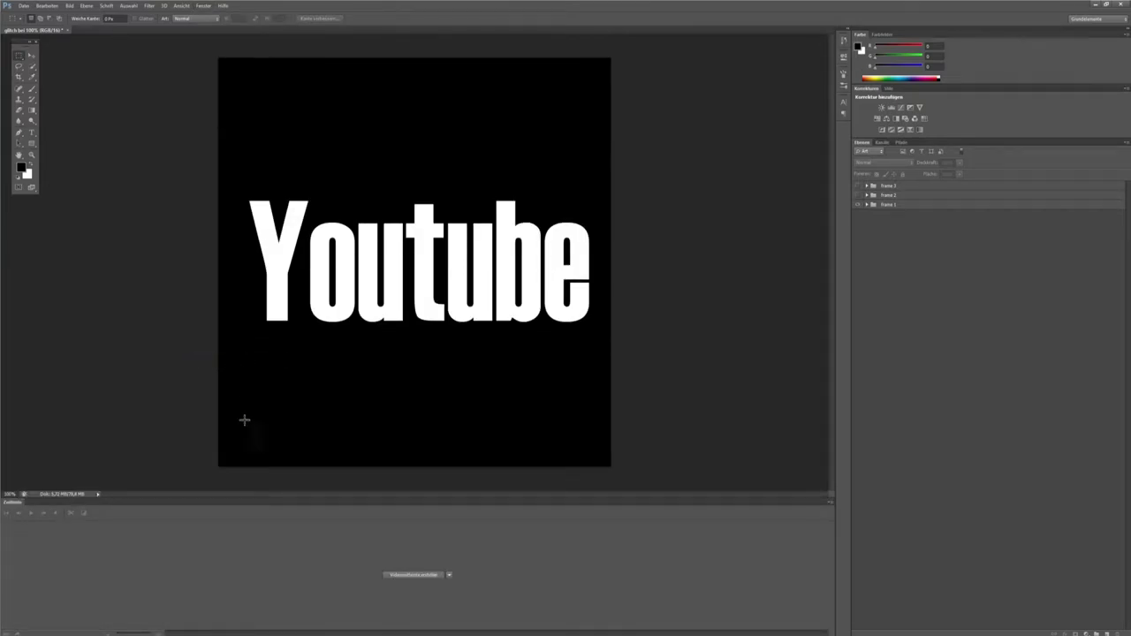
{"action": "left_click", "coordinate": [400, 577]}
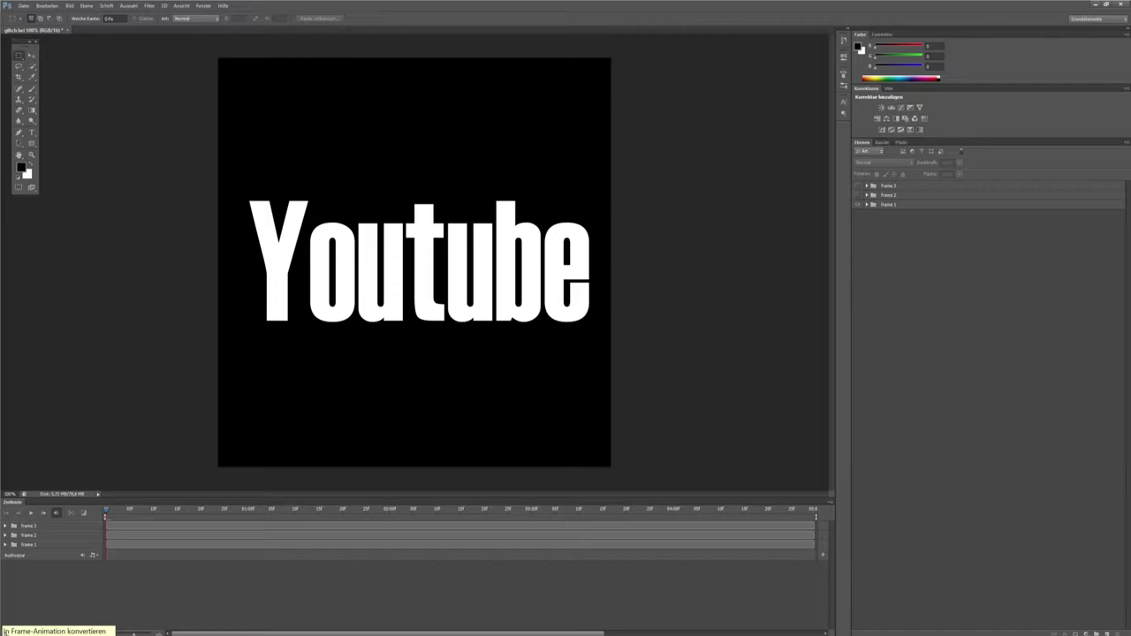
{"action": "left_click", "coordinate": [5, 632]}
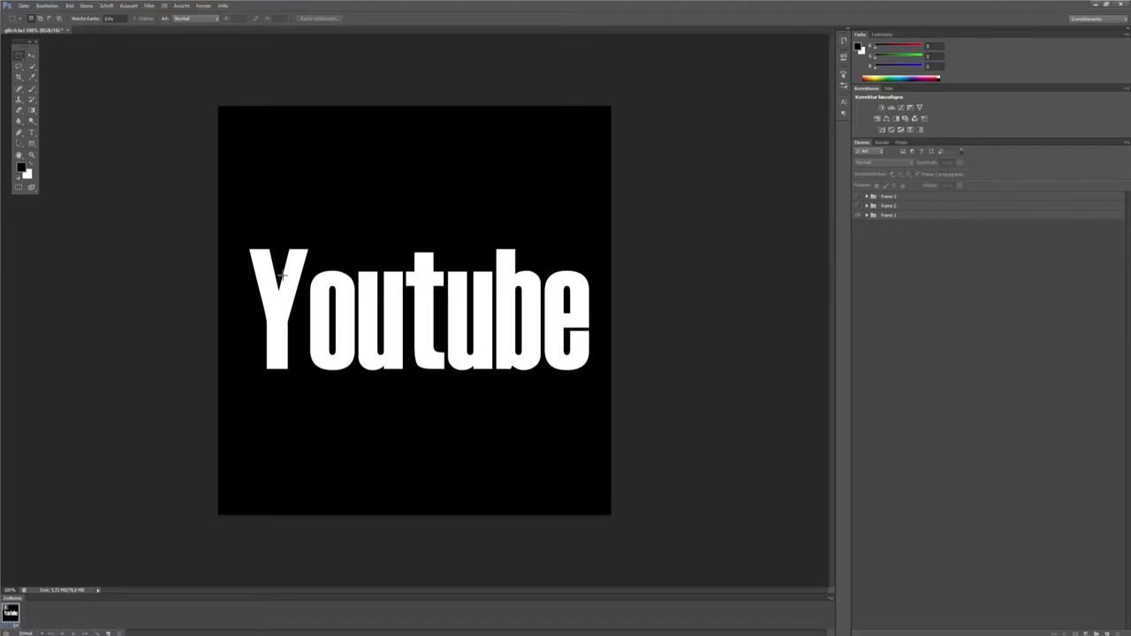
- Give frame 1 a 1-second delay, loop Unbegrenzt, and duplicate it as a second frame
{"action": "left_click", "coordinate": [15, 626]}
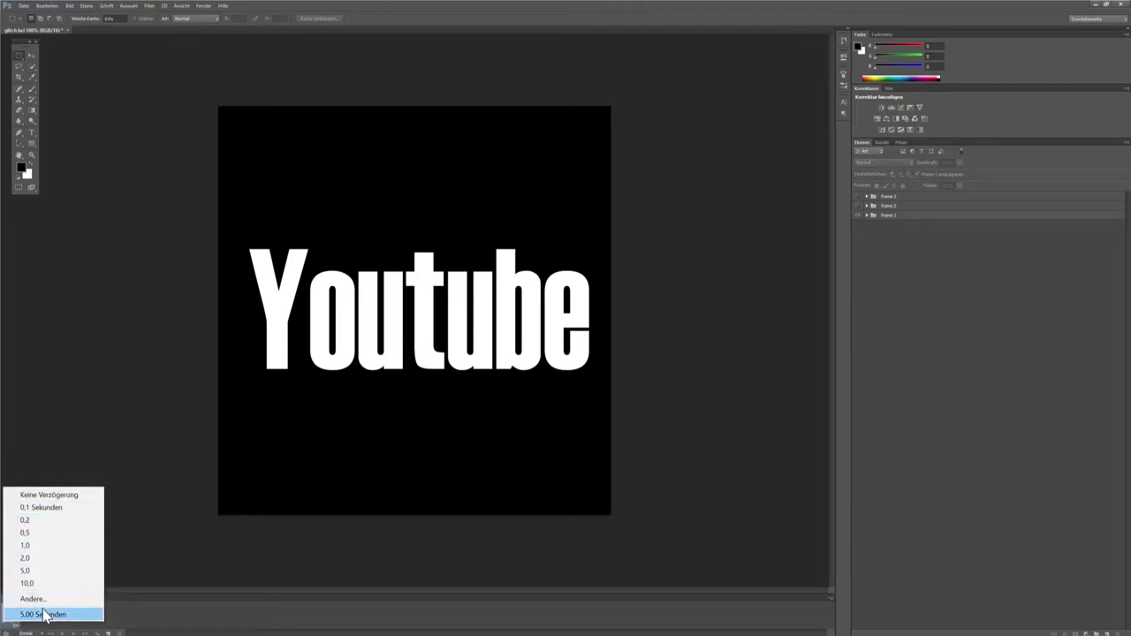
{"action": "left_click", "coordinate": [45, 614]}
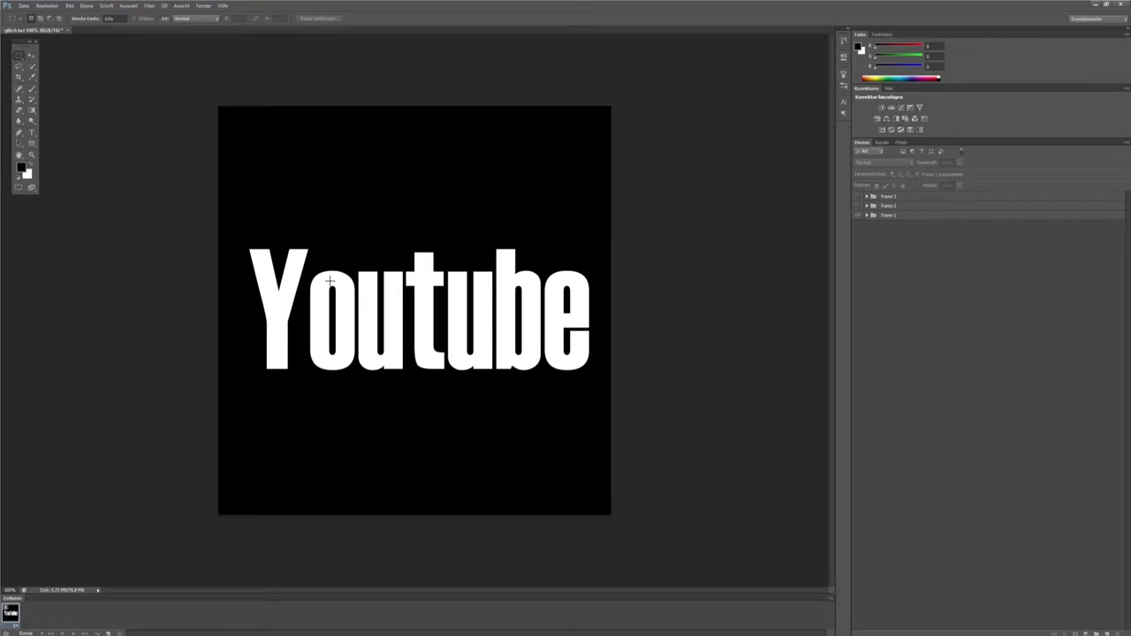
{"action": "left_click", "coordinate": [15, 626]}
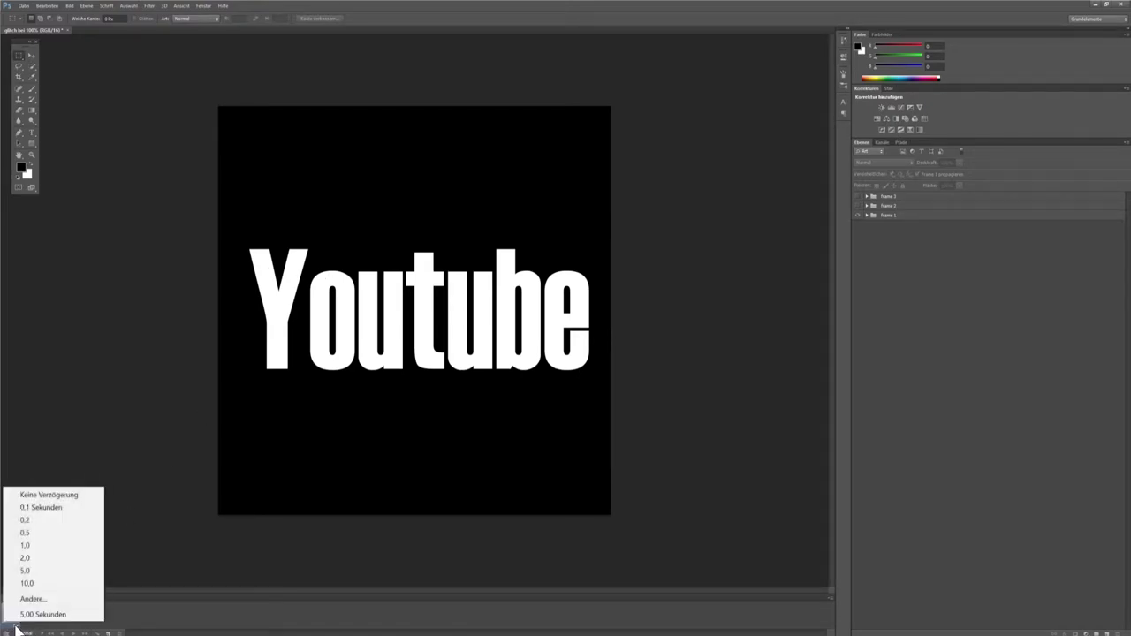
{"action": "left_click", "coordinate": [44, 545]}
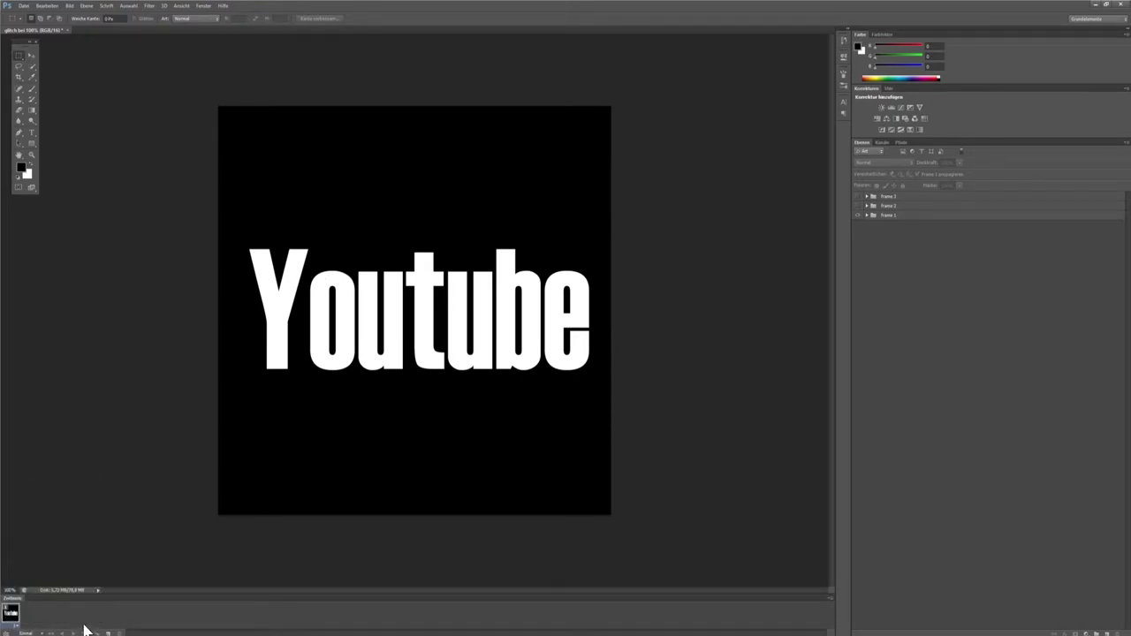
{"action": "left_click", "coordinate": [41, 634]}
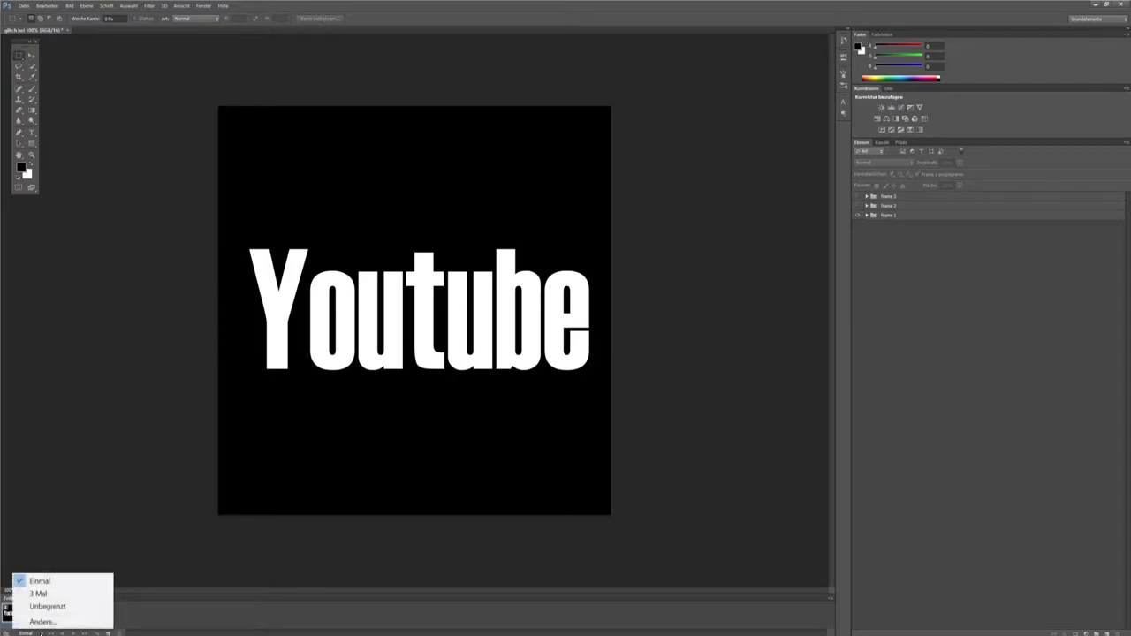
{"action": "left_click", "coordinate": [49, 606]}
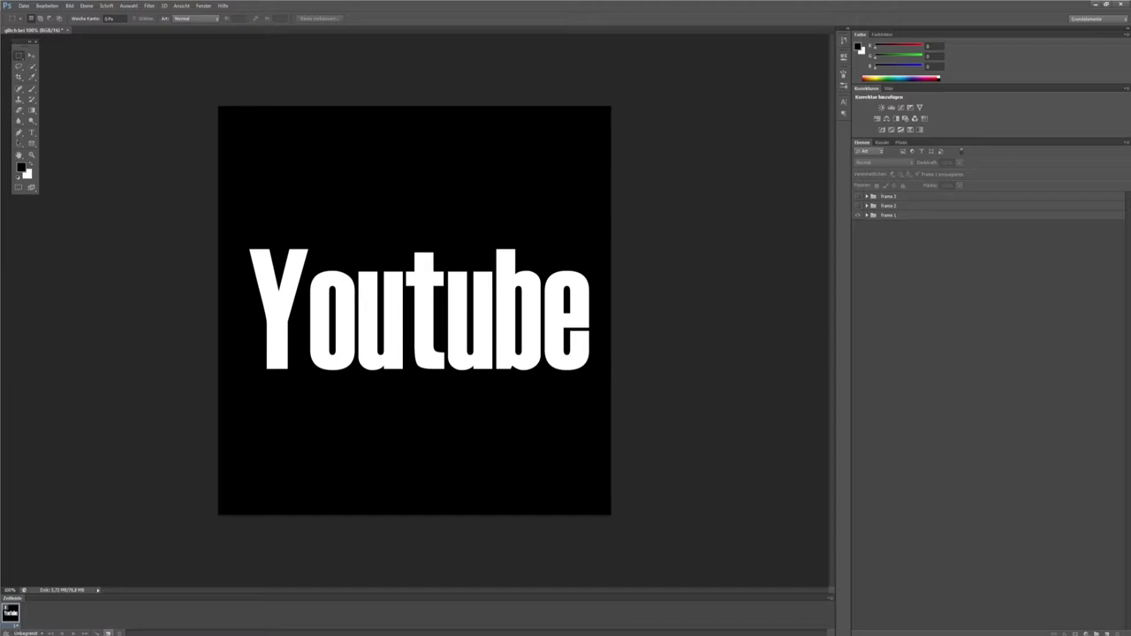
{"action": "left_click", "coordinate": [107, 633]}
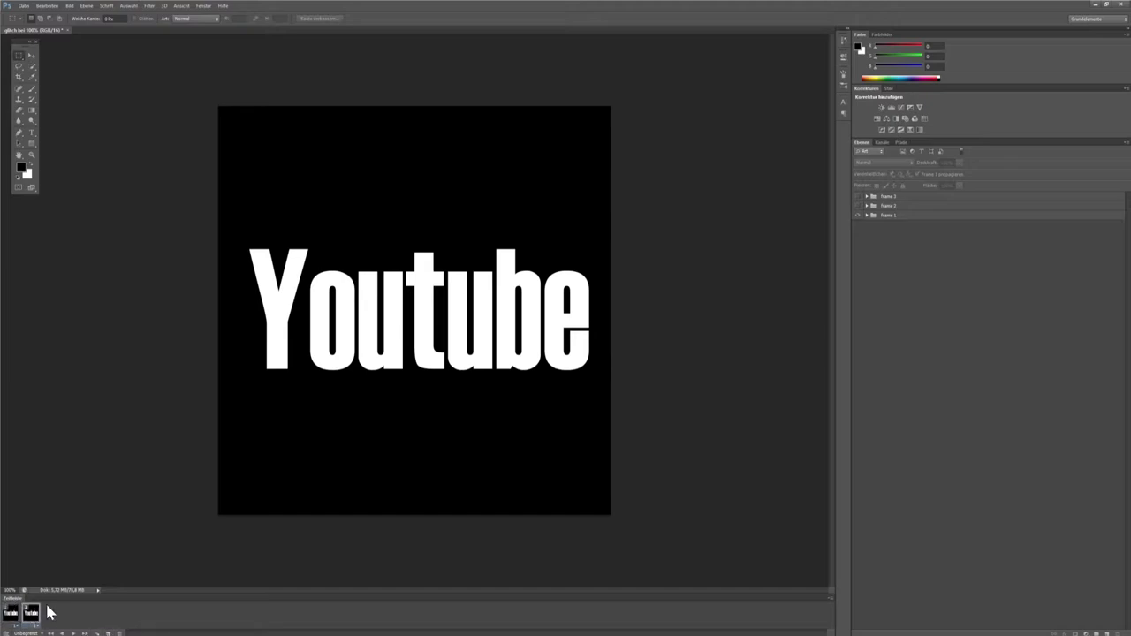
- Make frame 2 show a glitch group and add a third frame showing the frame 2 glitch variant
{"action": "left_click", "coordinate": [856, 217]}
{"action": "left_click", "coordinate": [857, 206]}
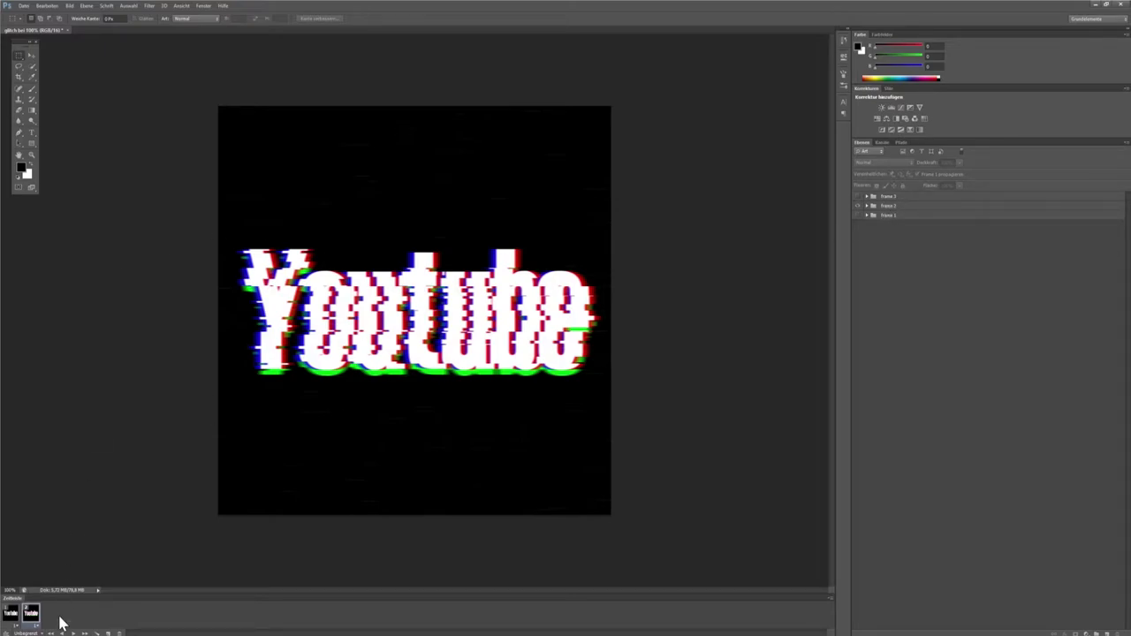
{"action": "left_click", "coordinate": [108, 634]}
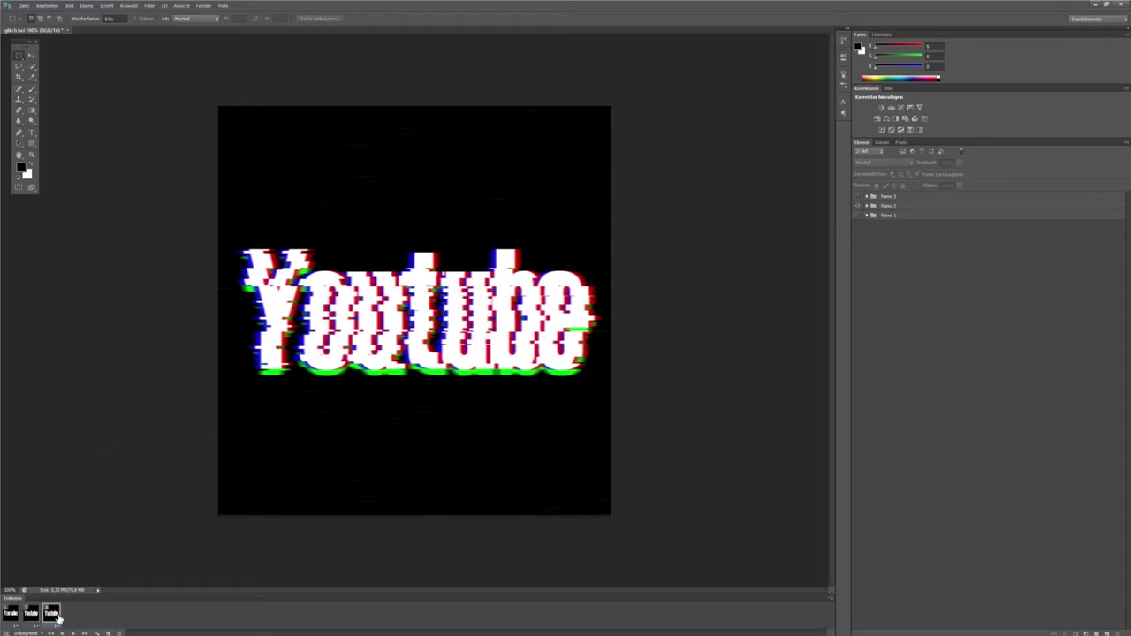
{"action": "left_click", "coordinate": [858, 206]}
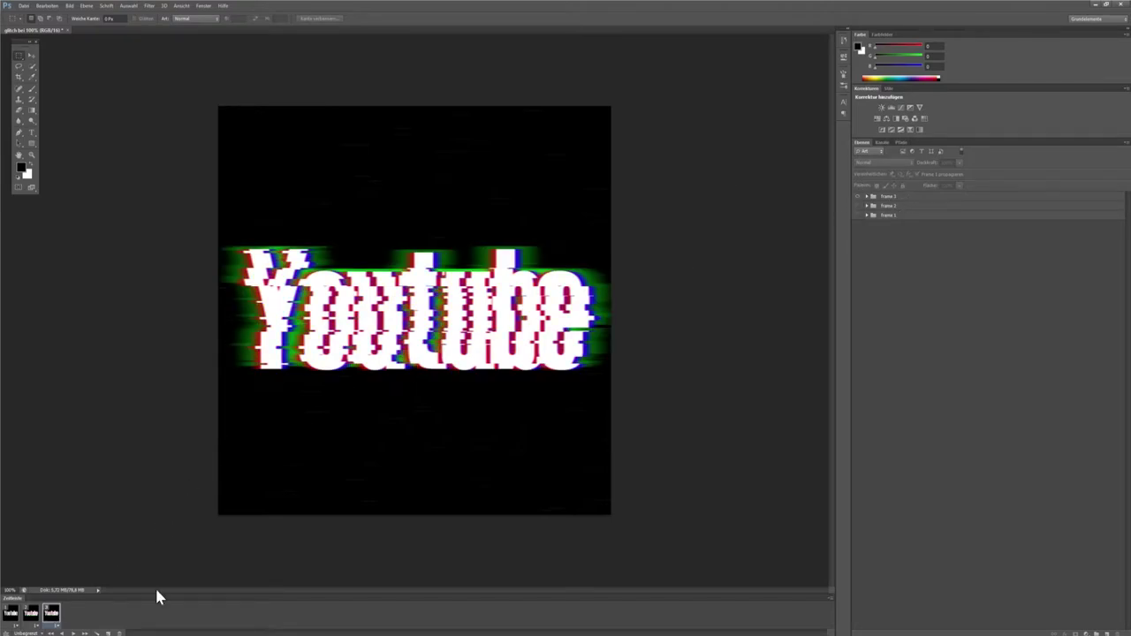
- Set the second frame's delay to 0.1 seconds after a brief playback preview
{"action": "left_click", "coordinate": [38, 628]}
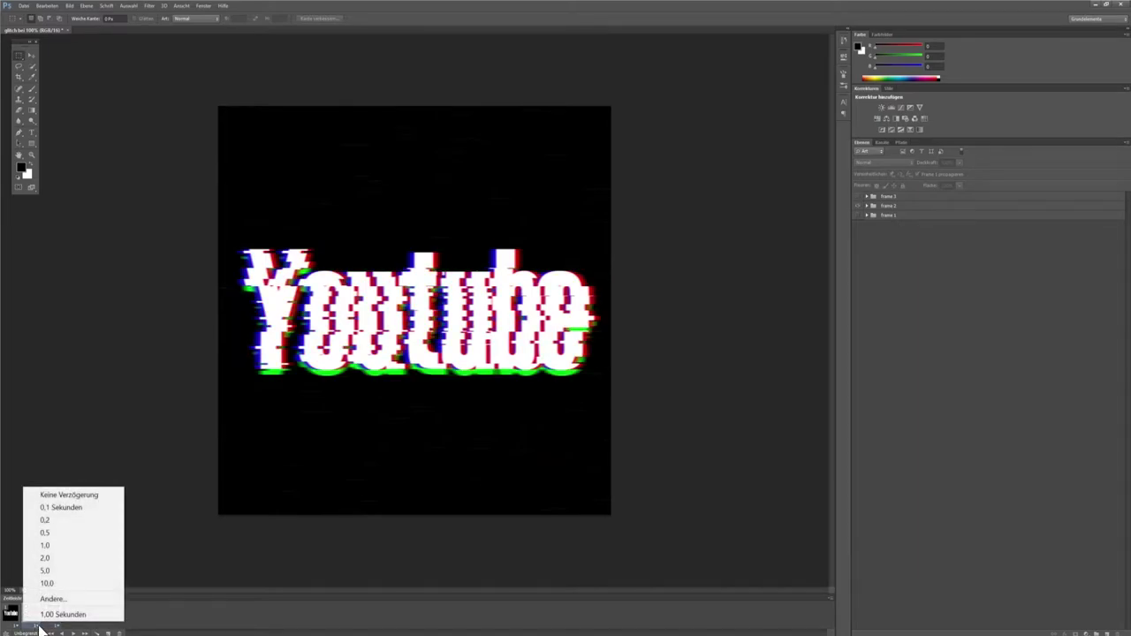
{"action": "left_click", "coordinate": [146, 622]}
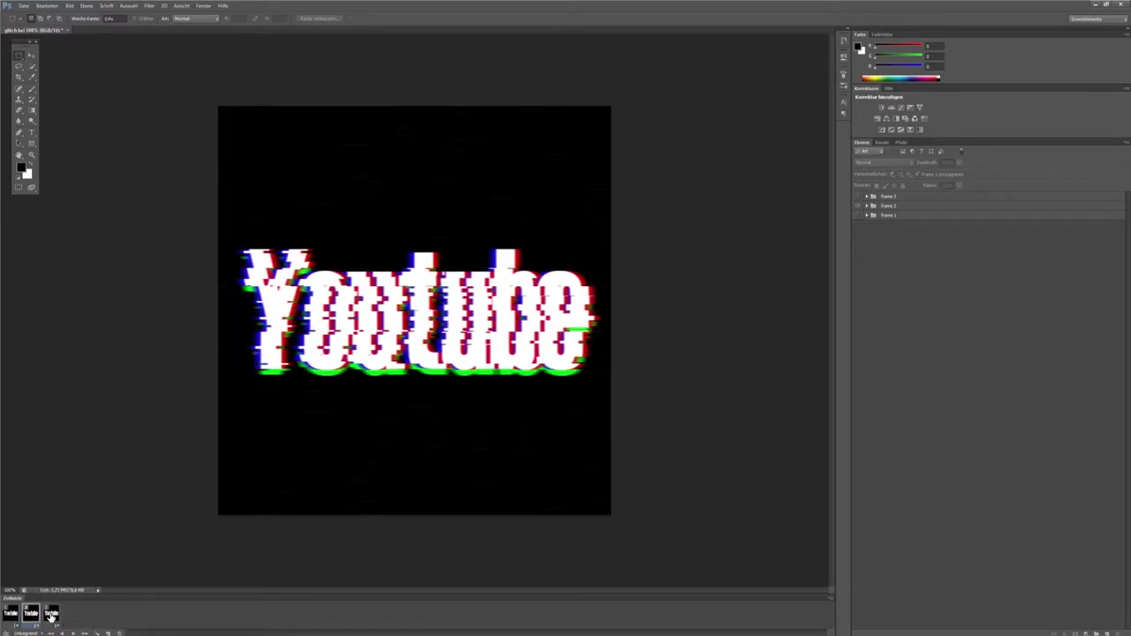
{"action": "left_click", "coordinate": [52, 614]}
{"action": "left_click", "coordinate": [10, 613]}
{"action": "left_click", "coordinate": [37, 627]}
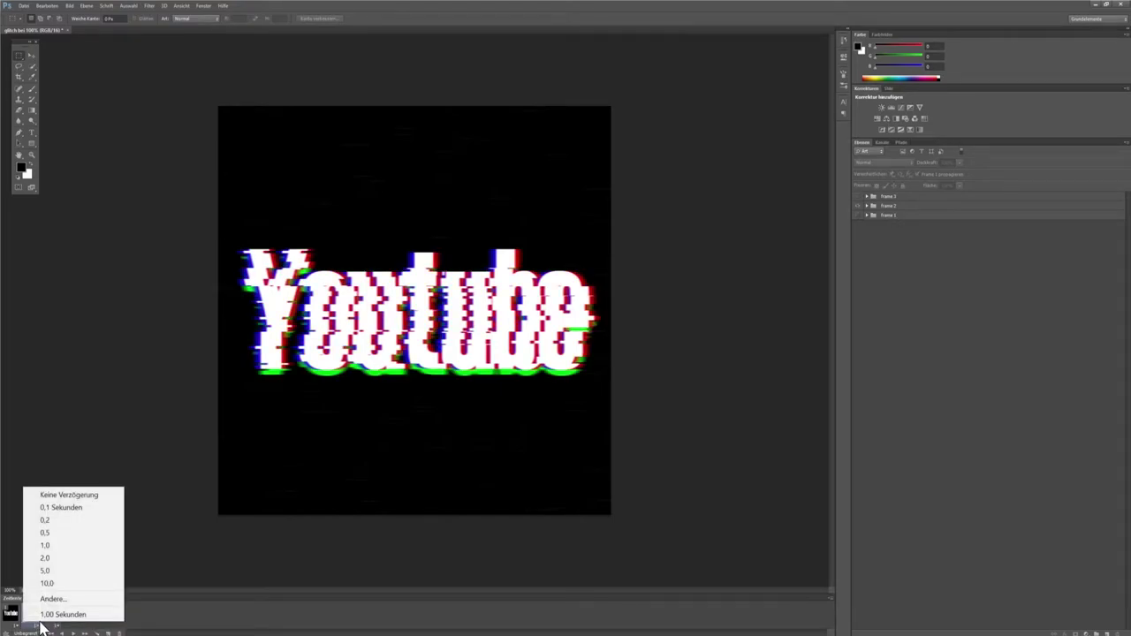
{"action": "left_click", "coordinate": [62, 511]}
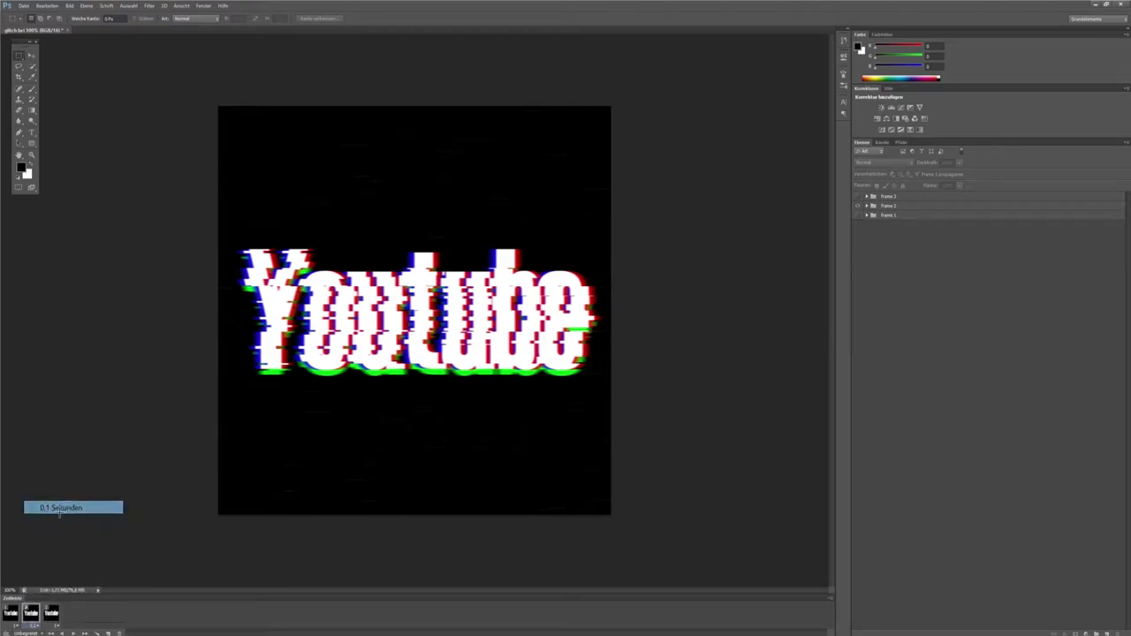
- Set the third frame's delay to 0.1 seconds and preview the looping animation
{"action": "left_click", "coordinate": [59, 628]}
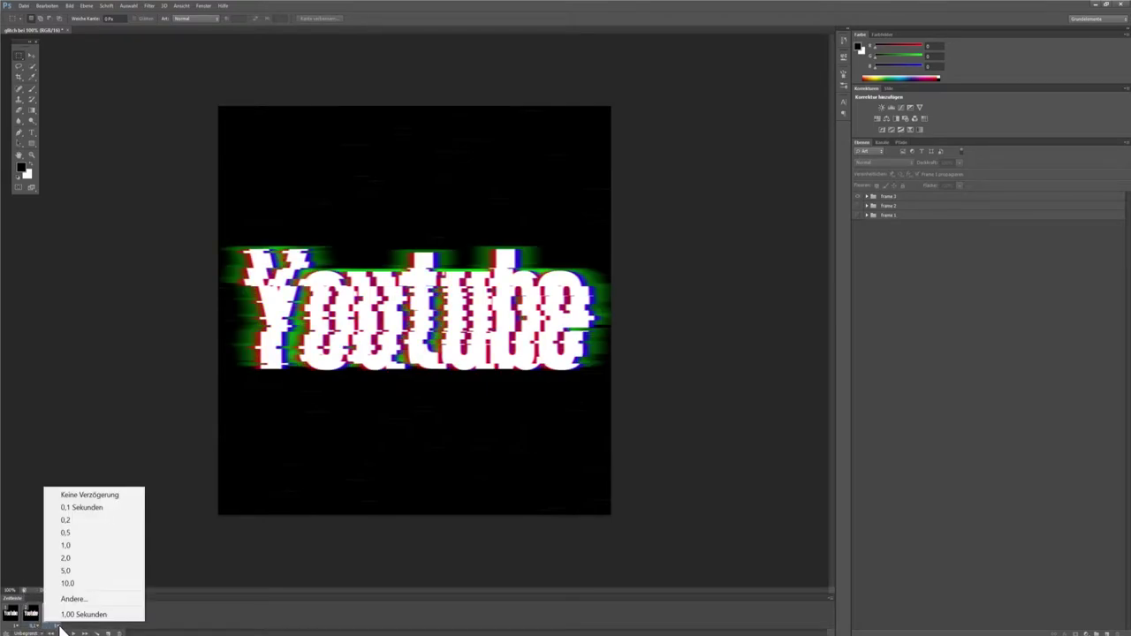
{"action": "left_click", "coordinate": [79, 520]}
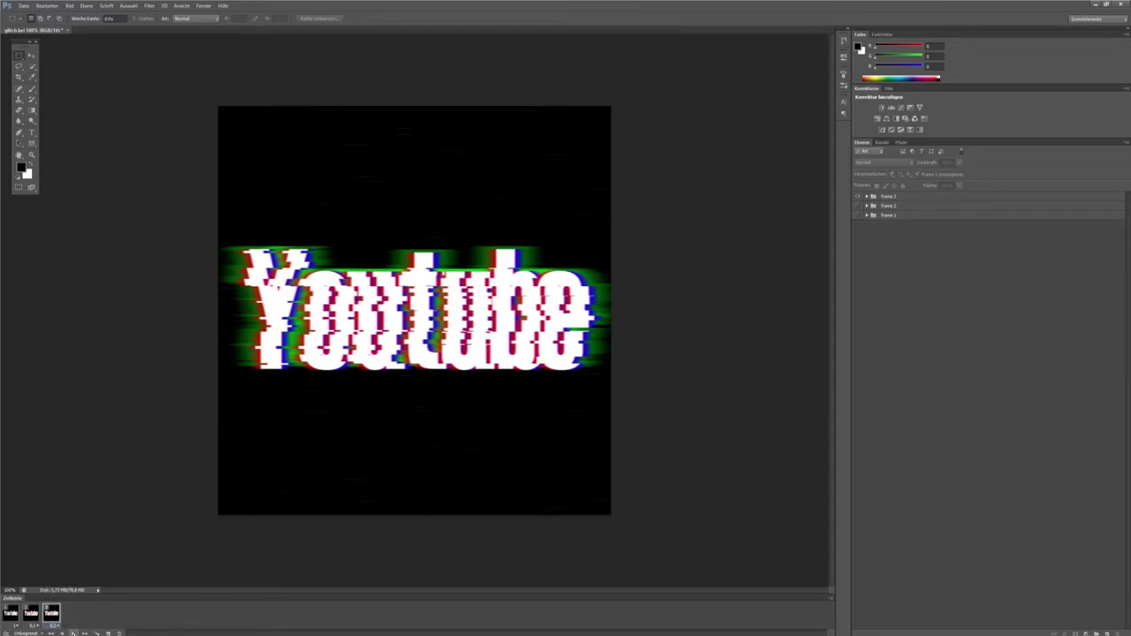
{"action": "left_click", "coordinate": [74, 633]}
{"action": "left_click", "coordinate": [56, 628]}
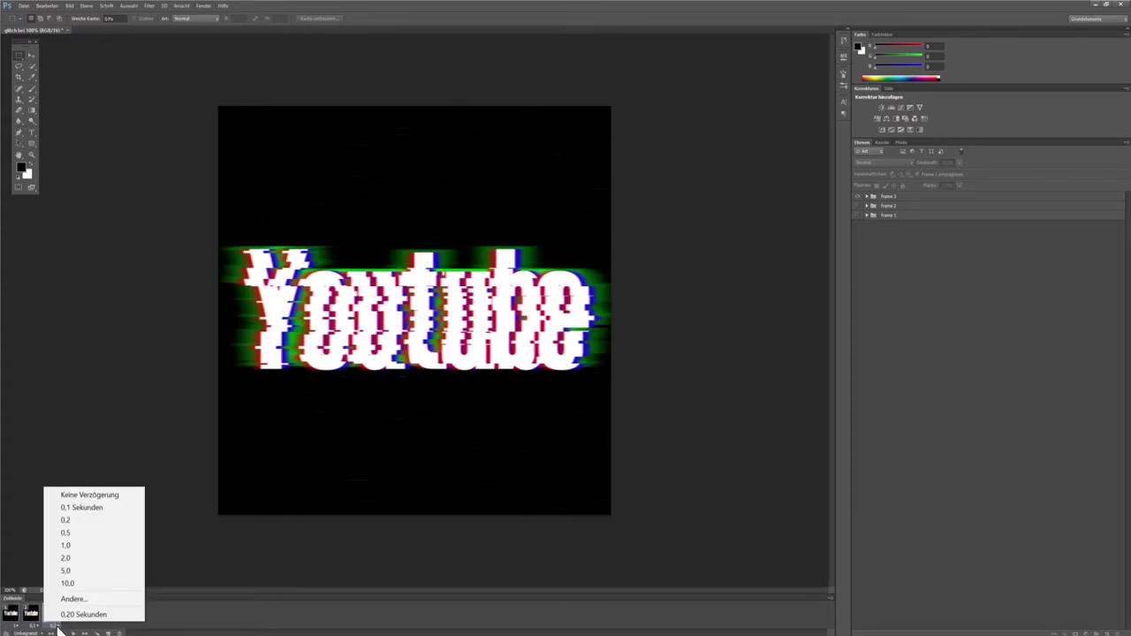
{"action": "left_click", "coordinate": [95, 513]}
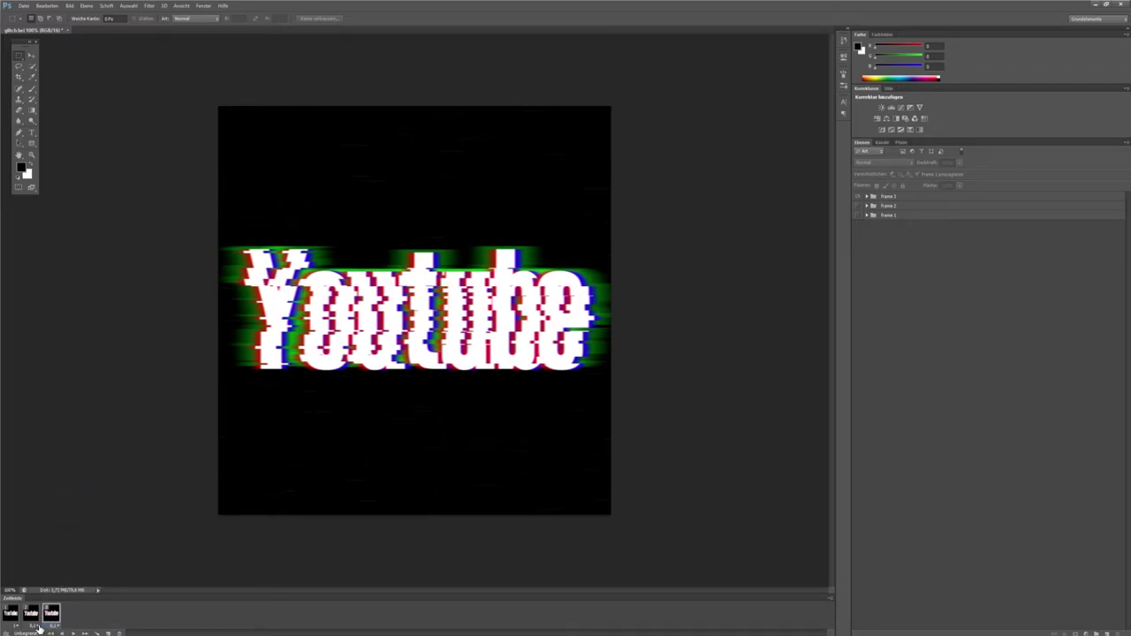
{"action": "left_click", "coordinate": [73, 633]}
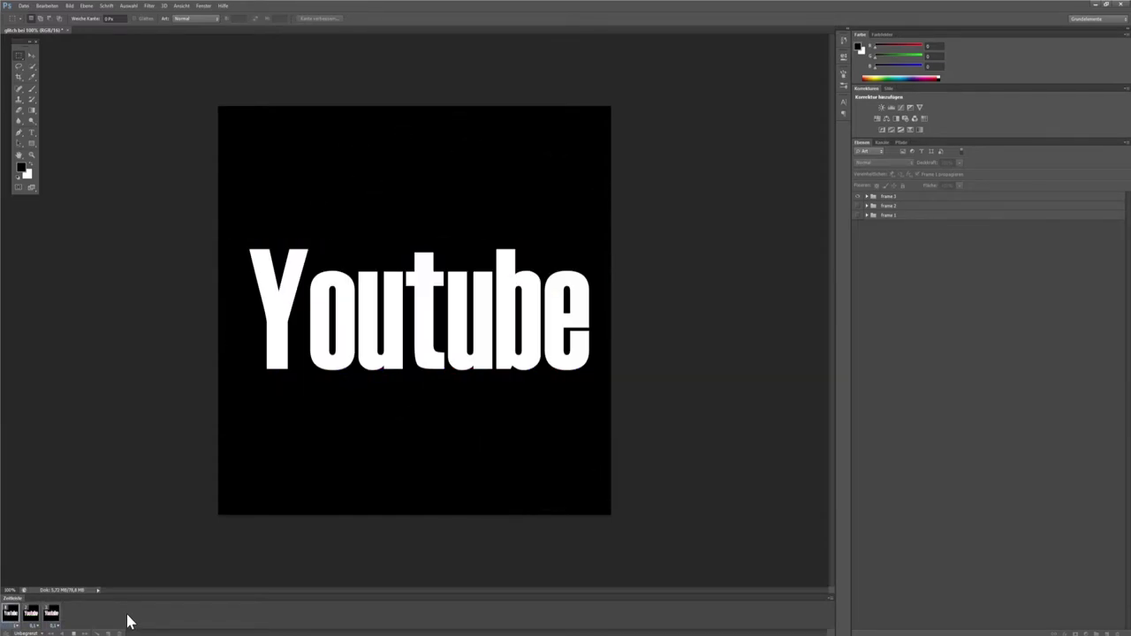
- Stop playback, then copy frame 2 and frame 1 to the end as frames 4 and 5
{"action": "left_click", "coordinate": [75, 633]}
{"action": "left_click", "coordinate": [32, 618]}
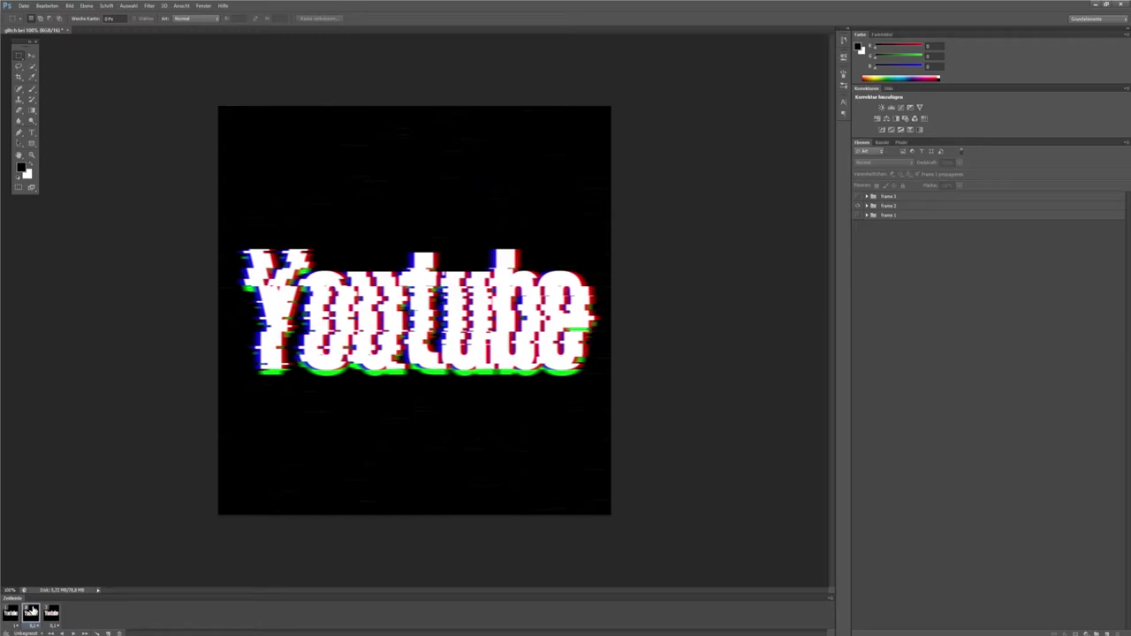
{"action": "key", "text": "alt+space"}
{"action": "key", "text": "Escape"}
{"action": "left_click", "coordinate": [51, 619]}
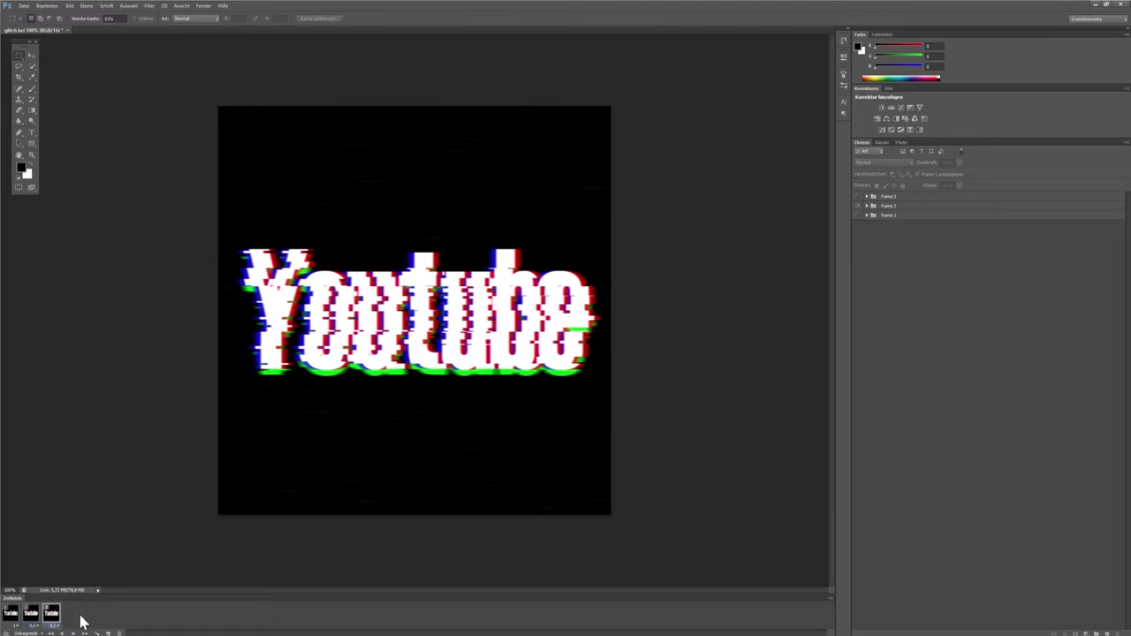
{"action": "left_click", "coordinate": [30, 621]}
{"action": "left_click", "coordinate": [39, 617]}
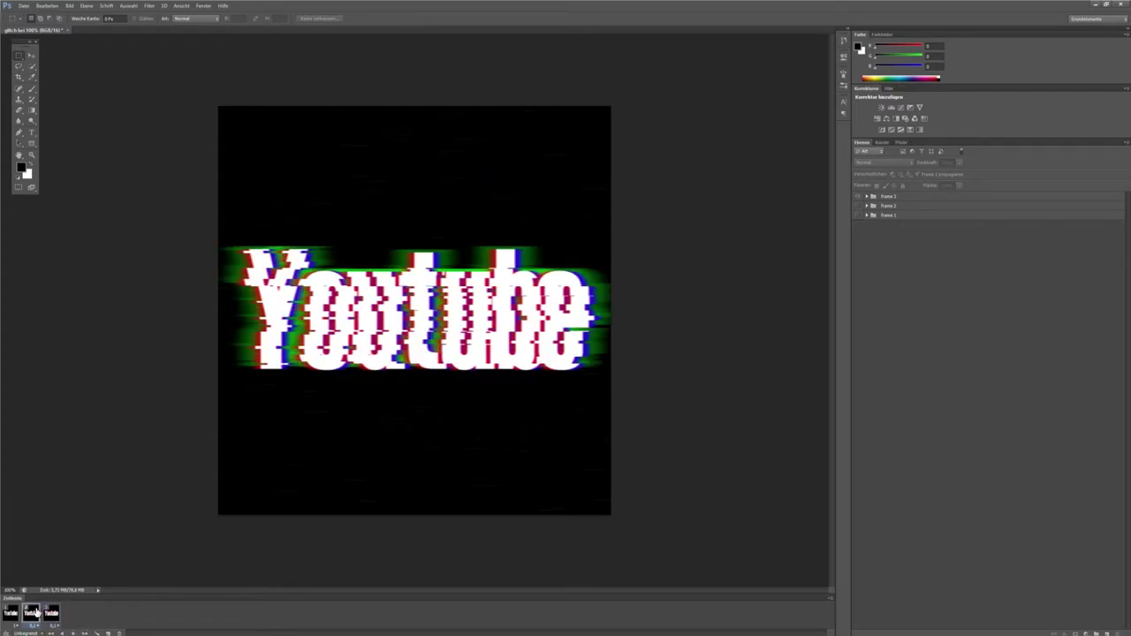
{"action": "left_click", "coordinate": [78, 631]}
{"action": "left_click_drag", "start_coordinate": [31, 614], "coordinate": [74, 617]}
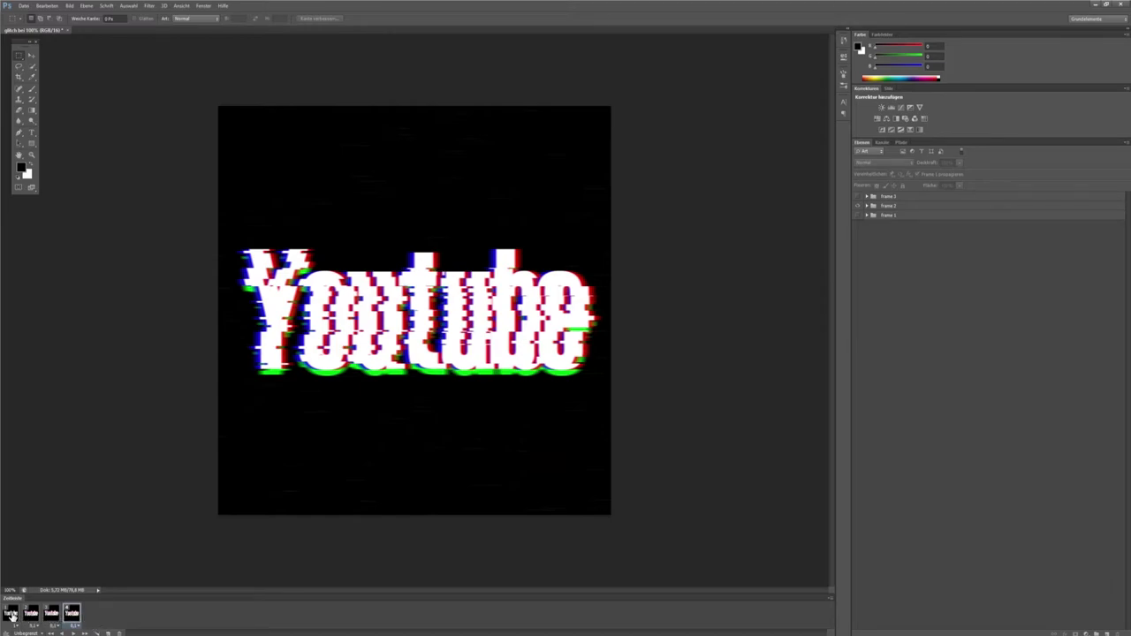
{"action": "left_click_drag", "start_coordinate": [11, 616], "coordinate": [95, 621]}
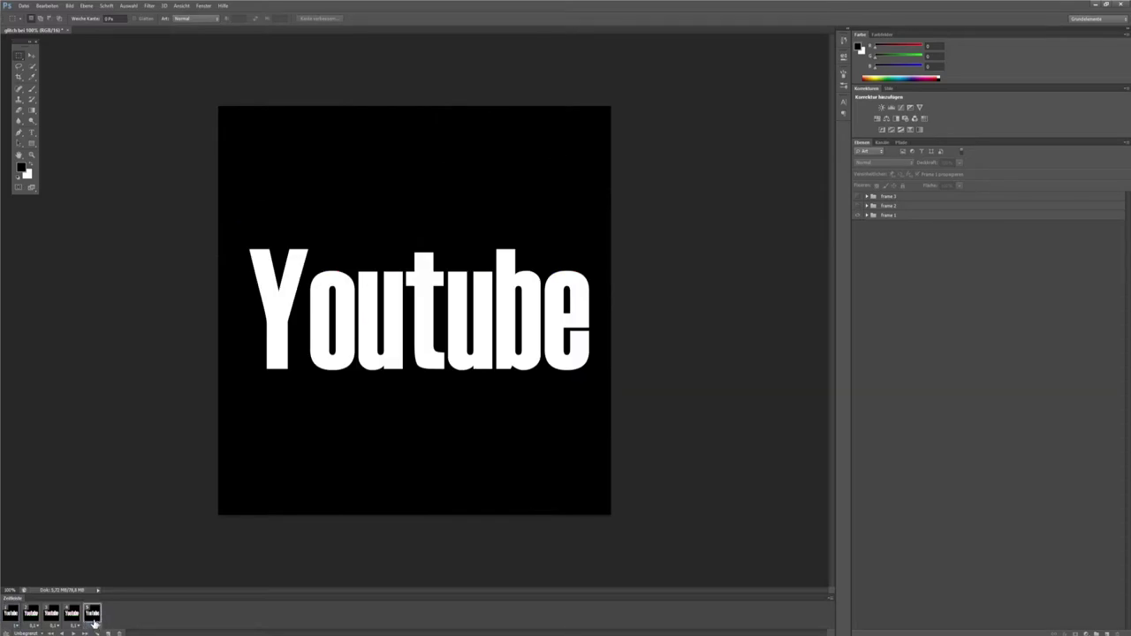
- Set frames 4 and 5 to Keine Verzögerung
{"action": "left_click", "coordinate": [98, 627]}
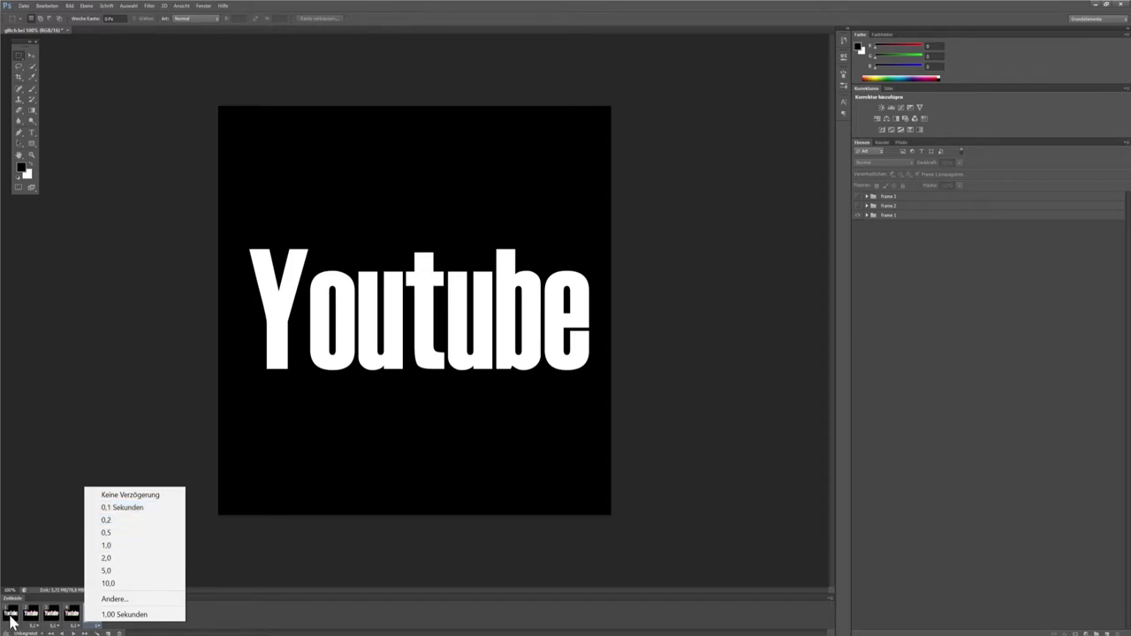
{"action": "left_click", "coordinate": [110, 496]}
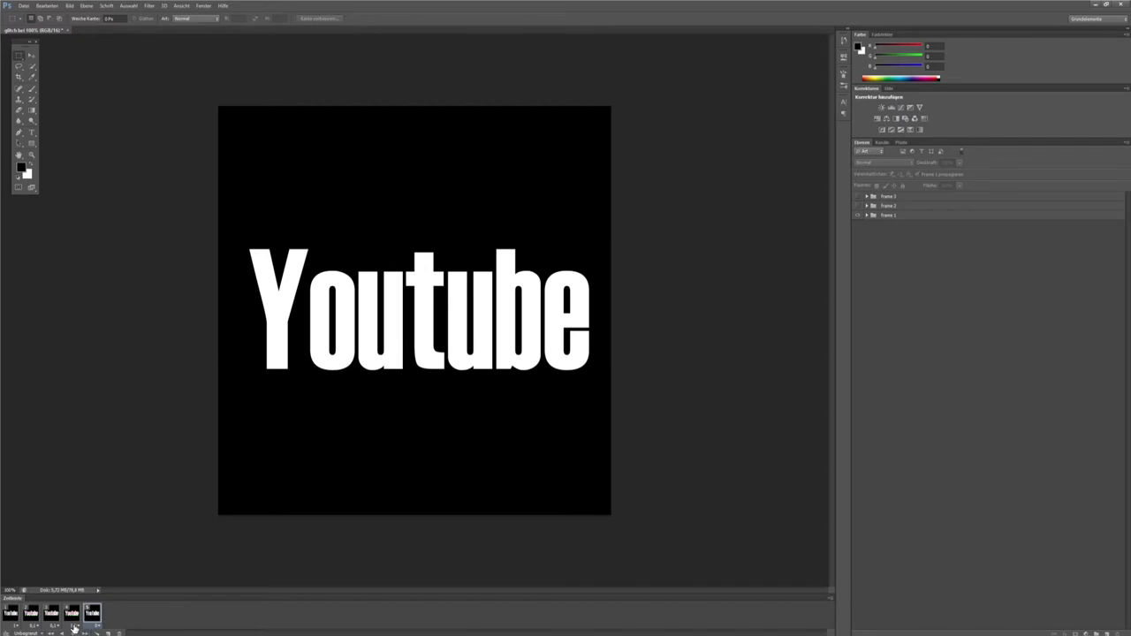
{"action": "left_click", "coordinate": [74, 627]}
{"action": "left_click", "coordinate": [126, 496]}
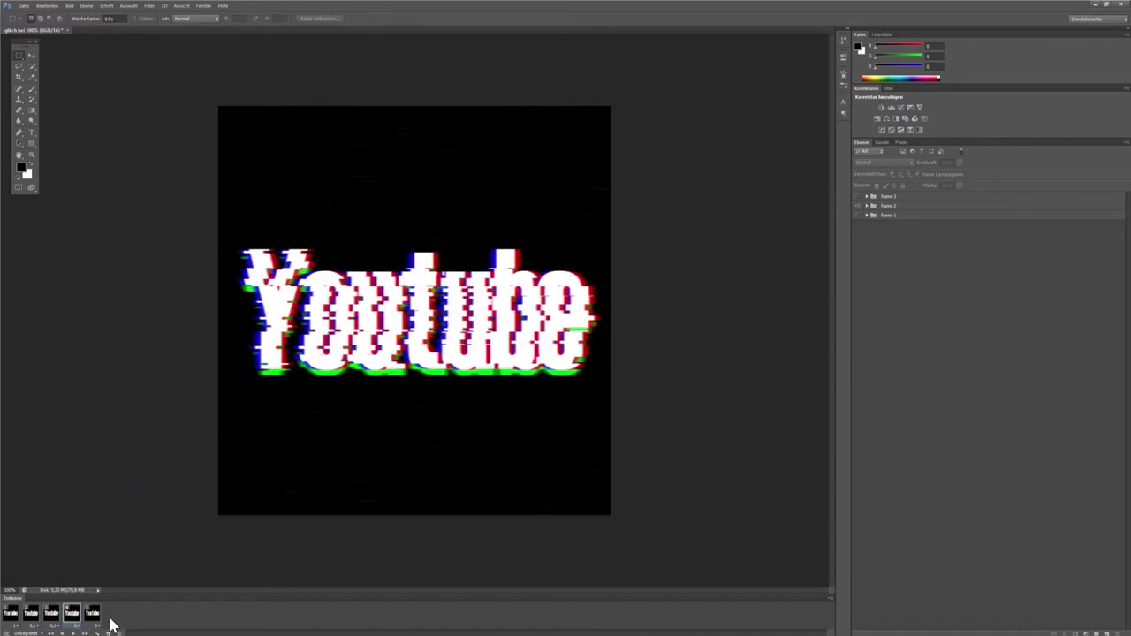
- Copy frames 2–5 onto the end of the timeline and play the glitch loop
{"action": "left_click", "coordinate": [32, 617]}
{"action": "left_click", "coordinate": [98, 610], "text": "shift"}
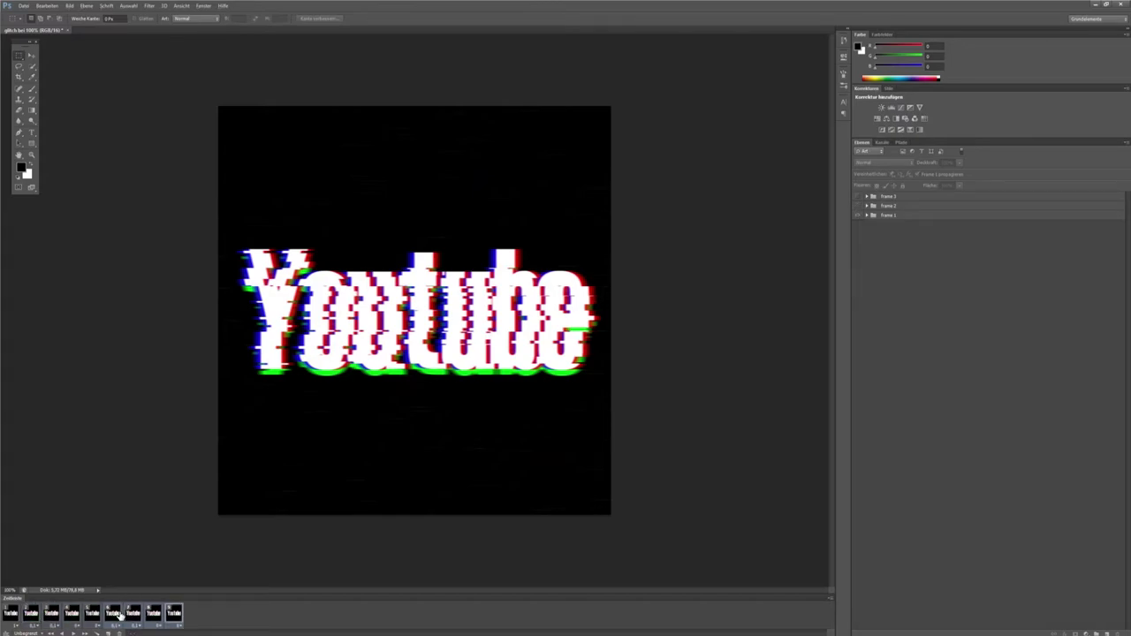
{"action": "left_click_drag", "start_coordinate": [53, 619], "coordinate": [295, 616]}
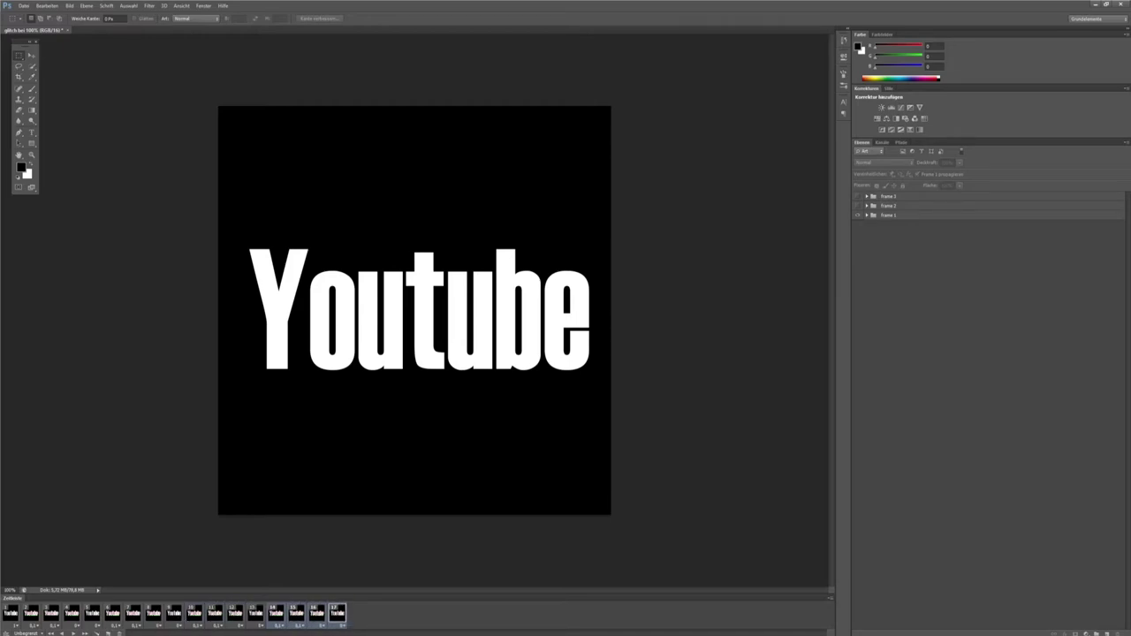
{"action": "left_click", "coordinate": [74, 633]}
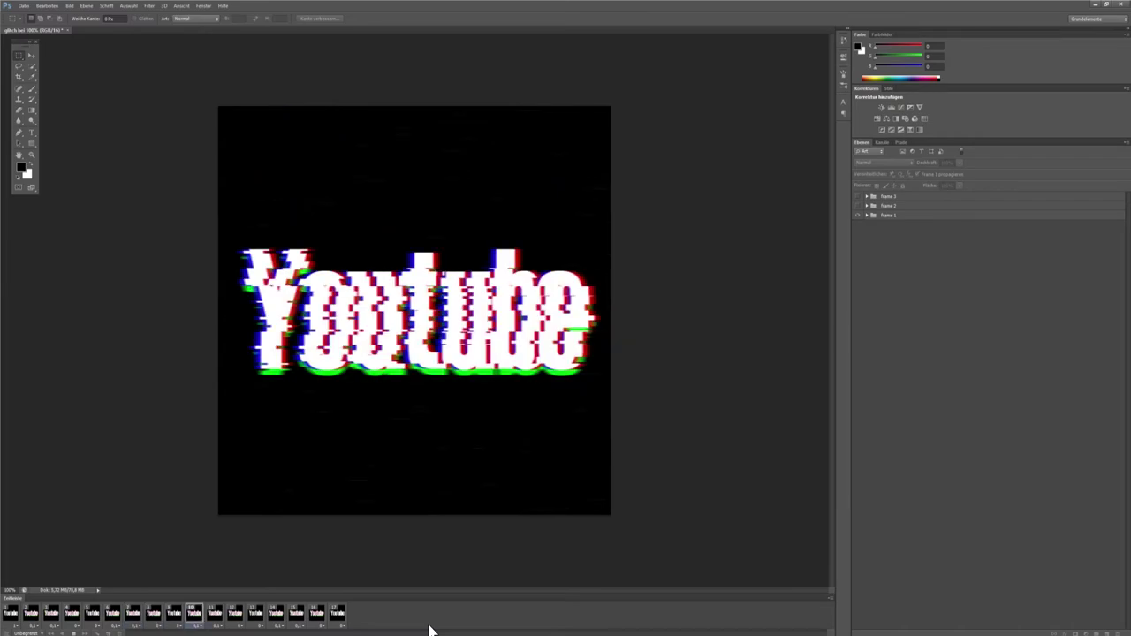
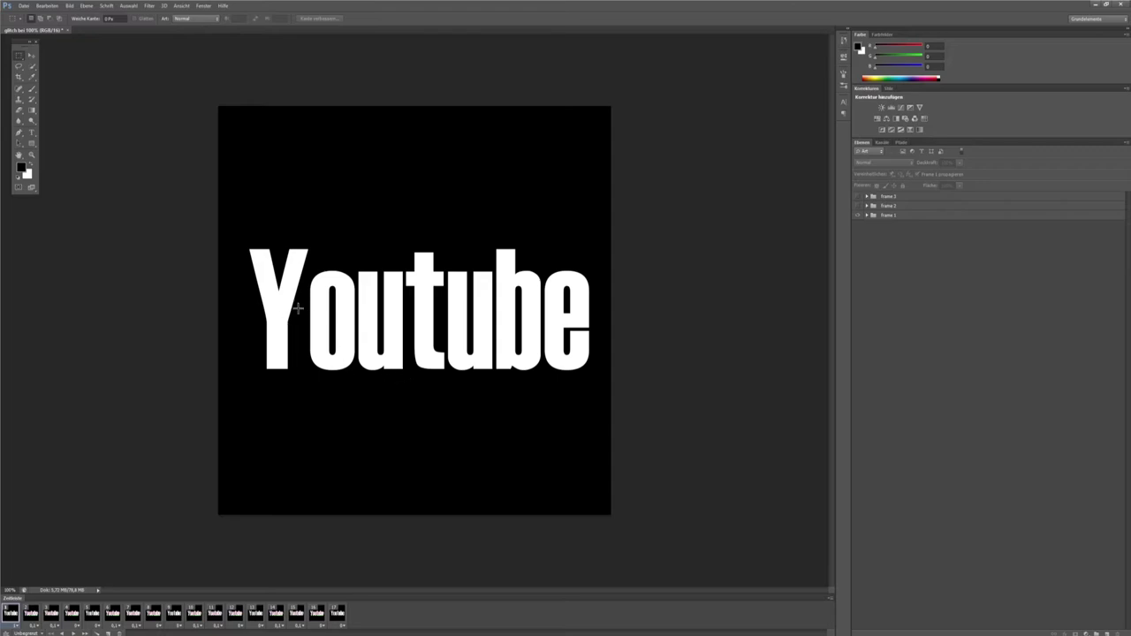
- Select and deselect a thin strip across 'Yo', then set two frame delays to 0,2 and 0,1 seconds
{"action": "left_click_drag", "start_coordinate": [299, 308], "coordinate": [356, 314]}
{"action": "left_click", "coordinate": [318, 381]}
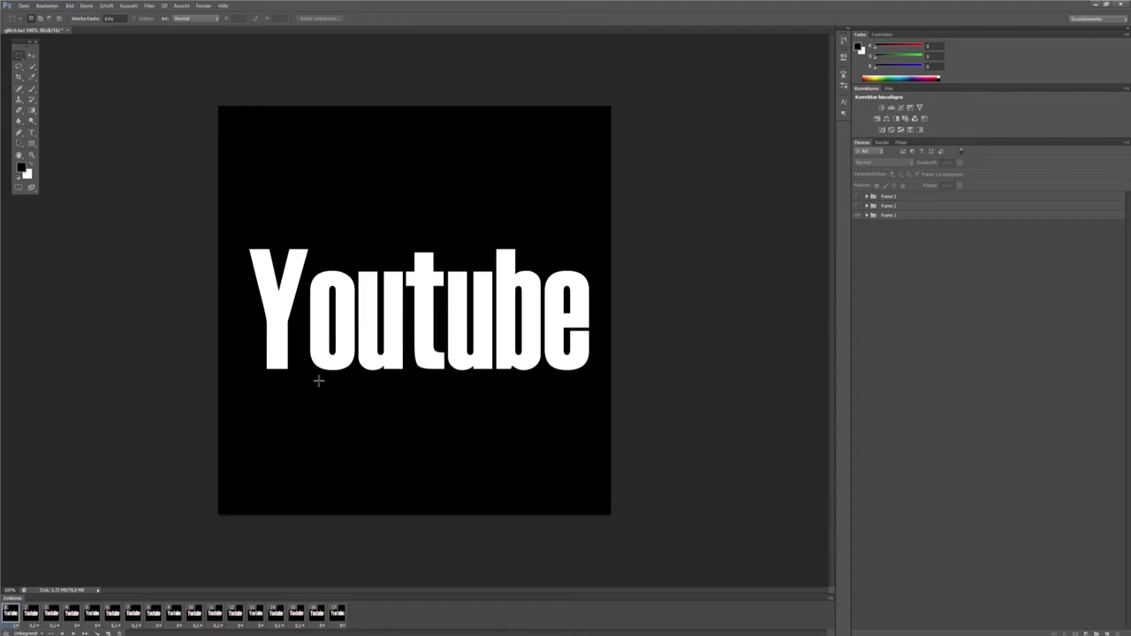
{"action": "left_click", "coordinate": [96, 626]}
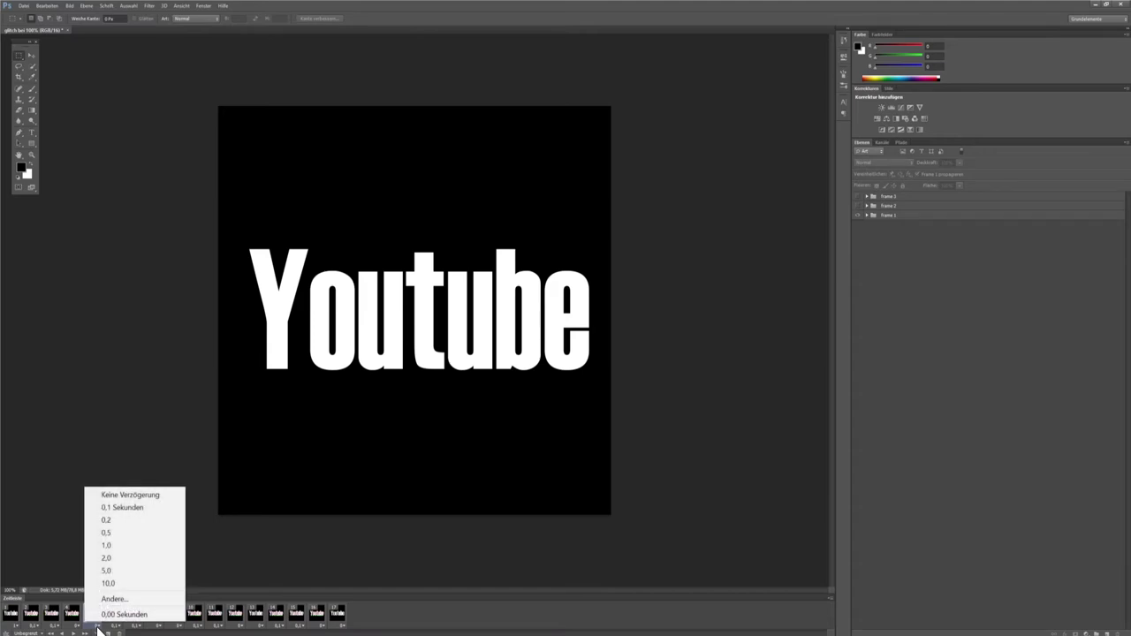
{"action": "left_click", "coordinate": [118, 523]}
{"action": "left_click", "coordinate": [177, 626]}
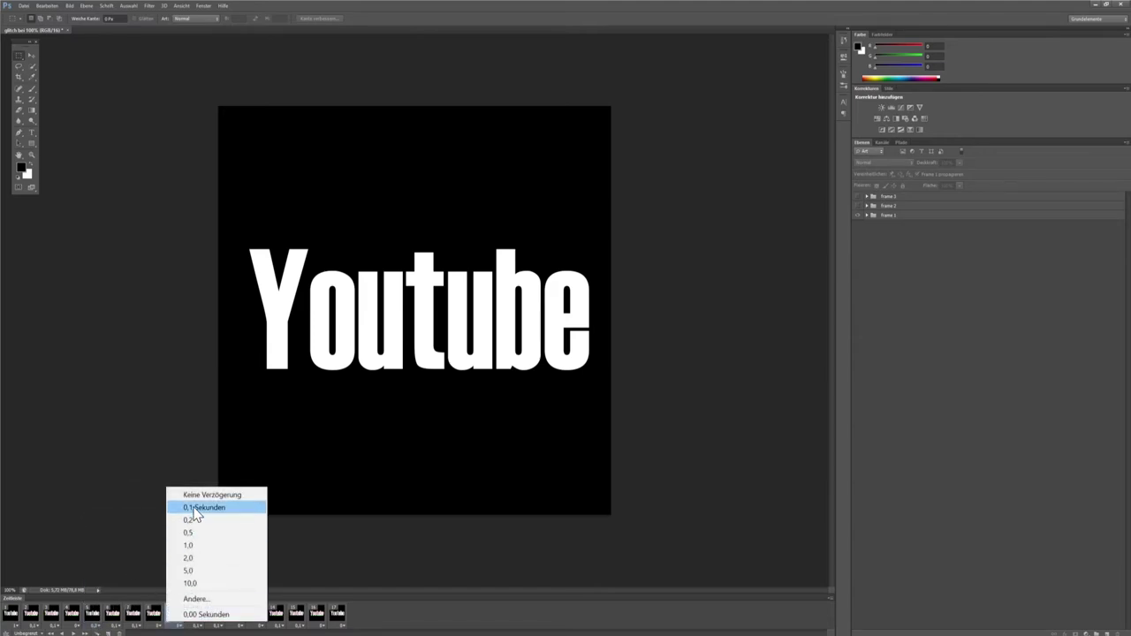
{"action": "left_click", "coordinate": [192, 510]}
- Set the following frames' delays, including 0,1 seconds and 0,5 seconds on frame 16, and preview playback
{"action": "left_click", "coordinate": [234, 627]}
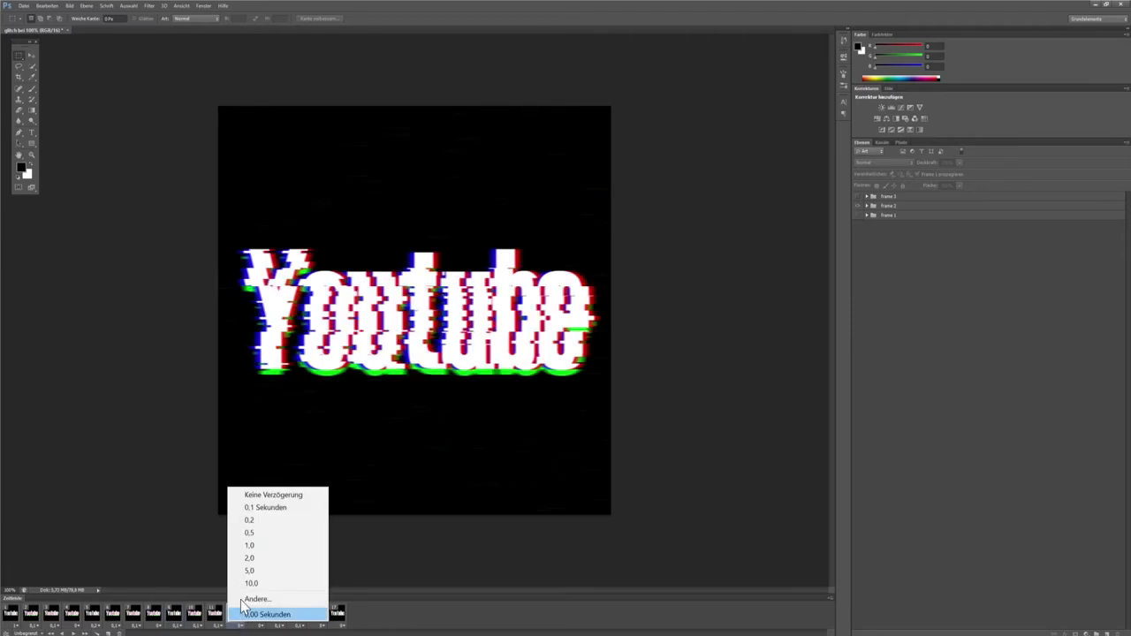
{"action": "left_click", "coordinate": [259, 533]}
{"action": "left_click", "coordinate": [279, 626]}
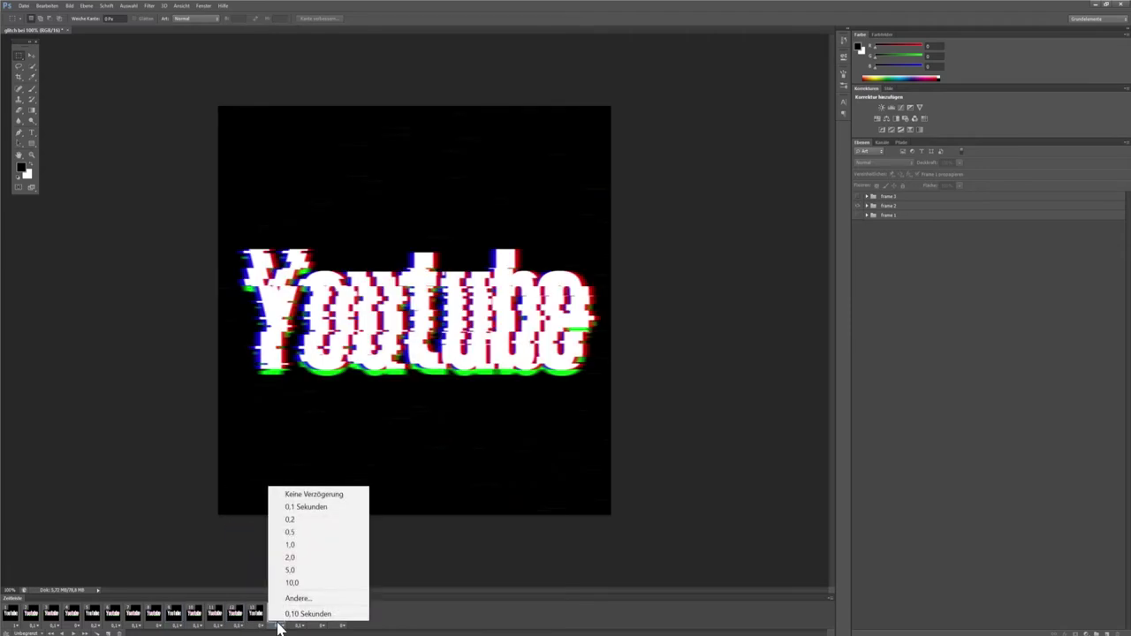
{"action": "left_click", "coordinate": [300, 508]}
{"action": "left_click", "coordinate": [322, 626]}
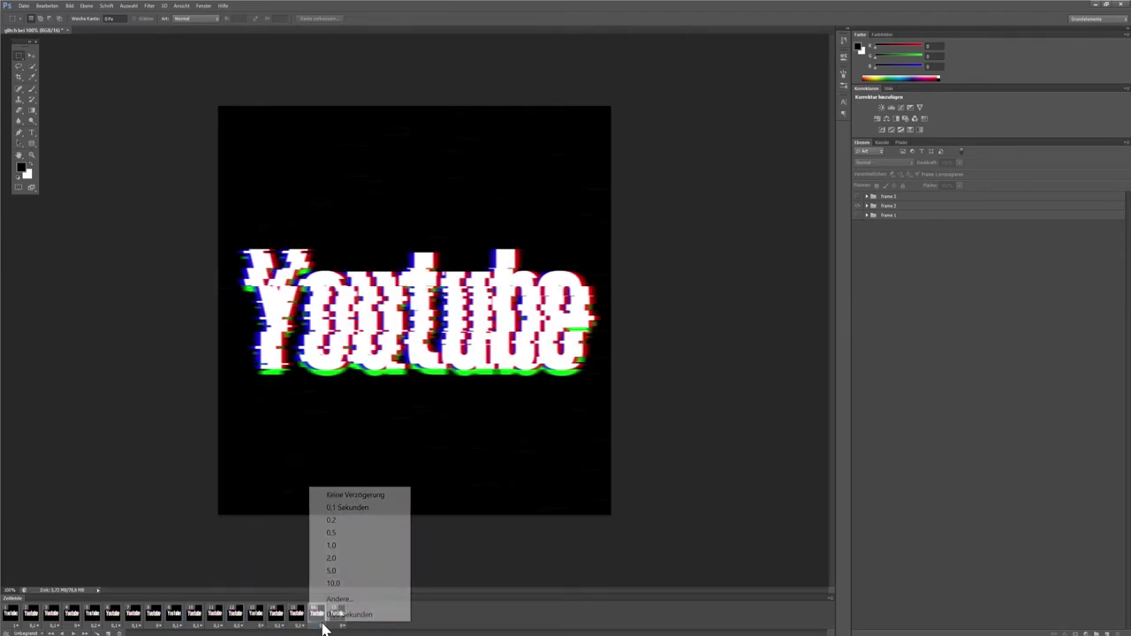
{"action": "left_click", "coordinate": [342, 532]}
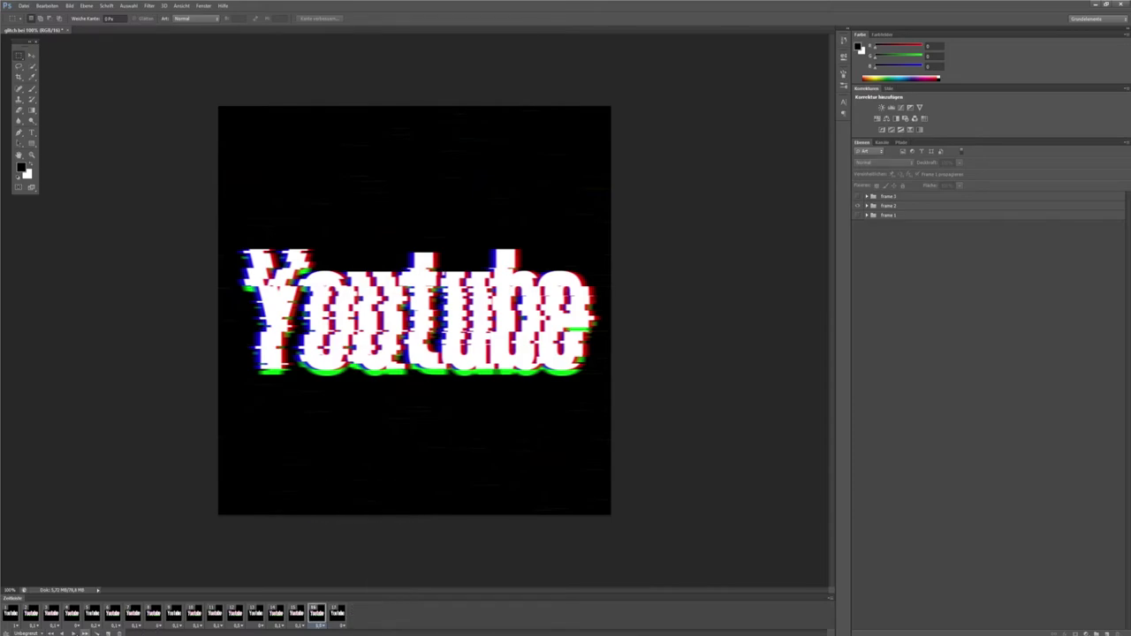
{"action": "left_click", "coordinate": [74, 634]}
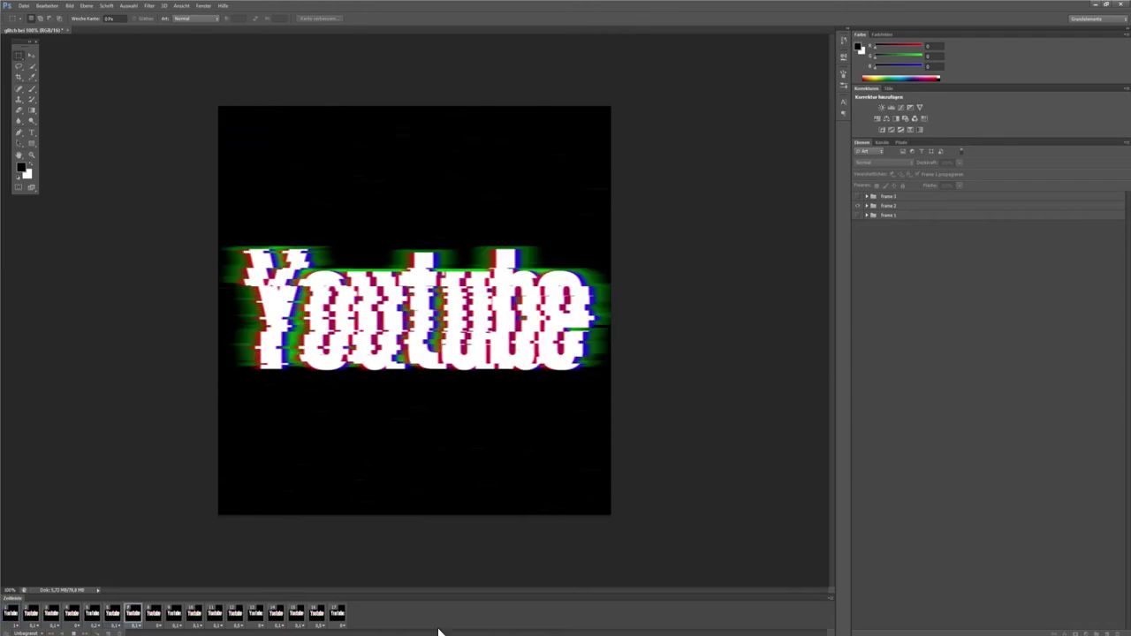
- Give frame 17 a 1,0-second delay and replay the animation from the first frame
{"action": "left_click", "coordinate": [342, 625]}
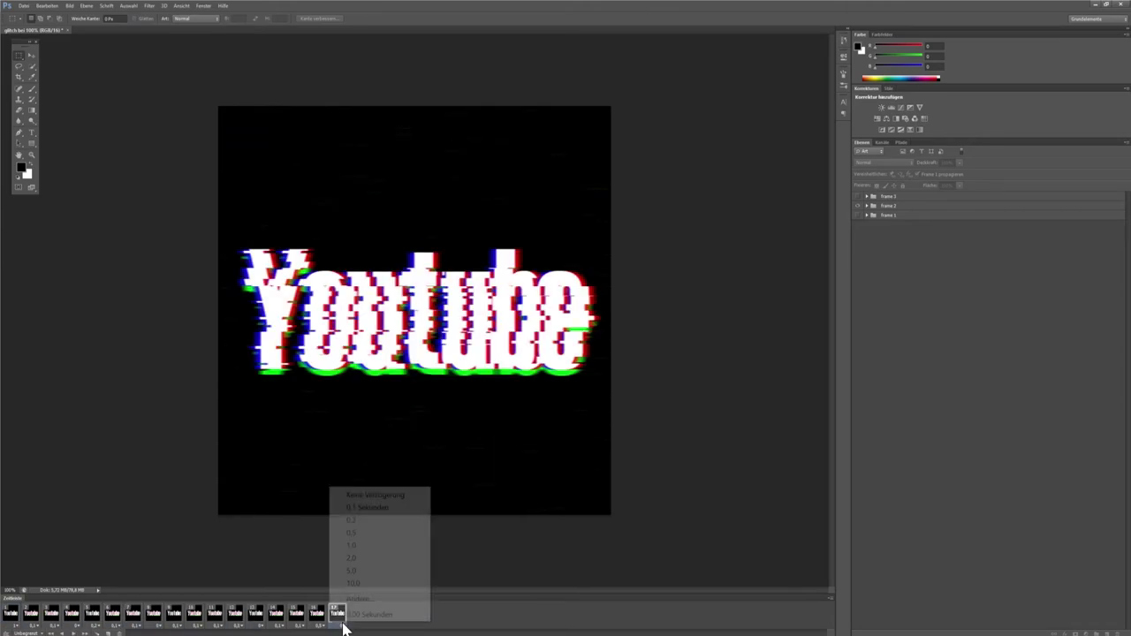
{"action": "left_click", "coordinate": [364, 547]}
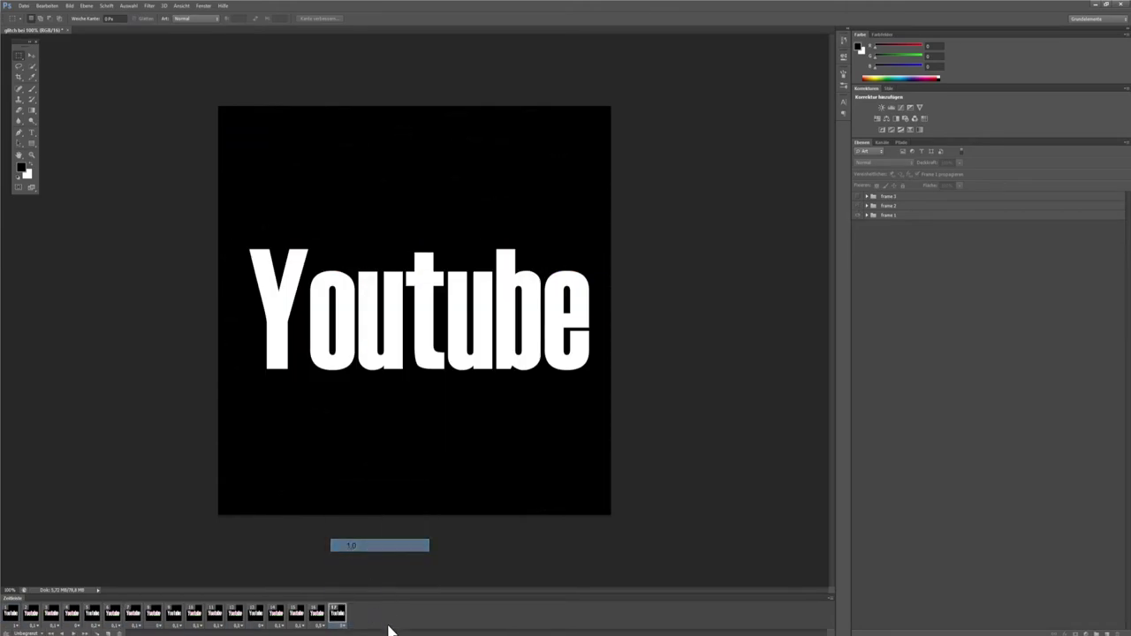
{"action": "left_click", "coordinate": [84, 630]}
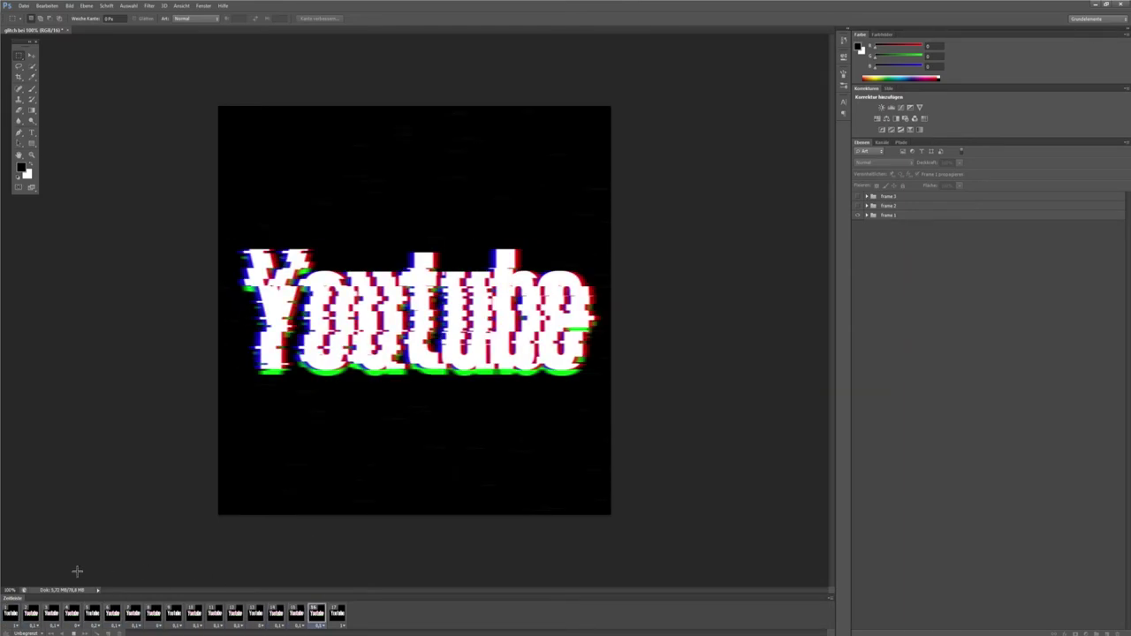
- In Save for Web, keep GIF format with 256 colours
{"action": "left_click", "coordinate": [25, 7]}
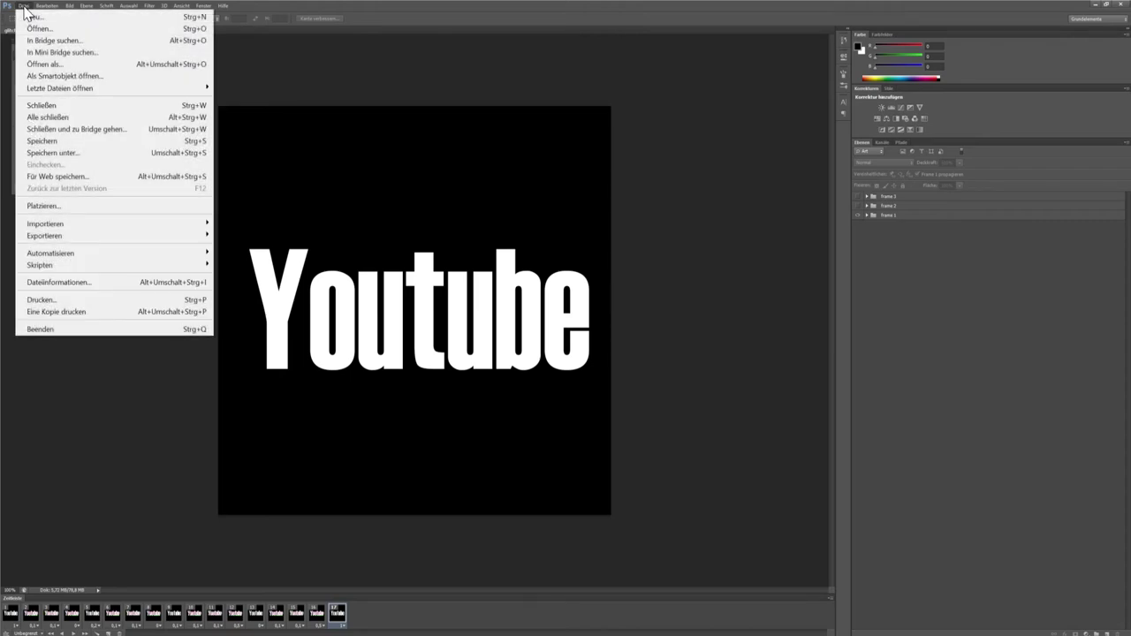
{"action": "left_click", "coordinate": [71, 179]}
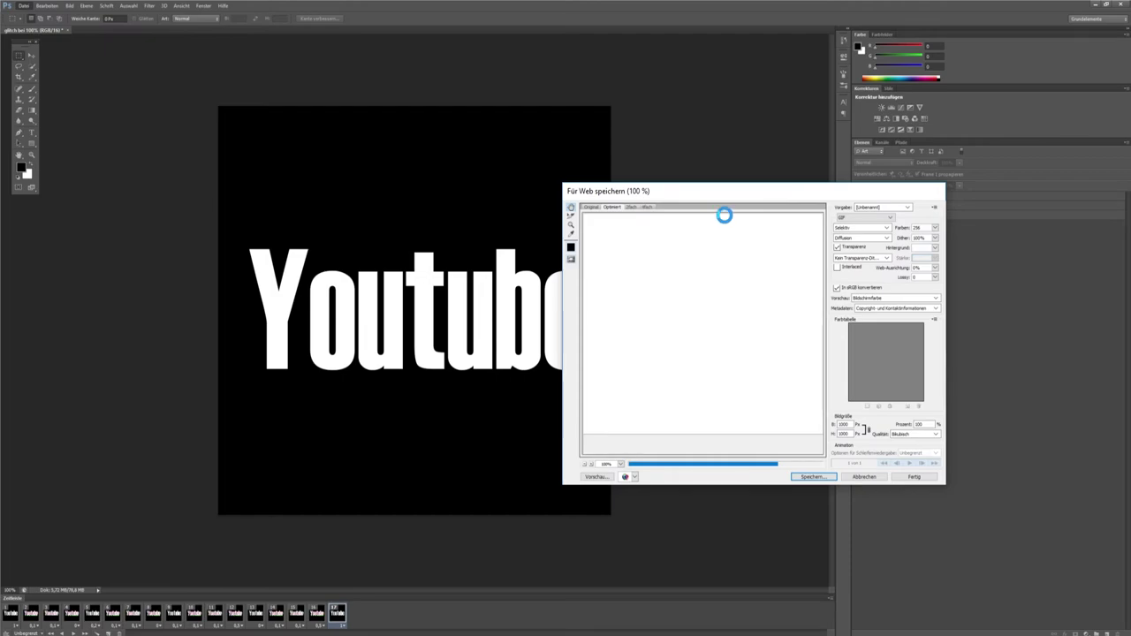
{"action": "left_click_drag", "start_coordinate": [709, 192], "coordinate": [368, 139]}
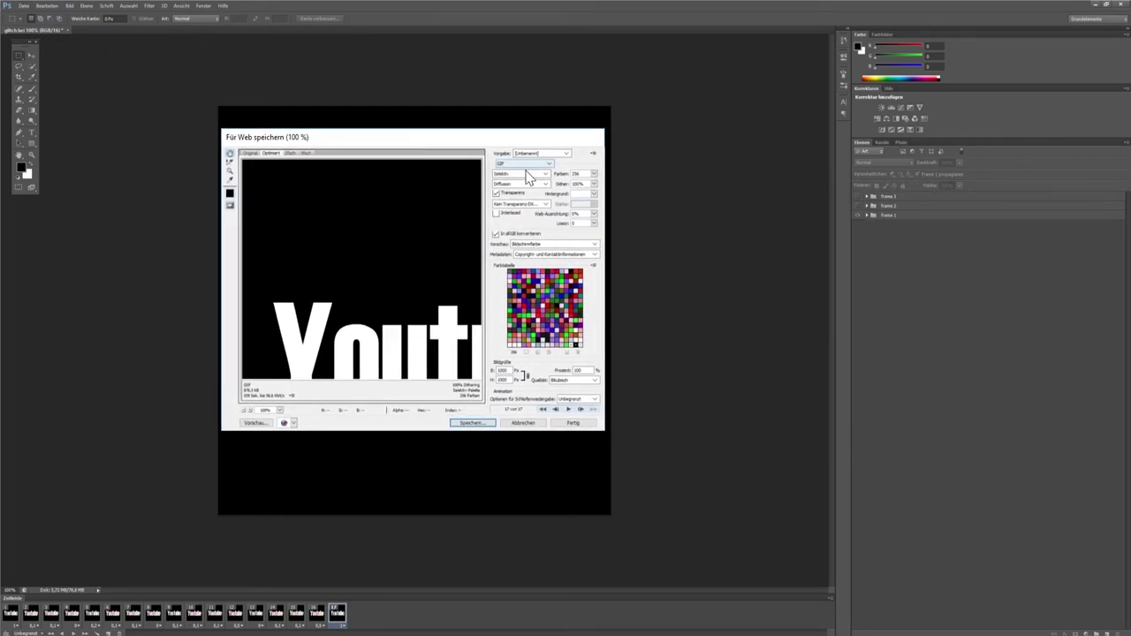
{"action": "left_click", "coordinate": [549, 165]}
{"action": "left_click", "coordinate": [505, 171]}
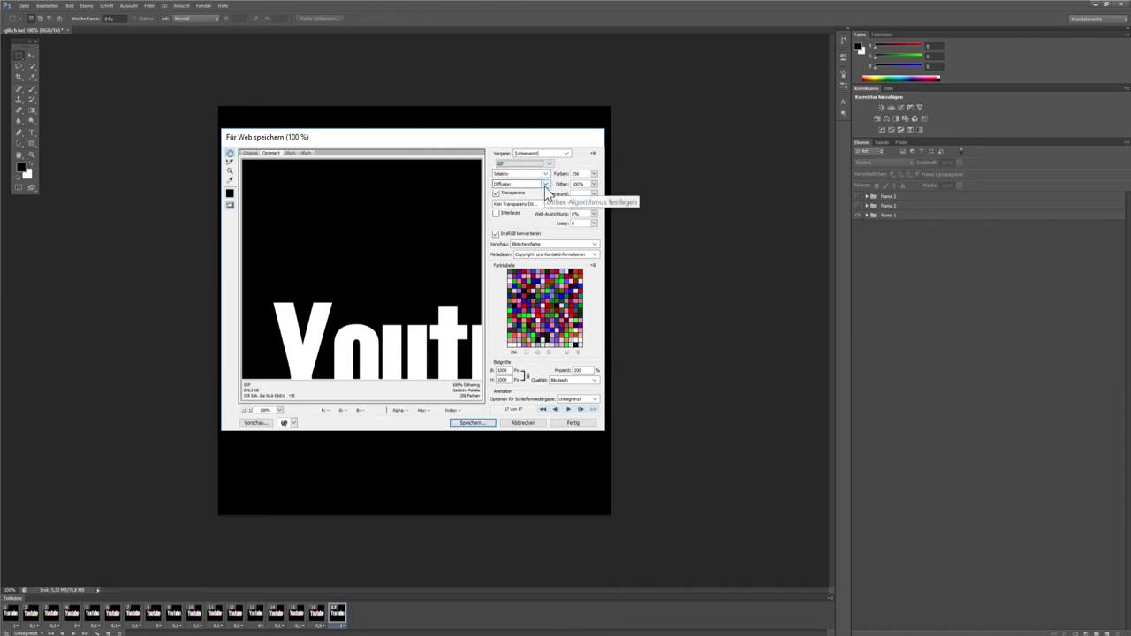
{"action": "left_click", "coordinate": [596, 175]}
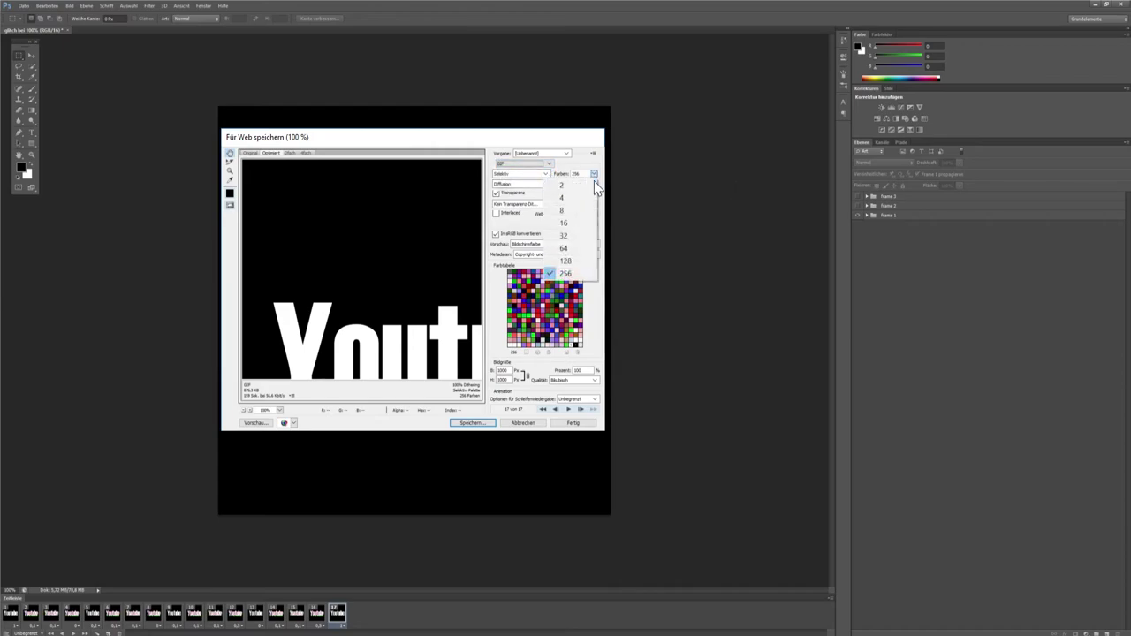
{"action": "left_click", "coordinate": [575, 281]}
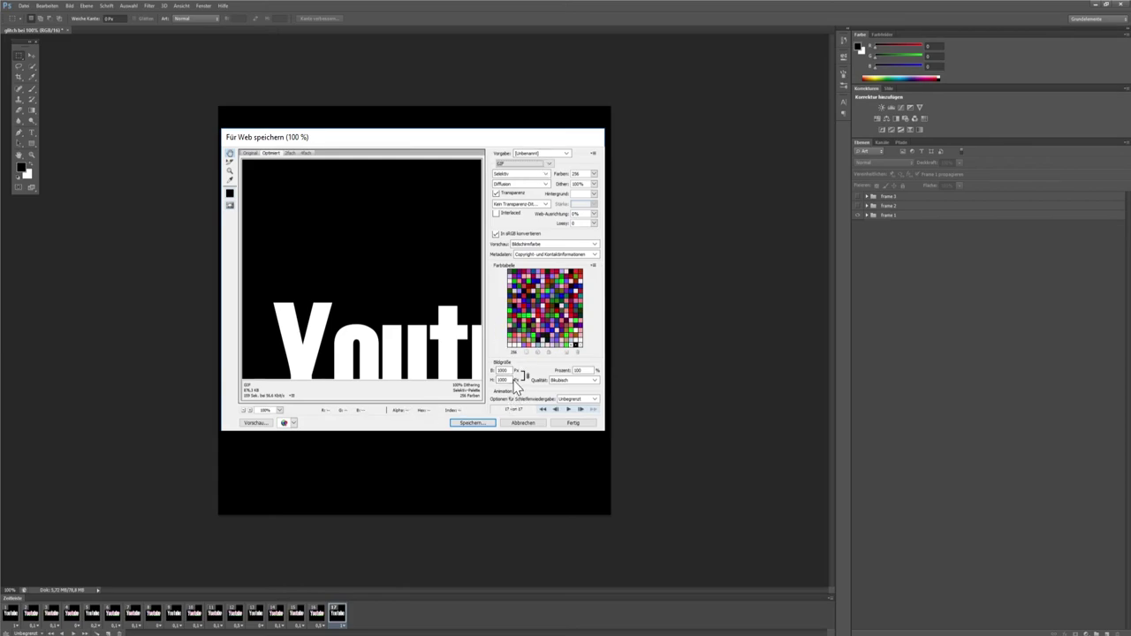
- Save the optimised GIF as 'youtube' in the Tutorials folder
{"action": "left_click", "coordinate": [485, 423]}
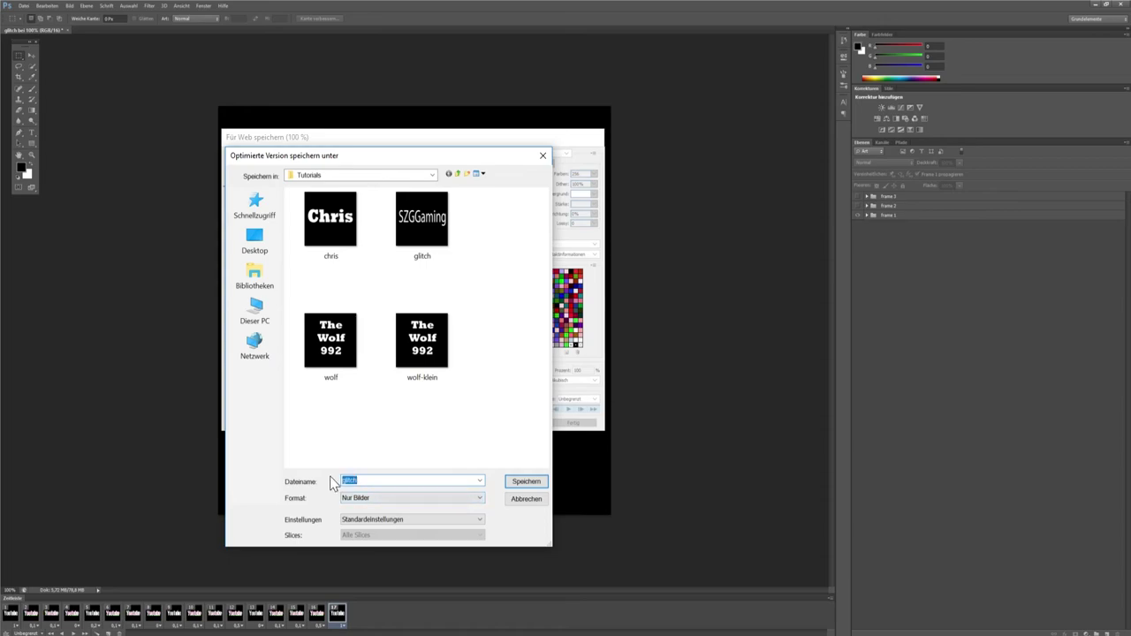
{"action": "type", "text": "youtube"}
{"action": "left_click", "coordinate": [527, 482]}
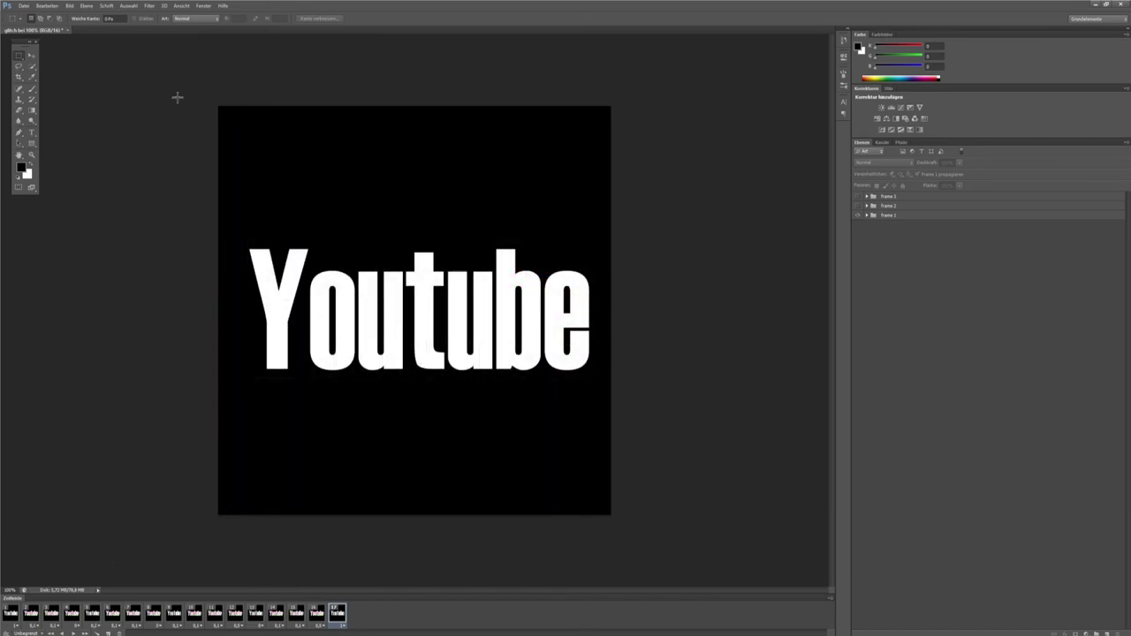
{"action": "left_click", "coordinate": [23, 5]}
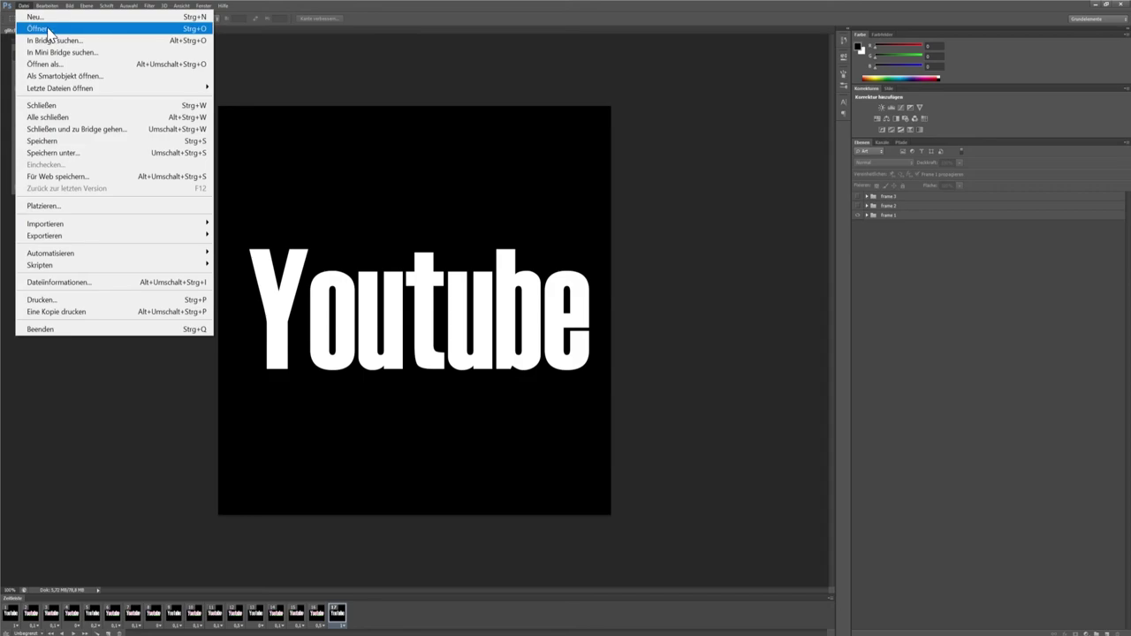
{"action": "left_click", "coordinate": [48, 29]}
{"action": "scroll", "coordinate": [659, 350], "scroll_direction": "down", "scroll_amount": 5}
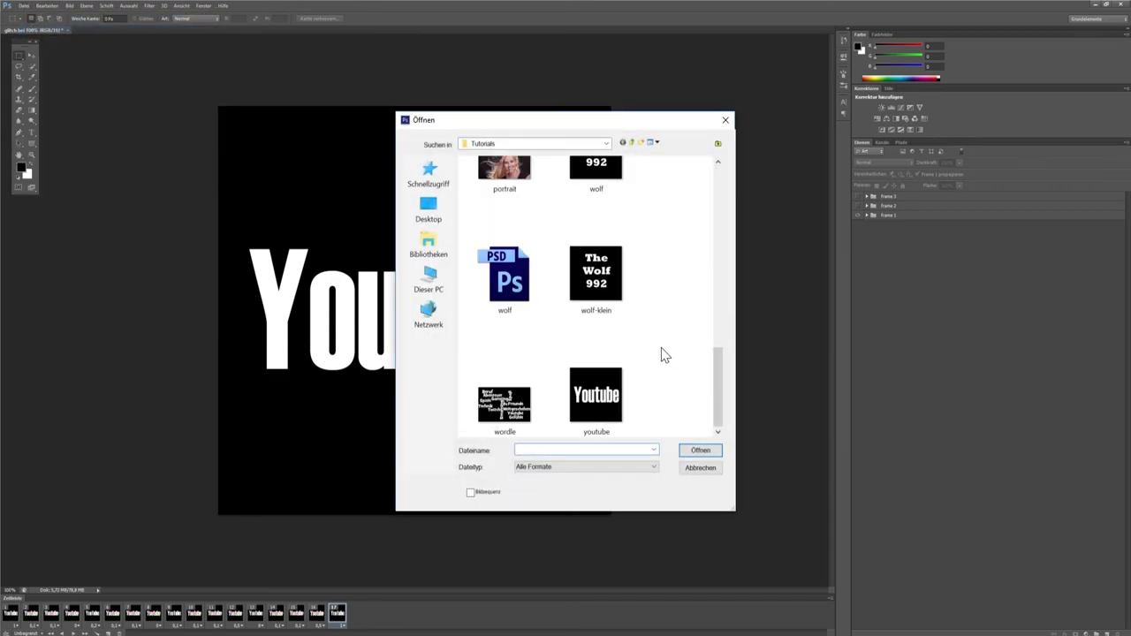
{"action": "left_click", "coordinate": [601, 412]}
{"action": "right_click", "coordinate": [608, 409]}
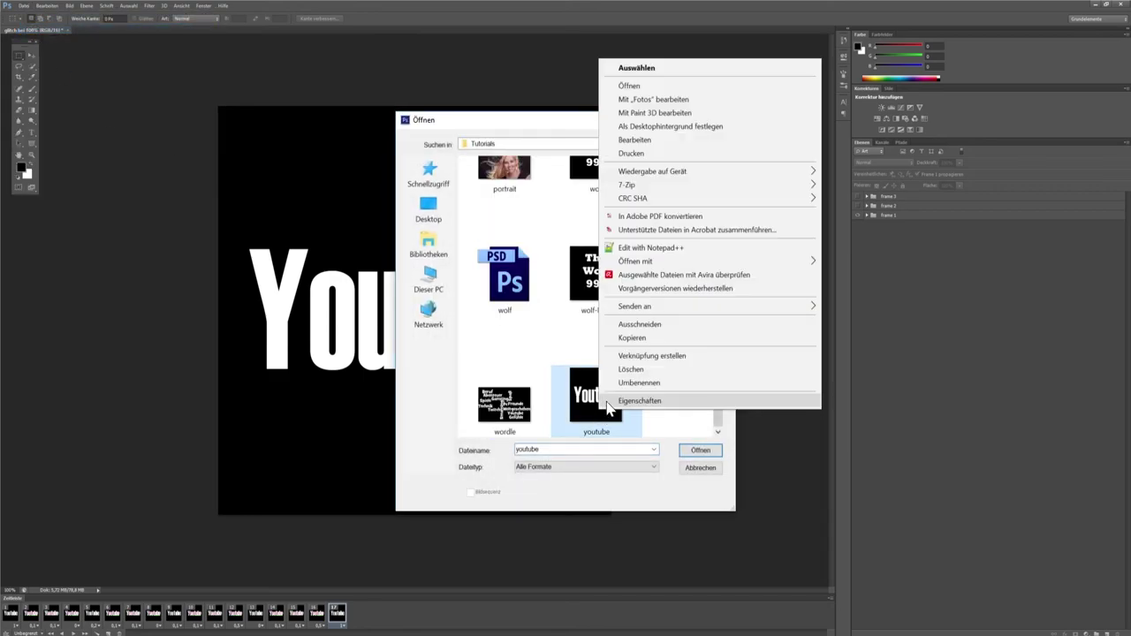
{"action": "left_click", "coordinate": [645, 85]}
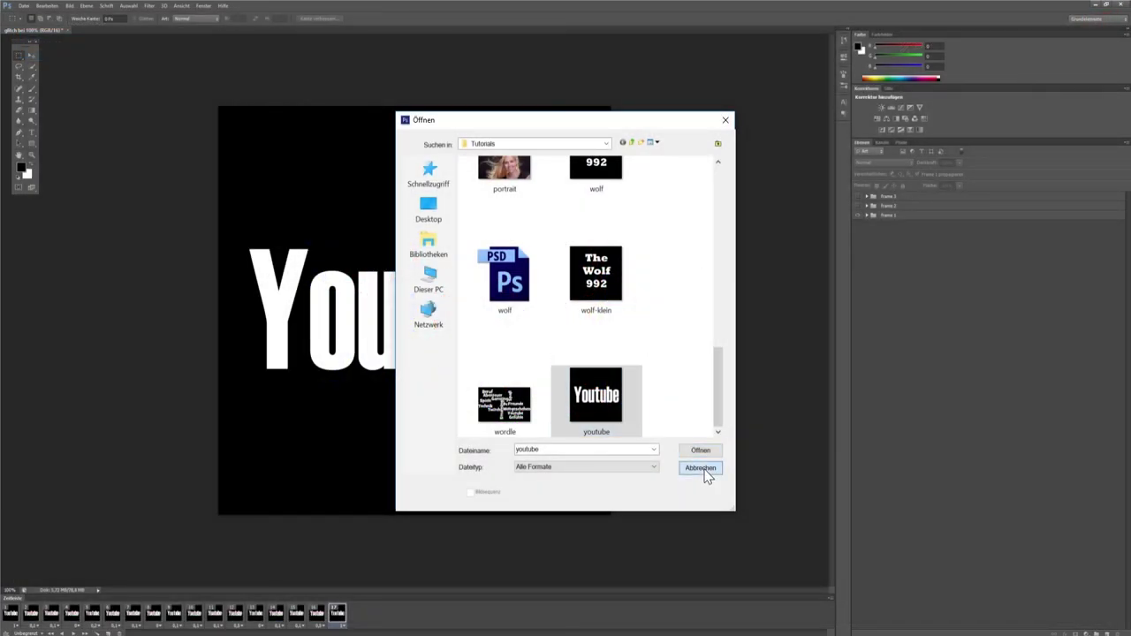
{"action": "left_click", "coordinate": [705, 471]}
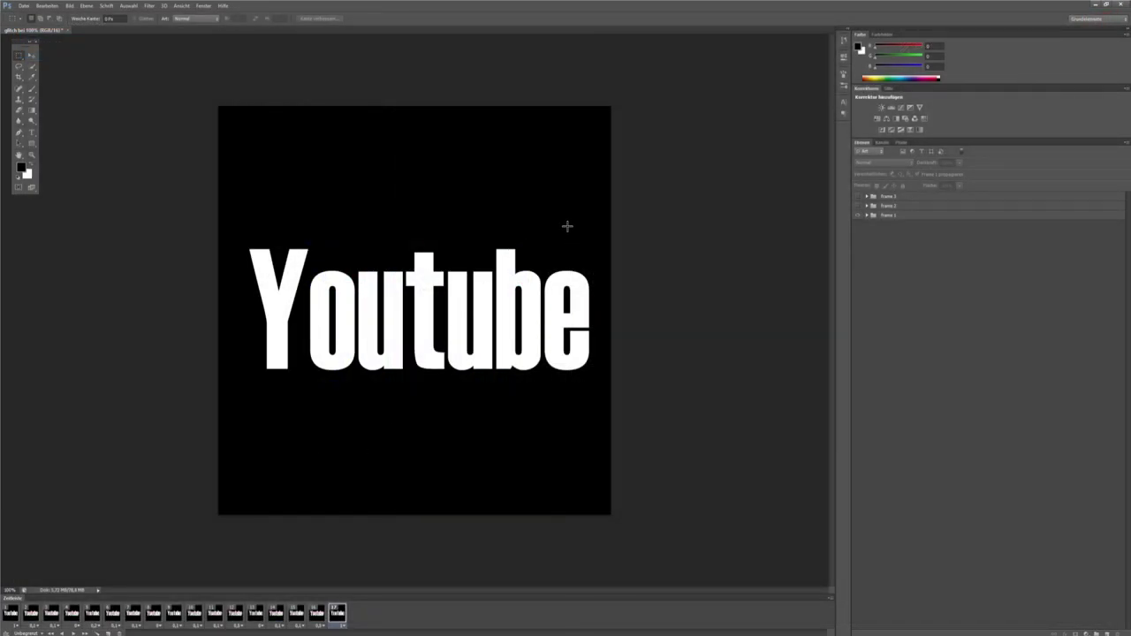
- Save the document as Photoshop file 'youtubeglitch', confirming maximum compatibility
{"action": "left_click", "coordinate": [23, 5]}
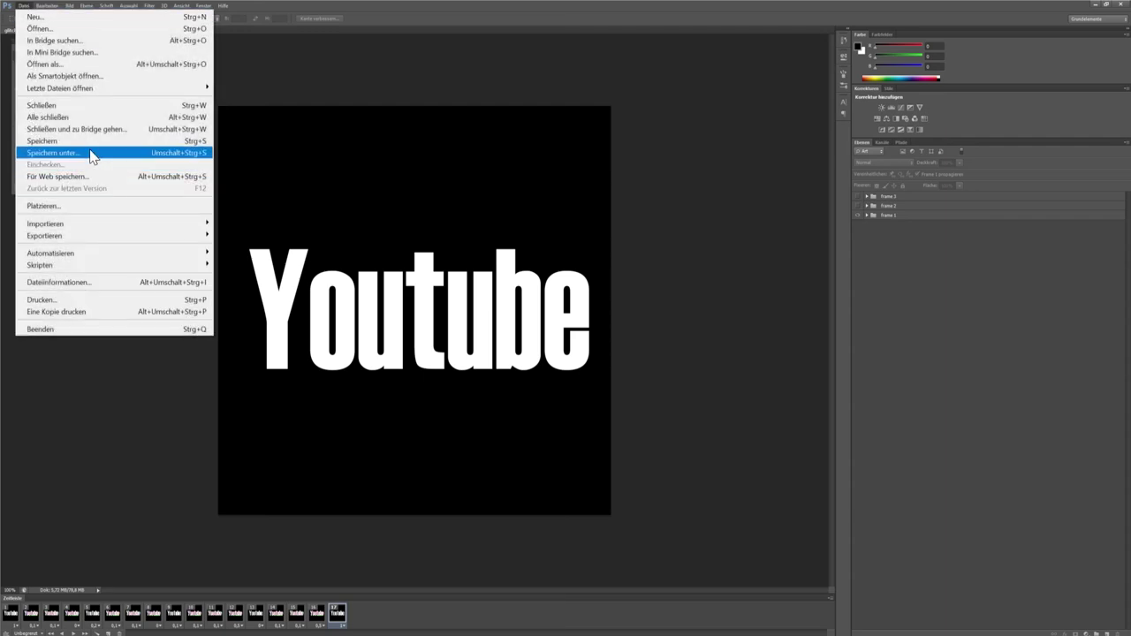
{"action": "left_click", "coordinate": [86, 153]}
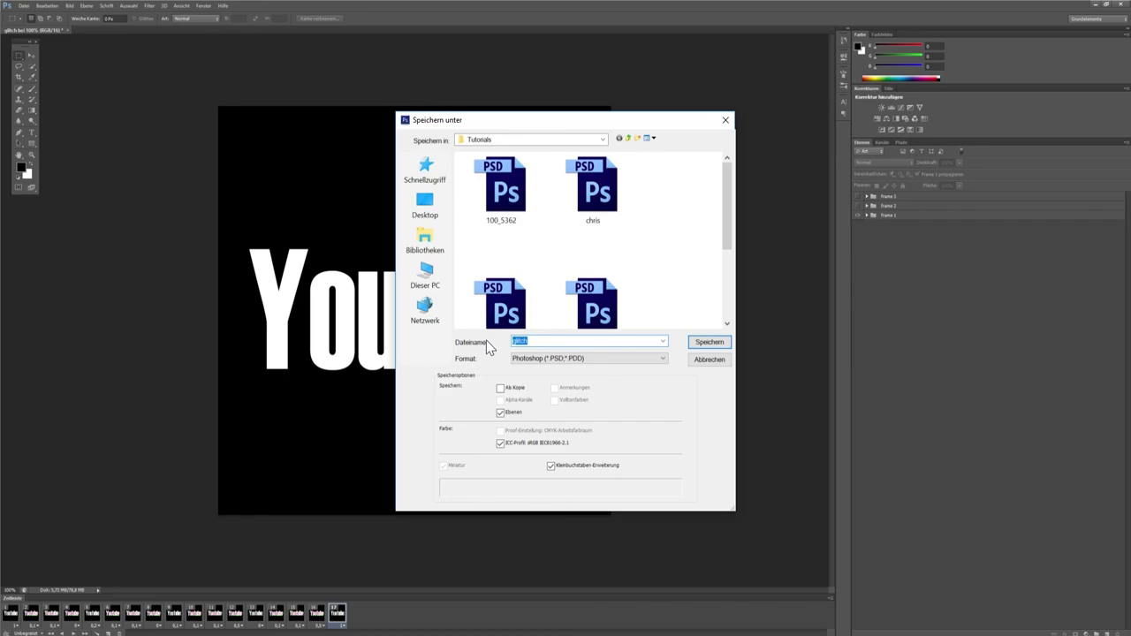
{"action": "type", "text": "youtube"}
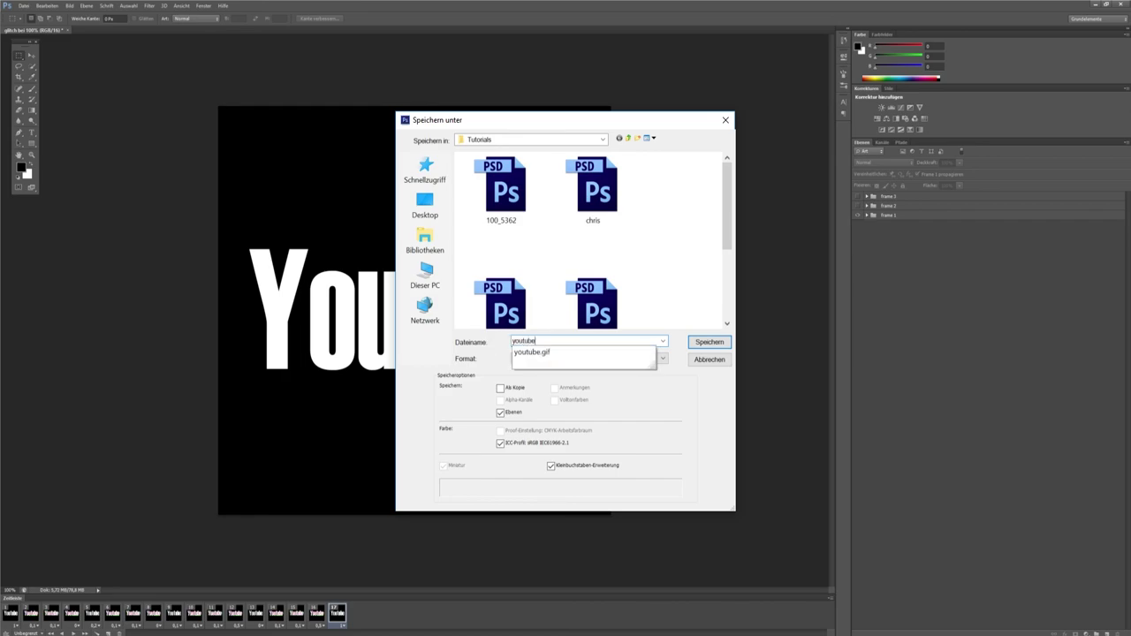
{"action": "type", "text": "glitch"}
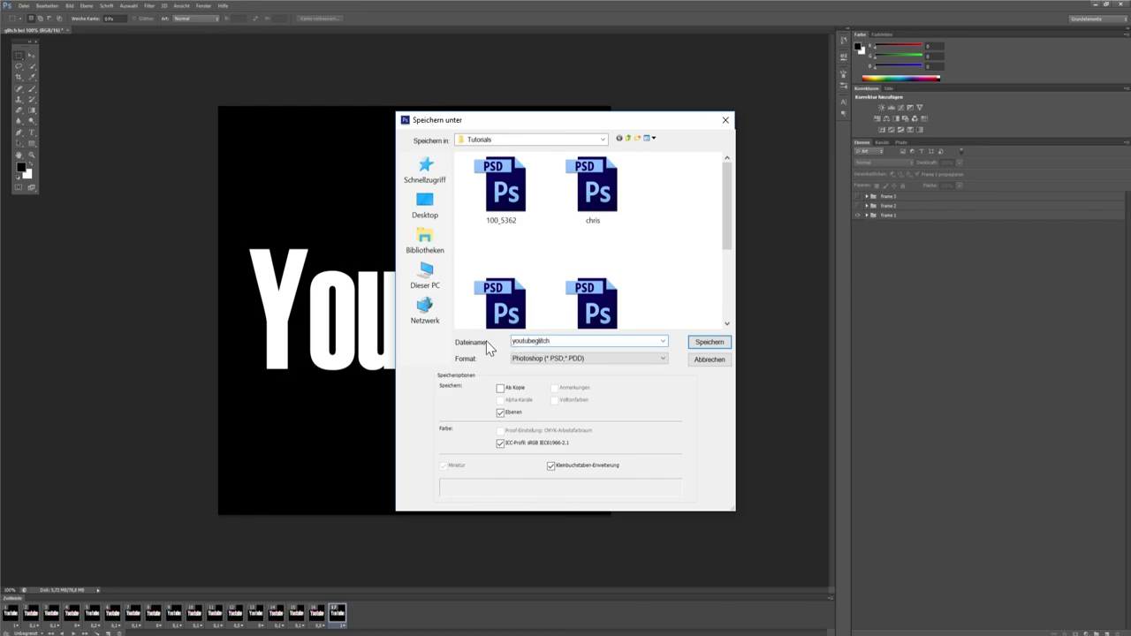
{"action": "left_click", "coordinate": [706, 342]}
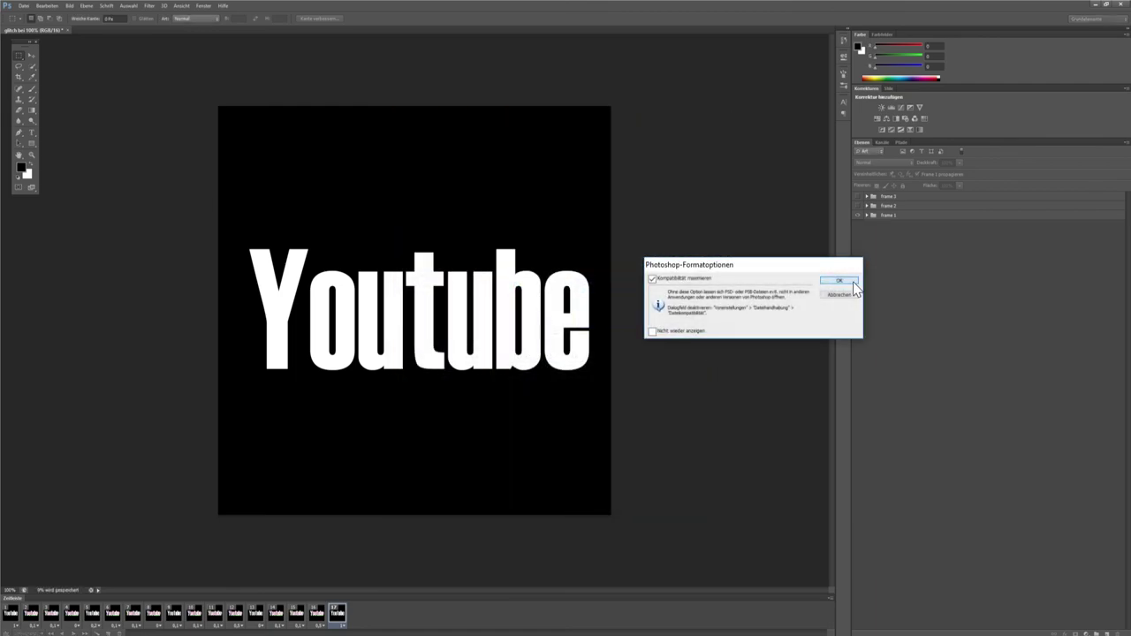
{"action": "left_click", "coordinate": [840, 281]}
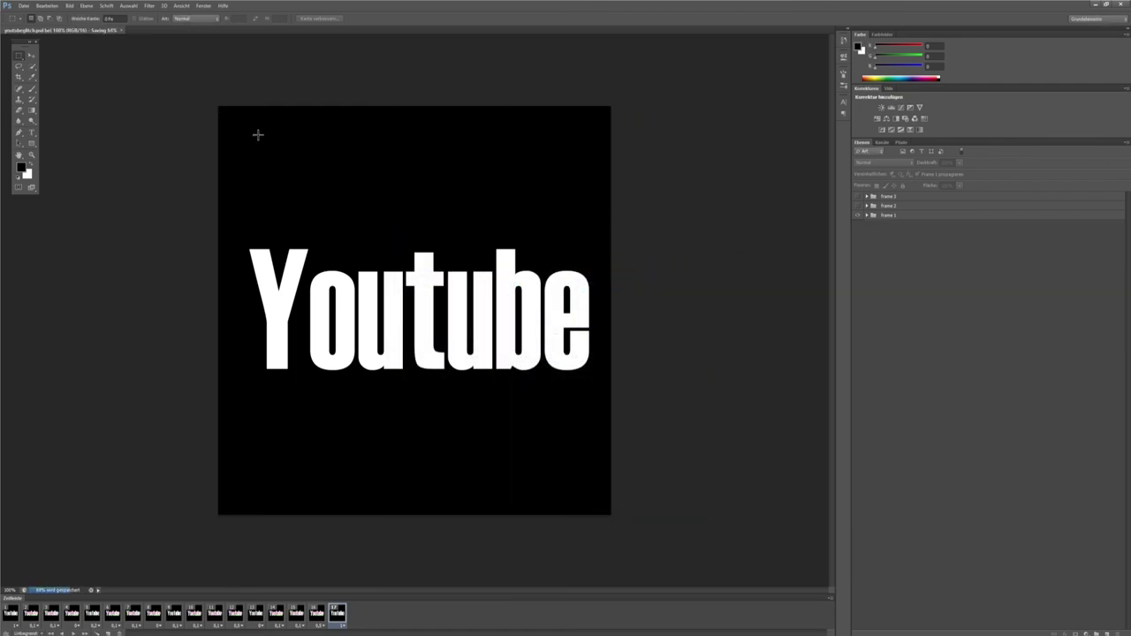